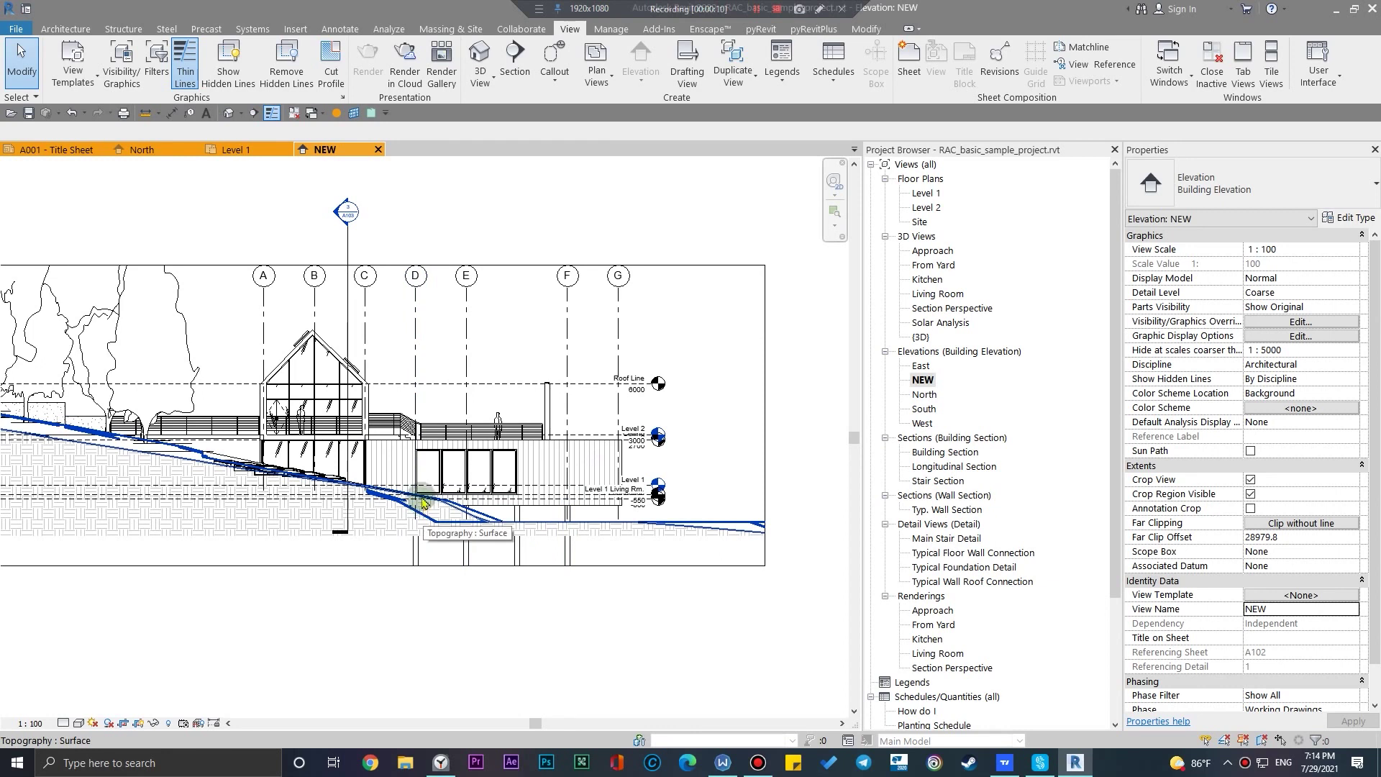
# Examine the NEW elevation, focusing on the earth hatch depth and the foundations below the building
pyautogui.press('z')
pyautogui.press('f')
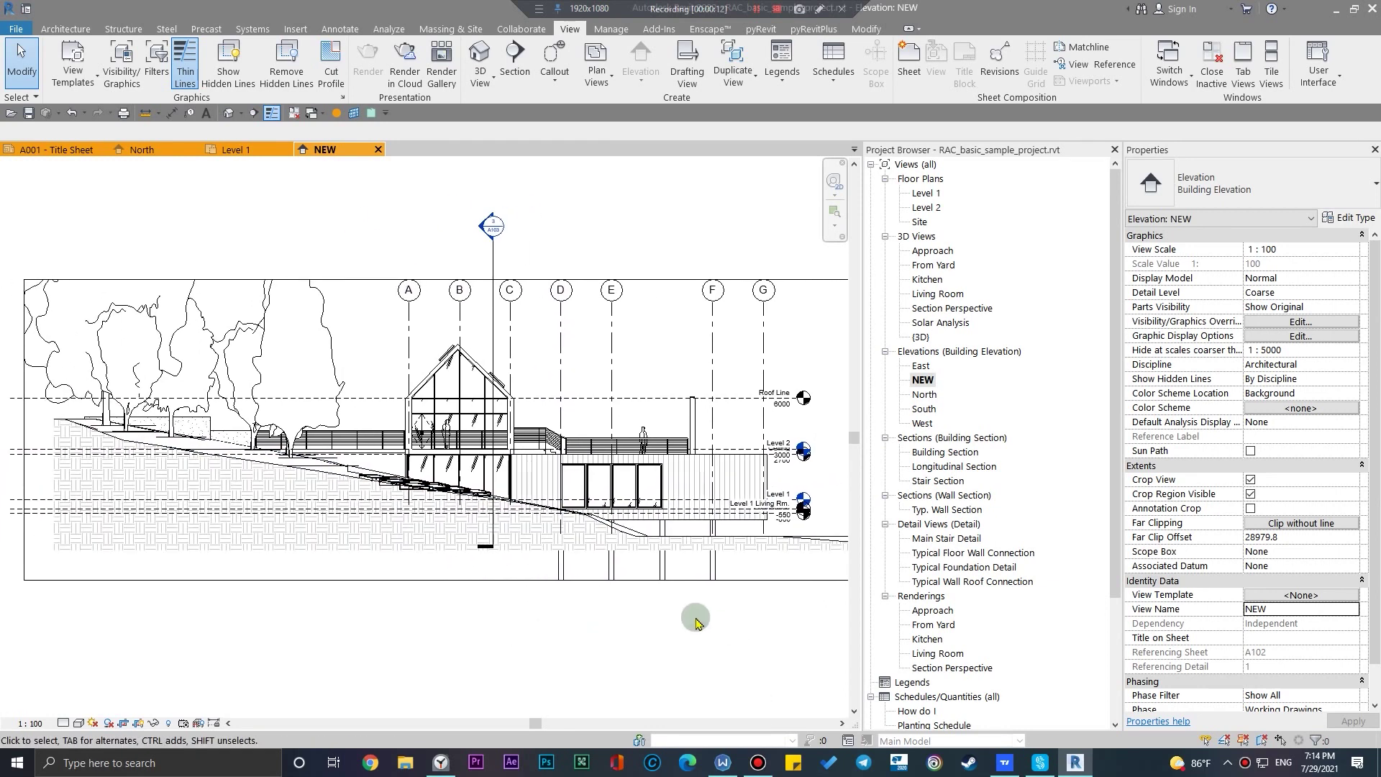
pyautogui.scroll(3, 576, 597)
pyautogui.scroll(-5, 532, 381)
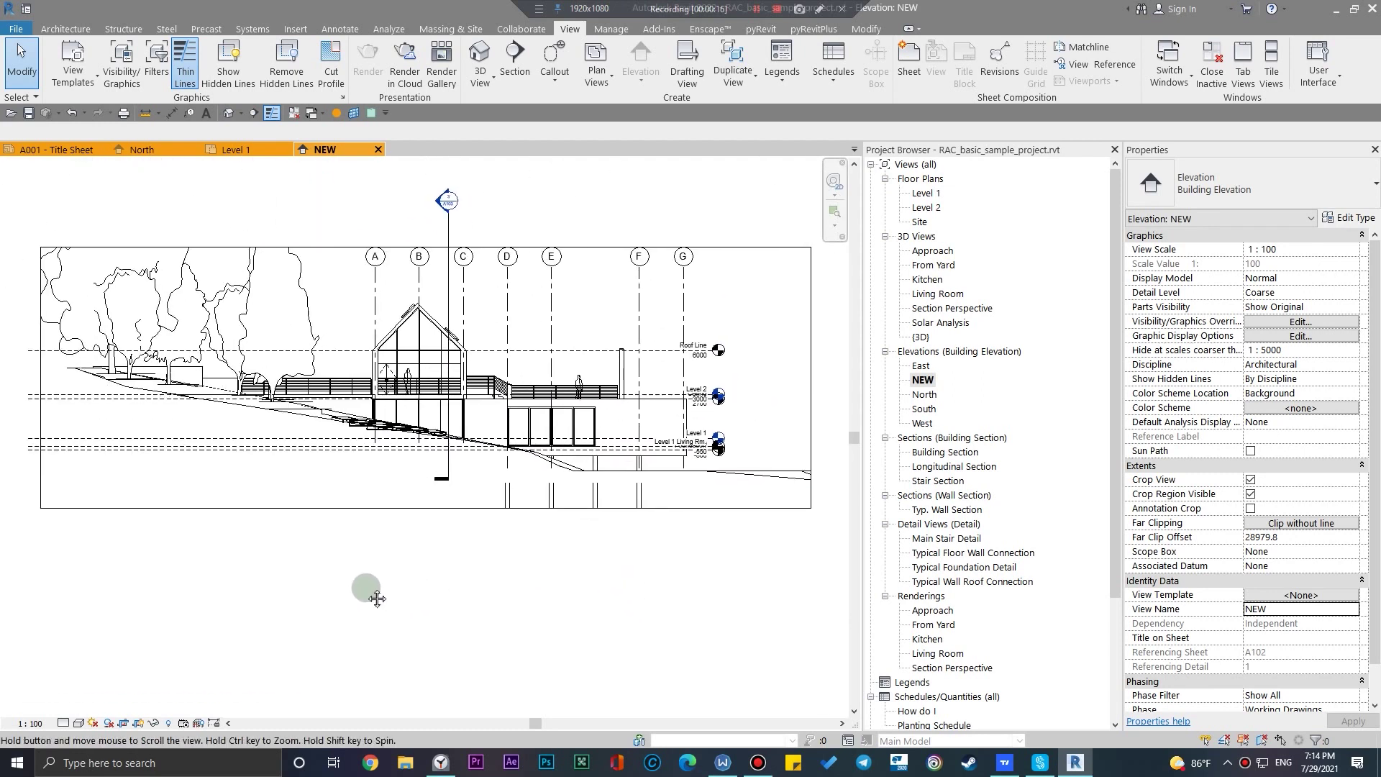
pyautogui.scroll(4, 484, 527)
pyautogui.scroll(-5, 432, 446)
pyautogui.scroll(5, 633, 533)
pyautogui.scroll(2, 462, 481)
pyautogui.scroll(-5, 680, 578)
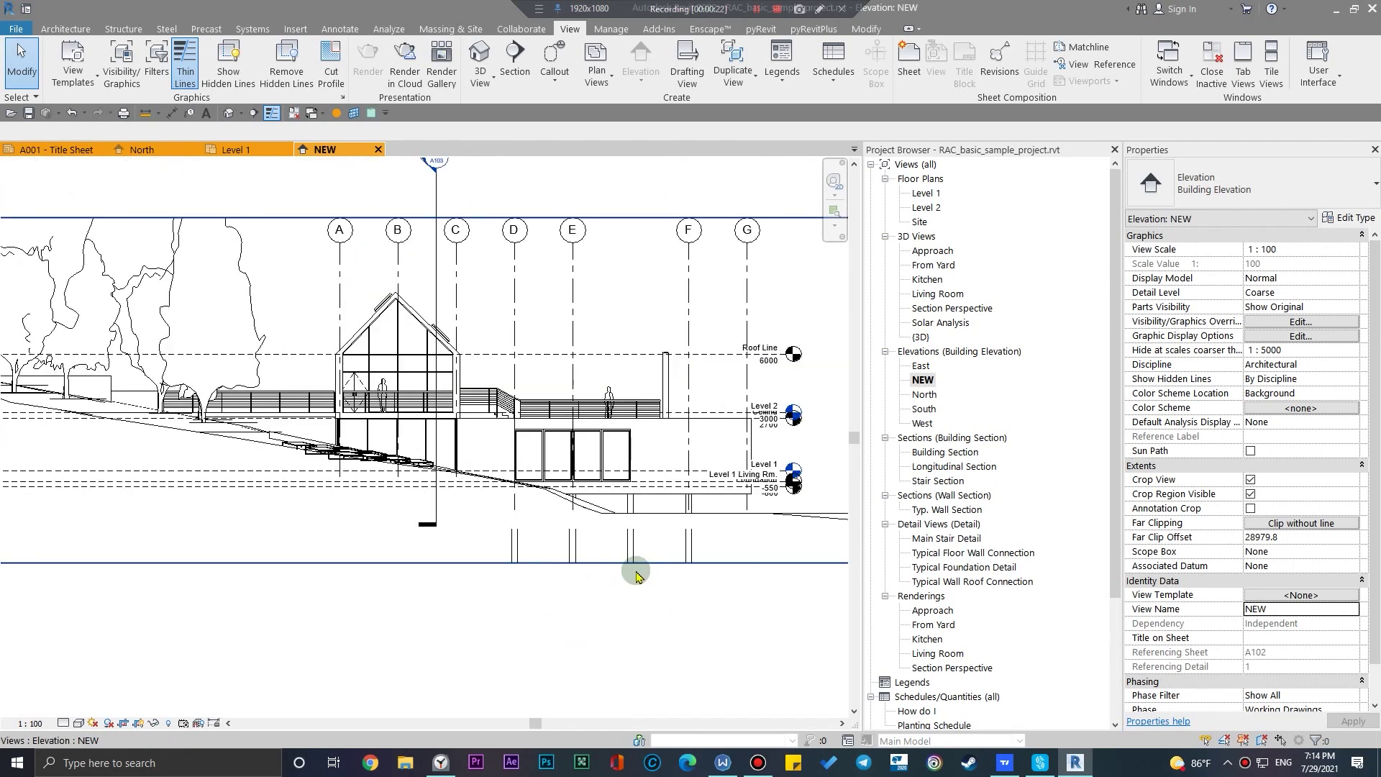
pyautogui.scroll(-1, 625, 572)
pyautogui.scroll(-3, 727, 601)
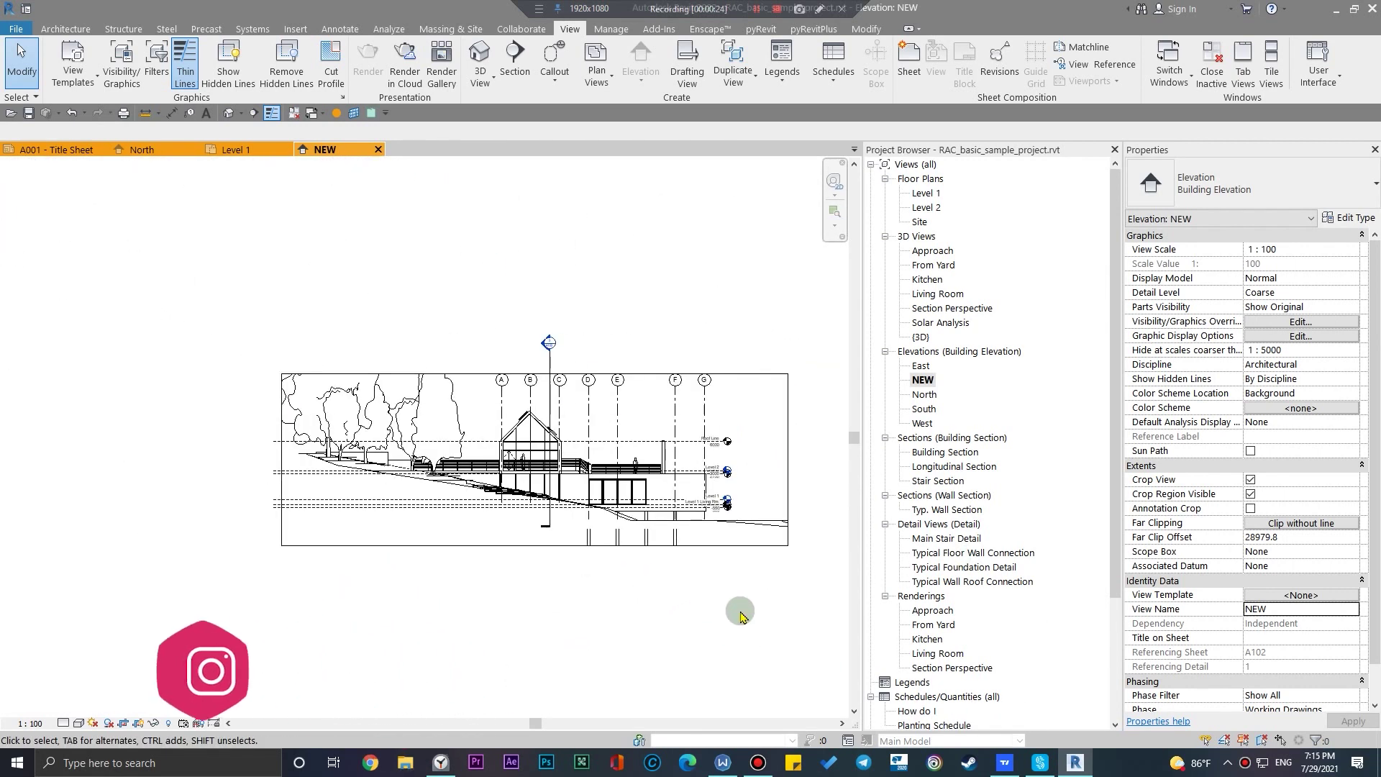
pyautogui.scroll(3, 676, 568)
pyautogui.click(596, 557)
pyautogui.scroll(-2, 389, 560)
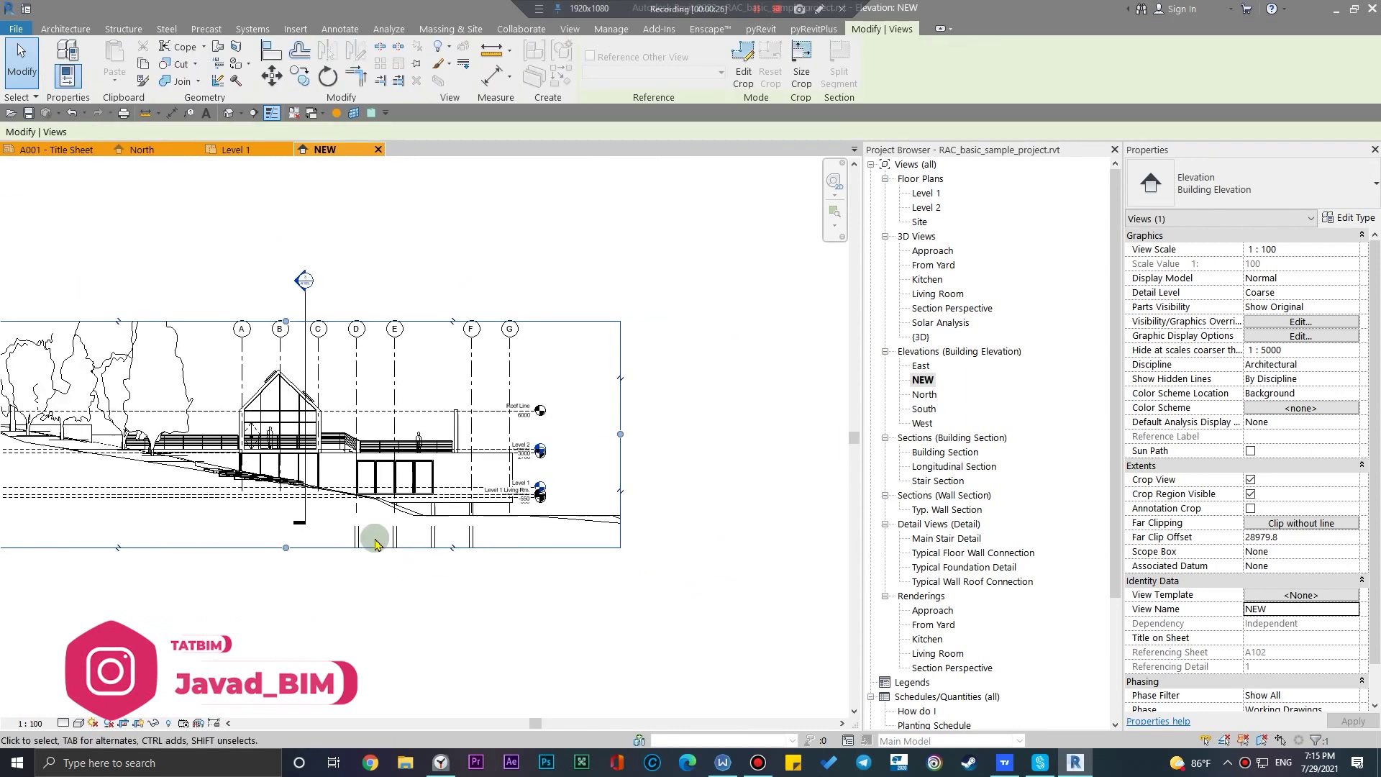
pyautogui.scroll(3, 338, 528)
pyautogui.click(354, 542)
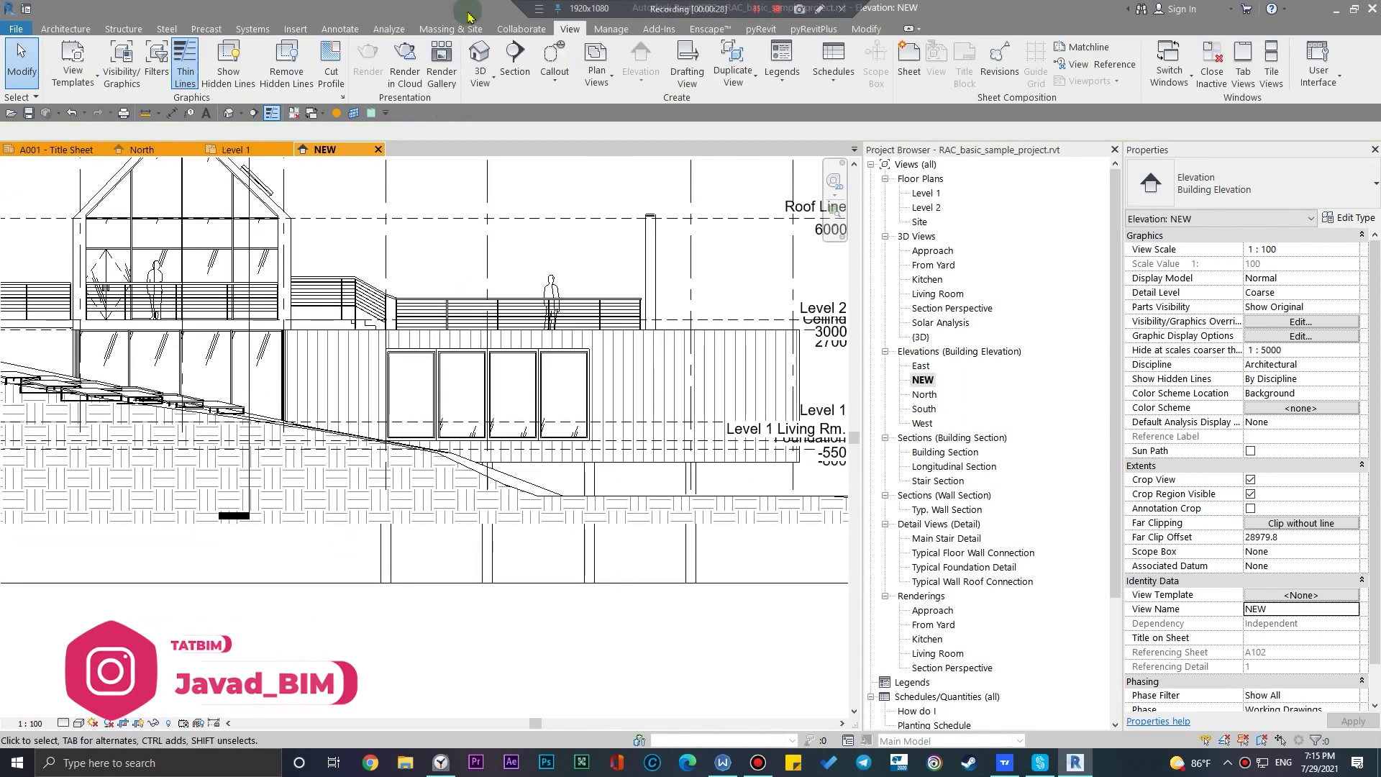
# Set the elevation of poche base to -6000 in the site settings
pyautogui.click(451, 28)
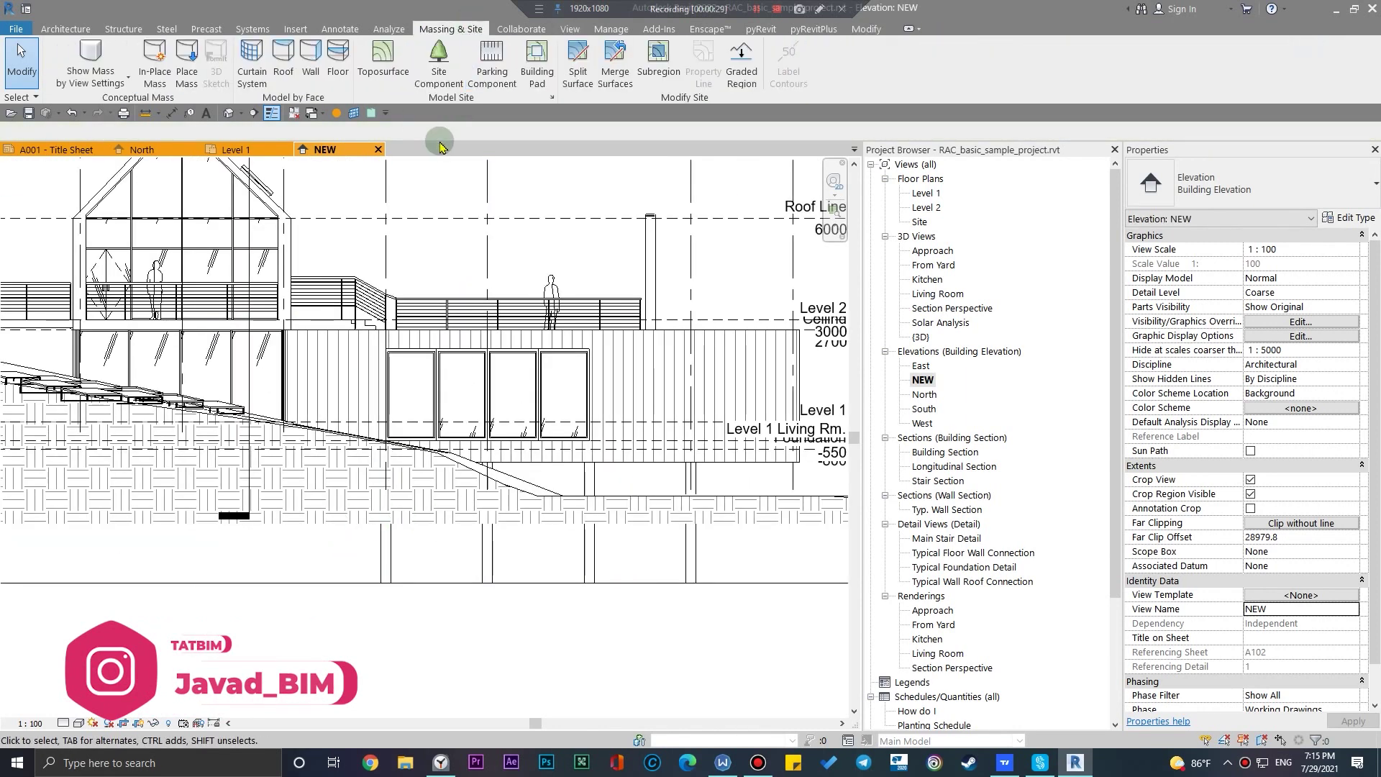
pyautogui.click(551, 98)
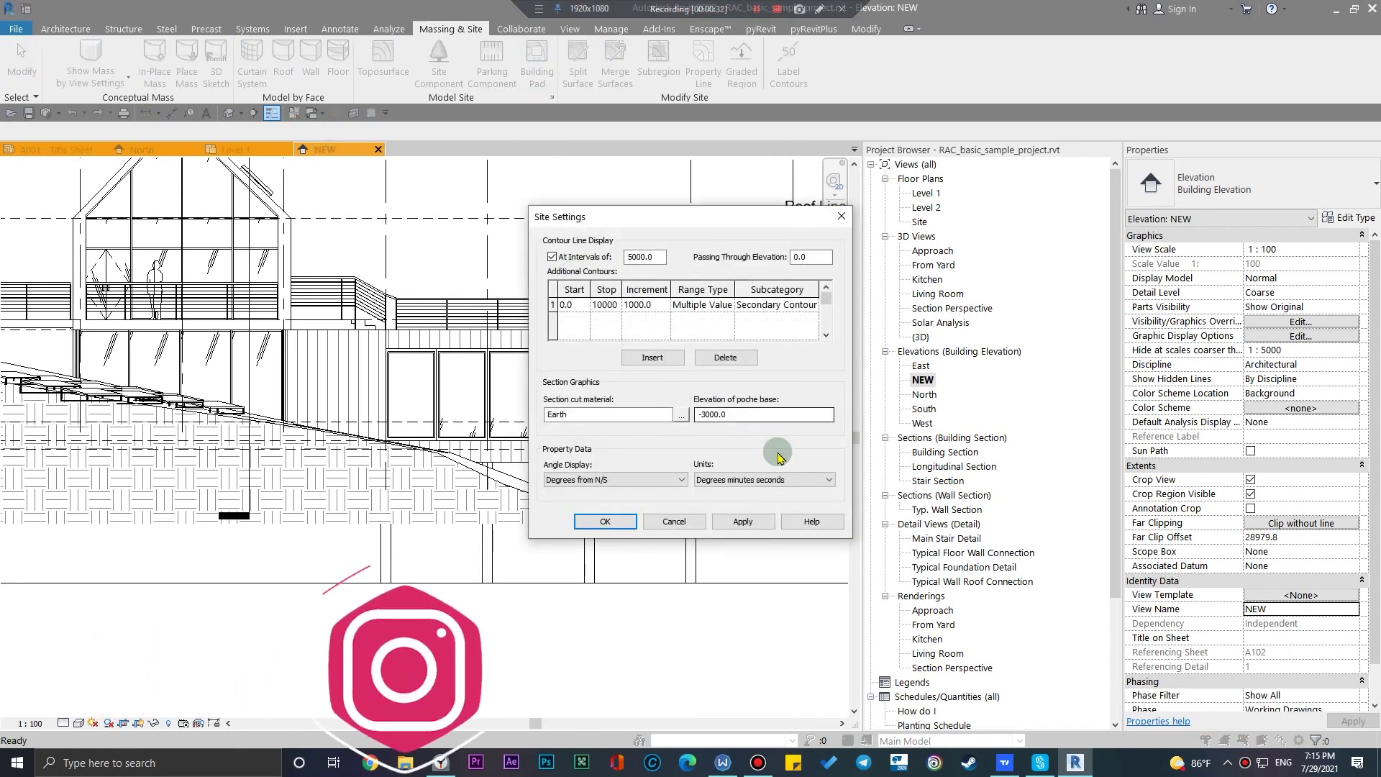
pyautogui.doubleClick(781, 415)
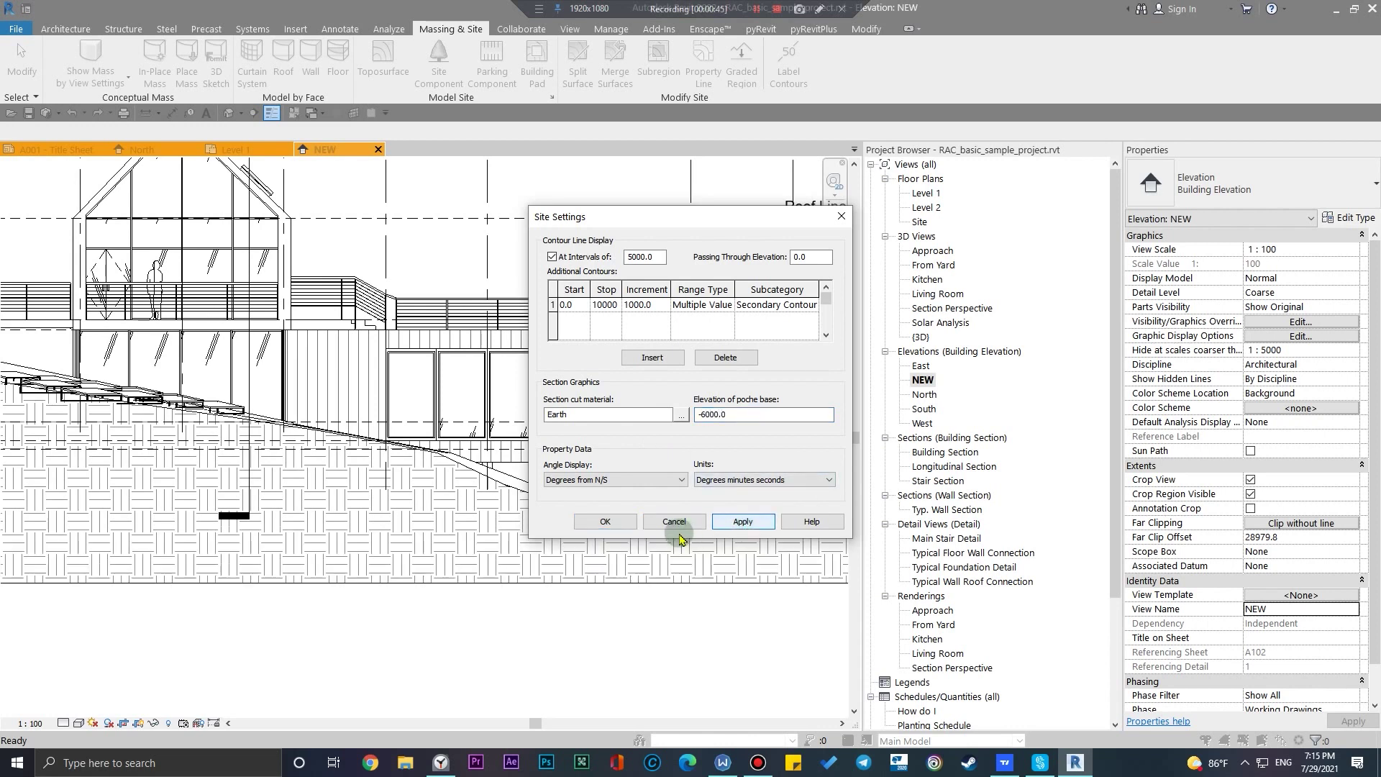
pyautogui.click(623, 525)
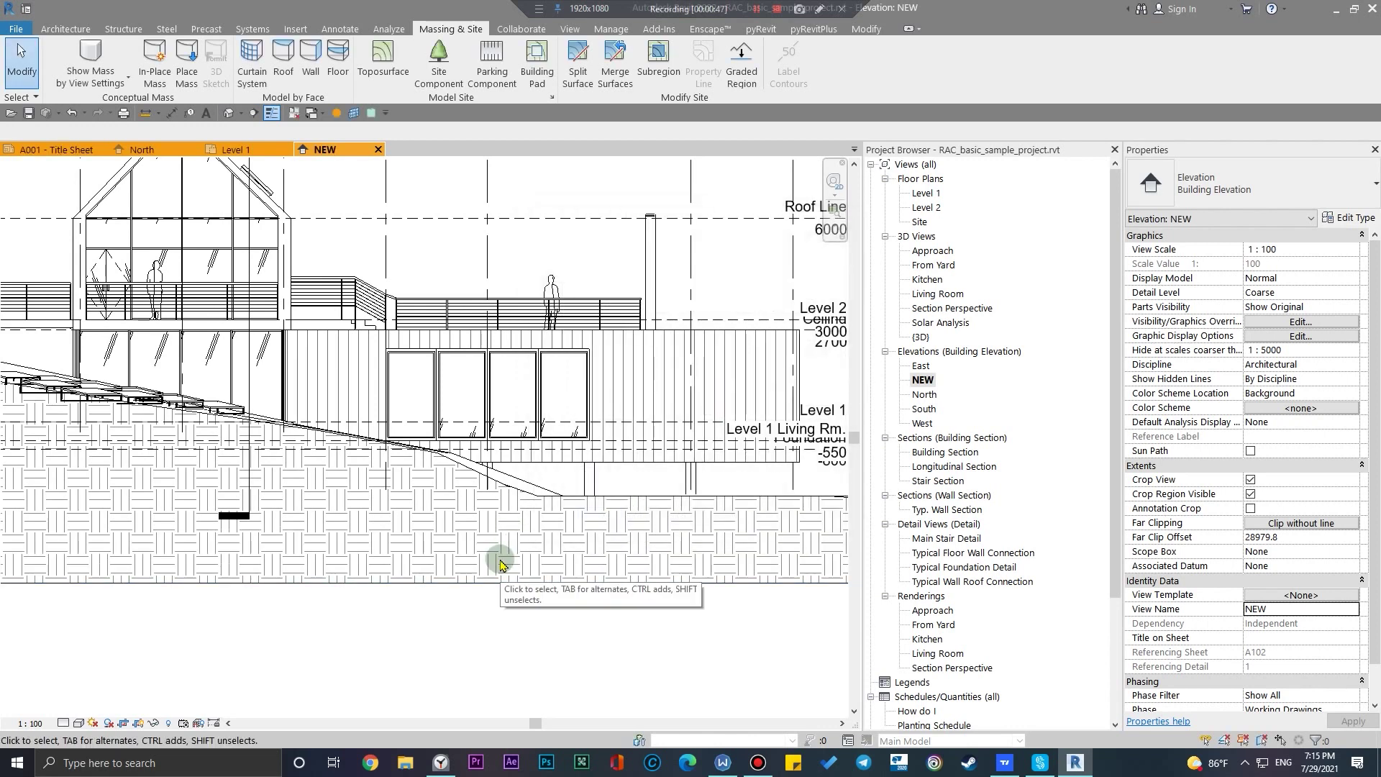
# Examine the earth hatch down to the crop boundary and the outlines of the building in the elevation
pyautogui.scroll(-2, 512, 587)
pyautogui.scroll(-3, 516, 586)
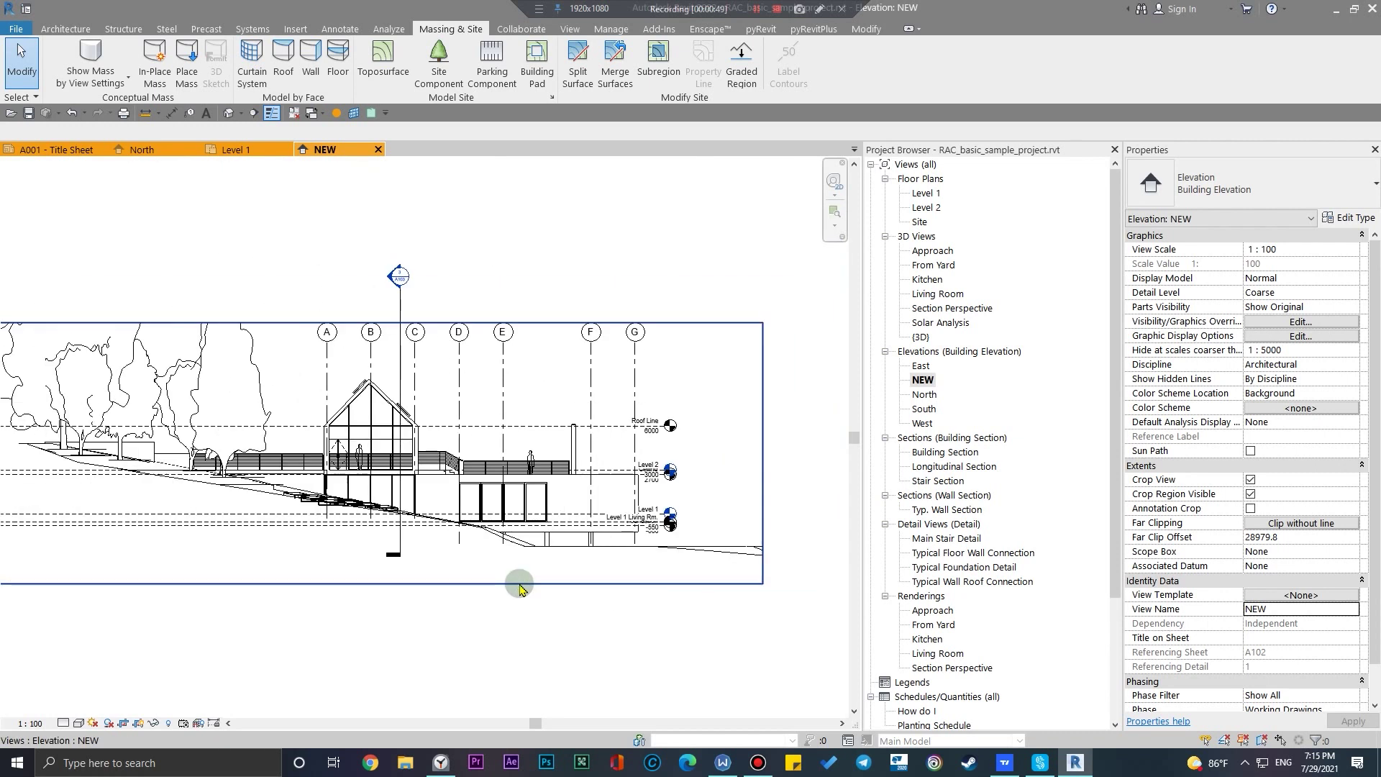
pyautogui.scroll(3, 608, 518)
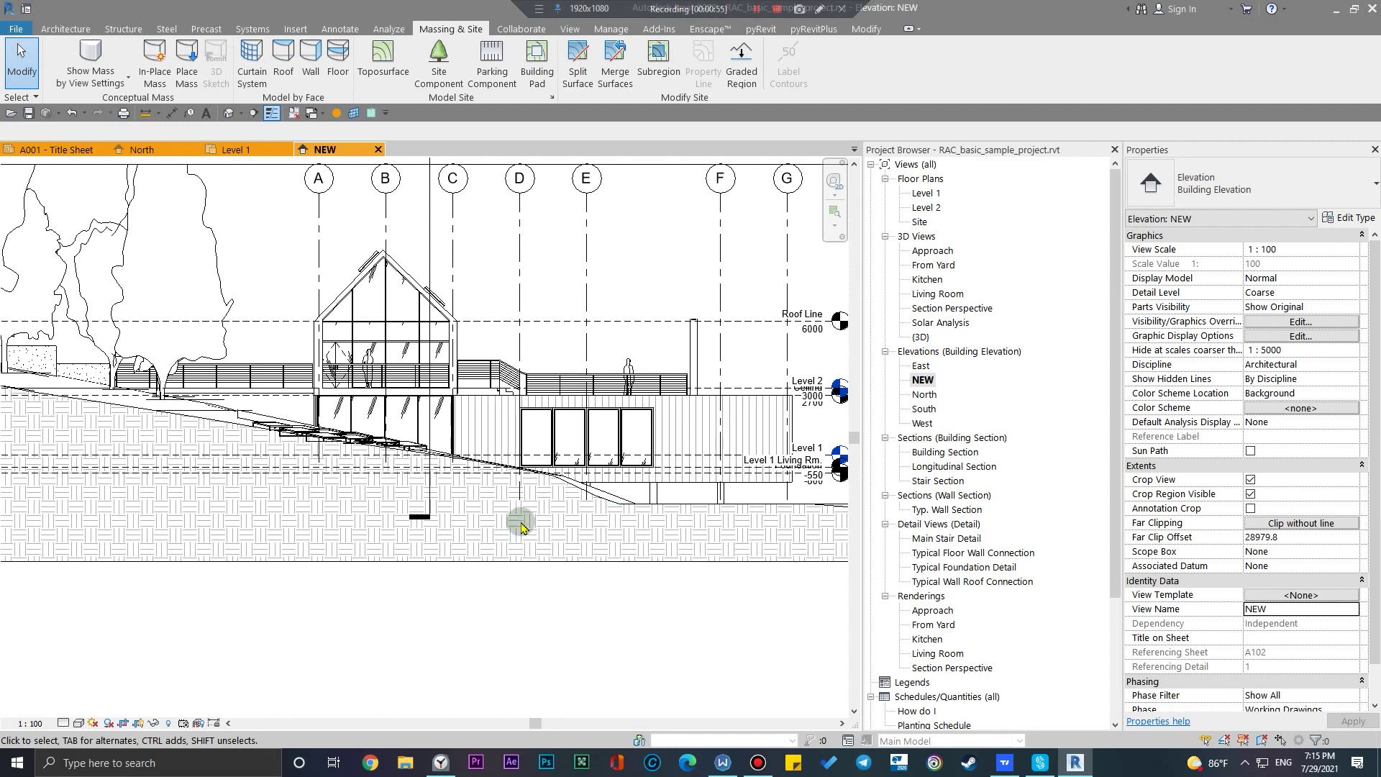
pyautogui.scroll(-1, 504, 468)
pyautogui.moveTo(585, 271)
pyautogui.mouseDown(button='middle')
pyautogui.moveTo(539, 358)
pyautogui.moveTo(464, 384)
pyautogui.mouseUp(button='middle')
pyautogui.scroll(4, 504, 468)
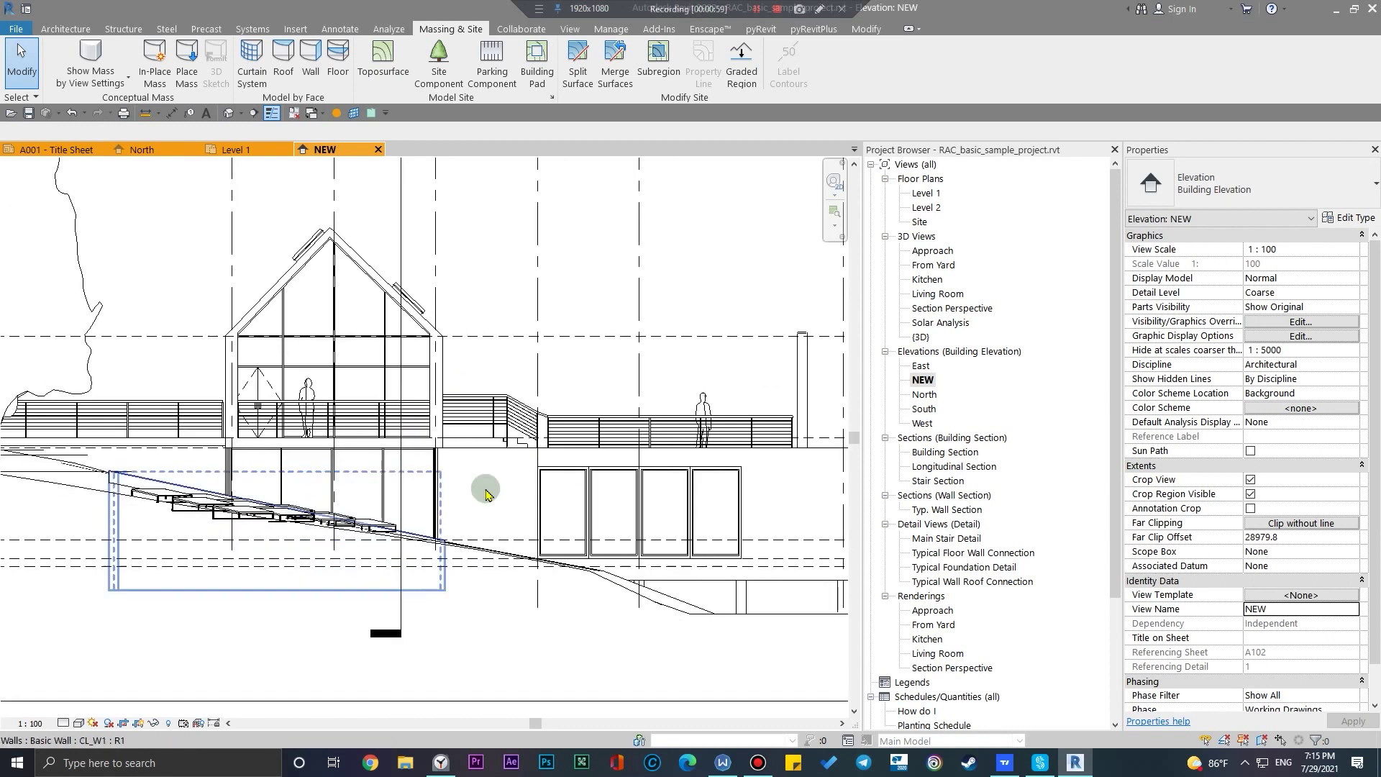
pyautogui.scroll(-4, 542, 554)
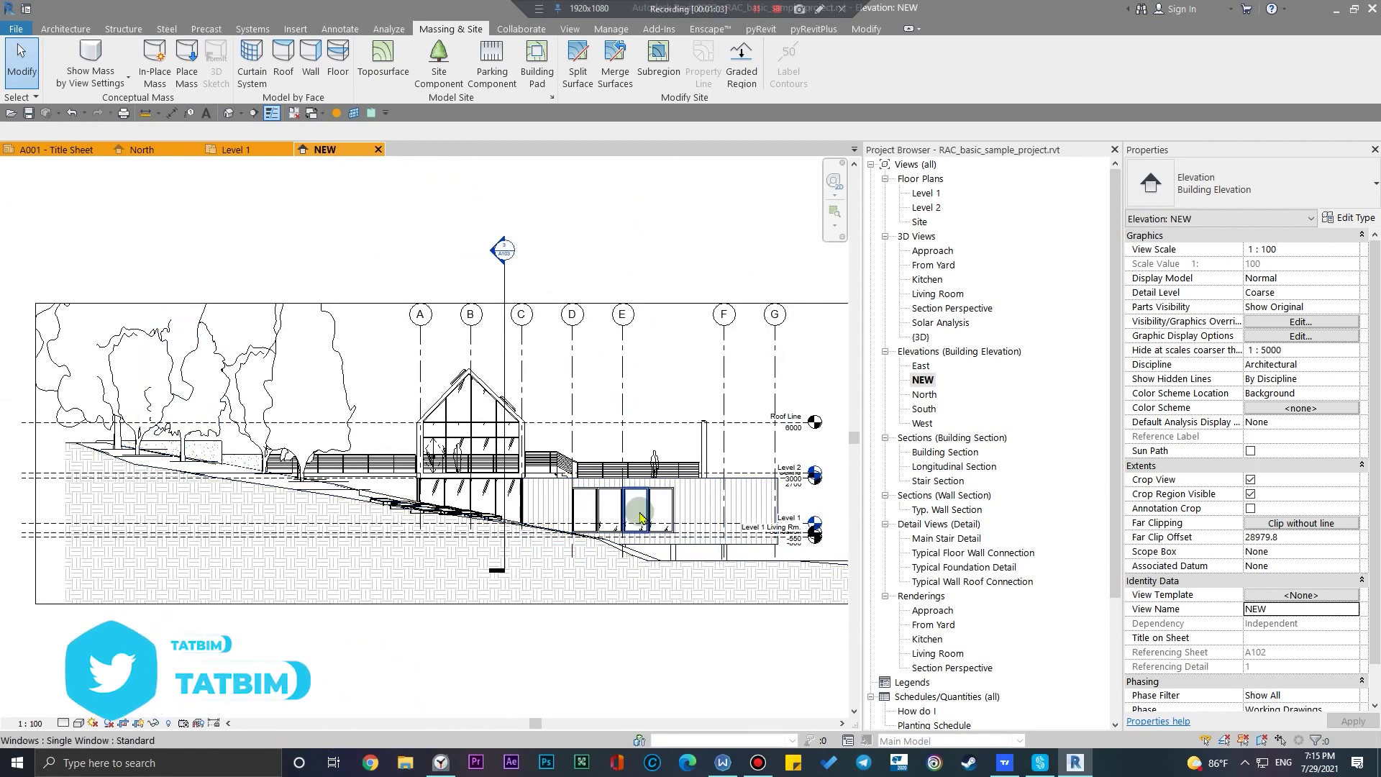
pyautogui.scroll(3, 633, 515)
pyautogui.scroll(-1, 481, 407)
pyautogui.moveTo(503, 446)
pyautogui.mouseDown(button='middle')
pyautogui.moveTo(539, 484)
pyautogui.moveTo(484, 565)
pyautogui.moveTo(413, 606)
pyautogui.mouseUp(button='middle')
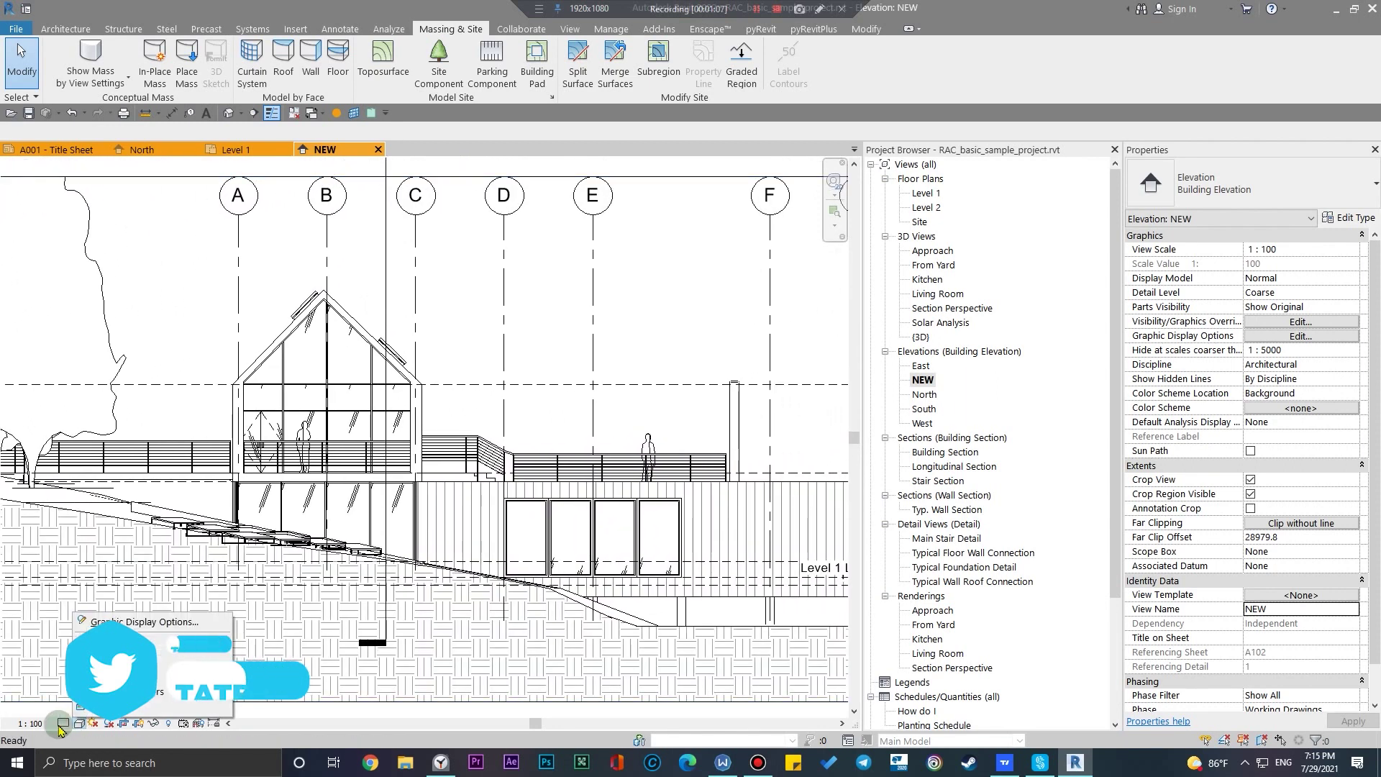
# Set the elevation's silhouettes to Wide Lines in the graphic display options
pyautogui.click(78, 723)
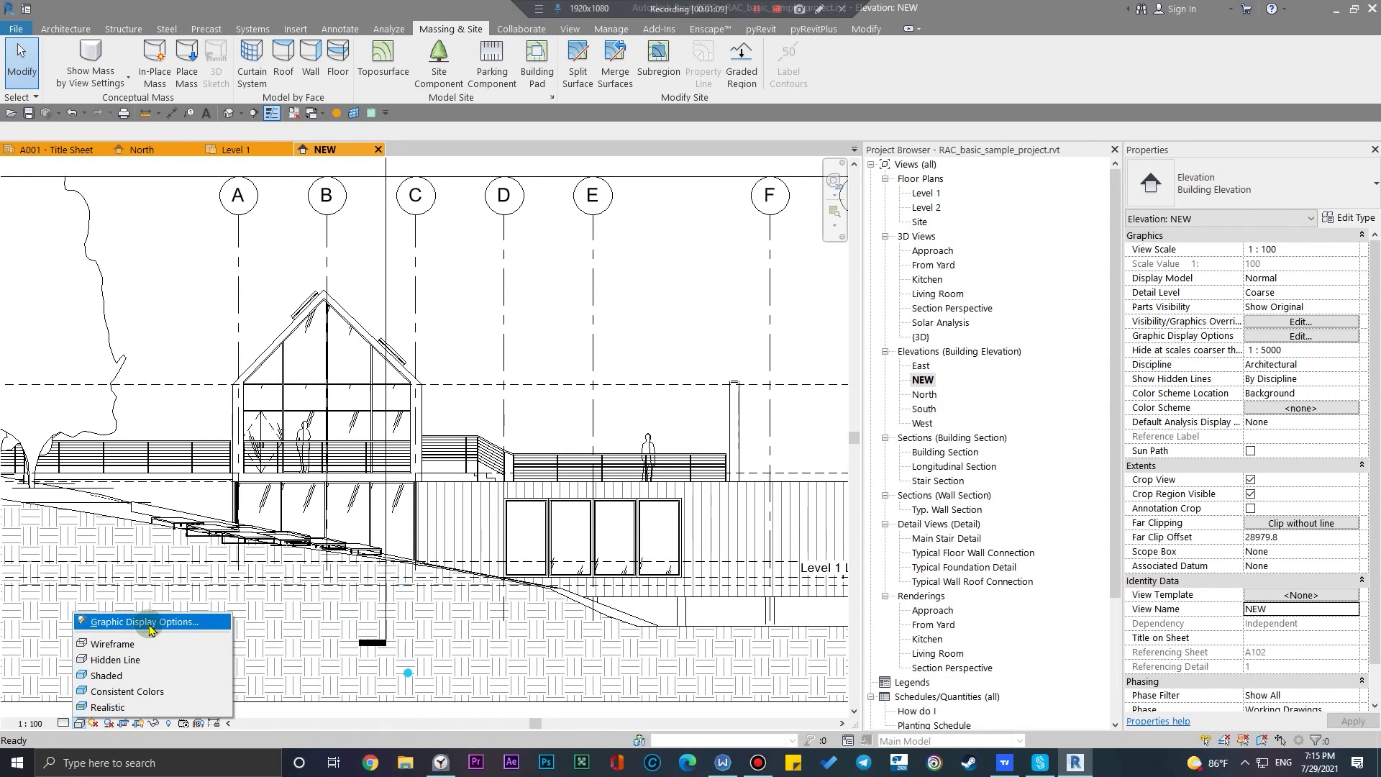
pyautogui.click(146, 624)
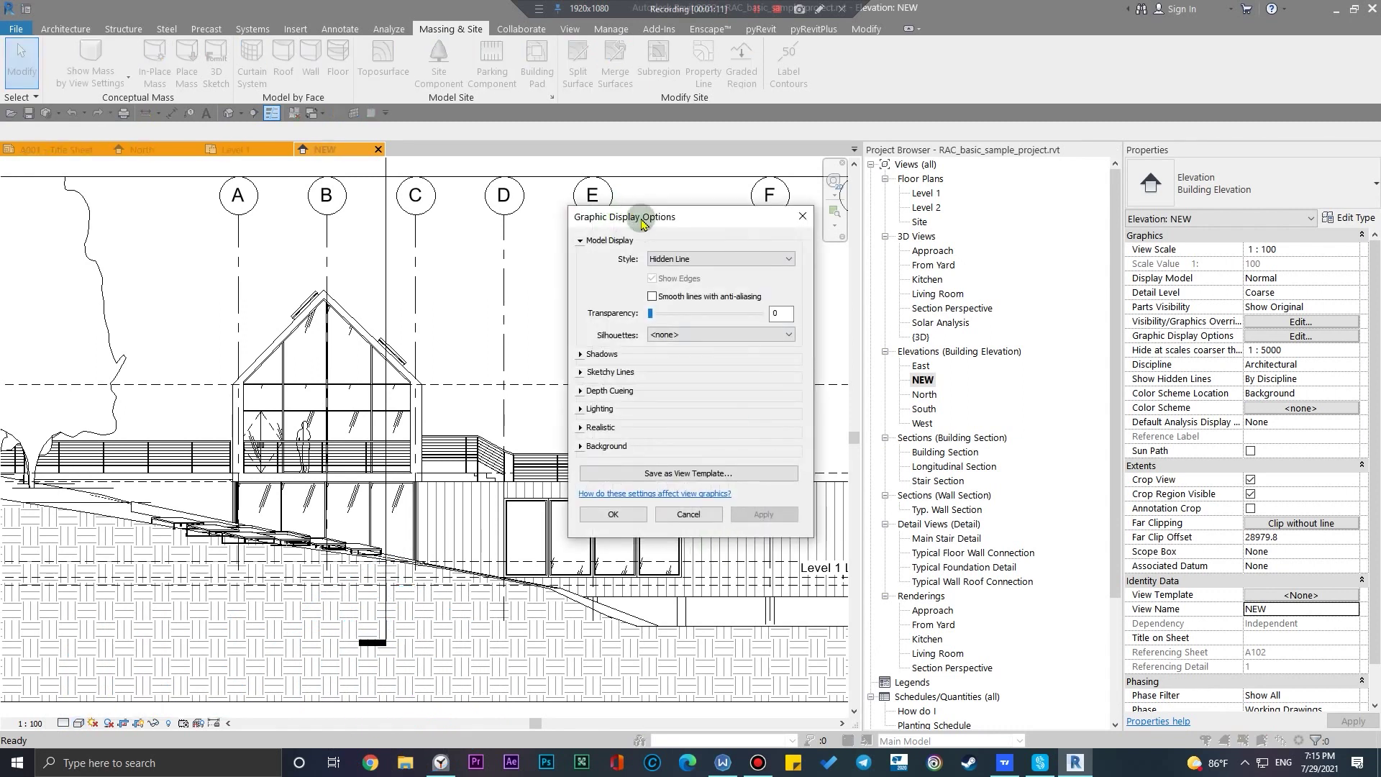
pyautogui.moveTo(643, 224); pyautogui.dragTo(664, 325)
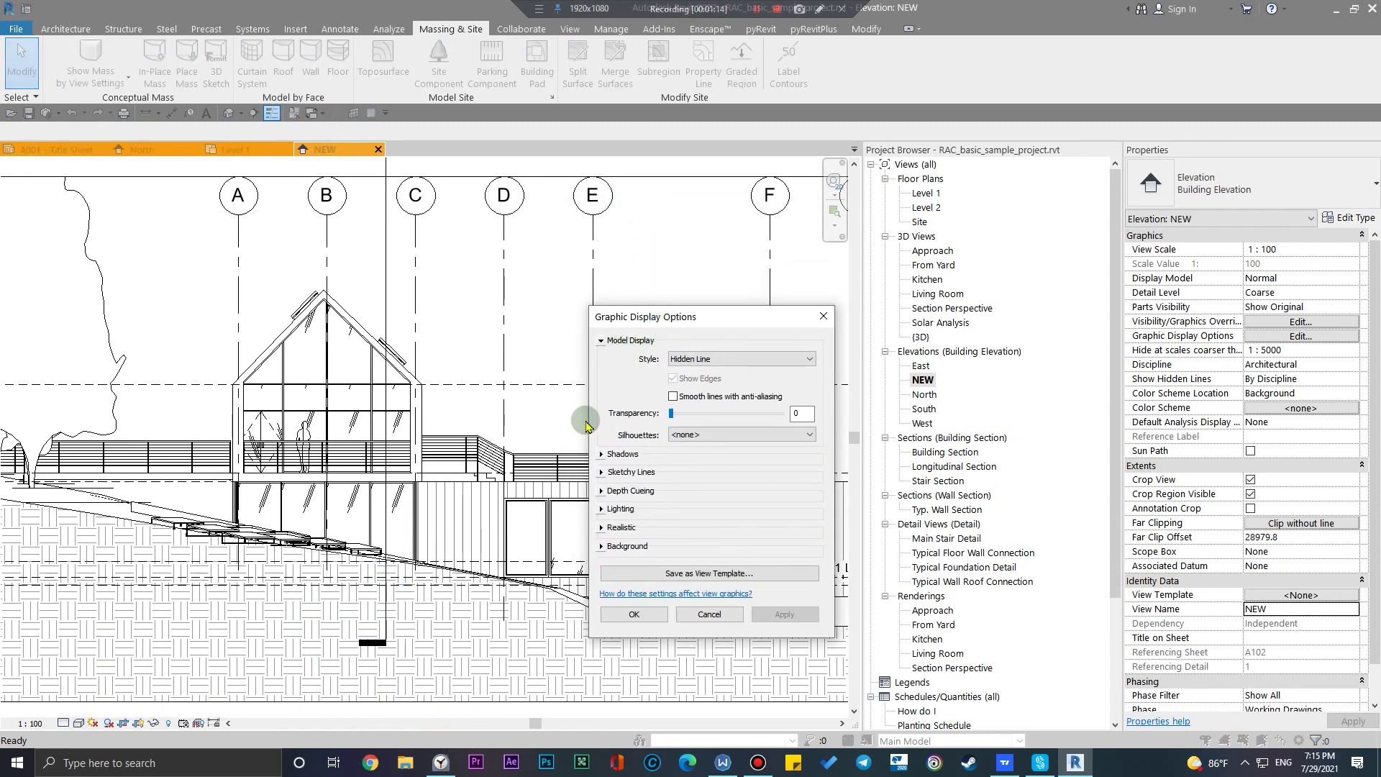
pyautogui.click(713, 436)
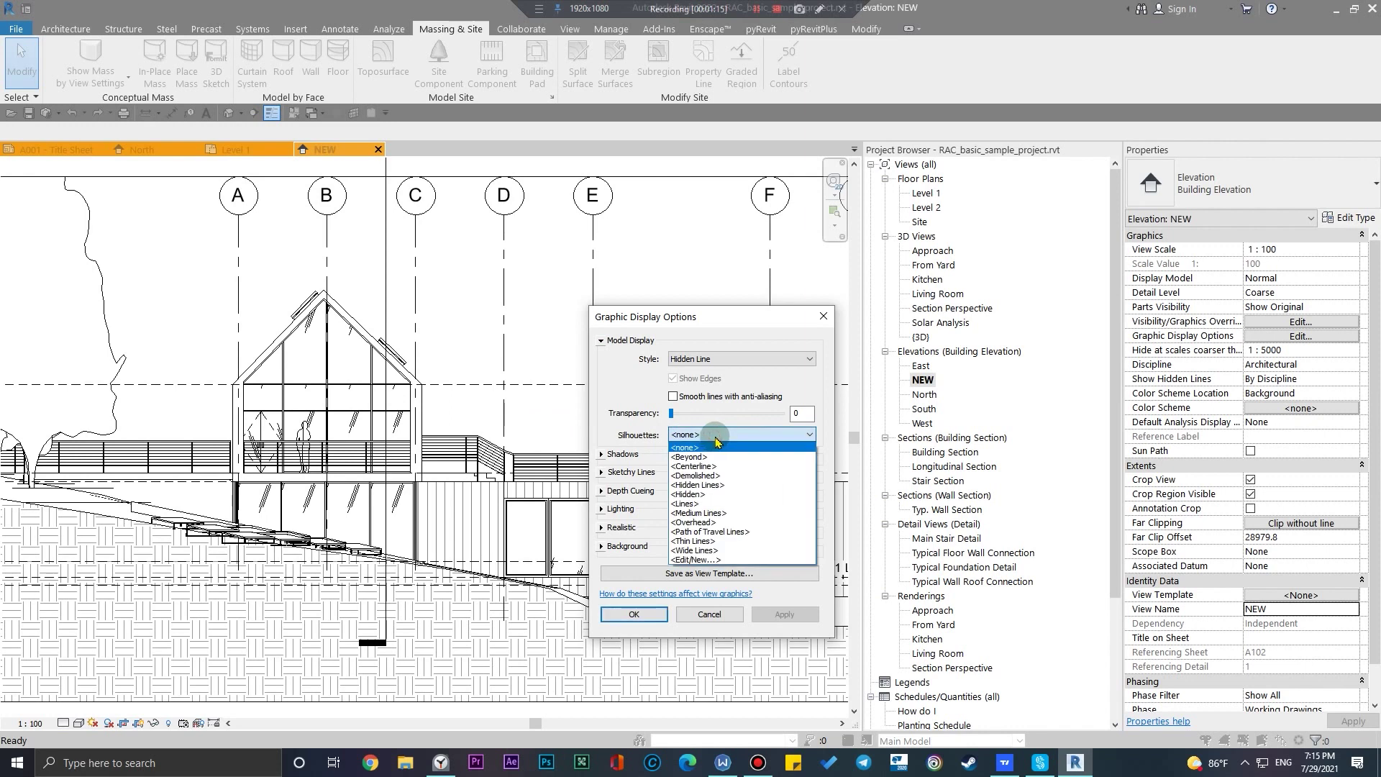
pyautogui.click(702, 552)
pyautogui.click(624, 620)
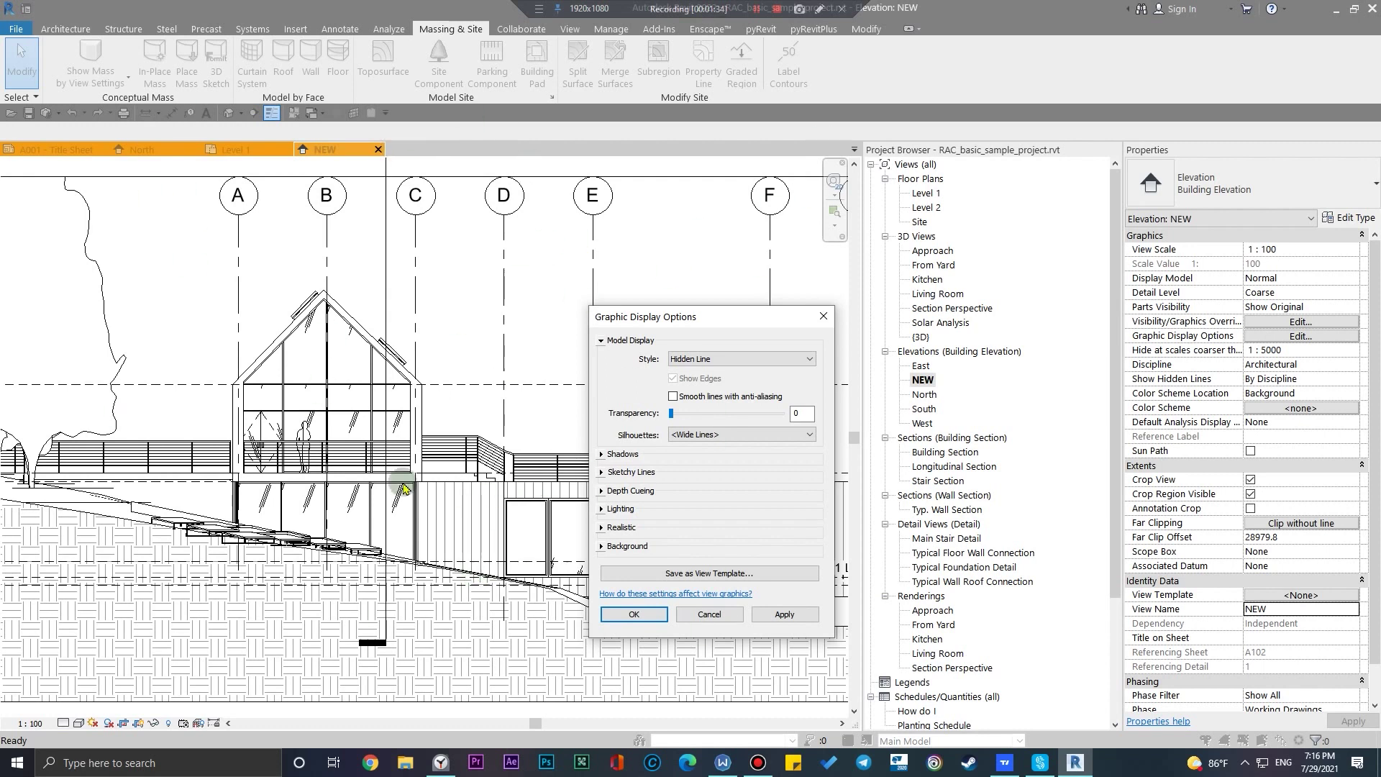
pyautogui.click(649, 616)
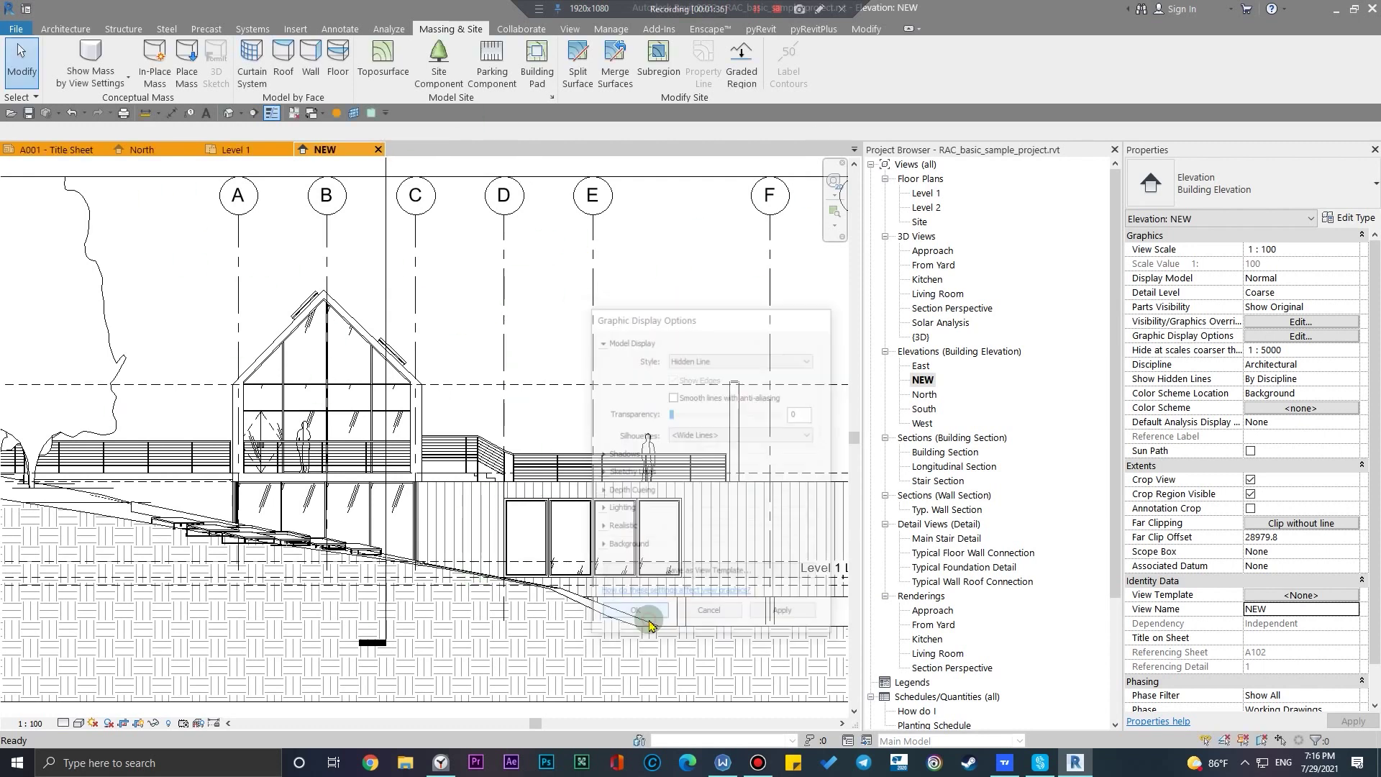
# Turn off Thin Lines and inspect the silhouette line weights along the roof, chimney, deck and terrain
pyautogui.scroll(5, 345, 317)
pyautogui.scroll(5, 352, 353)
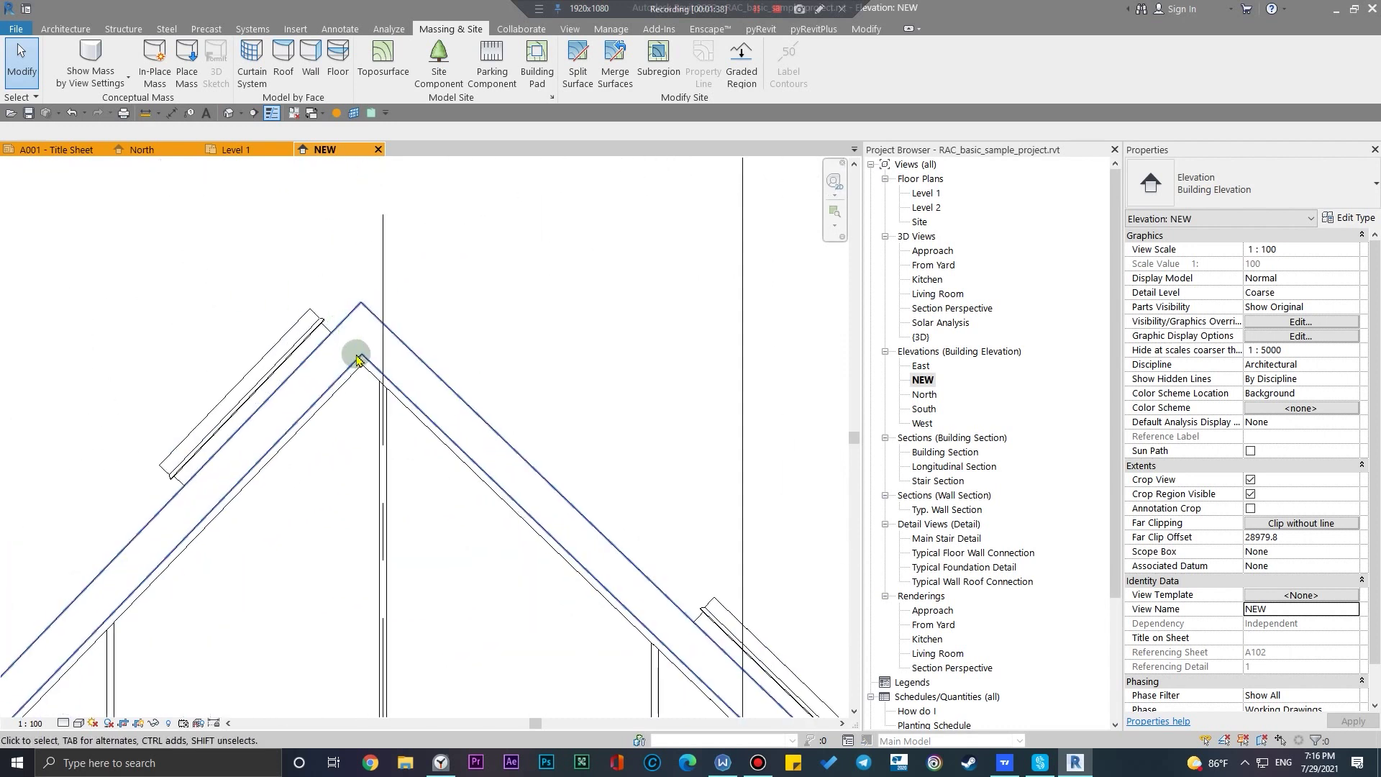
pyautogui.scroll(-10, 395, 269)
pyautogui.moveTo(651, 513); pyautogui.dragTo(633, 564, button='middle')
pyautogui.scroll(-3, 657, 602)
pyautogui.scroll(8, 638, 580)
pyautogui.scroll(-10, 519, 579)
pyautogui.scroll(6, 683, 582)
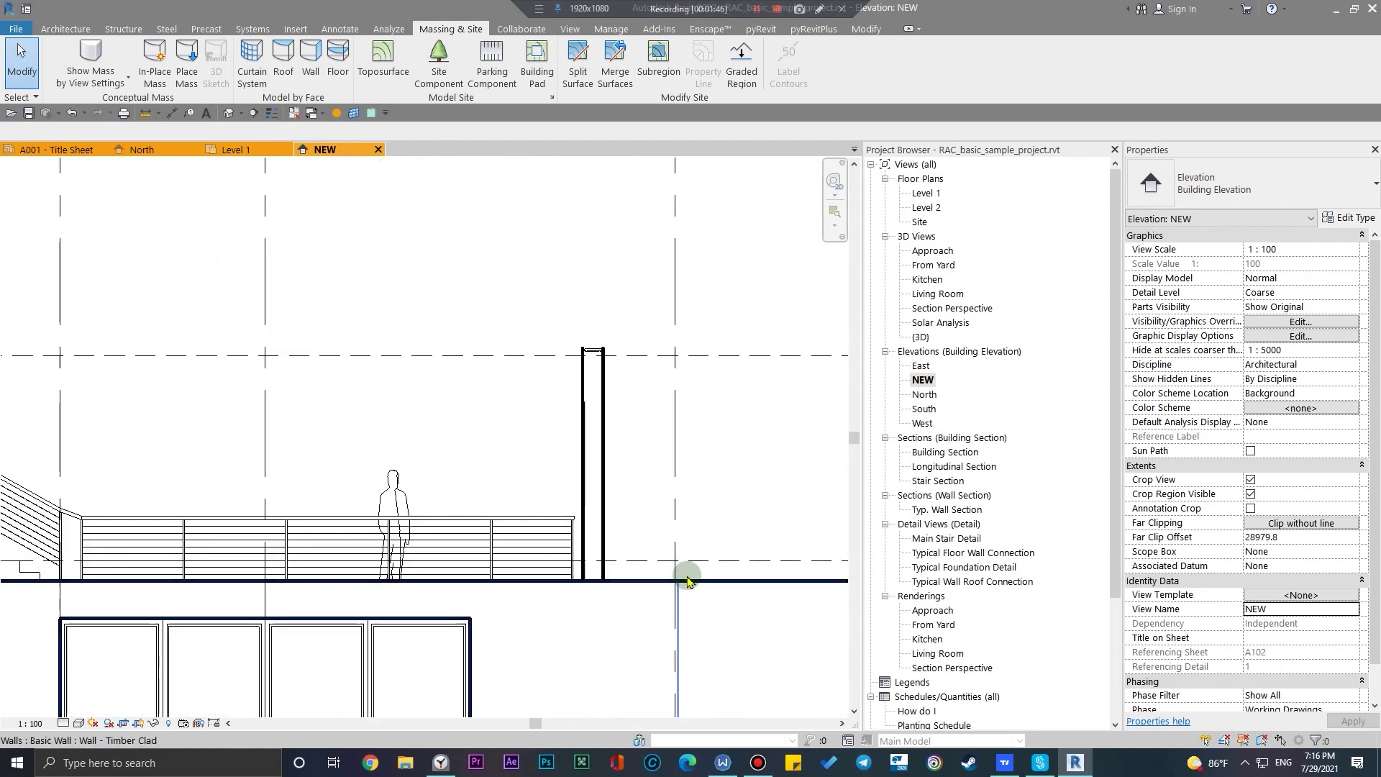
pyautogui.scroll(-6, 680, 577)
pyautogui.scroll(8, 660, 548)
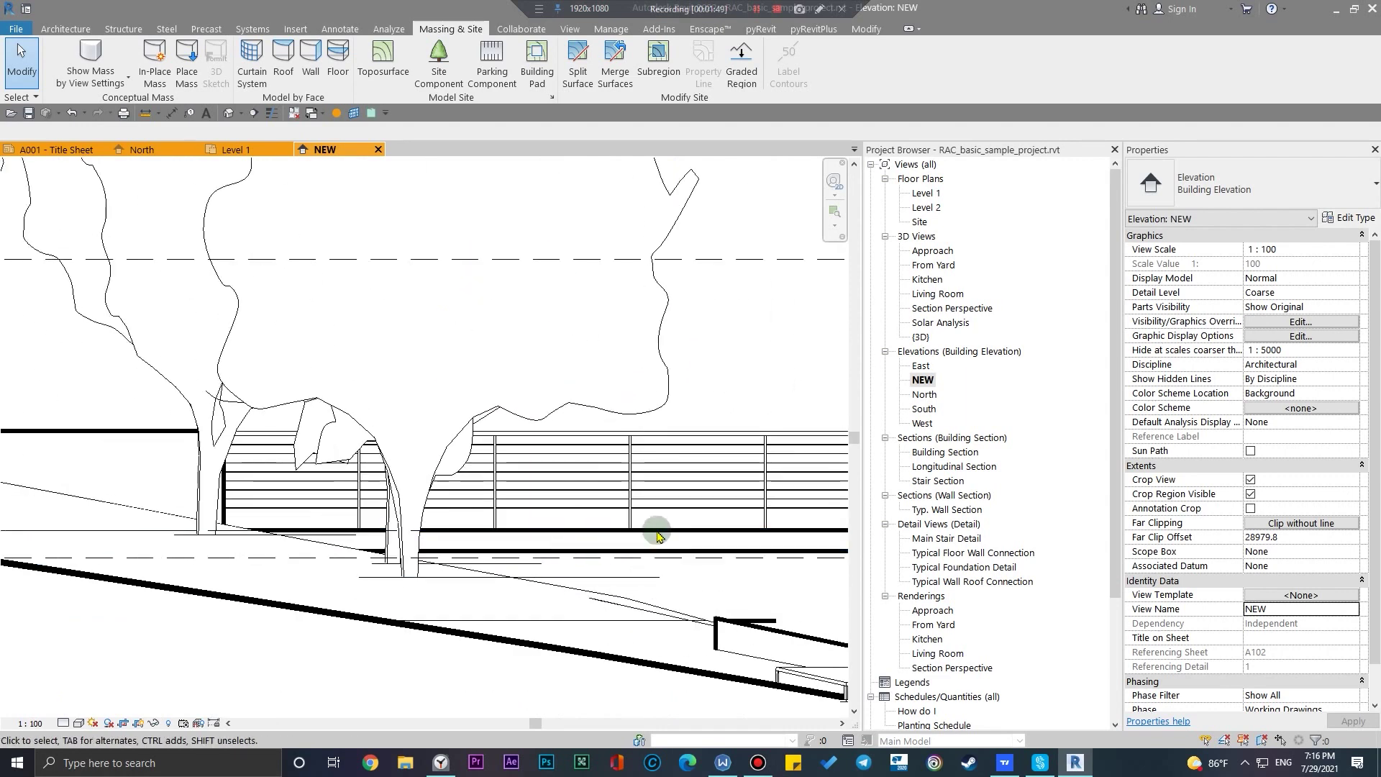
pyautogui.scroll(-6, 215, 519)
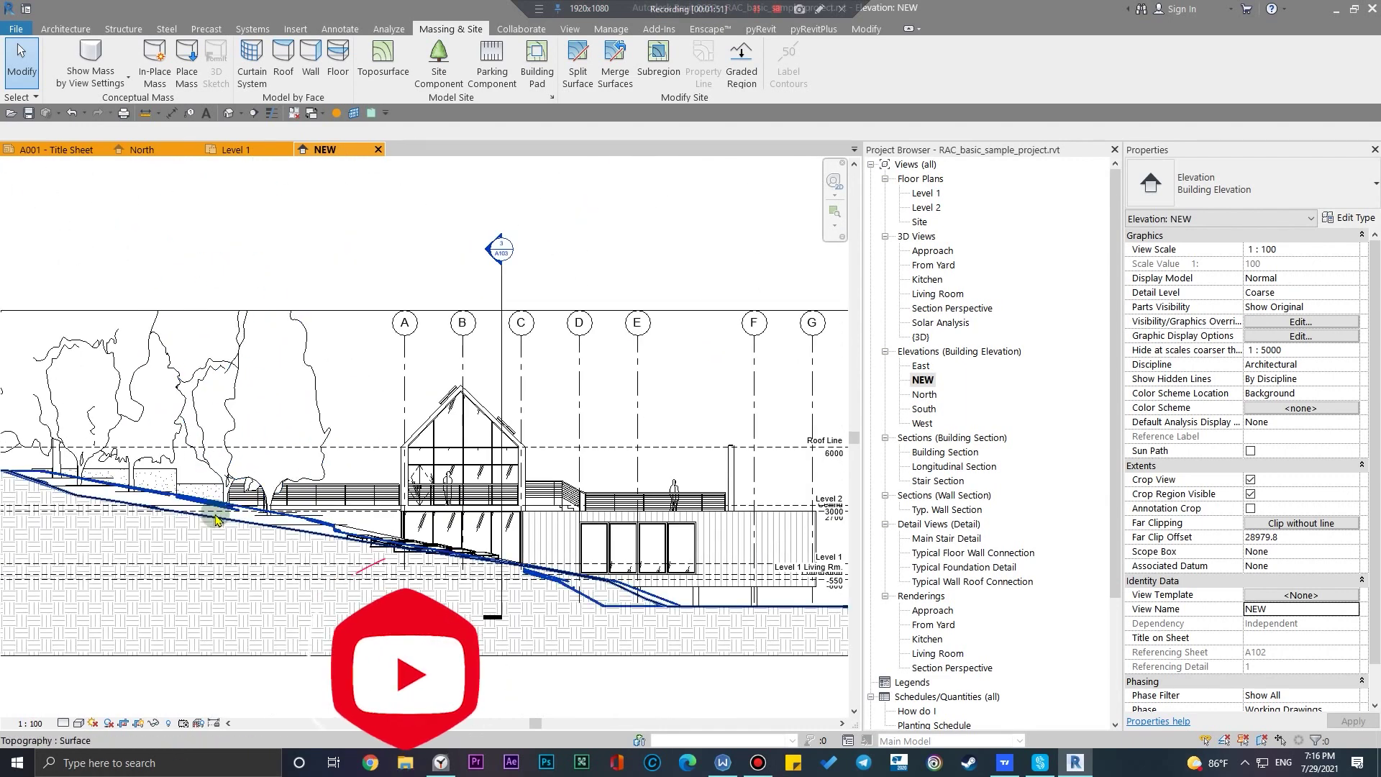
pyautogui.moveTo(216, 520); pyautogui.dragTo(105, 472, button='middle')
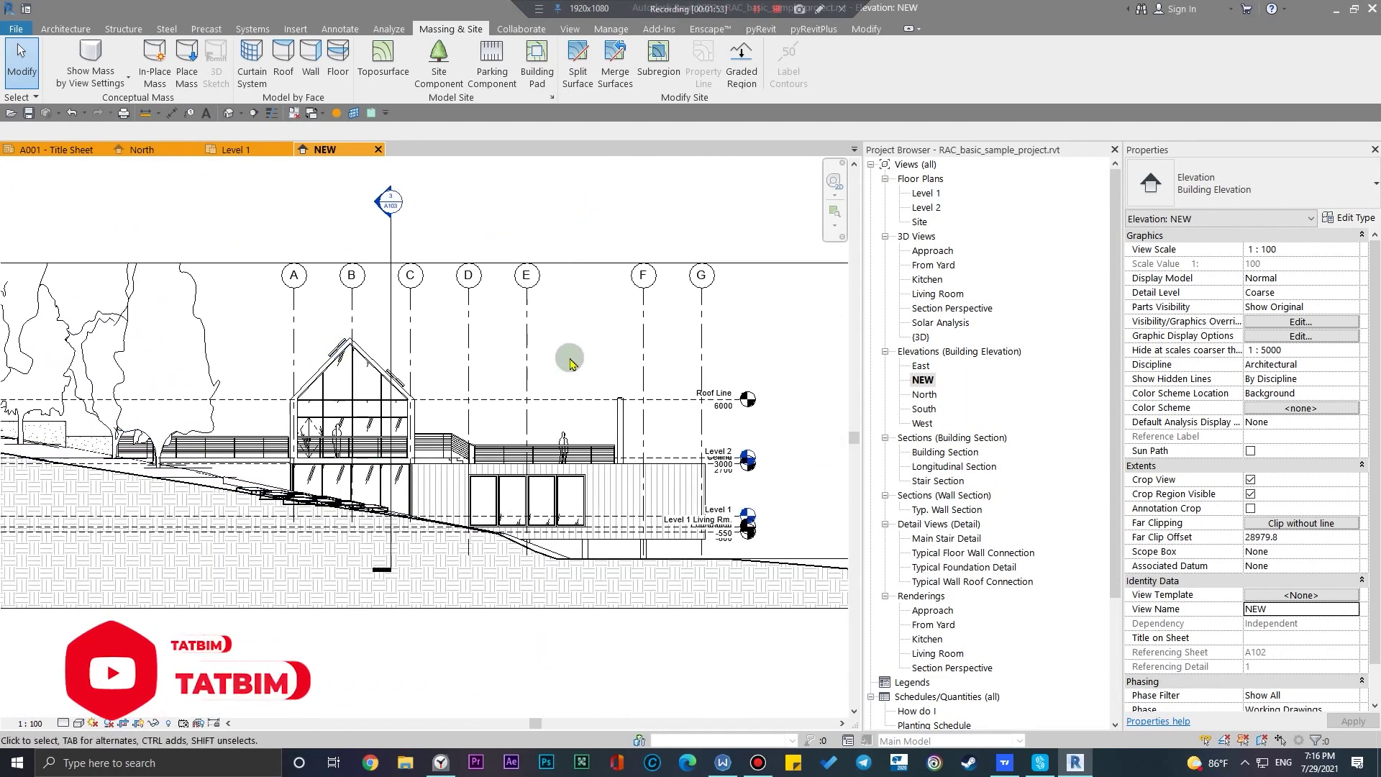
# Change the elevation's view scale to 1 : 50
pyautogui.moveTo(788, 497); pyautogui.dragTo(667, 518, button='middle')
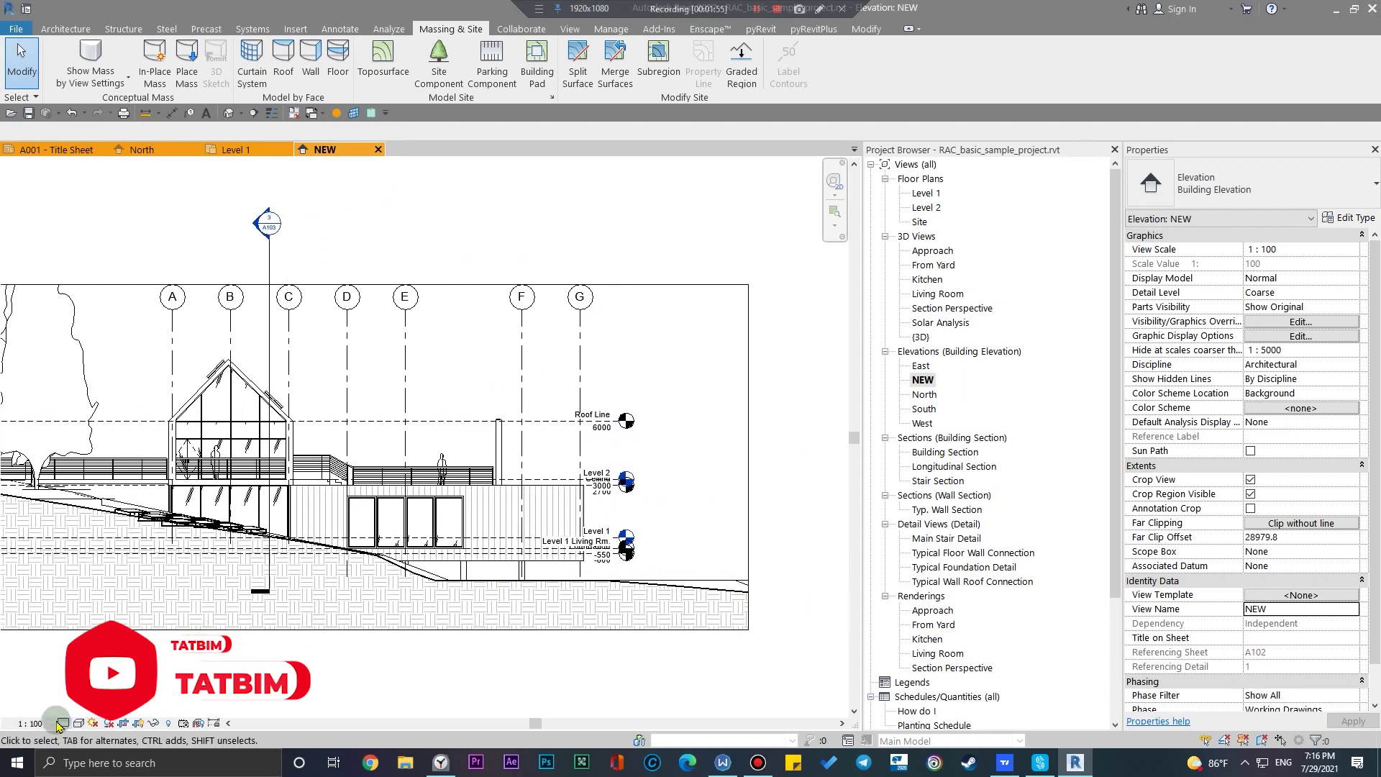
pyautogui.click(33, 724)
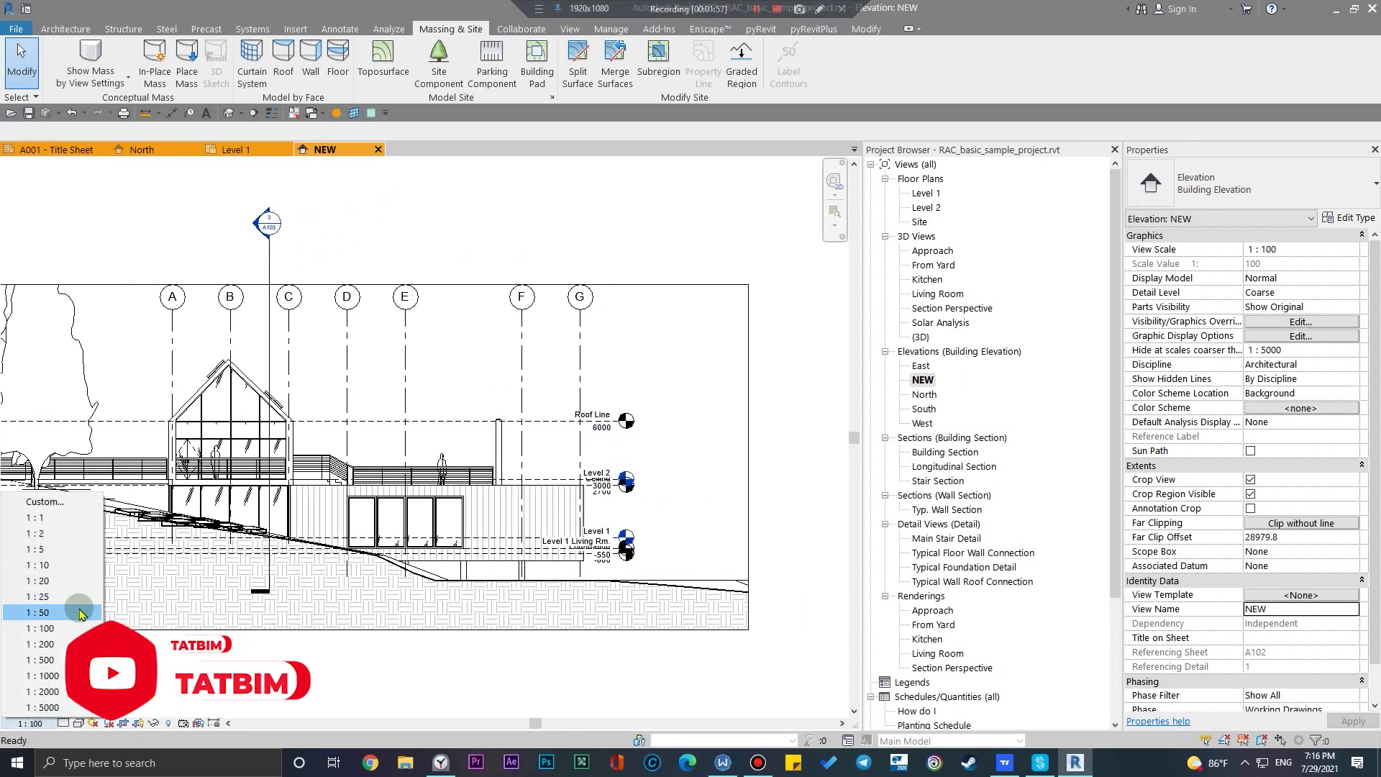
pyautogui.click(79, 612)
# Temporarily hide the Ceiling and Foundation levels that overlap neighbouring level labels in the elevation
pyautogui.scroll(5, 617, 472)
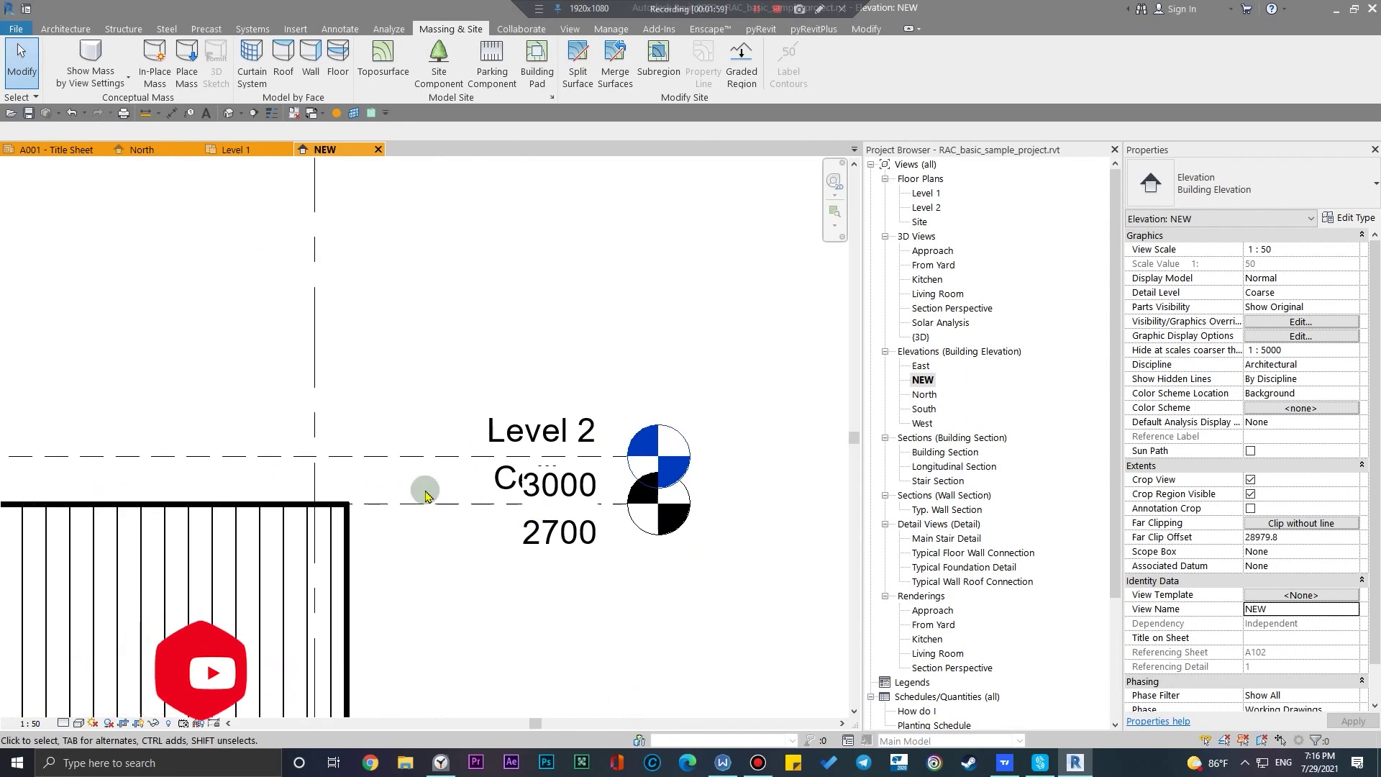
pyautogui.click(426, 498)
pyautogui.scroll(-5, 502, 429)
pyautogui.scroll(4, 502, 430)
pyautogui.keyDown('ctrl'); pyautogui.scroll(-5, 540, 395); pyautogui.keyUp('ctrl')
pyautogui.scroll(2, 547, 396)
pyautogui.scroll(-2, 501, 520)
pyautogui.keyDown('ctrl'); pyautogui.click(547, 566); pyautogui.keyUp('ctrl')
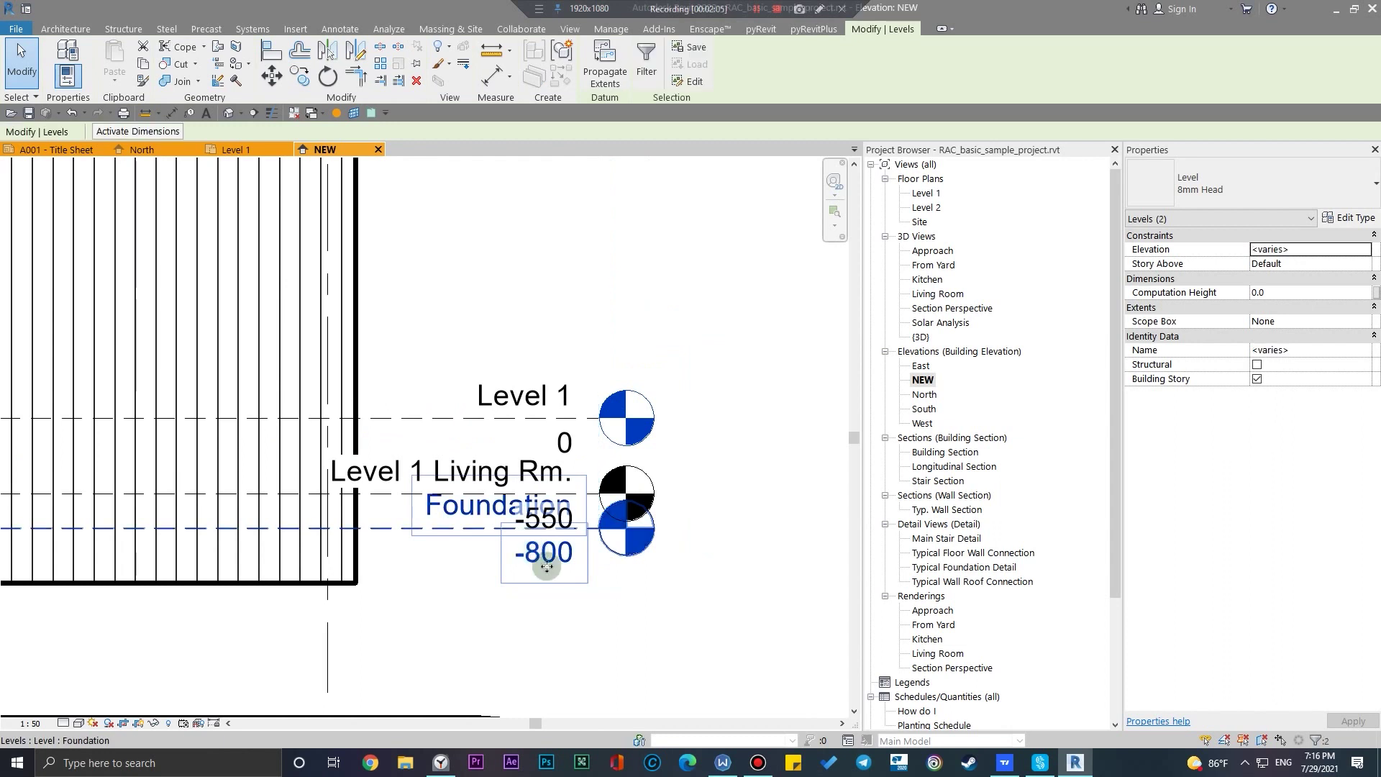
pyautogui.press('h')
pyautogui.press('h')
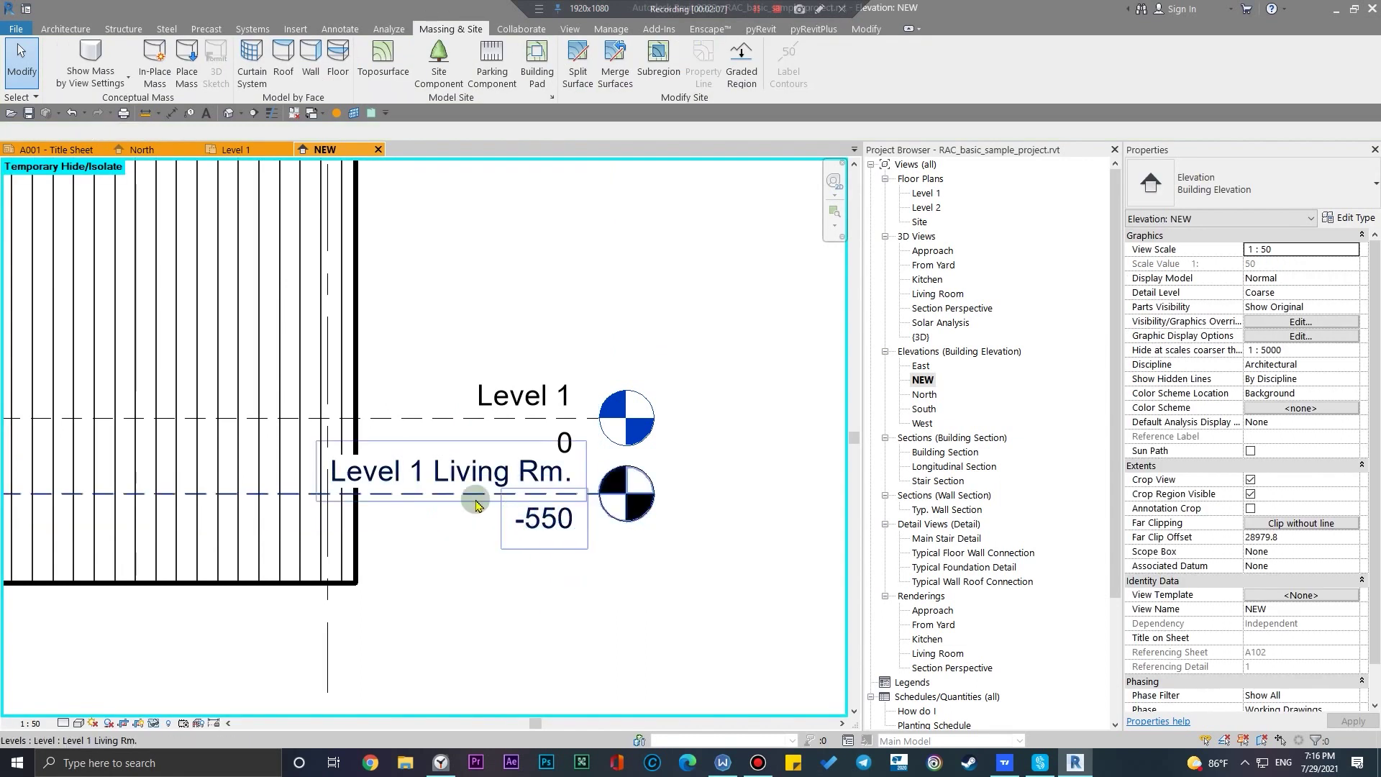
# Make the temporary hiding of the two levels permanent by applying Hide/Isolate to the view
pyautogui.scroll(-4, 558, 619)
pyautogui.scroll(-5, 562, 620)
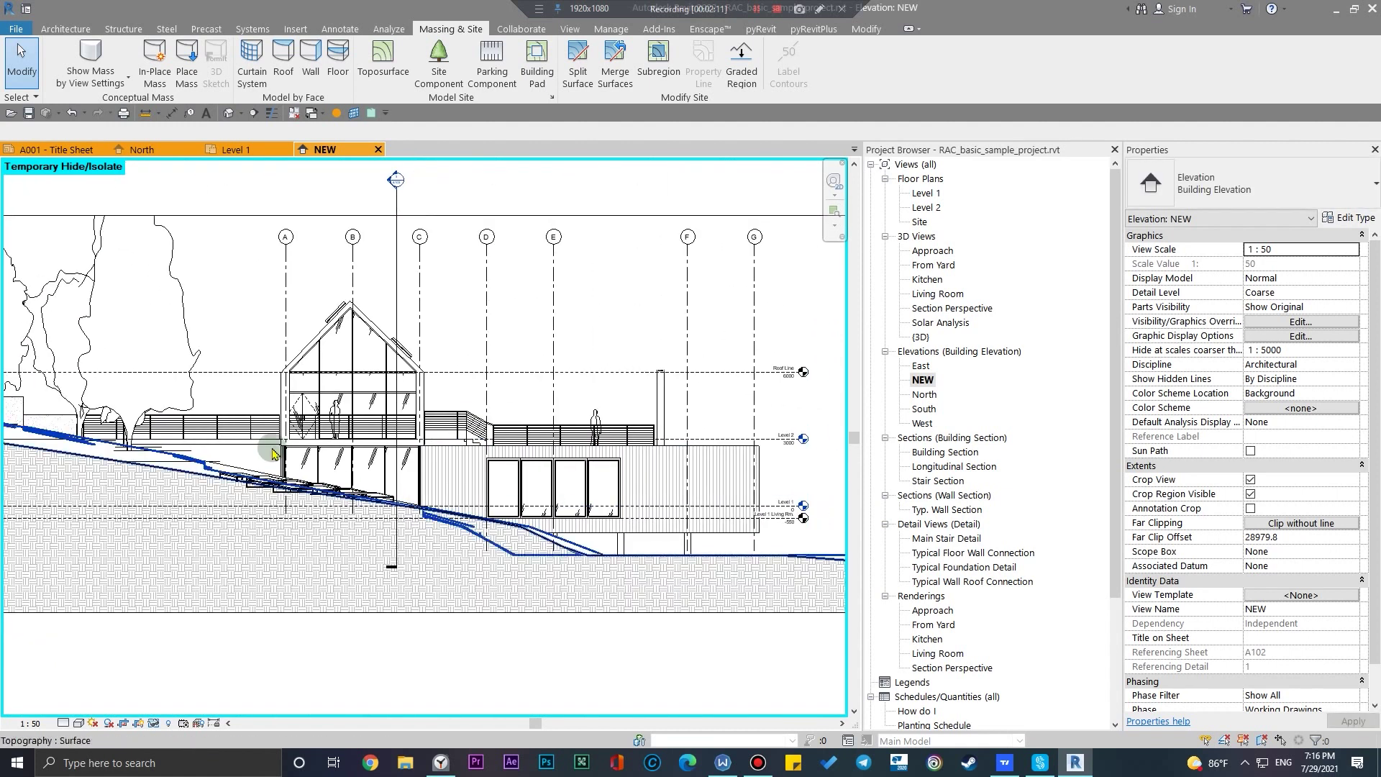
pyautogui.scroll(-1, 479, 531)
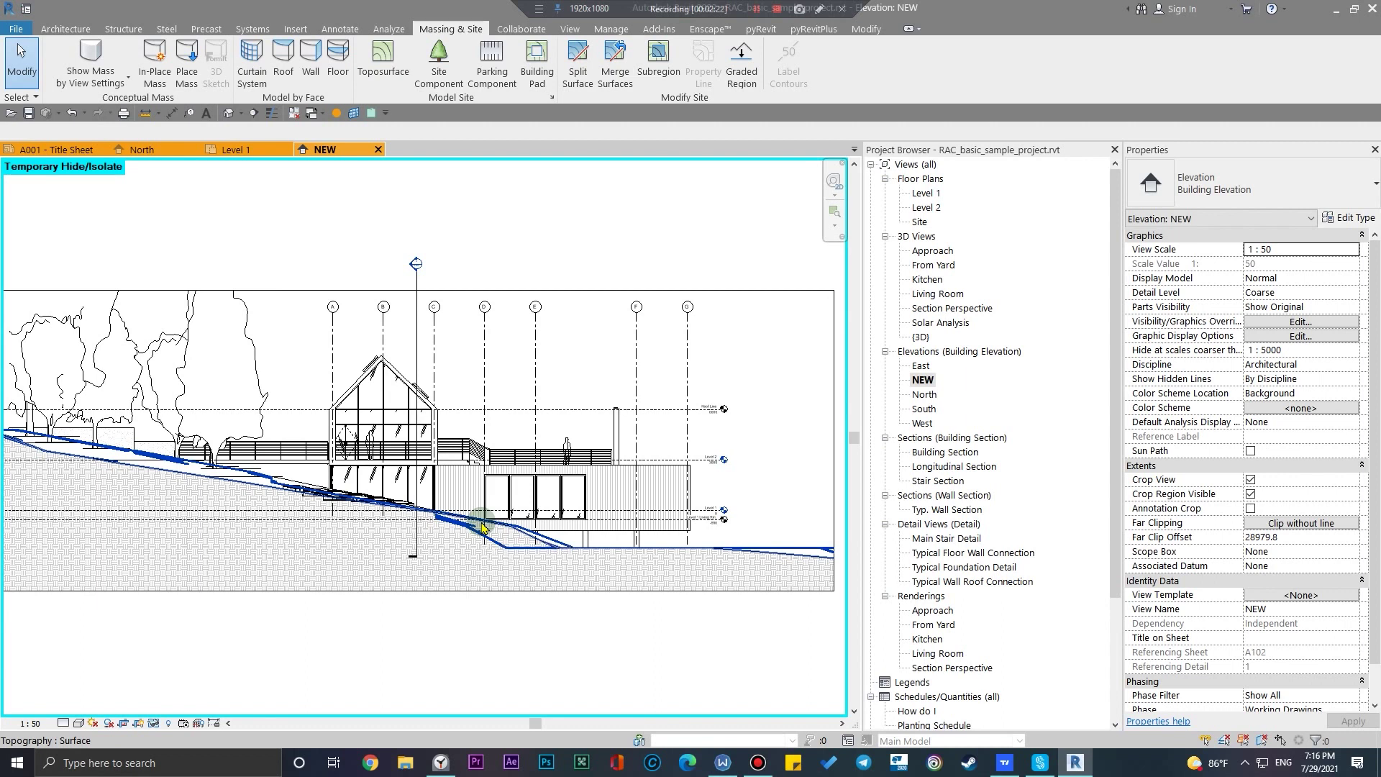
pyautogui.click(152, 723)
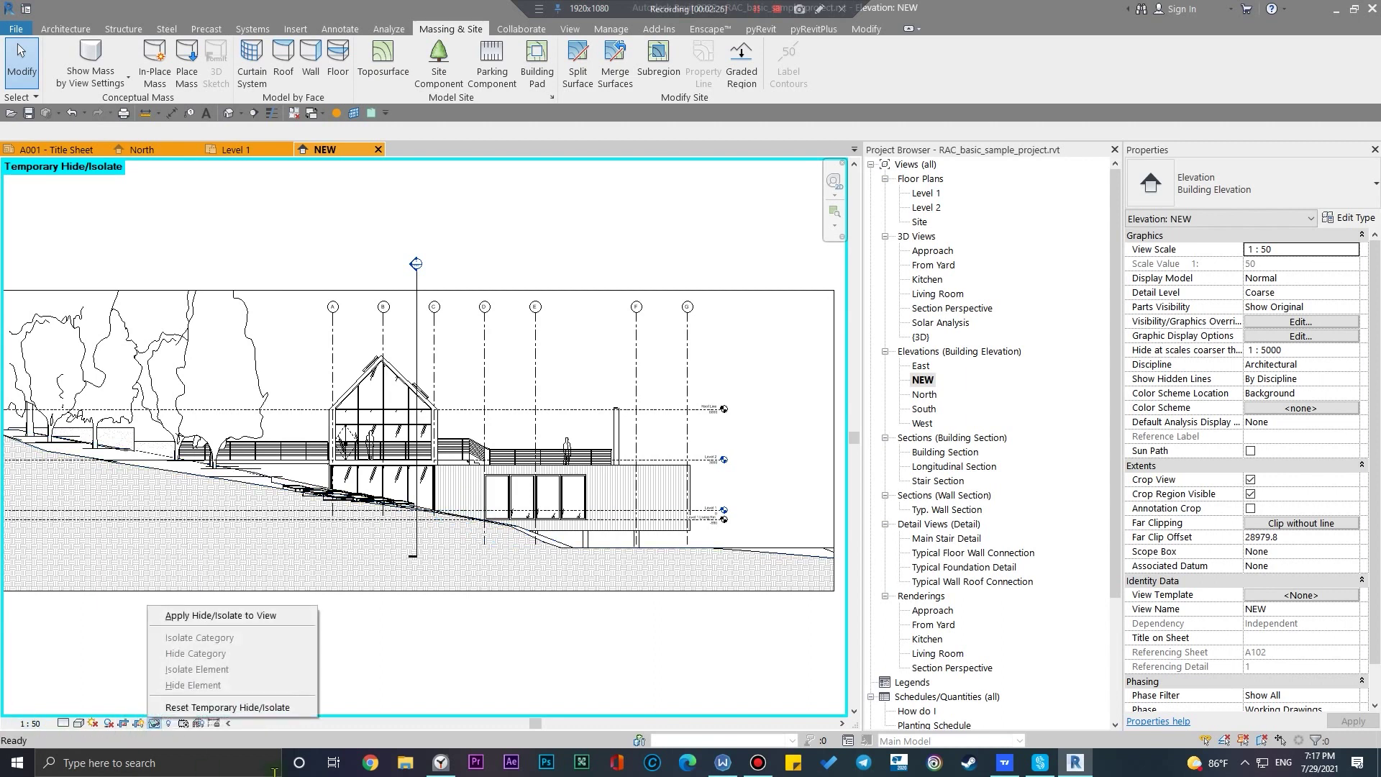
pyautogui.click(169, 611)
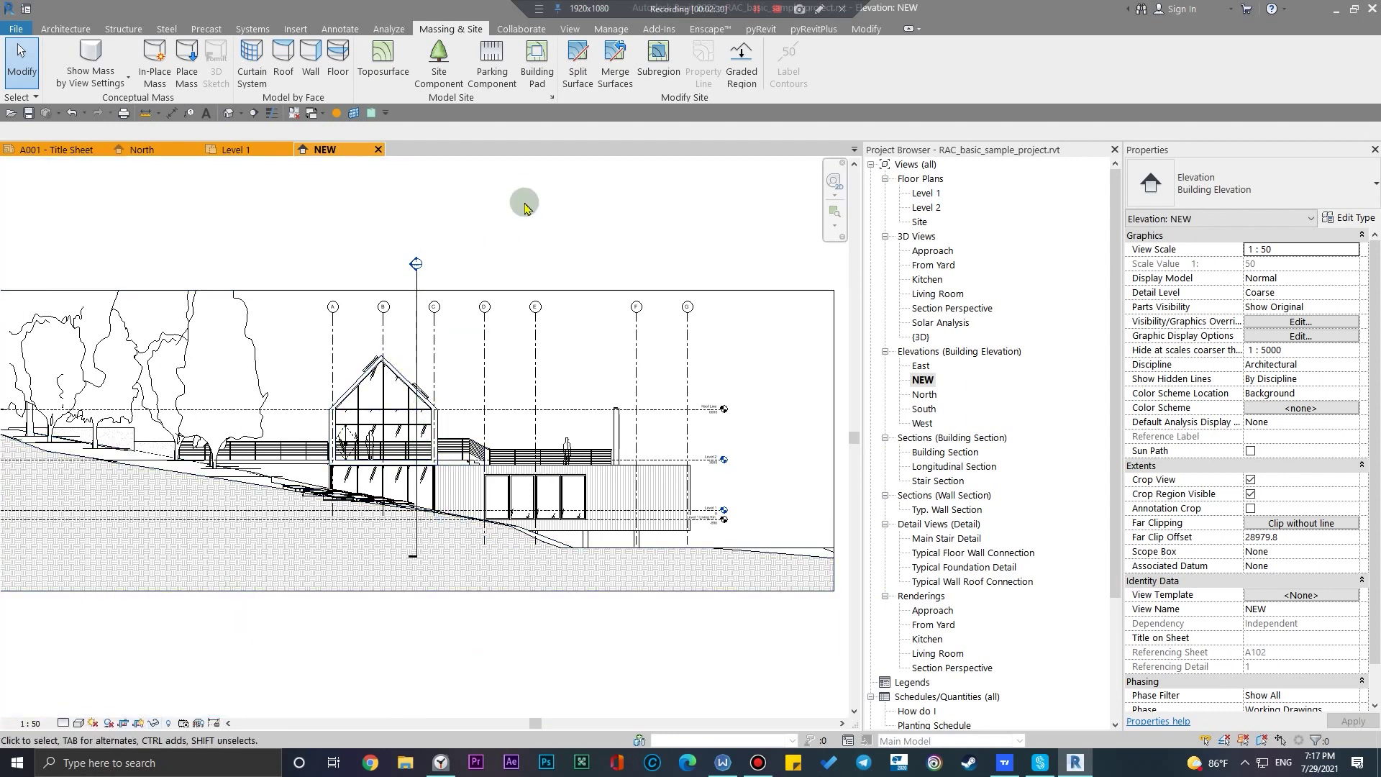
# Set the elevation's detail level to Fine and check the windows and the stepped array on the slope
pyautogui.scroll(2, 487, 442)
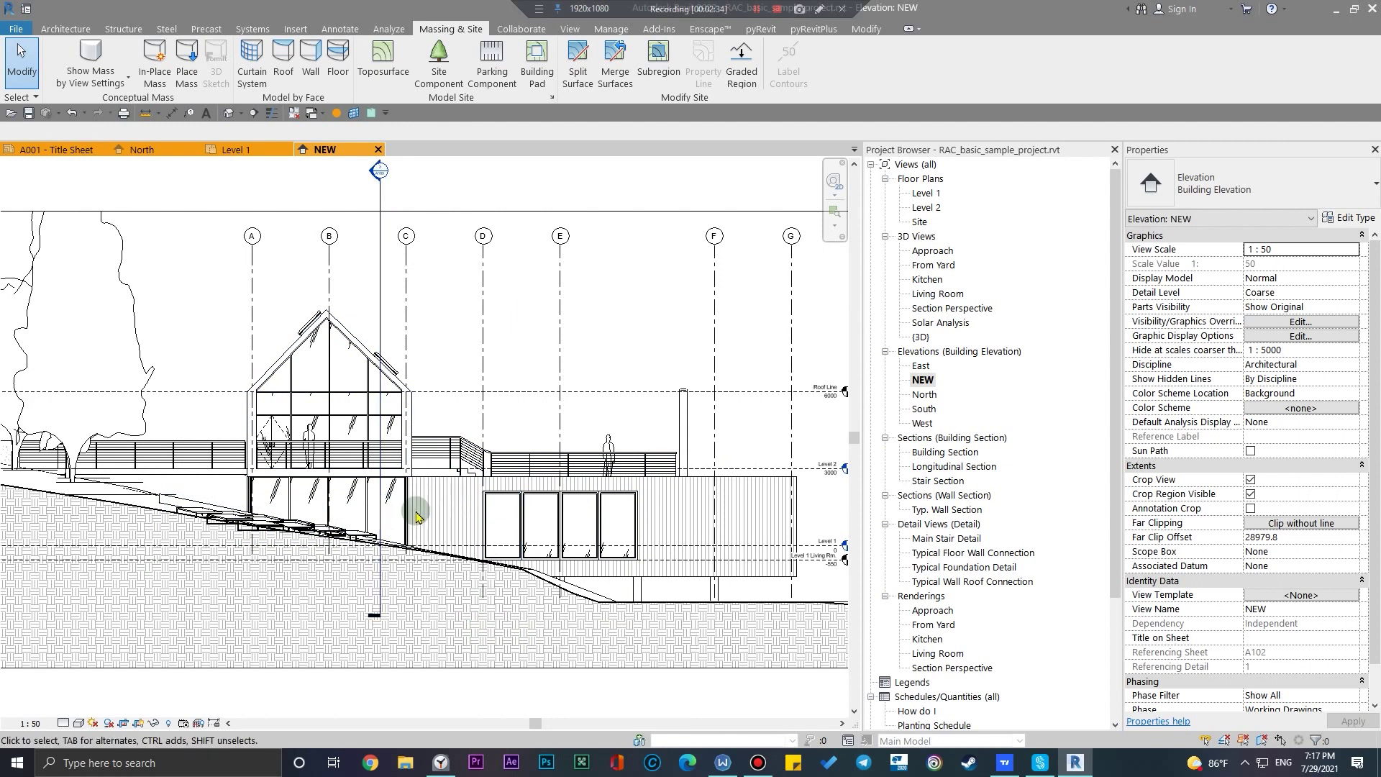
pyautogui.moveTo(467, 572); pyautogui.dragTo(463, 583, button='middle')
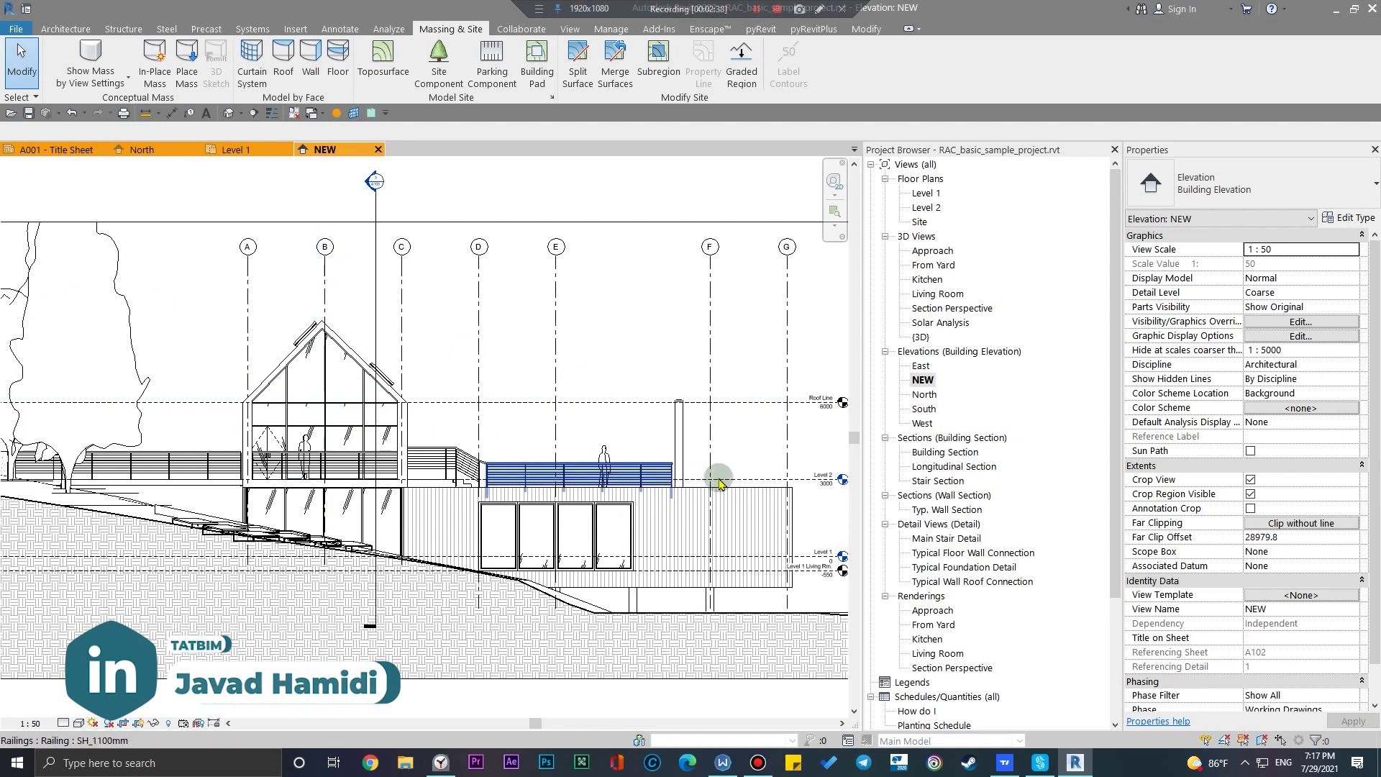
pyautogui.moveTo(203, 626); pyautogui.dragTo(245, 590, button='middle')
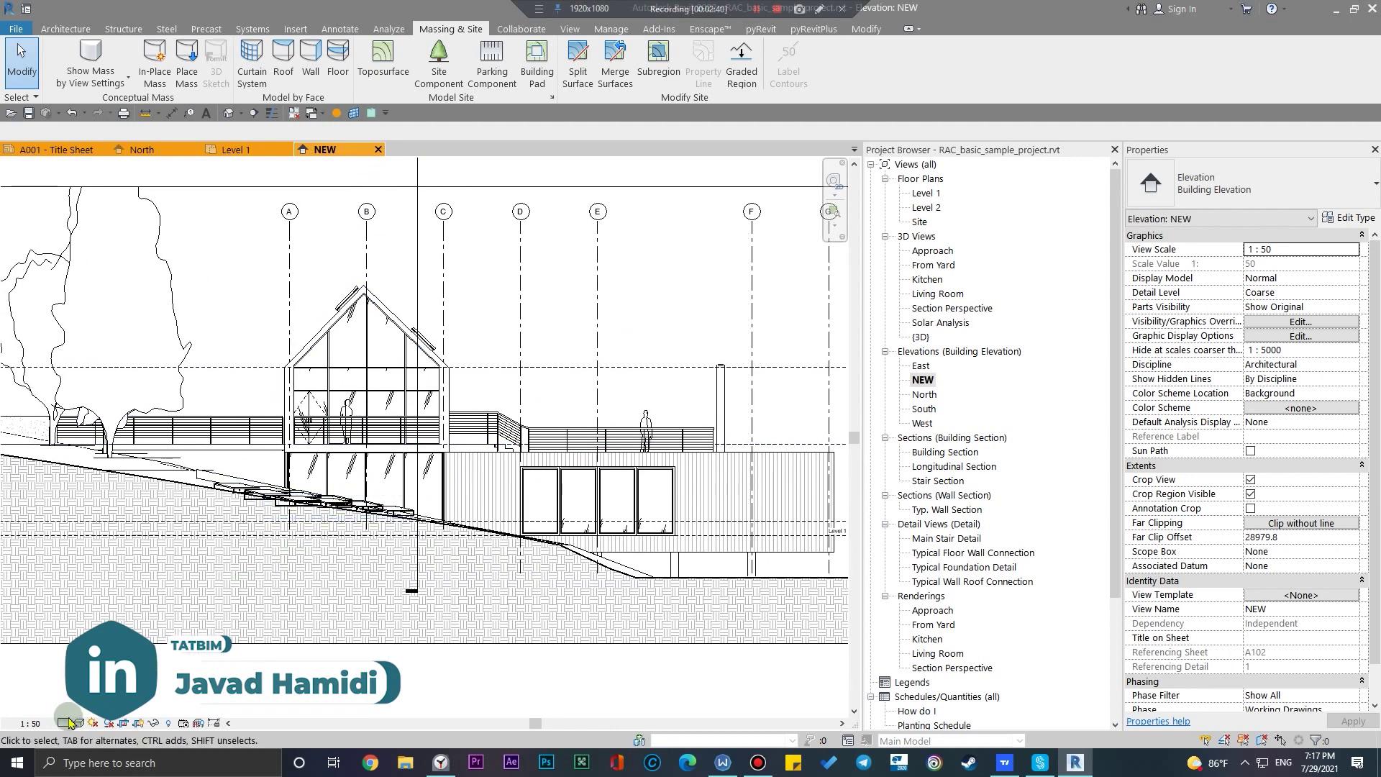
pyautogui.click(64, 723)
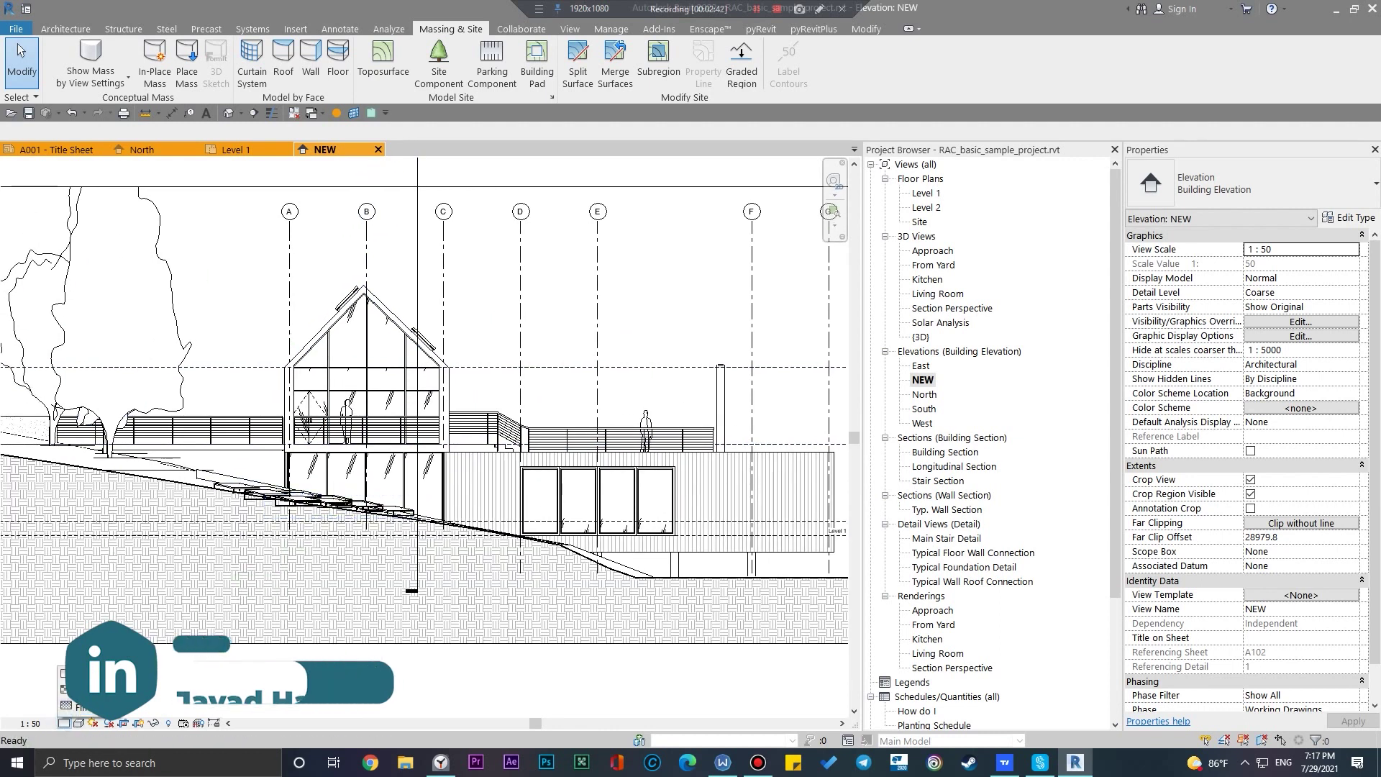
pyautogui.click(77, 708)
pyautogui.scroll(6, 633, 526)
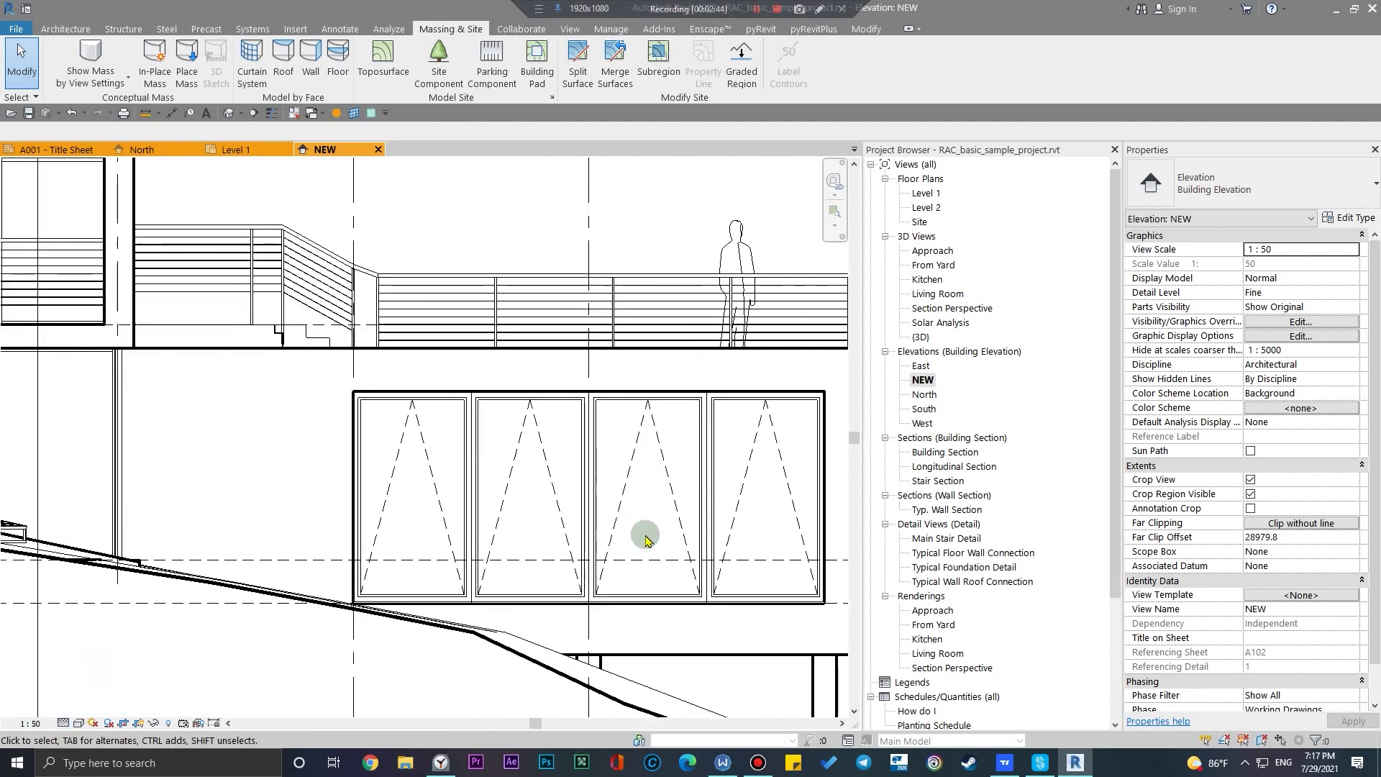
pyautogui.scroll(-5, 364, 410)
pyautogui.scroll(6, 549, 560)
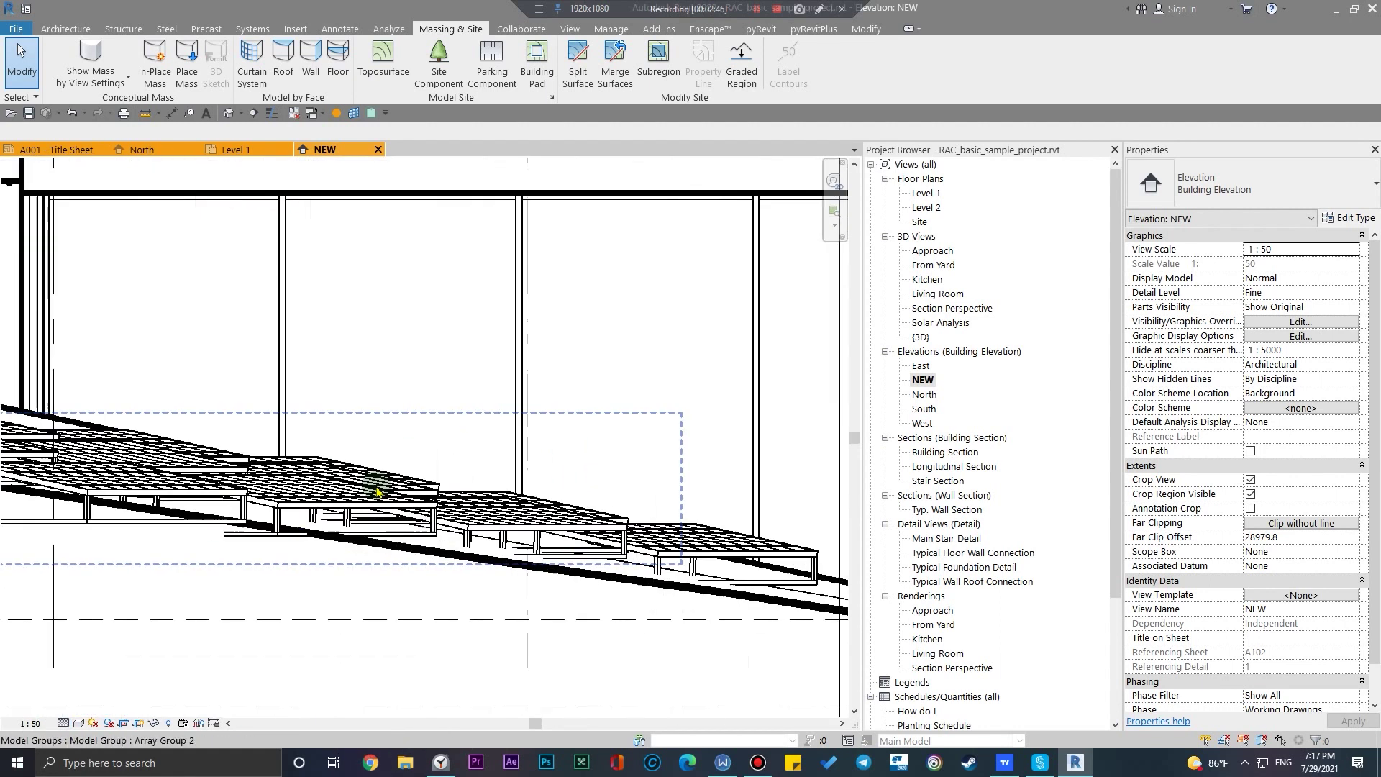
pyautogui.scroll(-5, 543, 561)
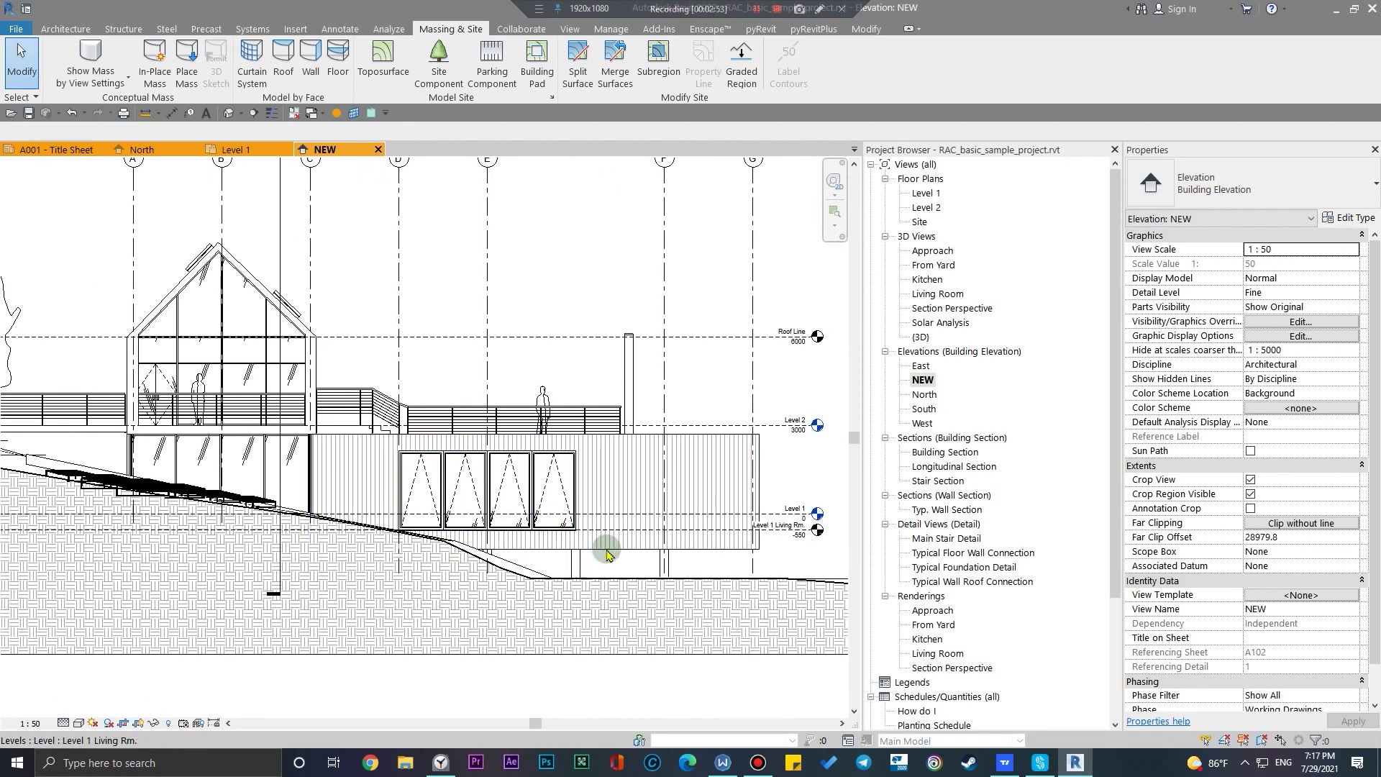
# Adjust the crop region by moving its left edge inward to the start of the terrain and raising its top edge above the trees
pyautogui.scroll(-3, 607, 549)
pyautogui.moveTo(439, 576); pyautogui.dragTo(339, 639, button='middle')
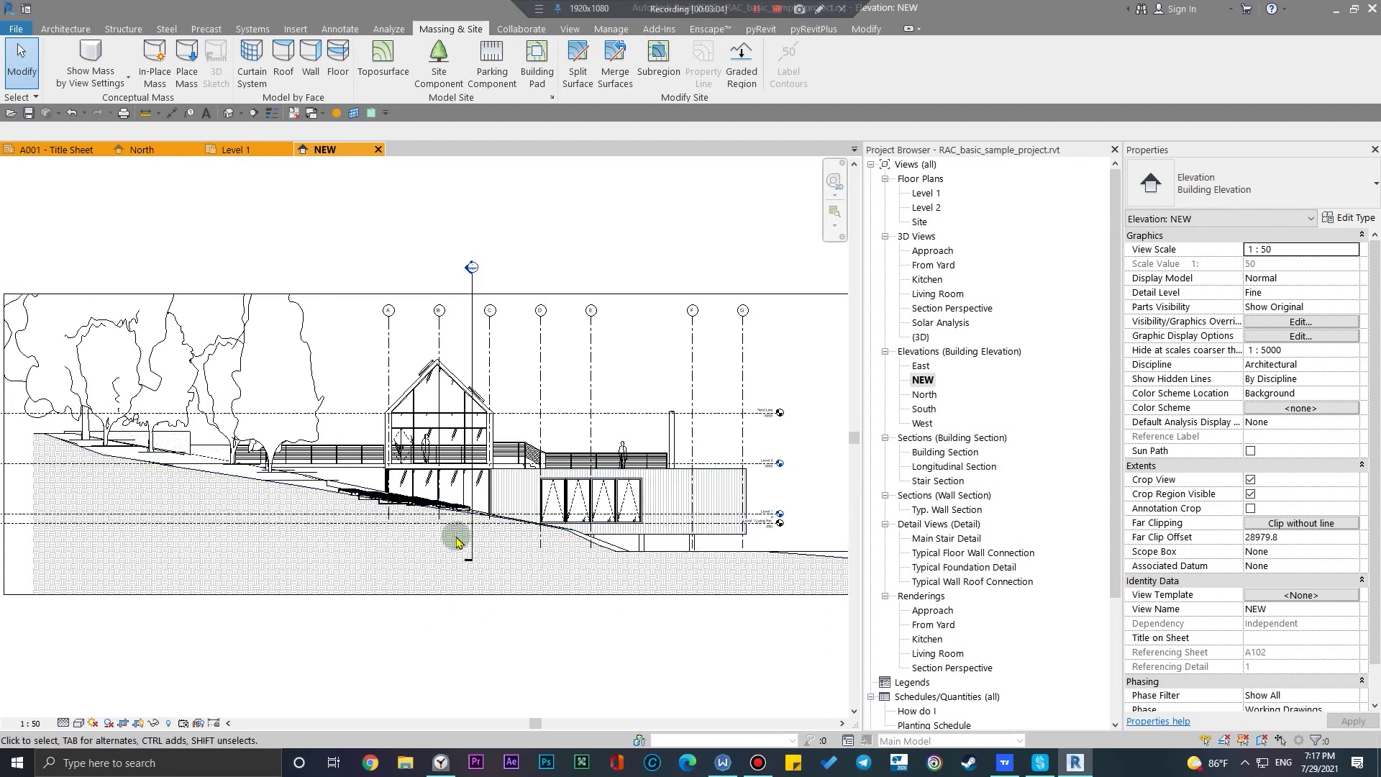
pyautogui.scroll(3, 504, 533)
pyautogui.scroll(-4, 402, 539)
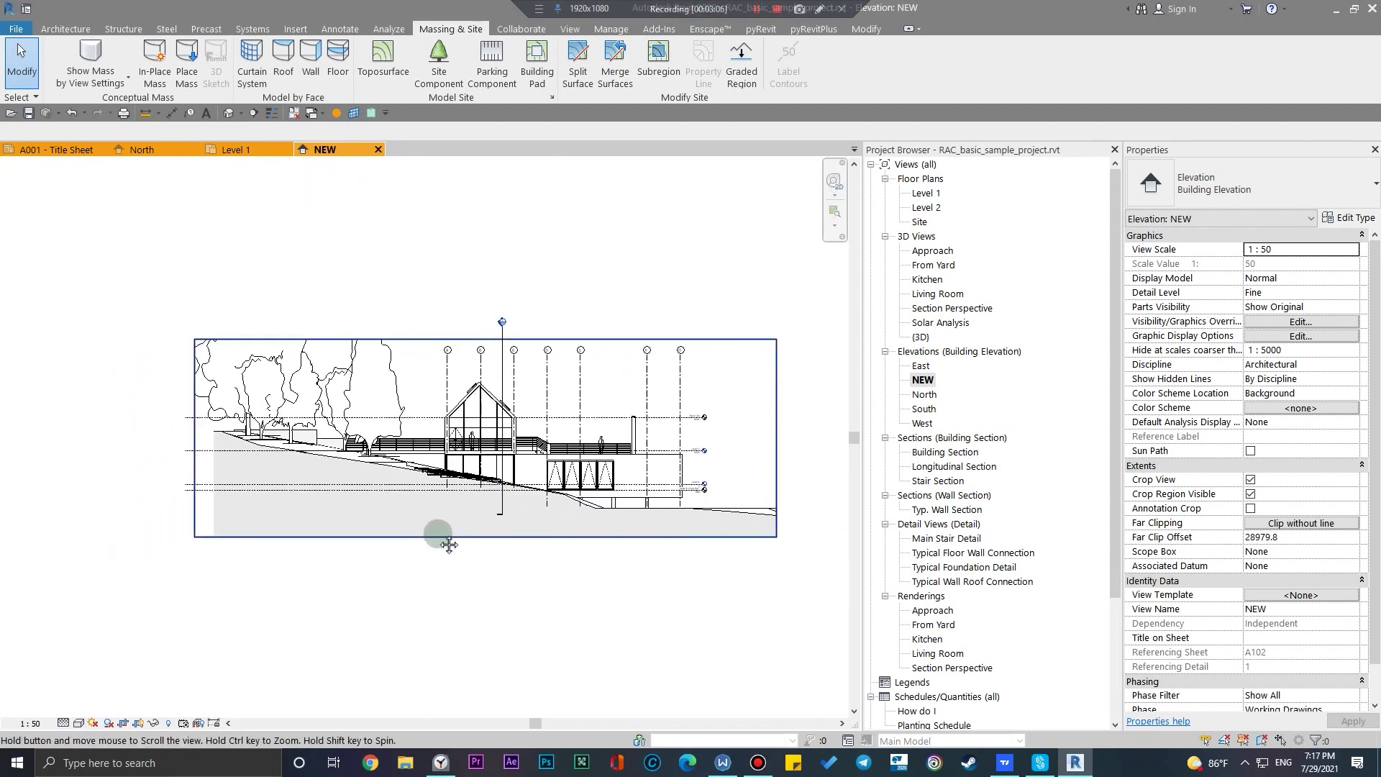
pyautogui.scroll(4, 124, 447)
pyautogui.scroll(-3, 86, 453)
pyautogui.scroll(1, 189, 507)
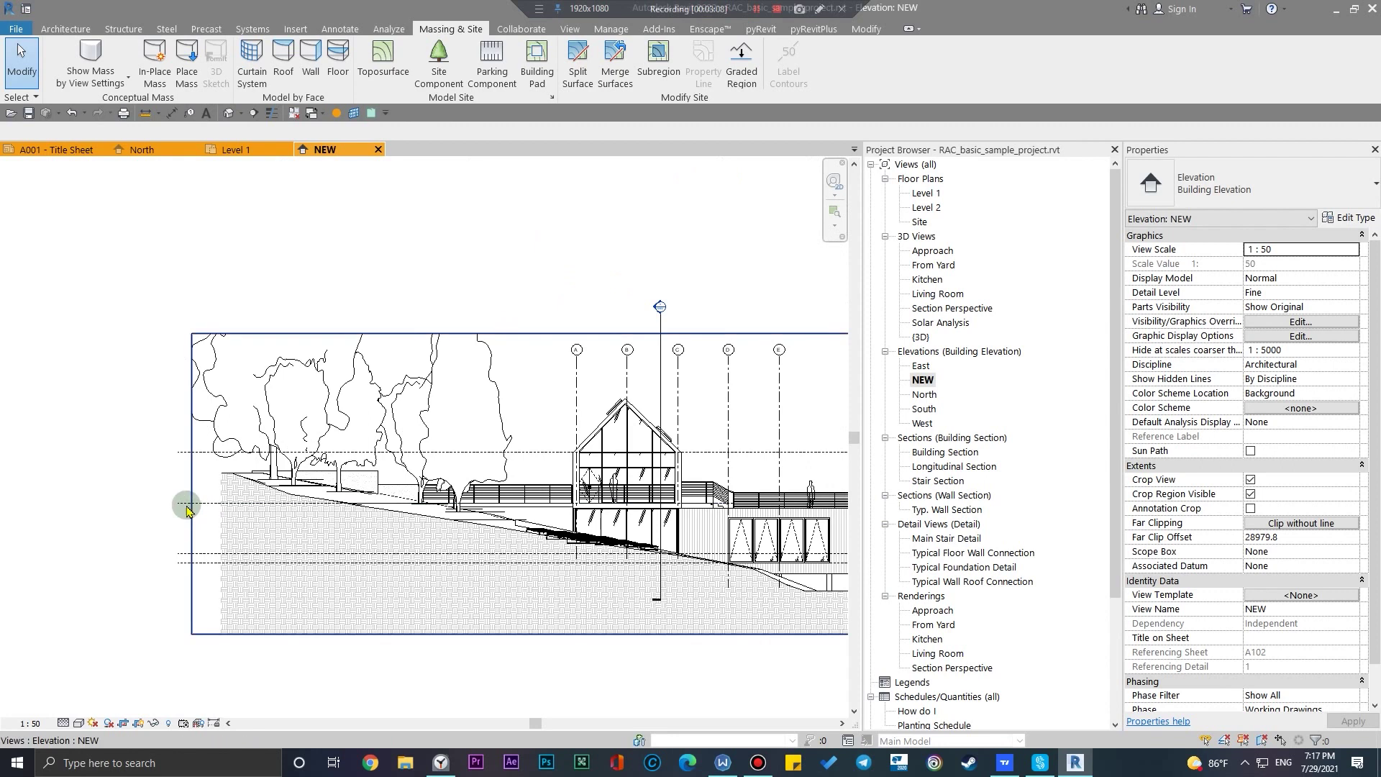
pyautogui.click(189, 508)
pyautogui.moveTo(192, 484); pyautogui.dragTo(232, 484)
pyautogui.moveTo(641, 333); pyautogui.dragTo(640, 270)
pyautogui.click(554, 327)
pyautogui.moveTo(555, 326); pyautogui.dragTo(457, 318, button='middle')
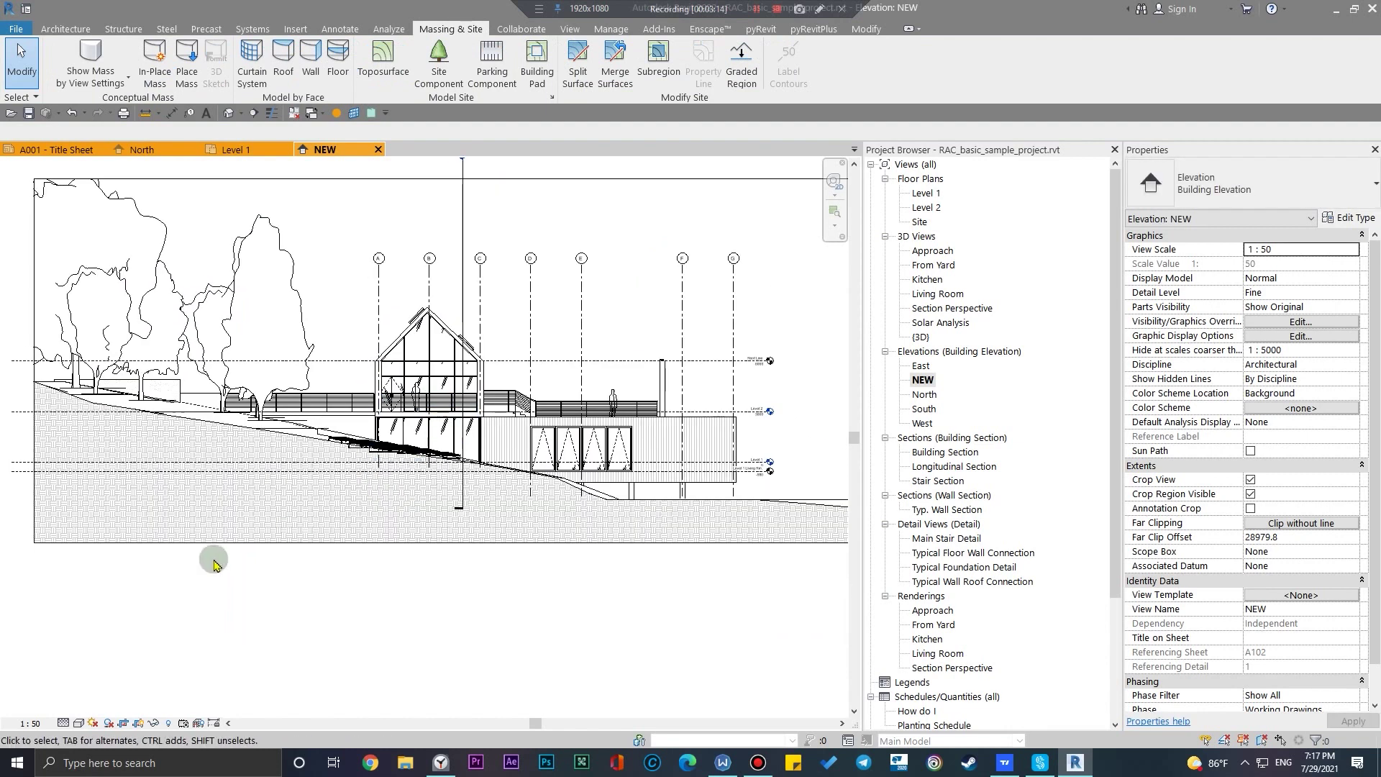
pyautogui.scroll(3, 633, 463)
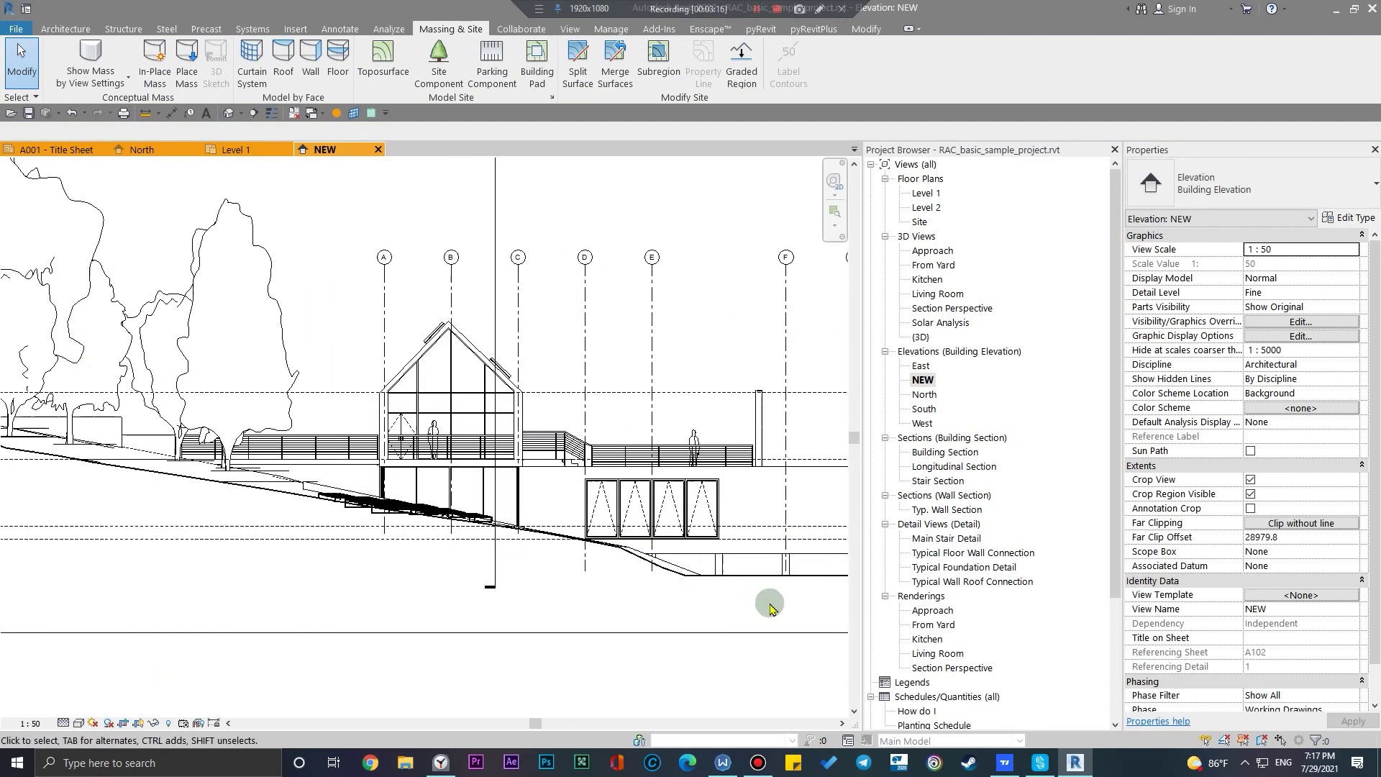
pyautogui.scroll(-1, 491, 417)
pyautogui.moveTo(492, 417); pyautogui.dragTo(461, 458, button='middle')
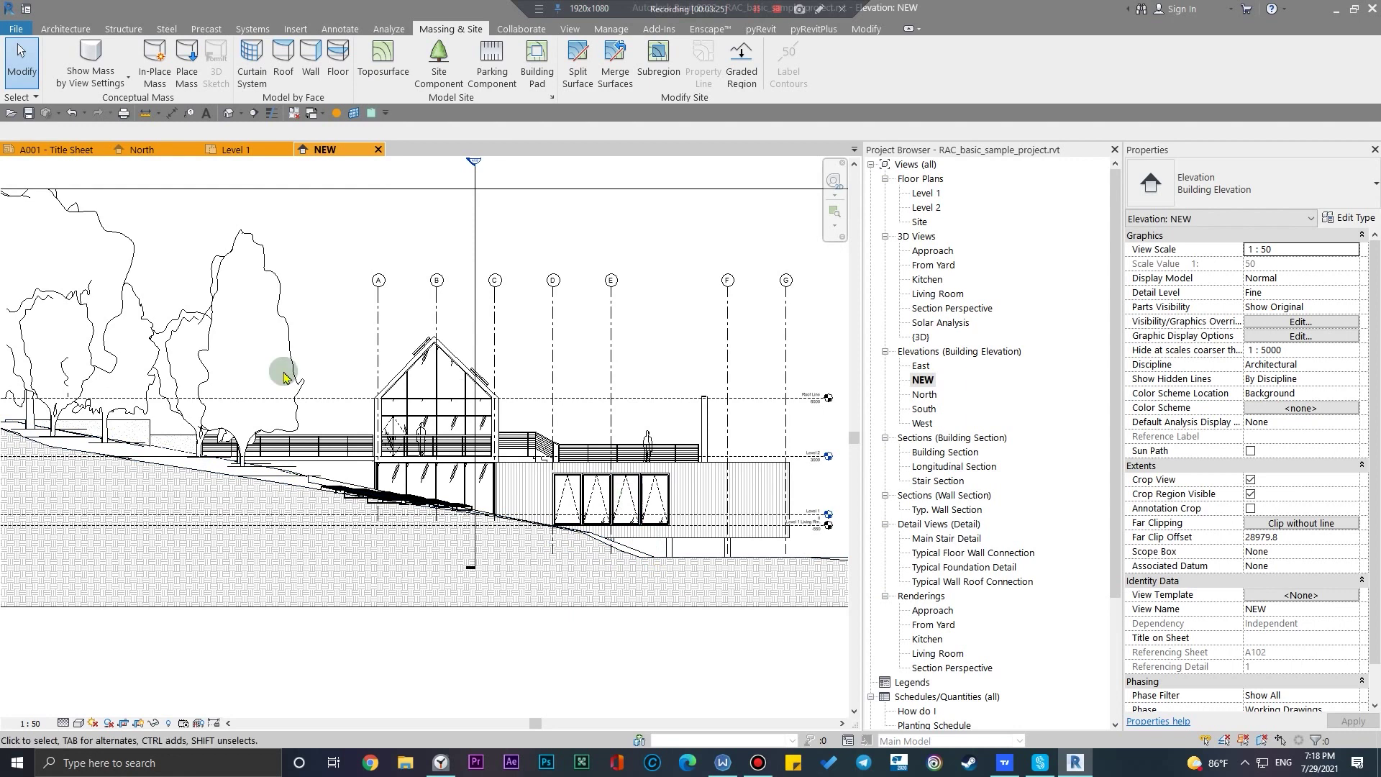
pyautogui.moveTo(249, 467); pyautogui.dragTo(273, 502, button='middle')
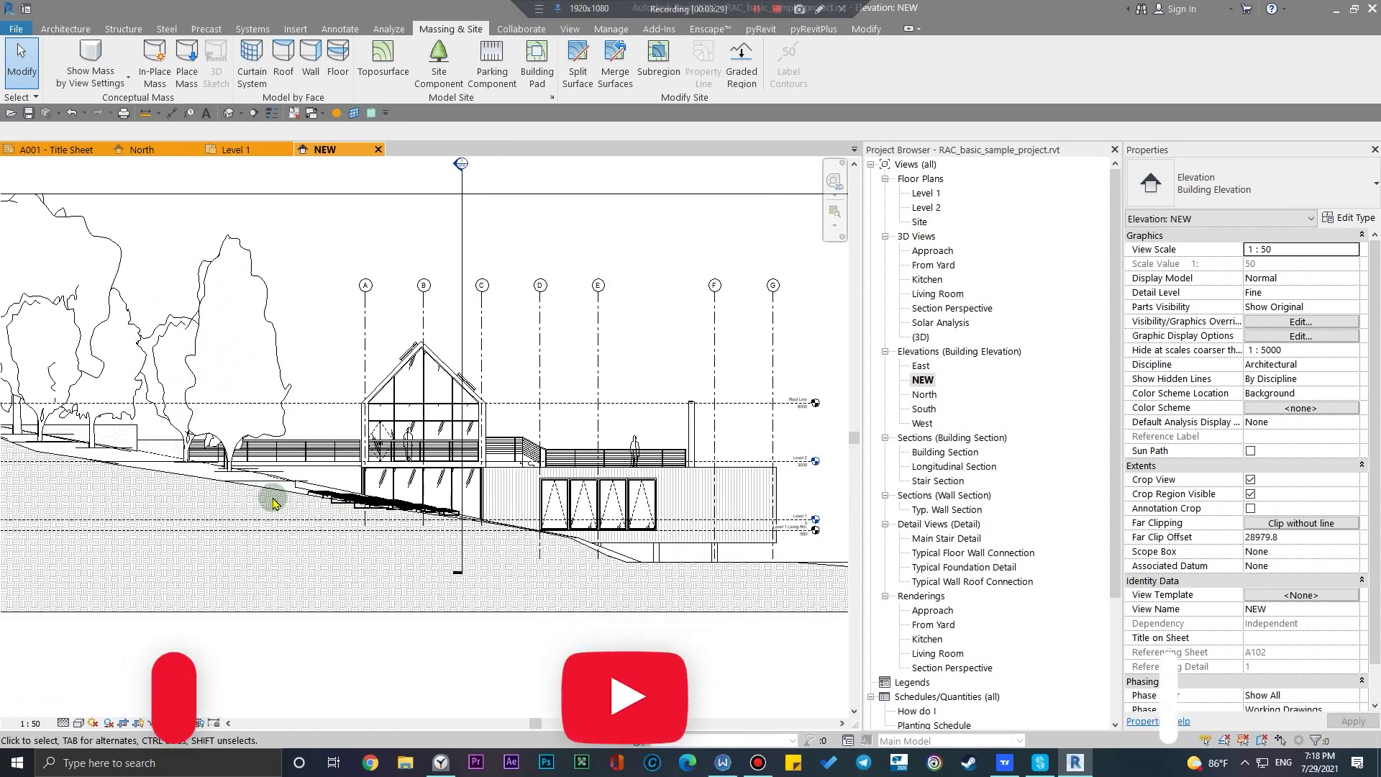
pyautogui.moveTo(304, 561); pyautogui.dragTo(314, 540, button='middle')
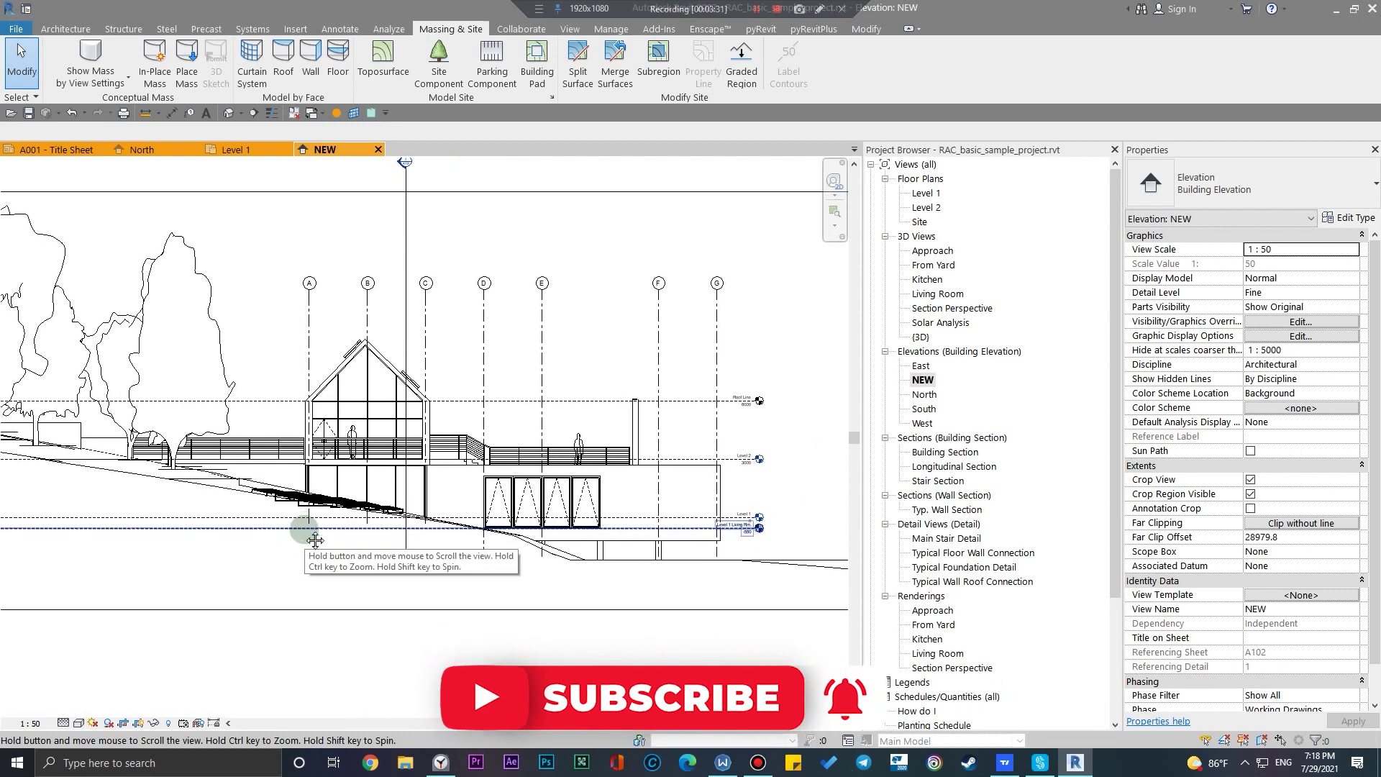
pyautogui.moveTo(234, 604); pyautogui.dragTo(303, 592, button='middle')
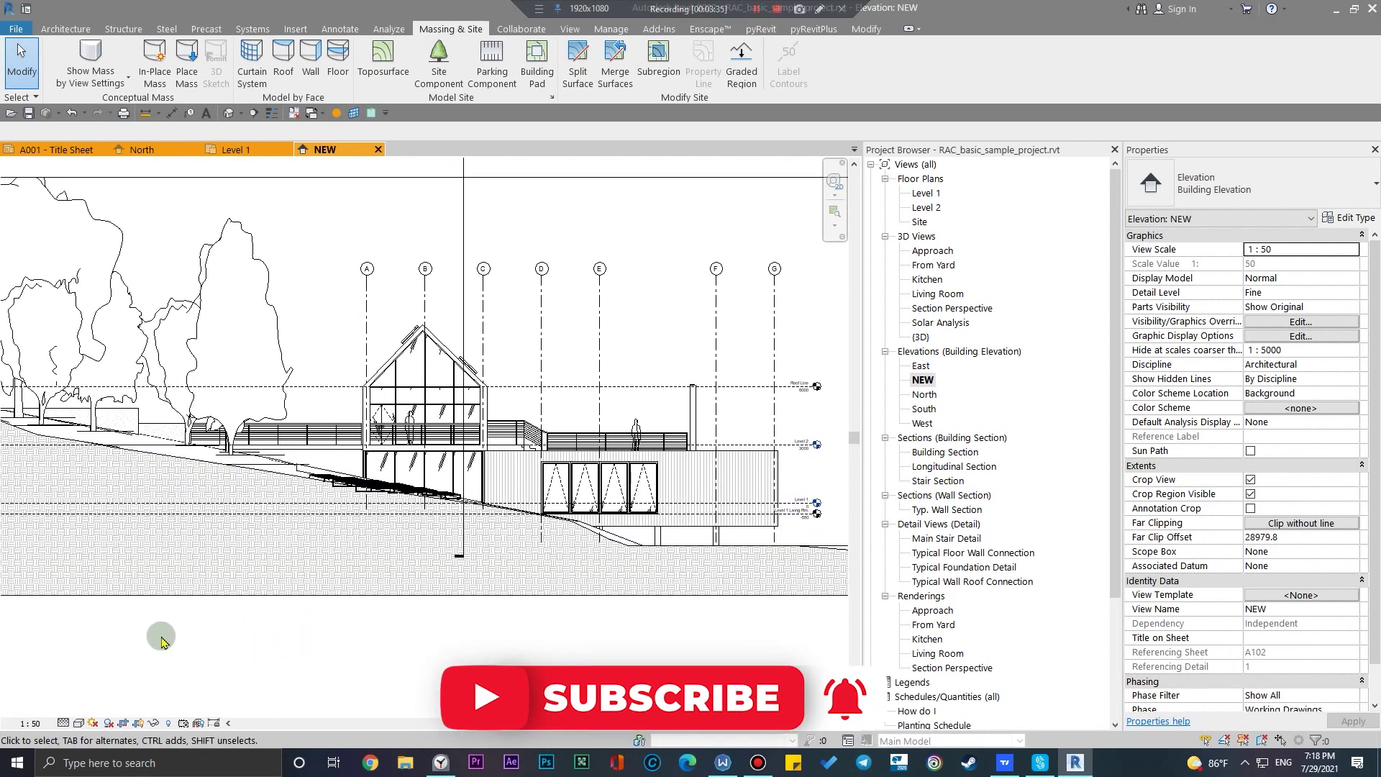
# Turn on shadows in the elevation and inspect them on the trees, facade and deck
pyautogui.scroll(3, 360, 503)
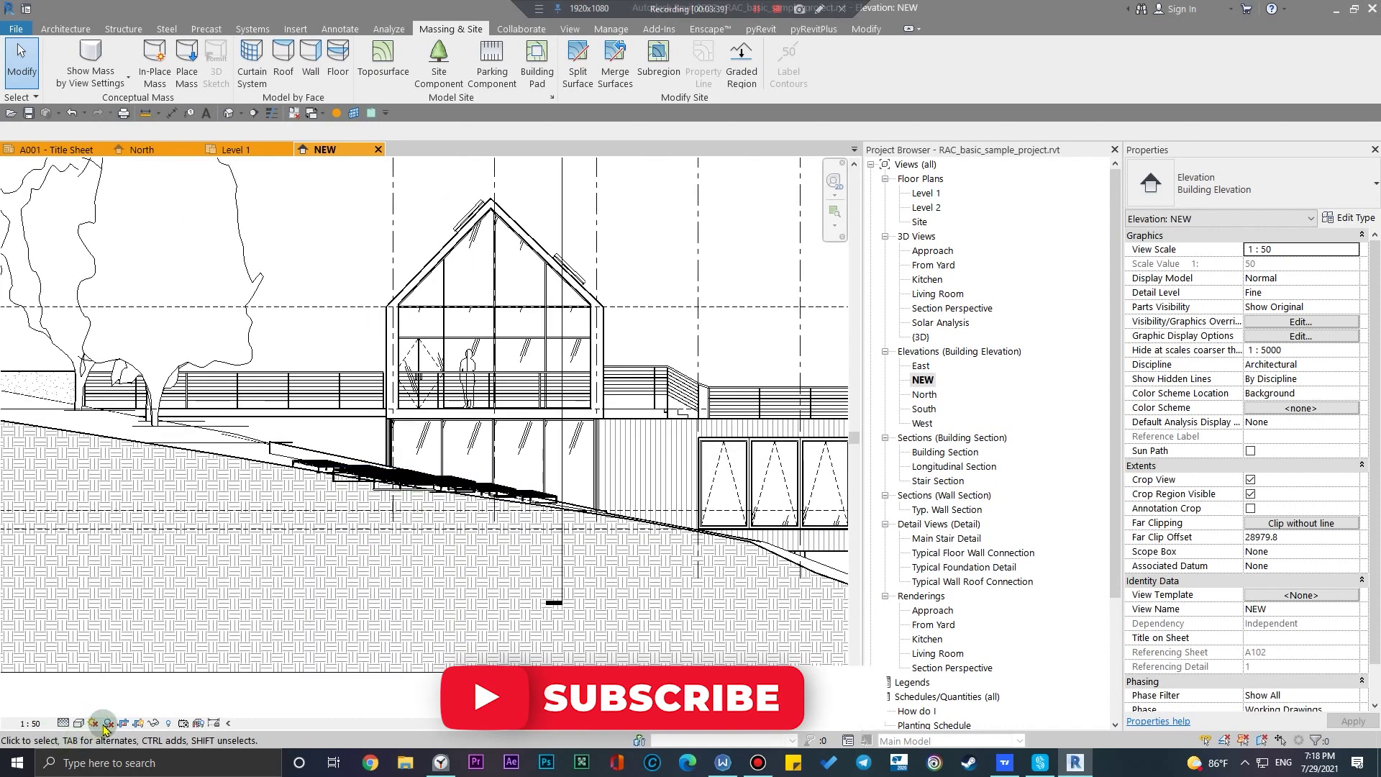
pyautogui.scroll(-3, 340, 568)
pyautogui.scroll(3, 555, 547)
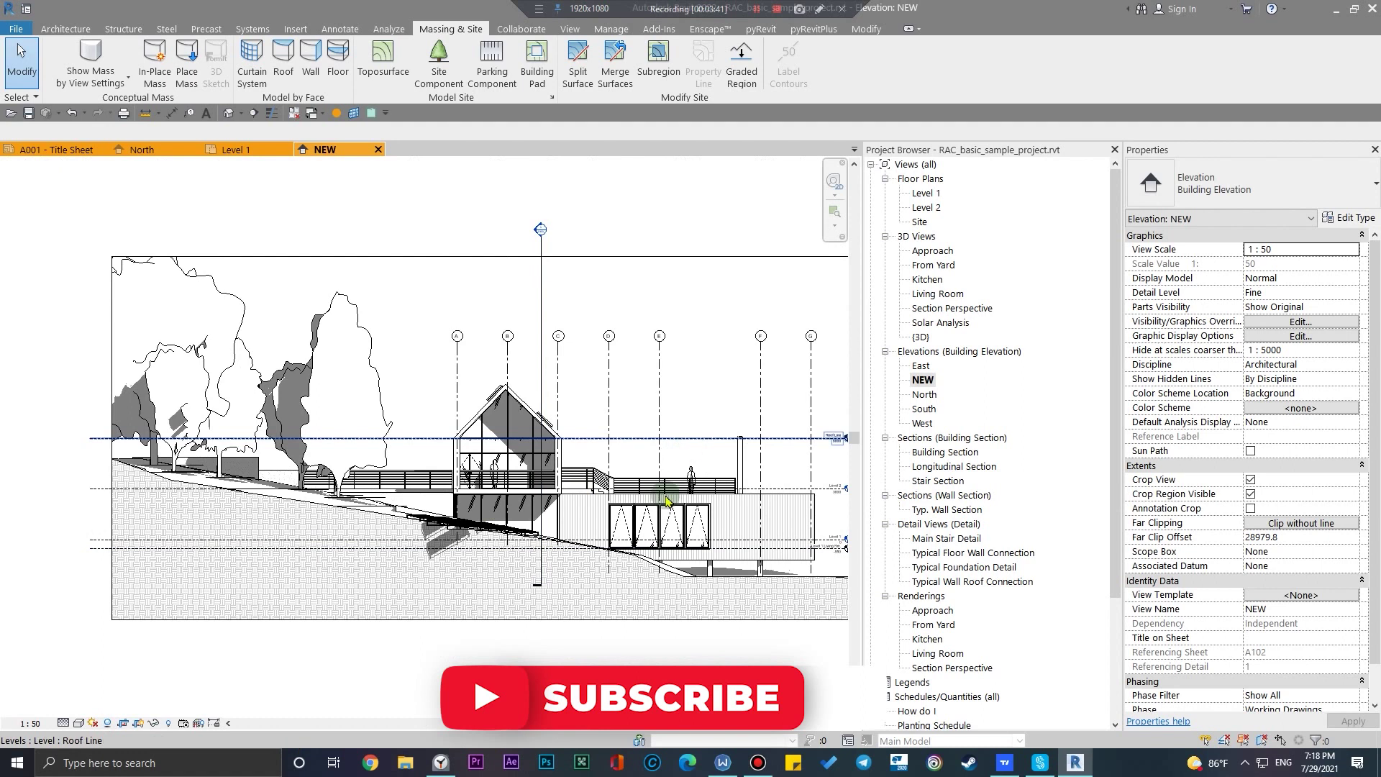
pyautogui.scroll(-2, 626, 576)
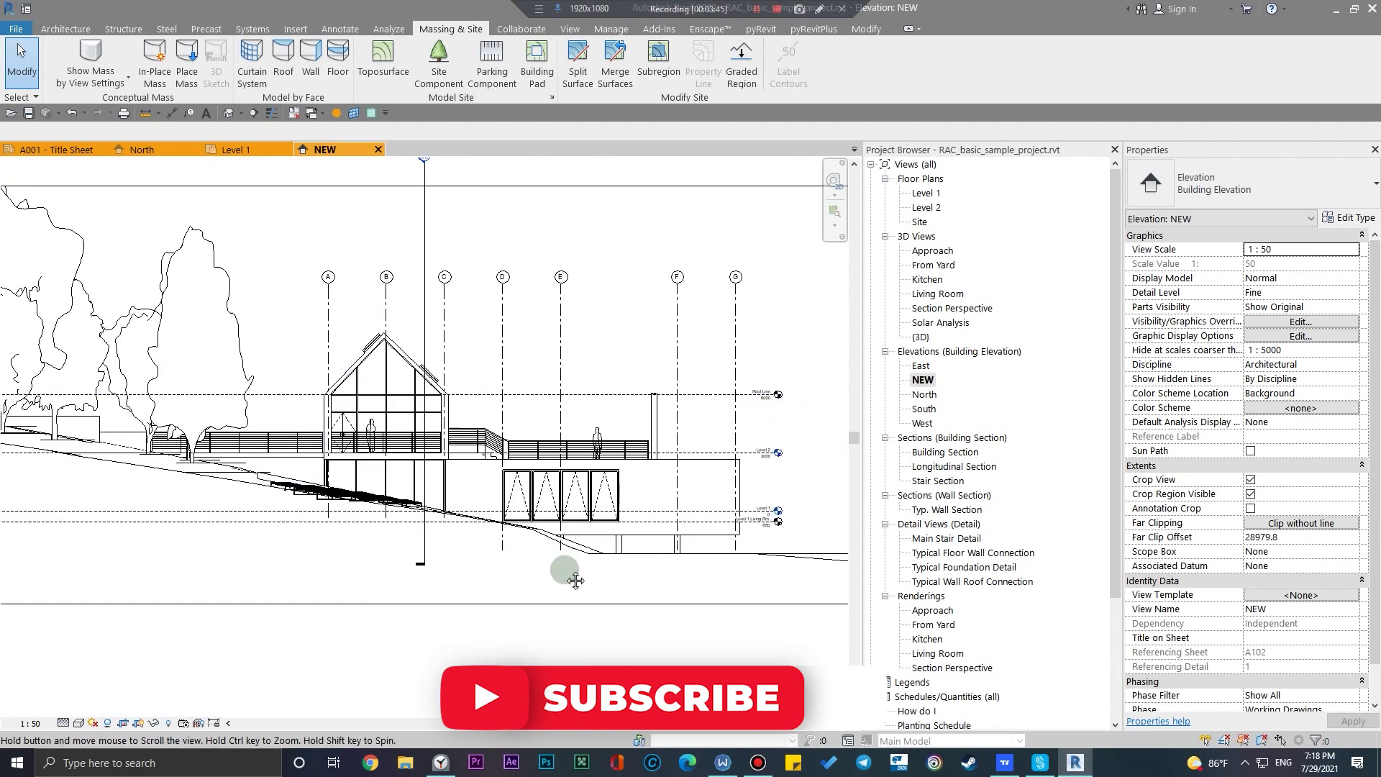
pyautogui.scroll(5, 660, 528)
pyautogui.scroll(-5, 660, 527)
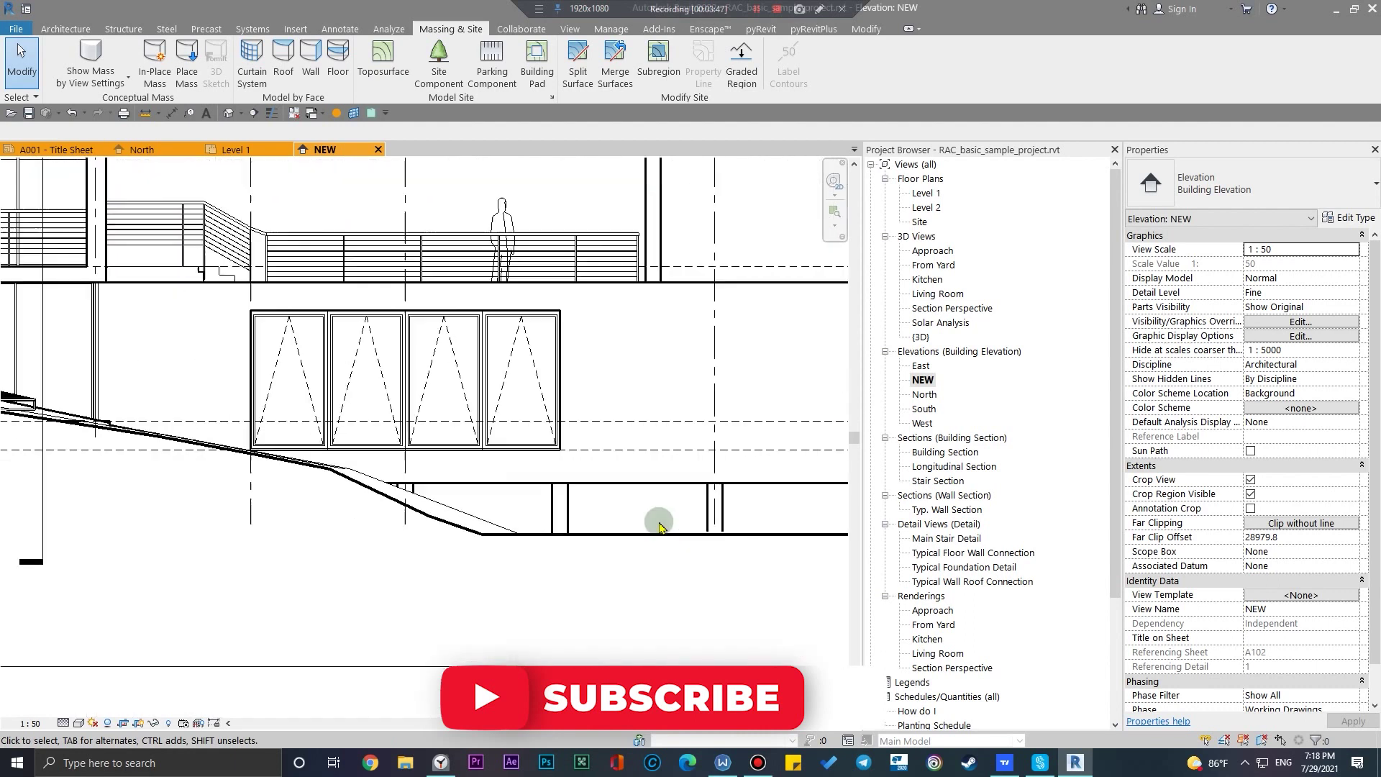
pyautogui.moveTo(494, 549)
pyautogui.mouseDown(button='middle')
pyautogui.moveTo(469, 603)
pyautogui.moveTo(453, 586)
pyautogui.mouseUp(button='middle')
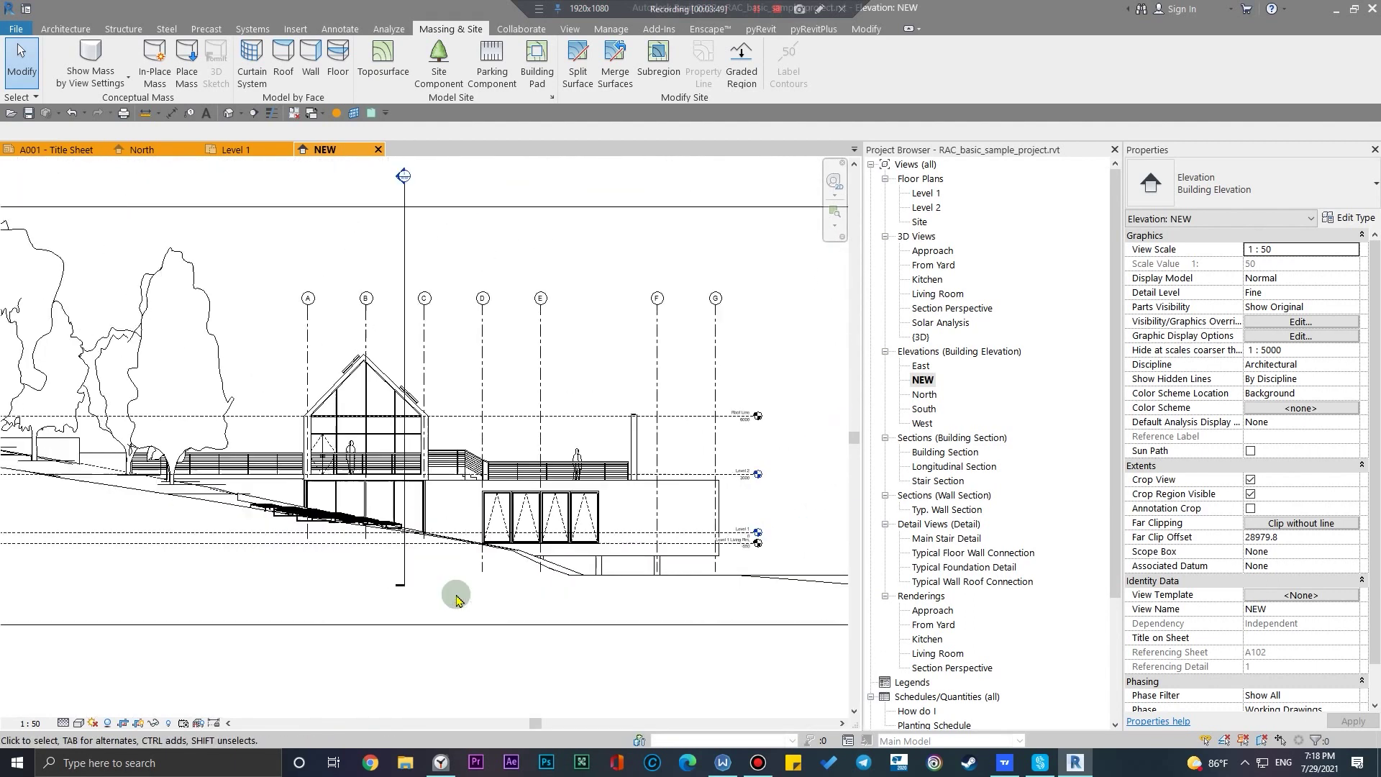
pyautogui.scroll(-2, 446, 592)
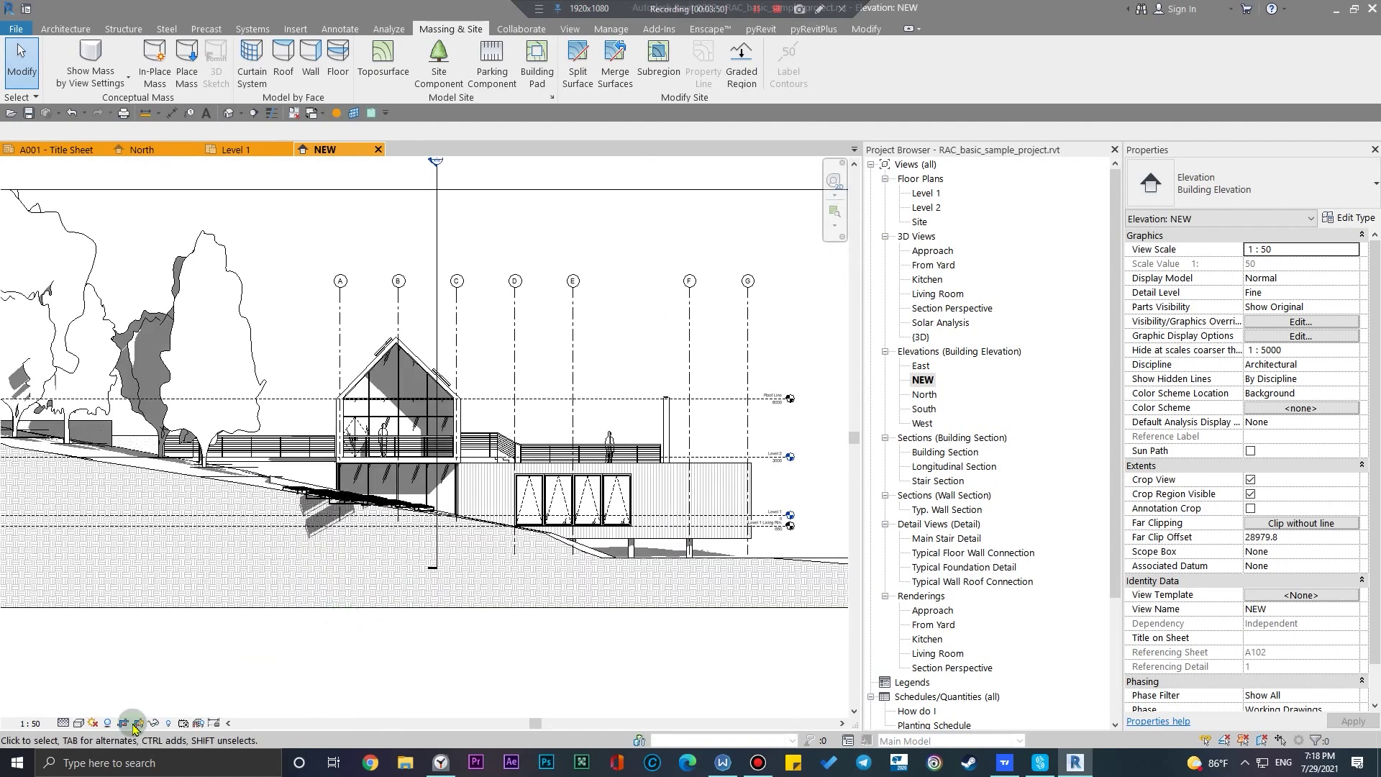
# Enable Show Ambient Shadows in the view's Graphic Display Options and apply it, keeping the elevation visible beside the dialog
pyautogui.click(78, 723)
pyautogui.click(144, 621)
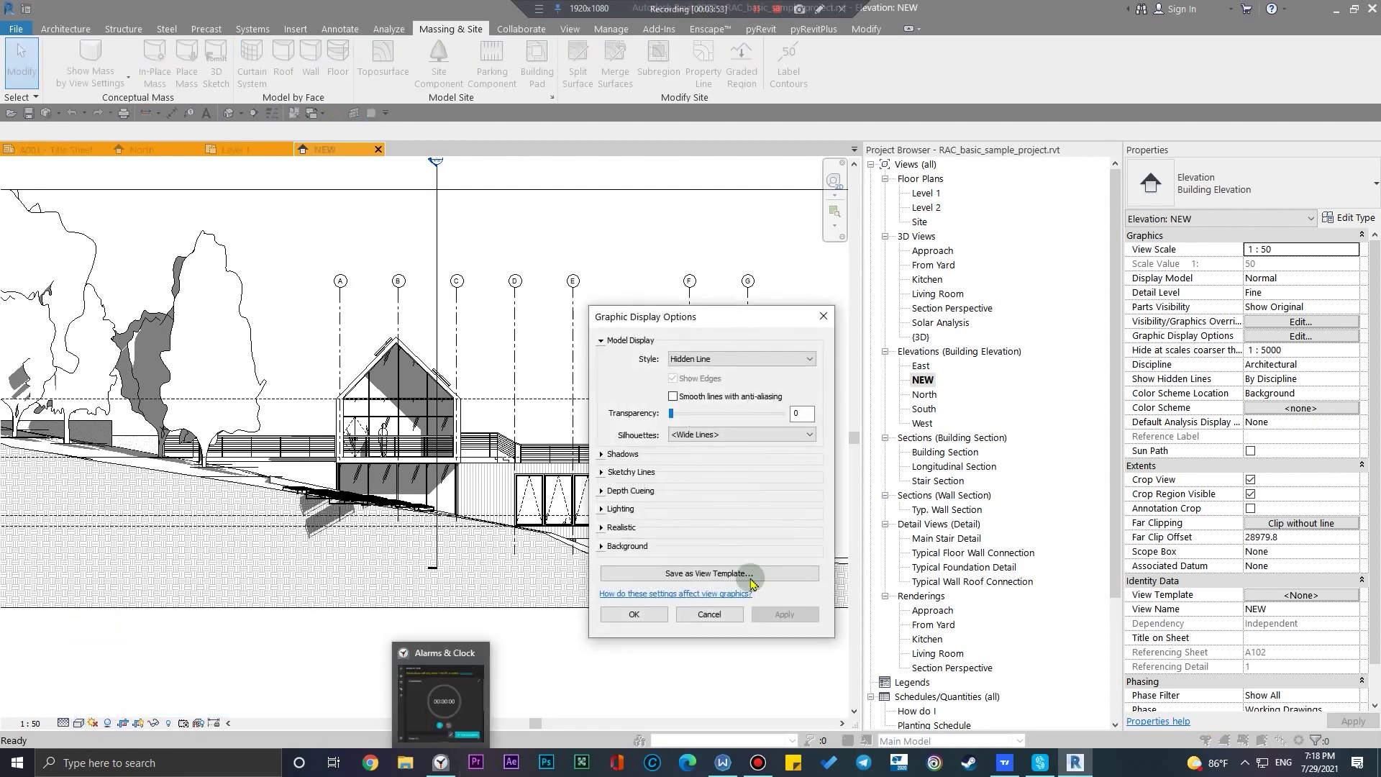
pyautogui.click(601, 454)
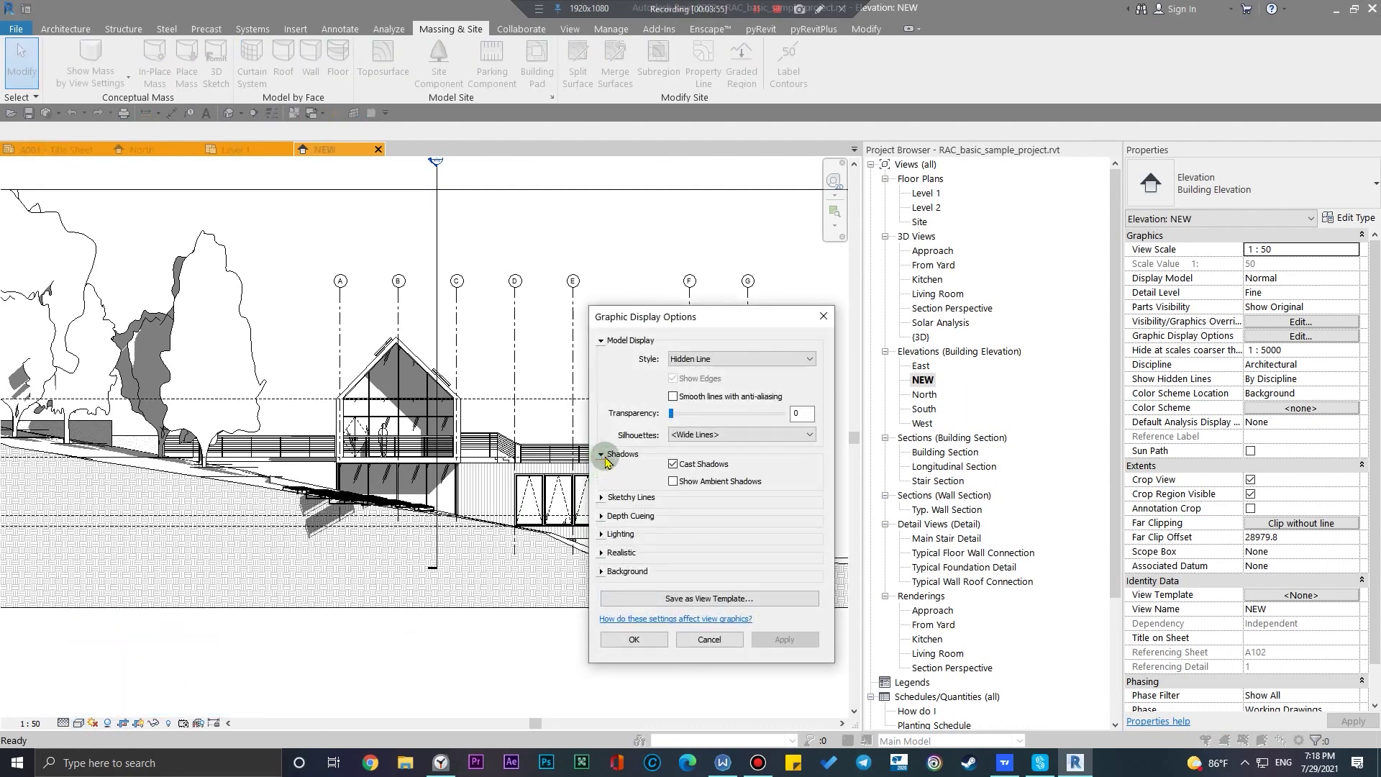
pyautogui.click(710, 482)
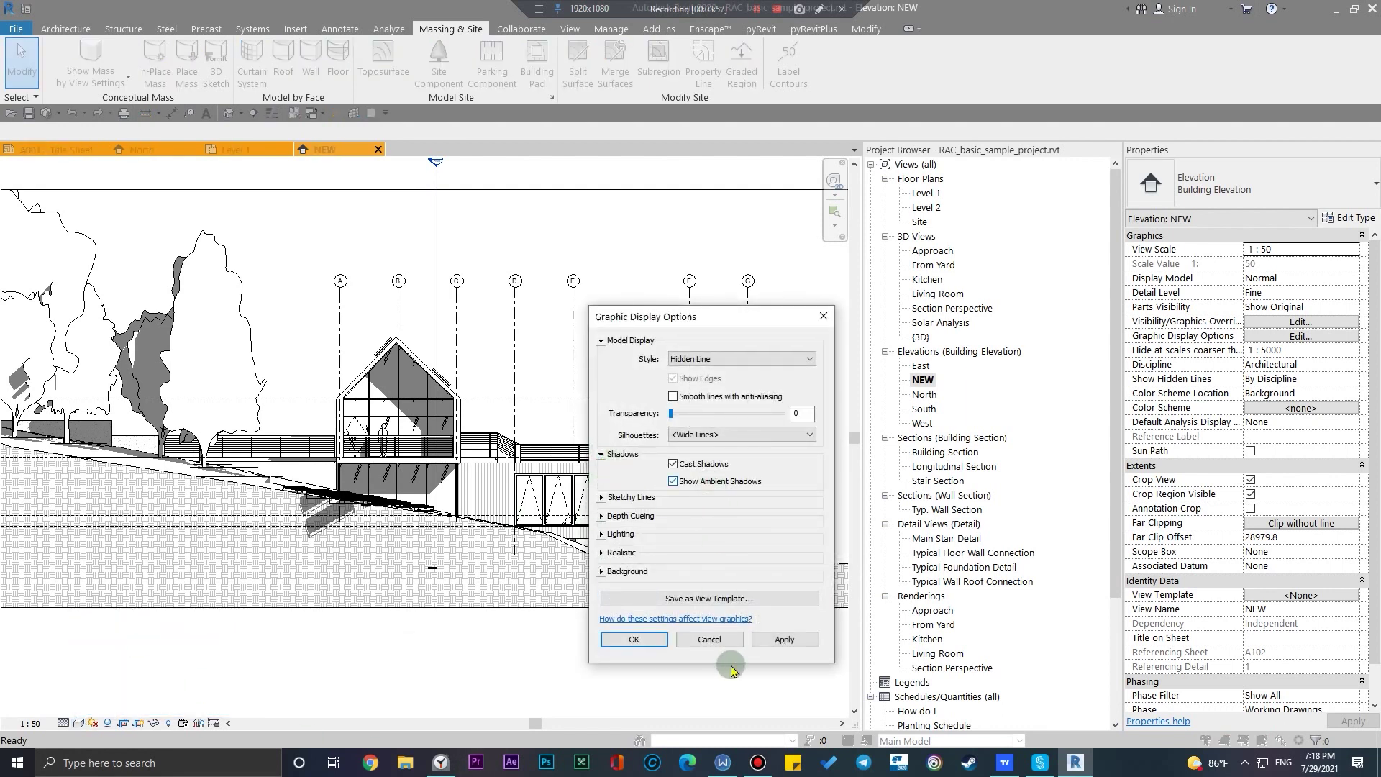
pyautogui.click(785, 640)
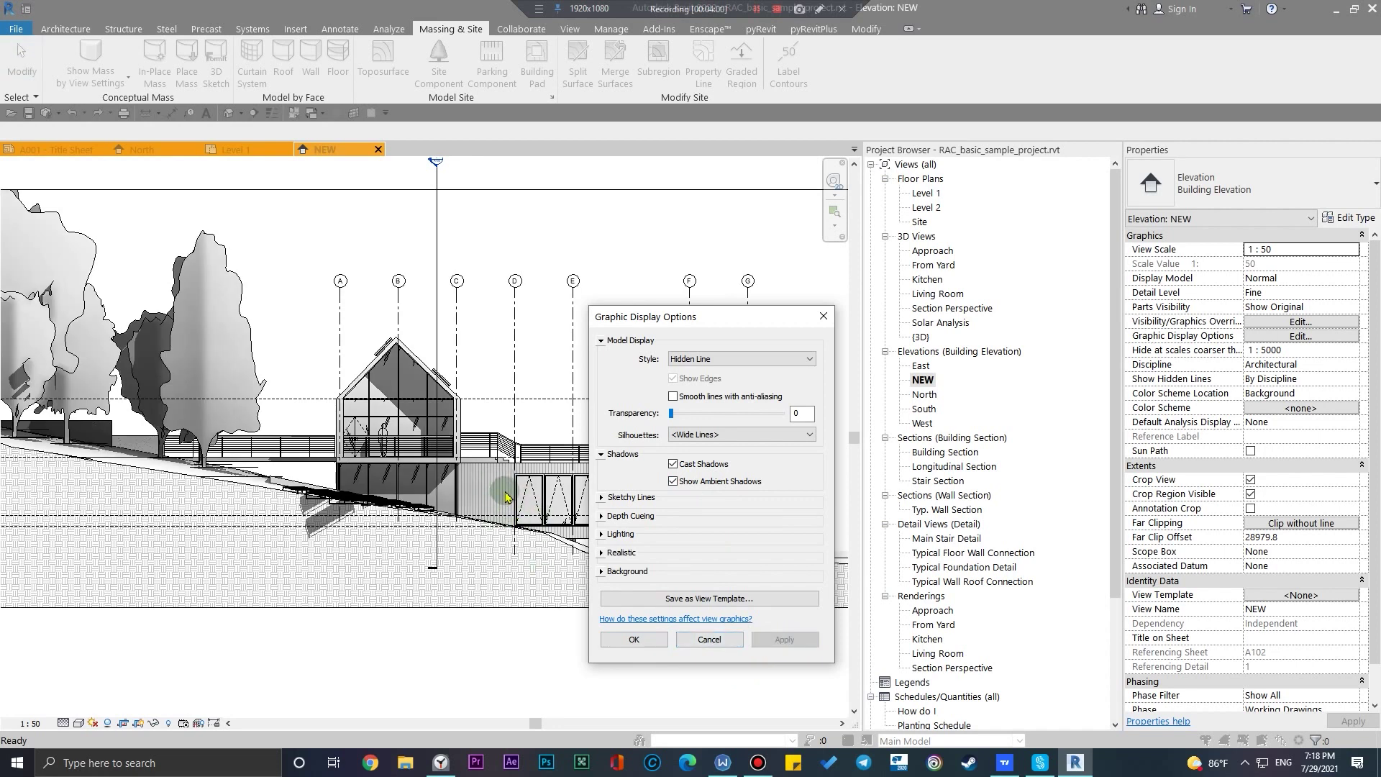
pyautogui.moveTo(687, 318)
pyautogui.mouseDown()
pyautogui.moveTo(919, 319)
pyautogui.moveTo(1002, 271)
pyautogui.moveTo(985, 295)
pyautogui.moveTo(864, 271)
pyautogui.mouseUp()
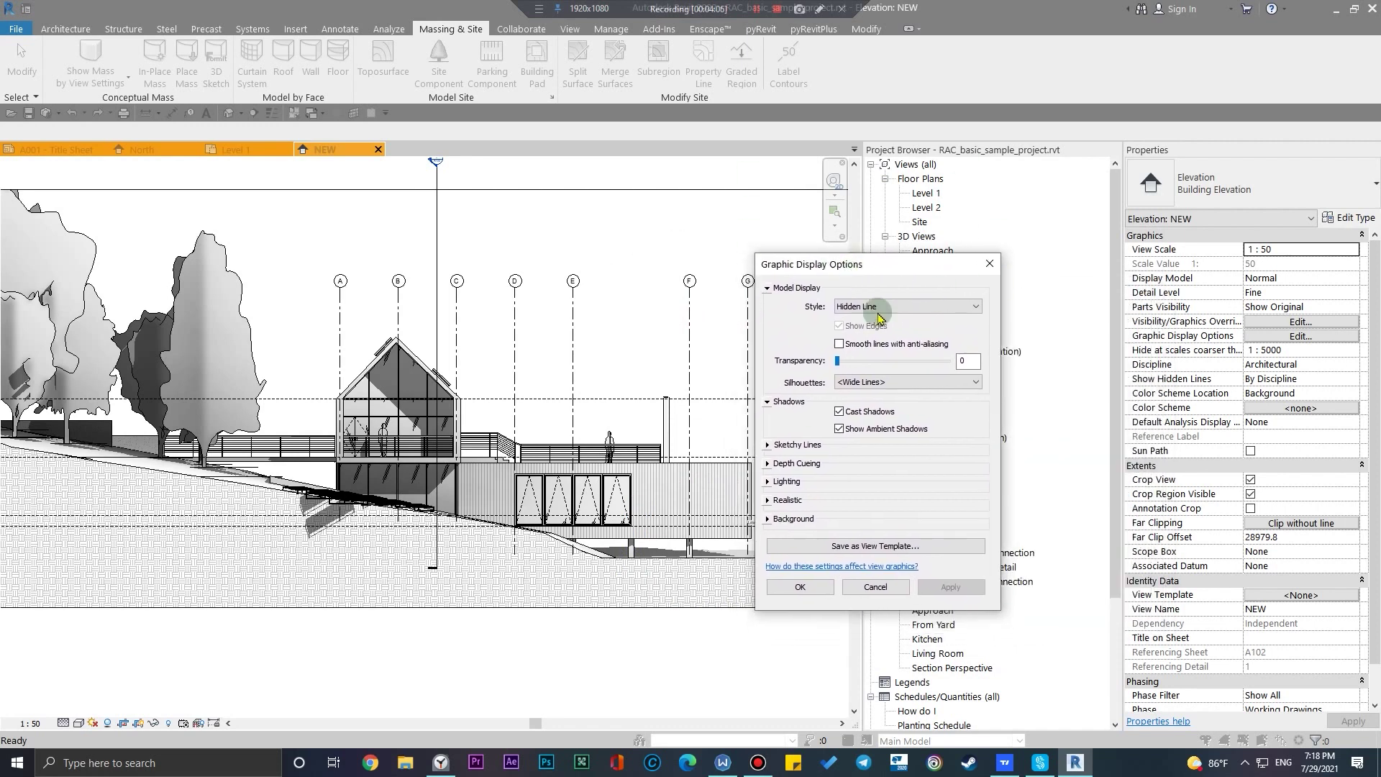
pyautogui.moveTo(840, 266); pyautogui.dragTo(921, 260)
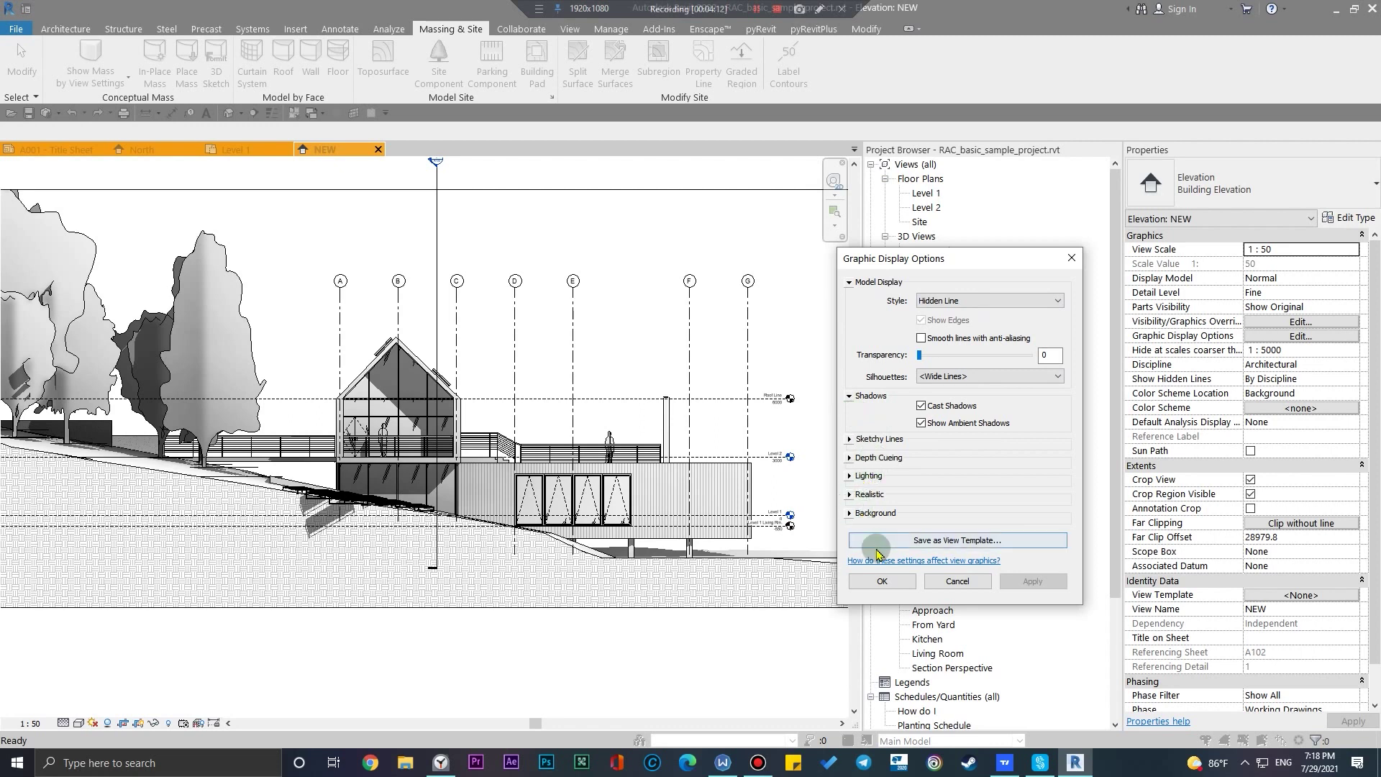
# Lower the shadow intensity in the Lighting settings to 19 and apply it to the view
pyautogui.click(850, 476)
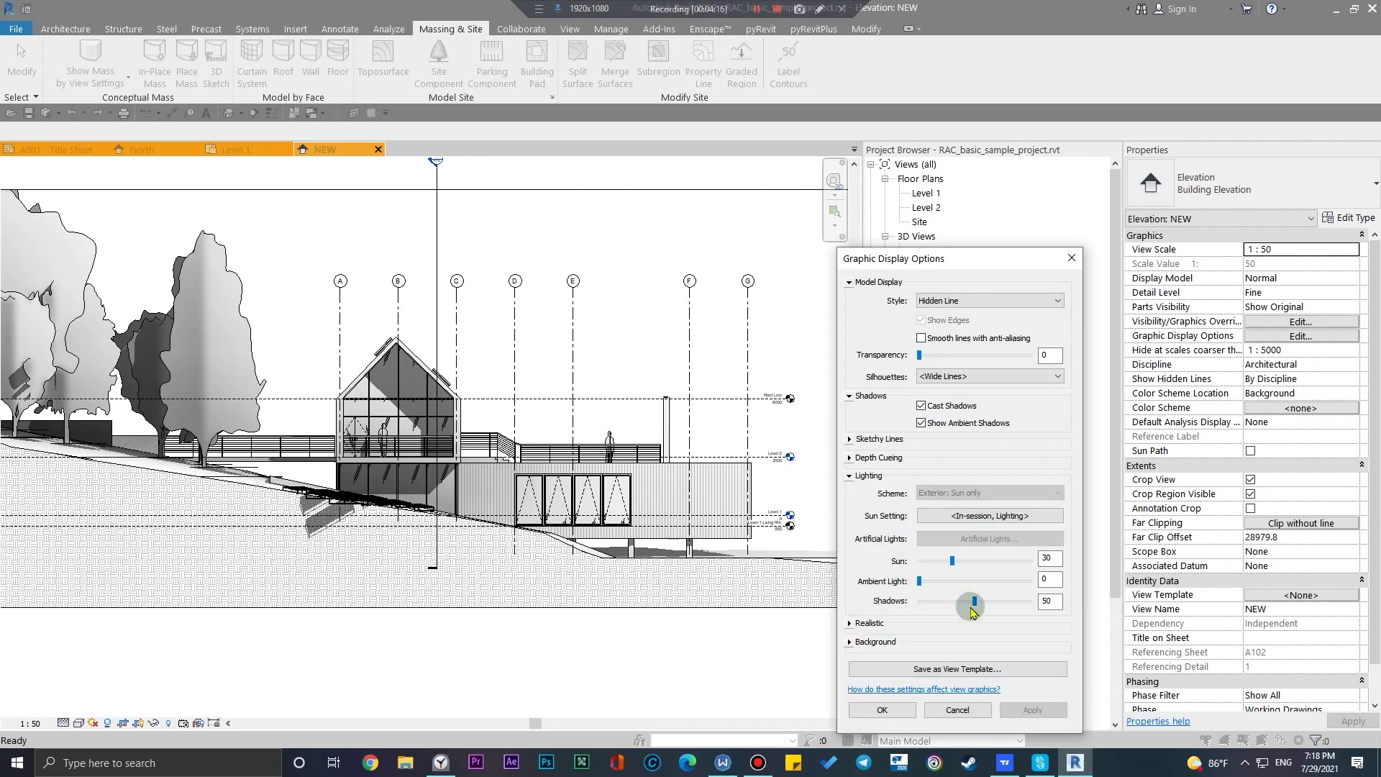
pyautogui.moveTo(961, 605); pyautogui.dragTo(939, 605)
pyautogui.click(1019, 707)
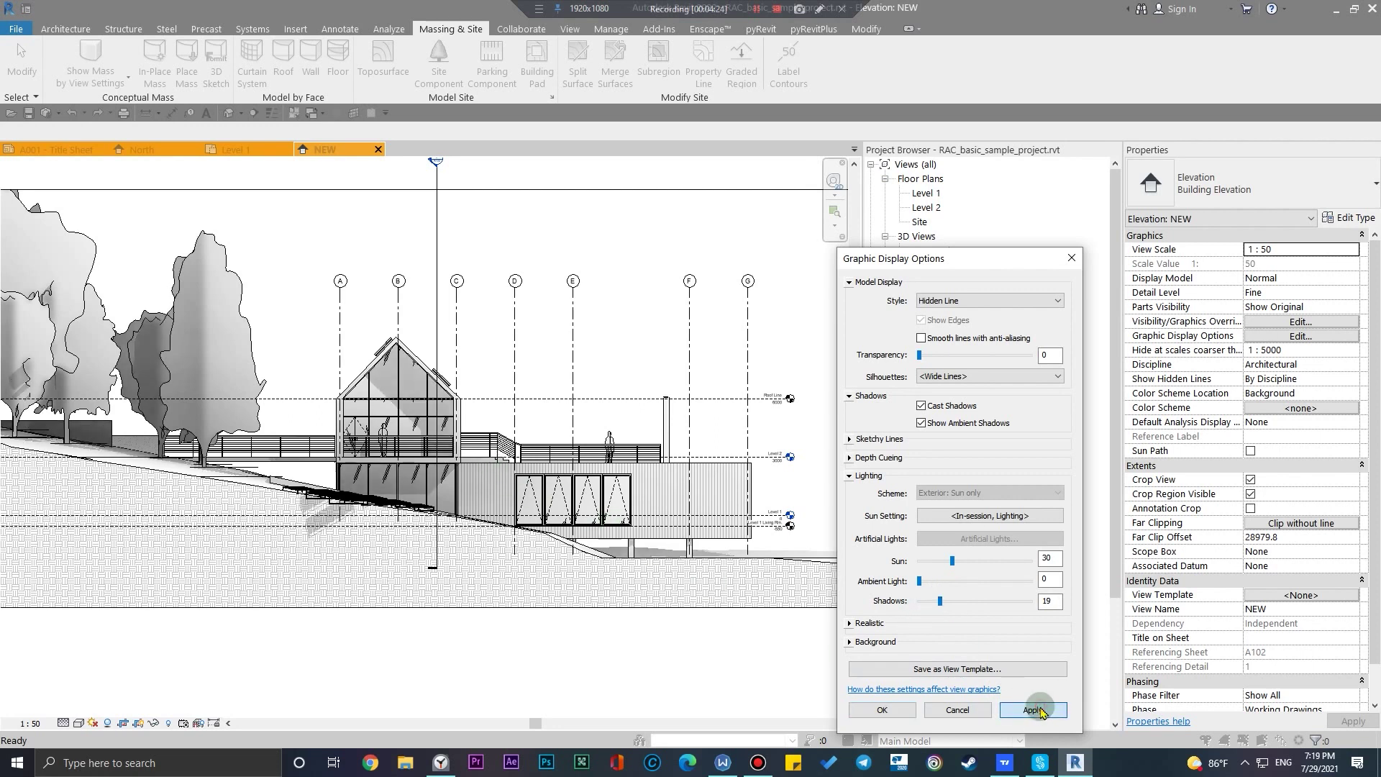
# Switch ambient shadows off and back on, applying each state to compare the effect on the elevation
pyautogui.click(921, 423)
pyautogui.click(1043, 710)
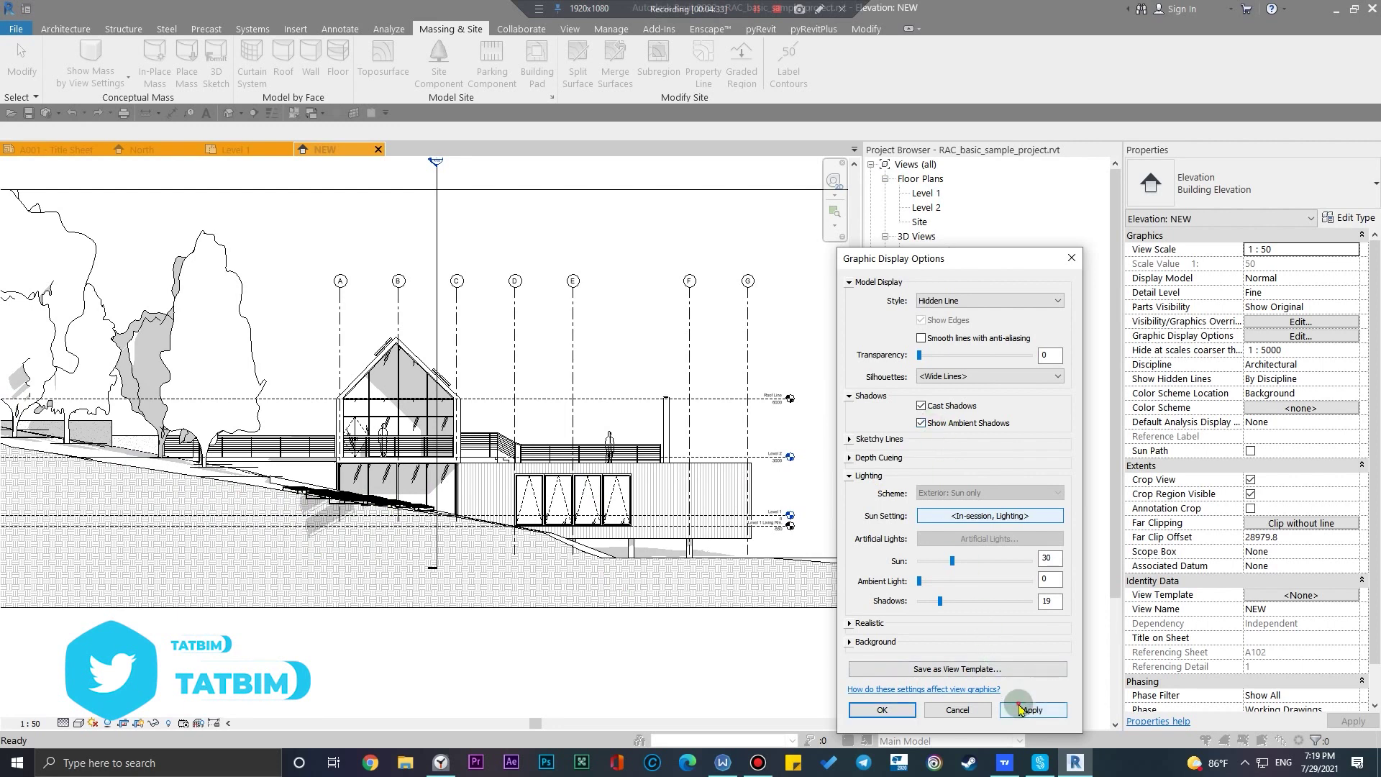
pyautogui.click(1020, 710)
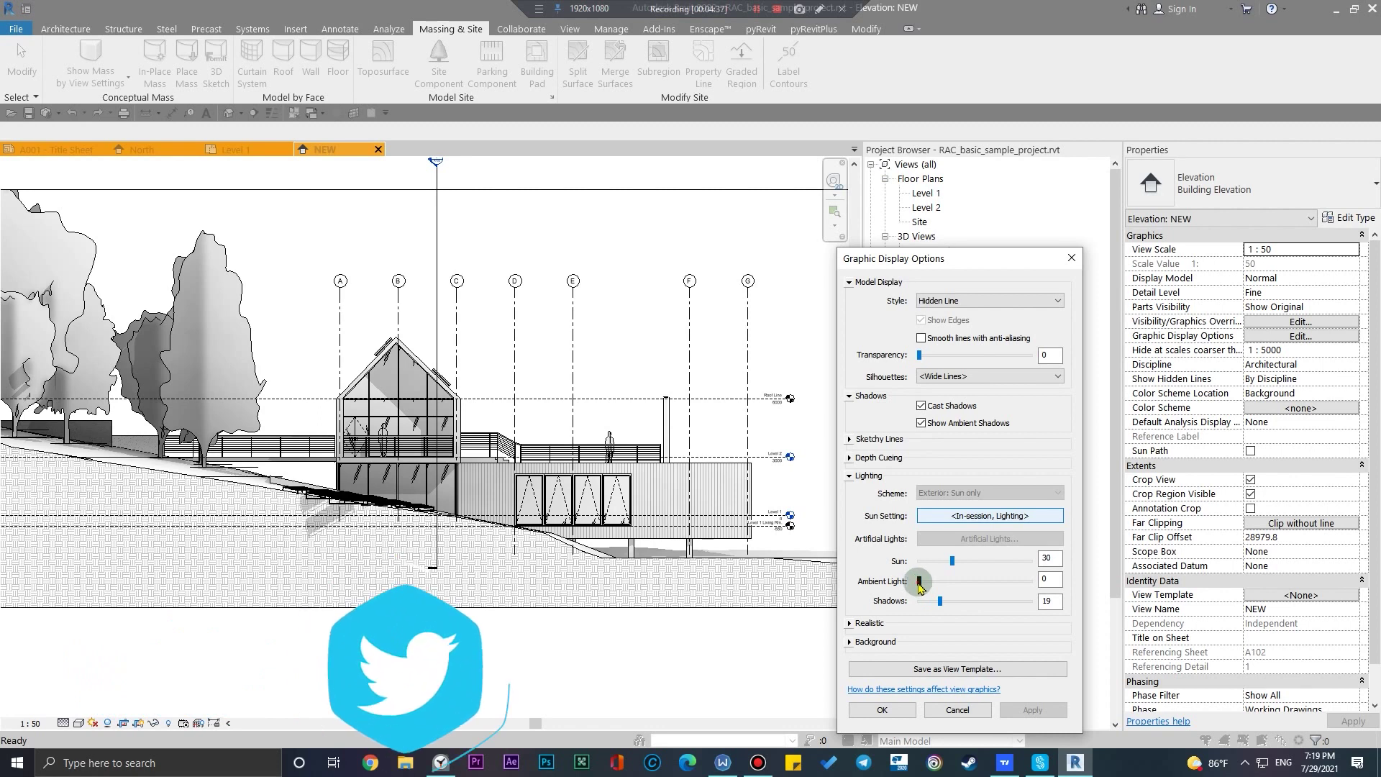
# Set the ambient light to 25, accept the graphic display options and inspect the shaded elevation
pyautogui.moveTo(920, 581); pyautogui.dragTo(946, 582)
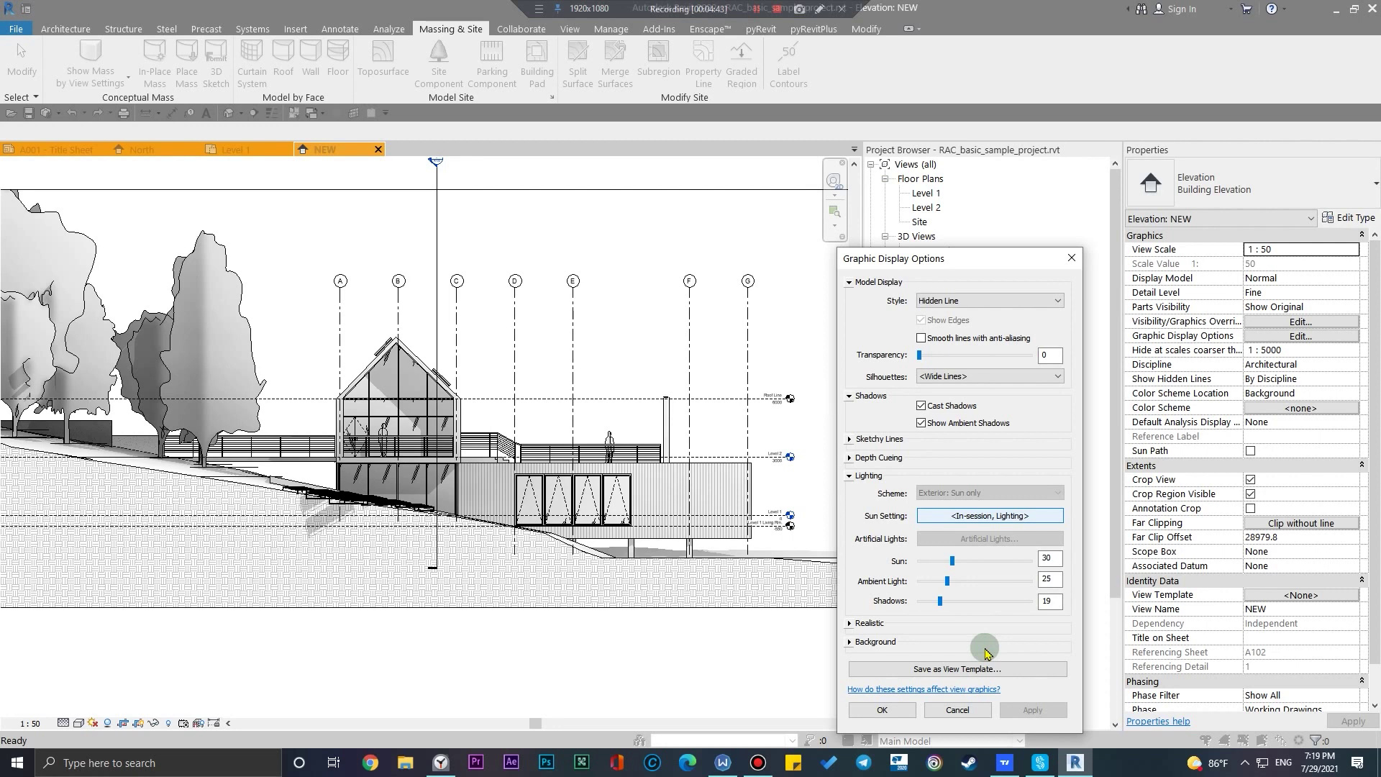
pyautogui.click(874, 712)
pyautogui.scroll(4, 431, 554)
pyautogui.scroll(-4, 467, 489)
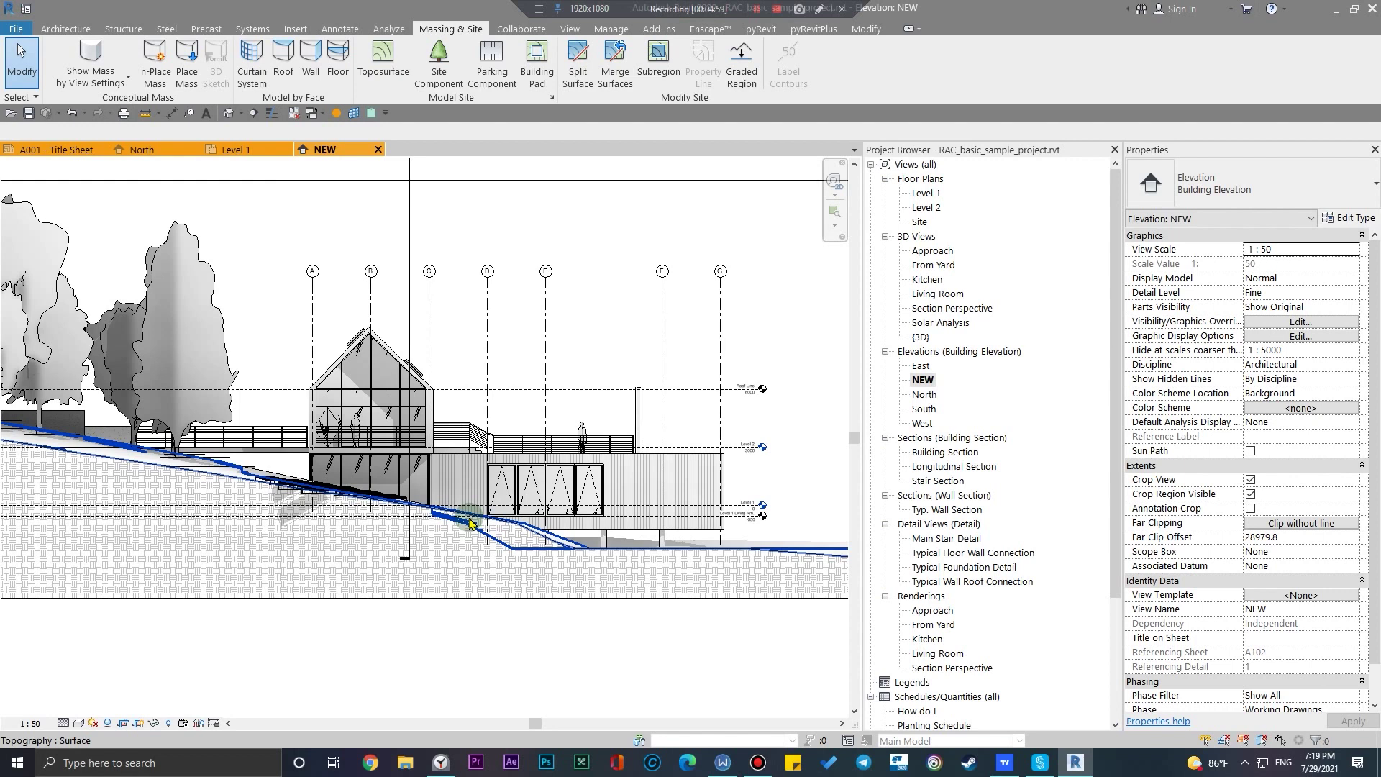
pyautogui.moveTo(147, 610); pyautogui.dragTo(262, 592, button='middle')
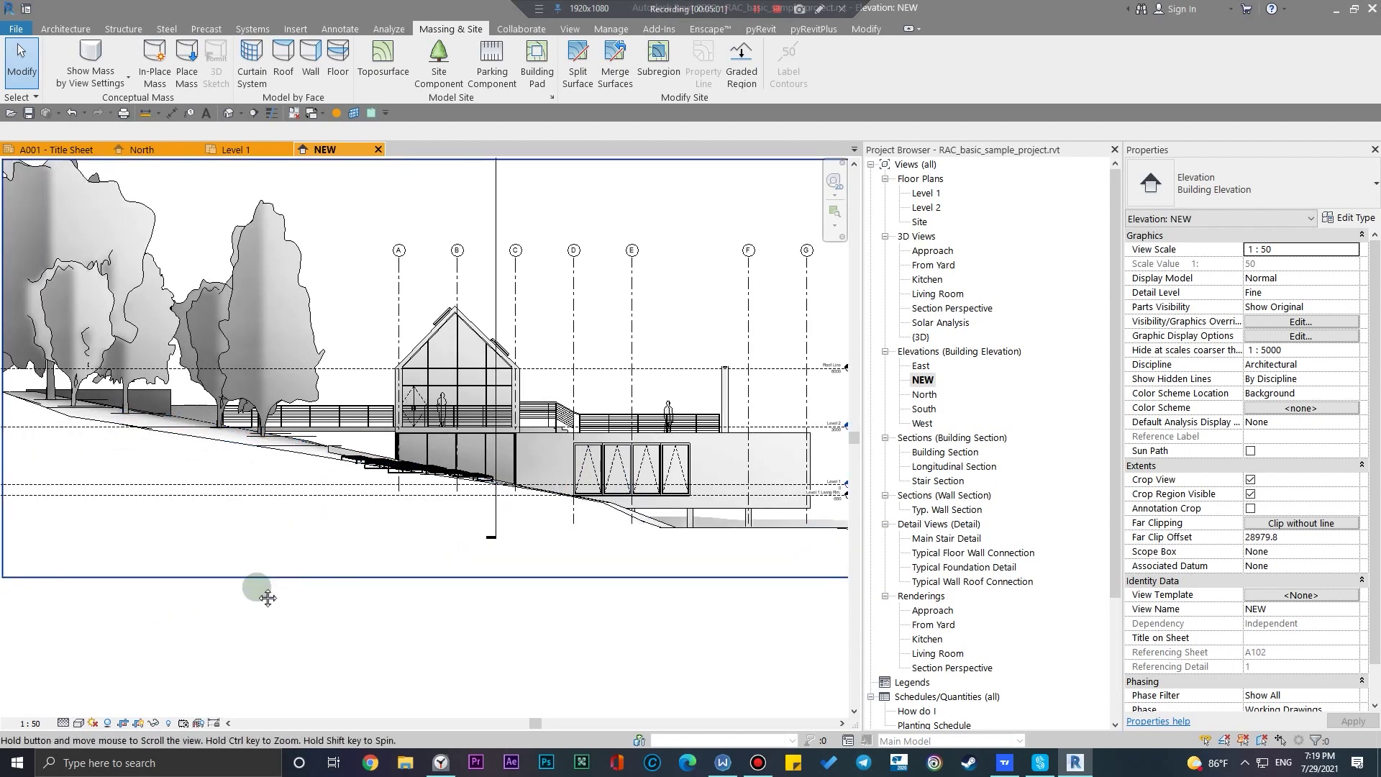
# Examine the shadows and line work around the gabled facade and terrace railings in the NEW elevation
pyautogui.scroll(5, 215, 504)
pyautogui.moveTo(216, 504); pyautogui.dragTo(205, 481, button='middle')
pyautogui.scroll(-4, 204, 480)
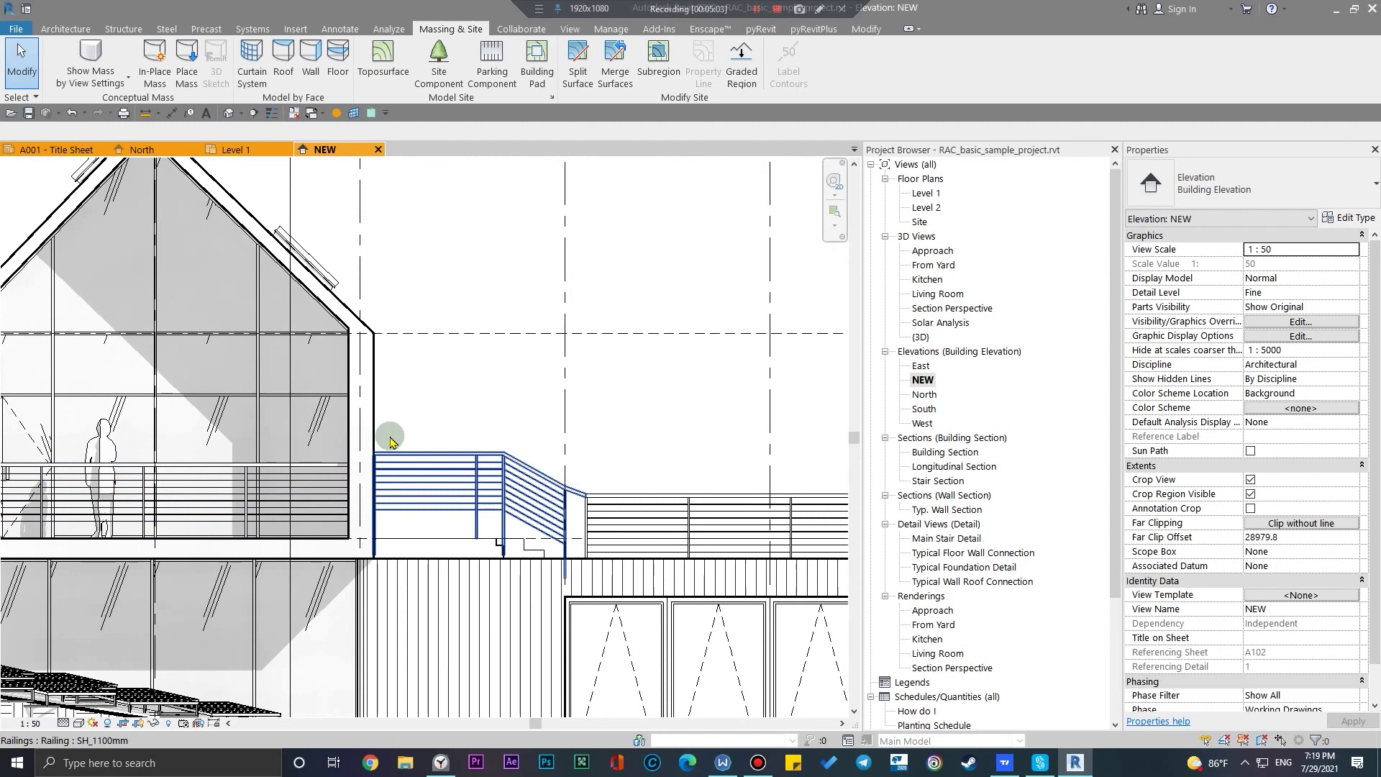
pyautogui.scroll(3, 403, 442)
pyautogui.moveTo(231, 394); pyautogui.dragTo(453, 502, button='middle')
pyautogui.scroll(2, 453, 502)
pyautogui.scroll(-2, 513, 468)
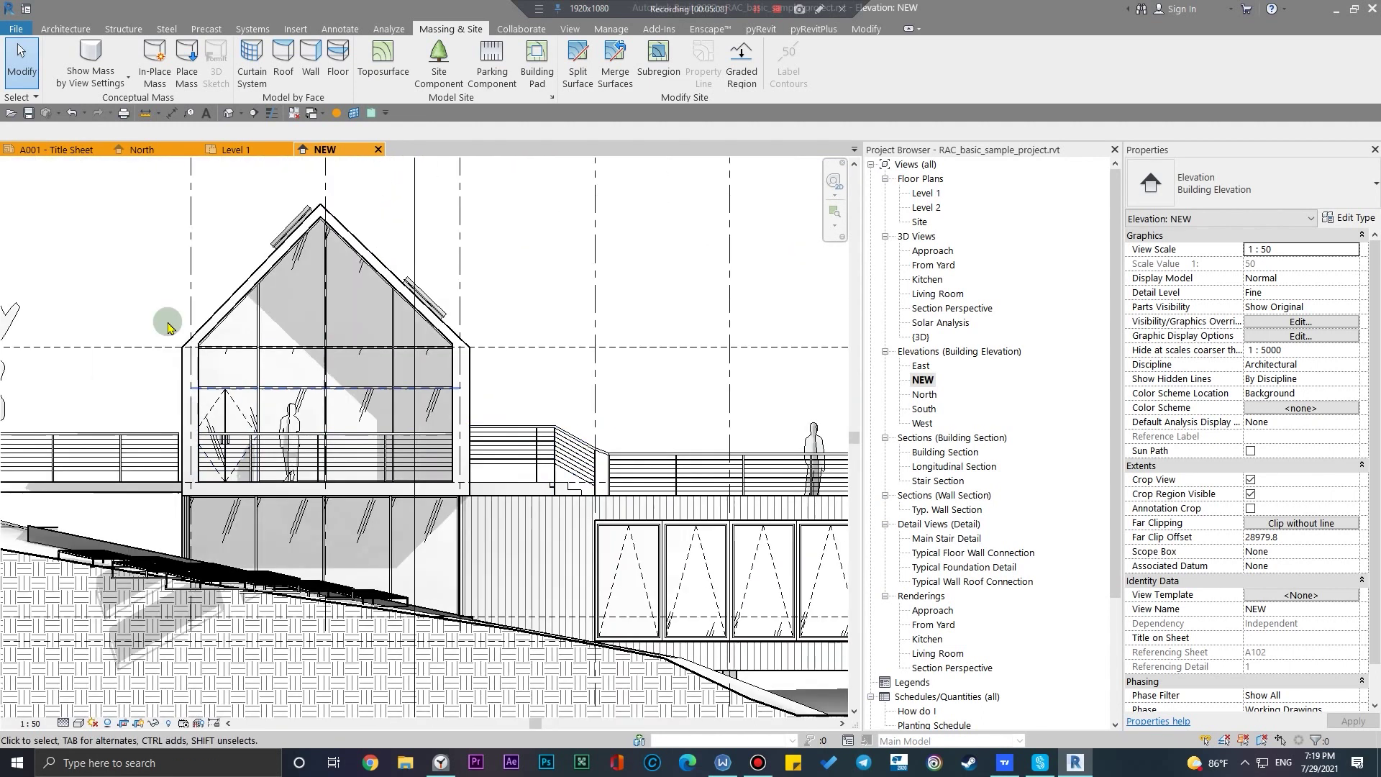
# Open the default 3D view, inspect the depth between the gabled volume and the timber-clad wing, and return to the NEW elevation
pyautogui.click(229, 114)
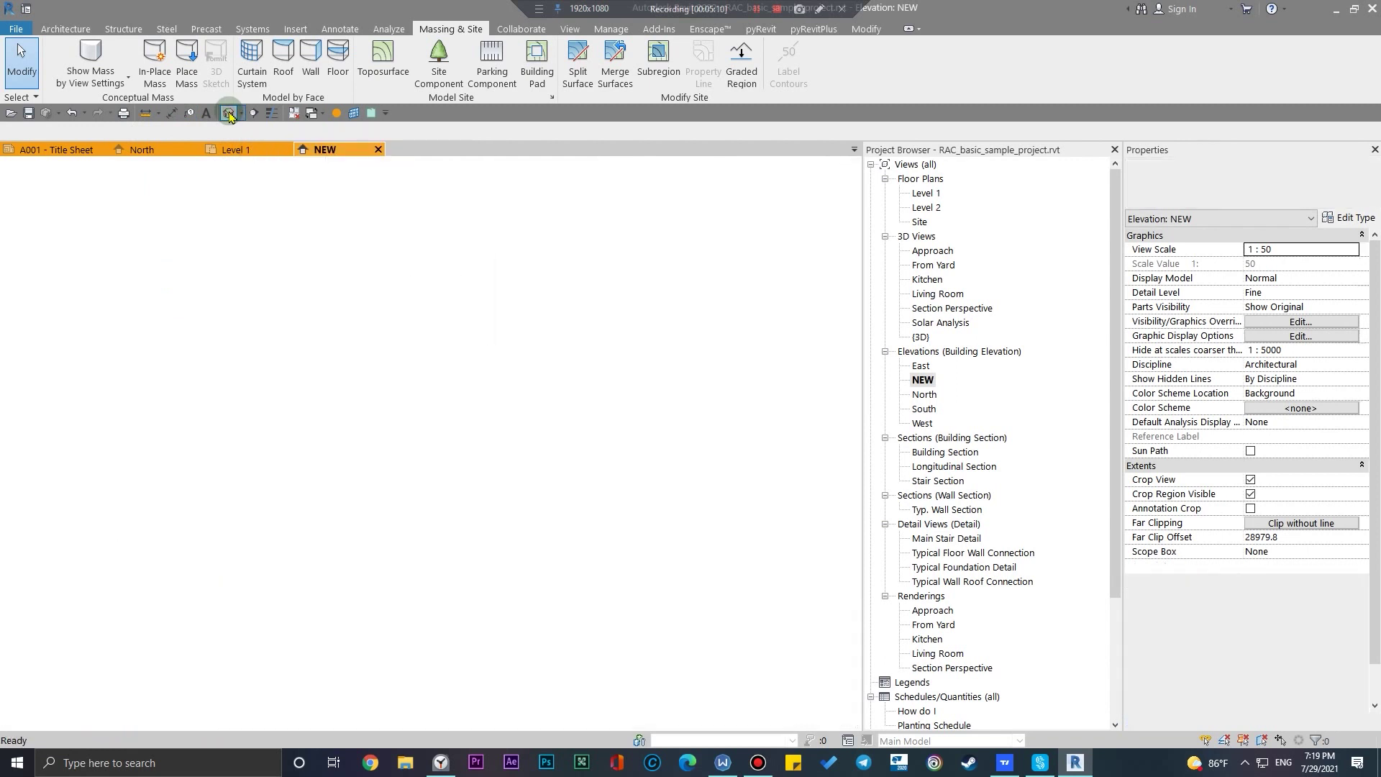
pyautogui.scroll(5, 373, 493)
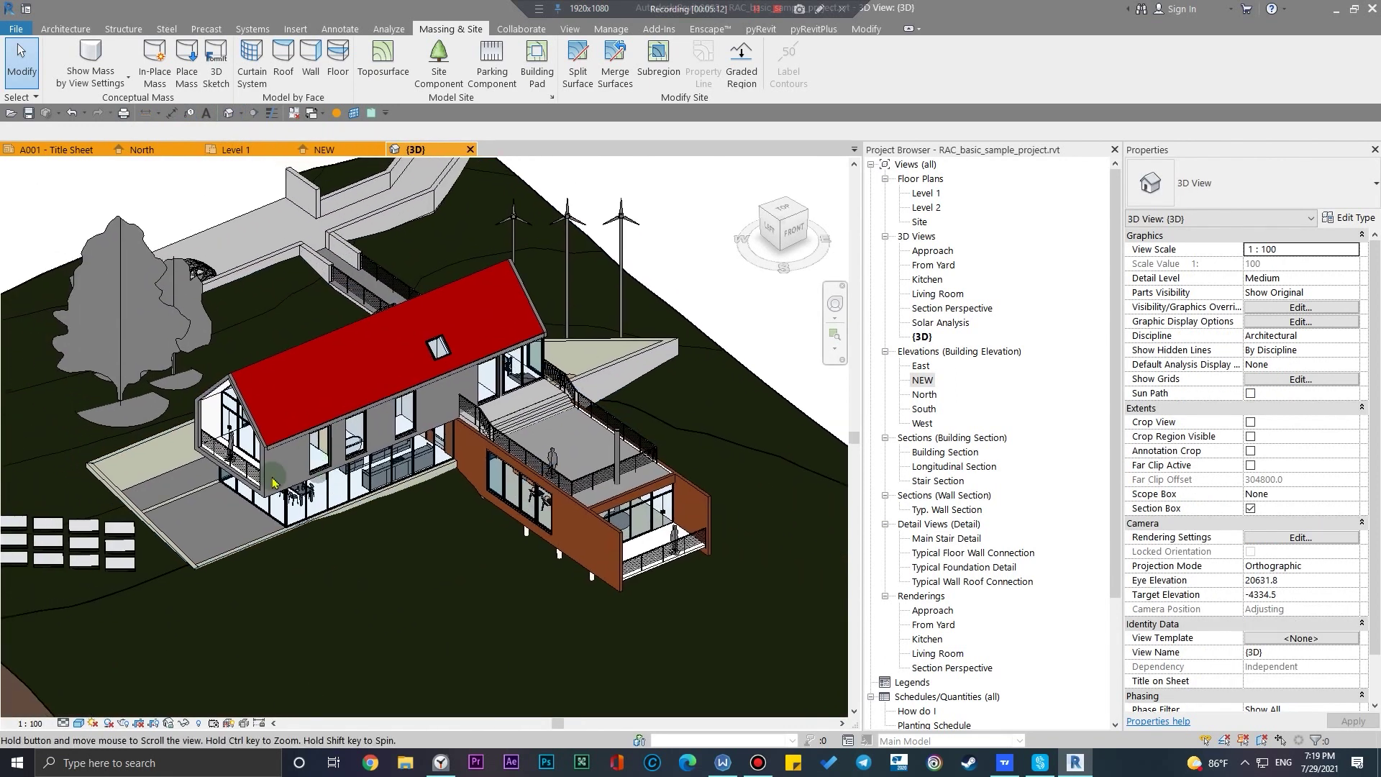
pyautogui.moveTo(648, 490); pyautogui.dragTo(262, 449, button='middle')
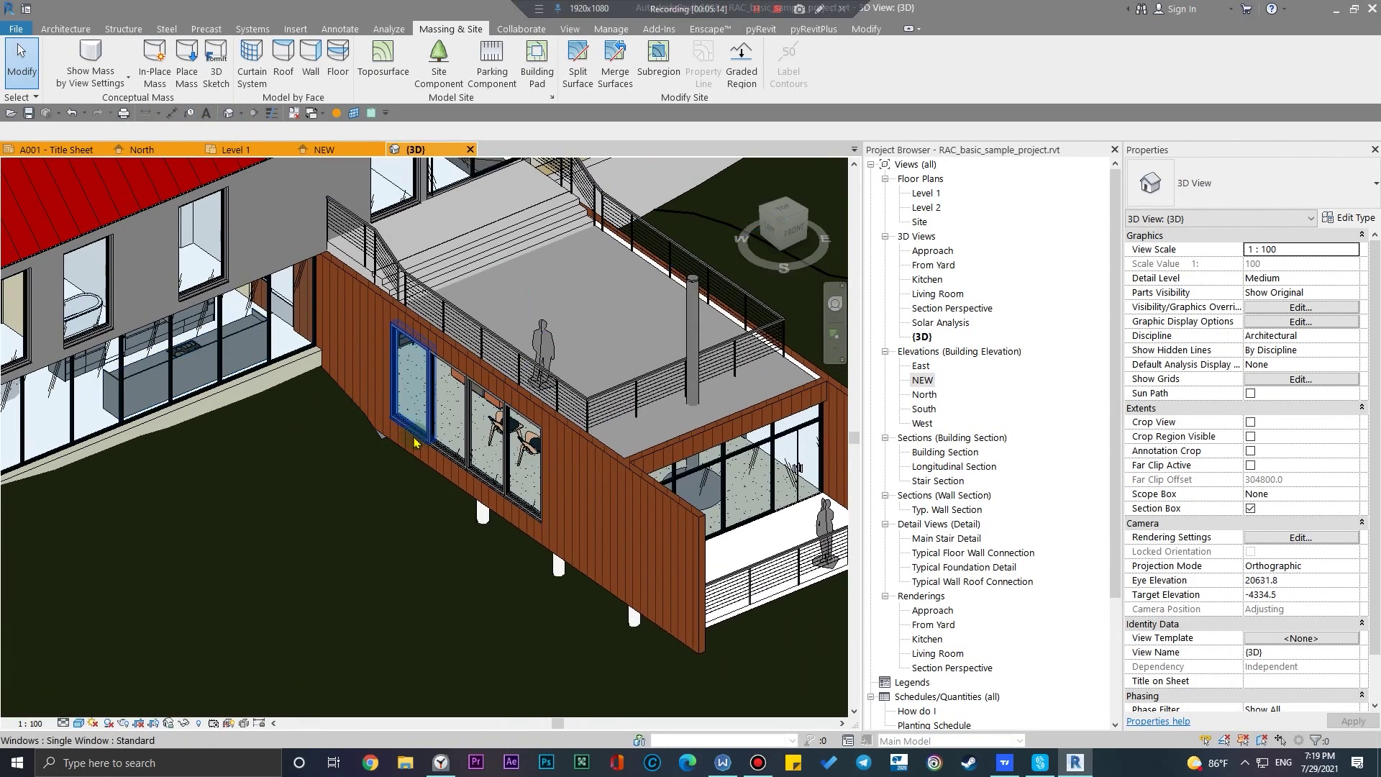
pyautogui.scroll(-5, 413, 433)
pyautogui.click(321, 149)
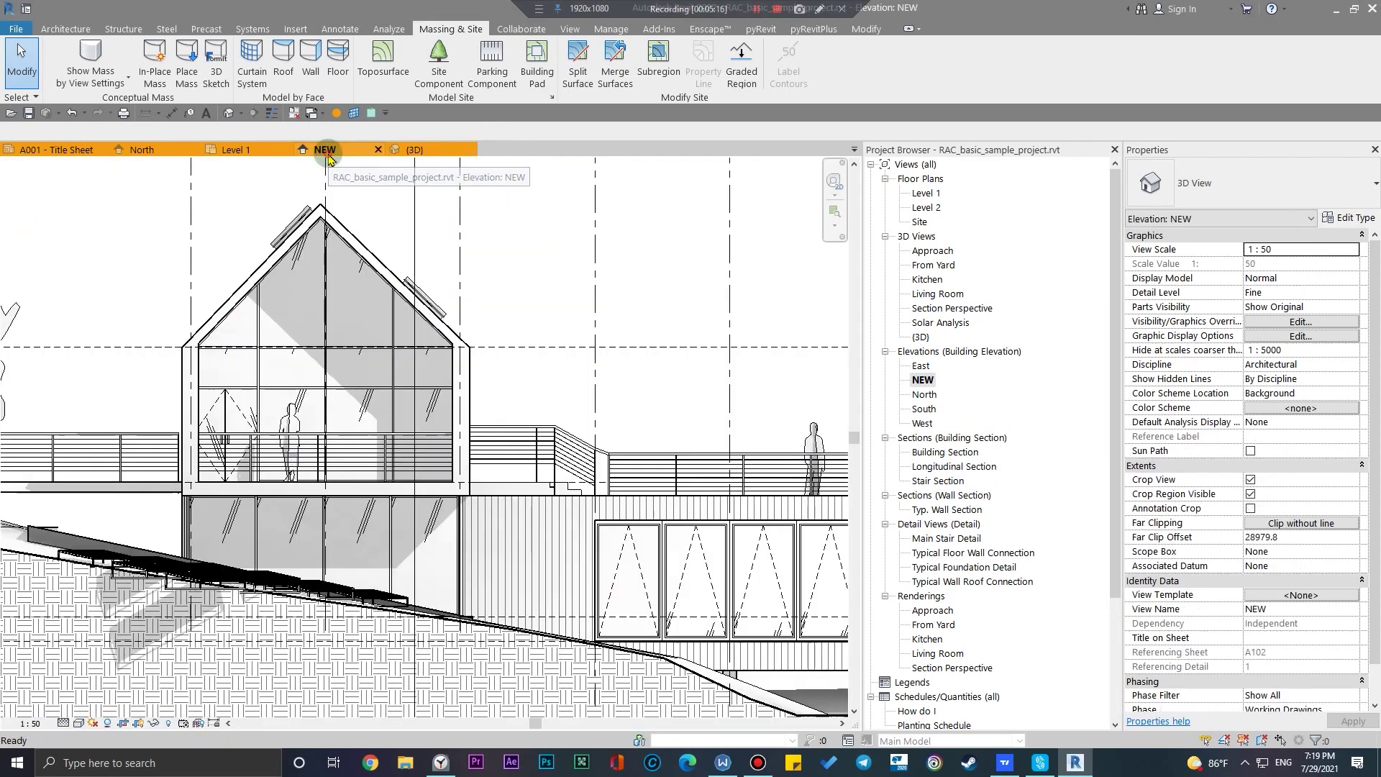
pyautogui.scroll(2, 454, 558)
pyautogui.moveTo(454, 557); pyautogui.dragTo(403, 581, button='middle')
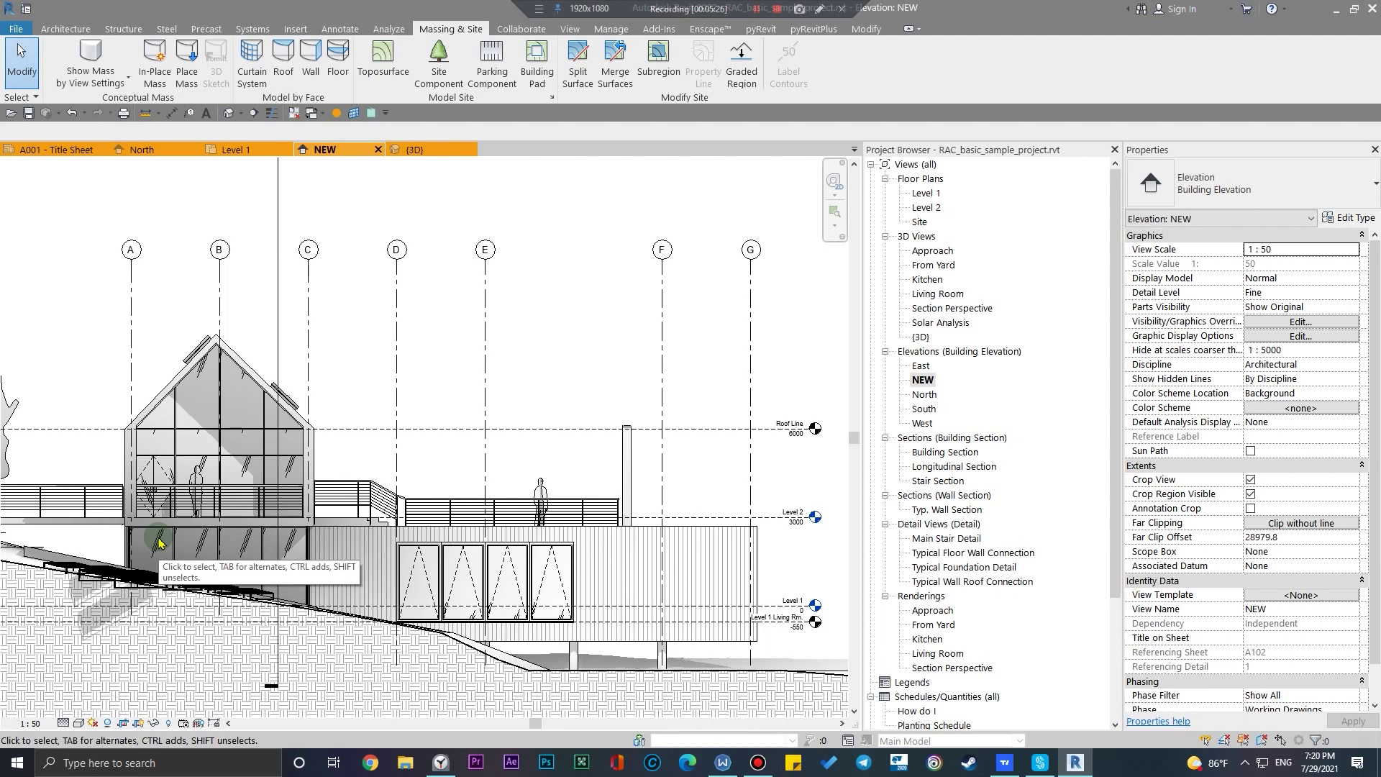
# Enable Show Depth under Depth Cueing in the NEW elevation's Graphic Display Options and apply it, keeping the drawing visible beside the dialog
pyautogui.click(77, 723)
pyautogui.click(115, 620)
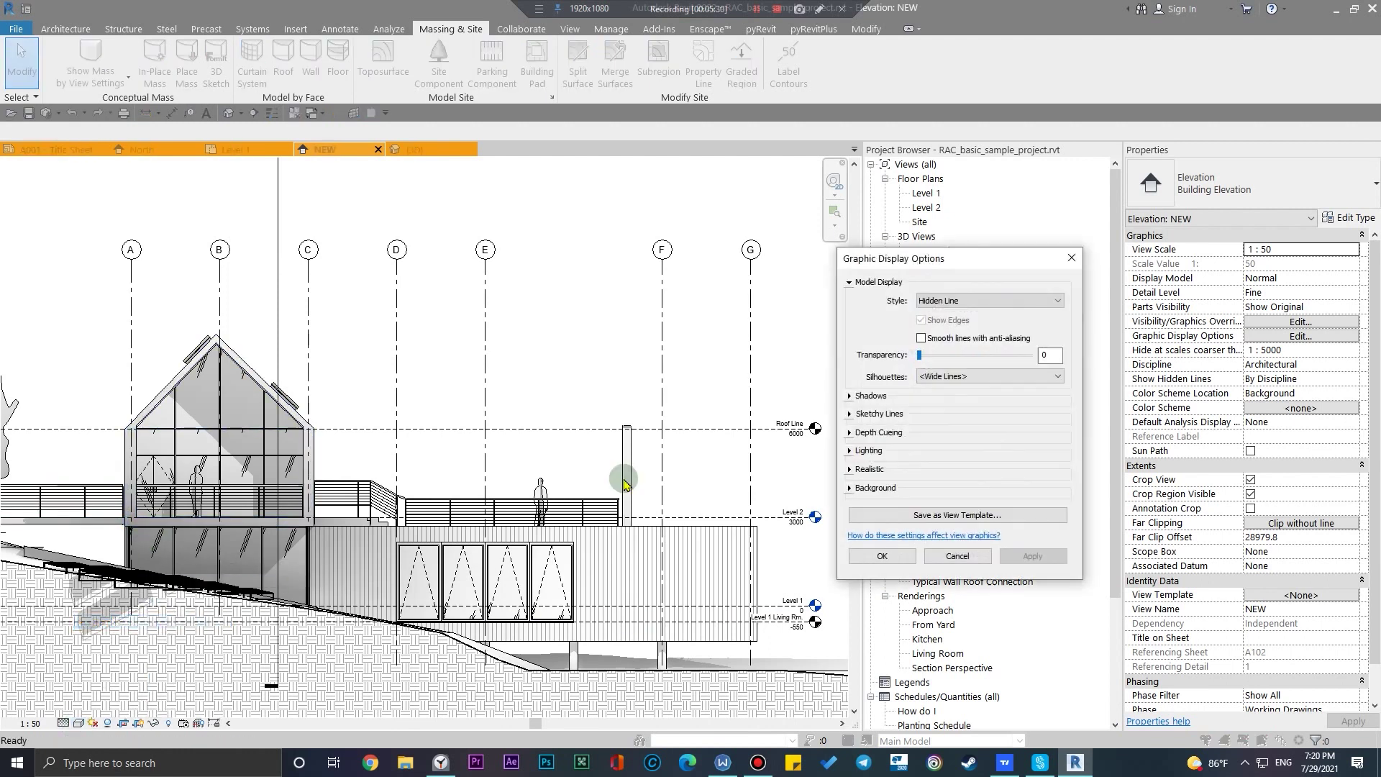
pyautogui.moveTo(959, 269)
pyautogui.mouseDown()
pyautogui.moveTo(549, 237)
pyautogui.moveTo(472, 302)
pyautogui.moveTo(554, 336)
pyautogui.mouseUp()
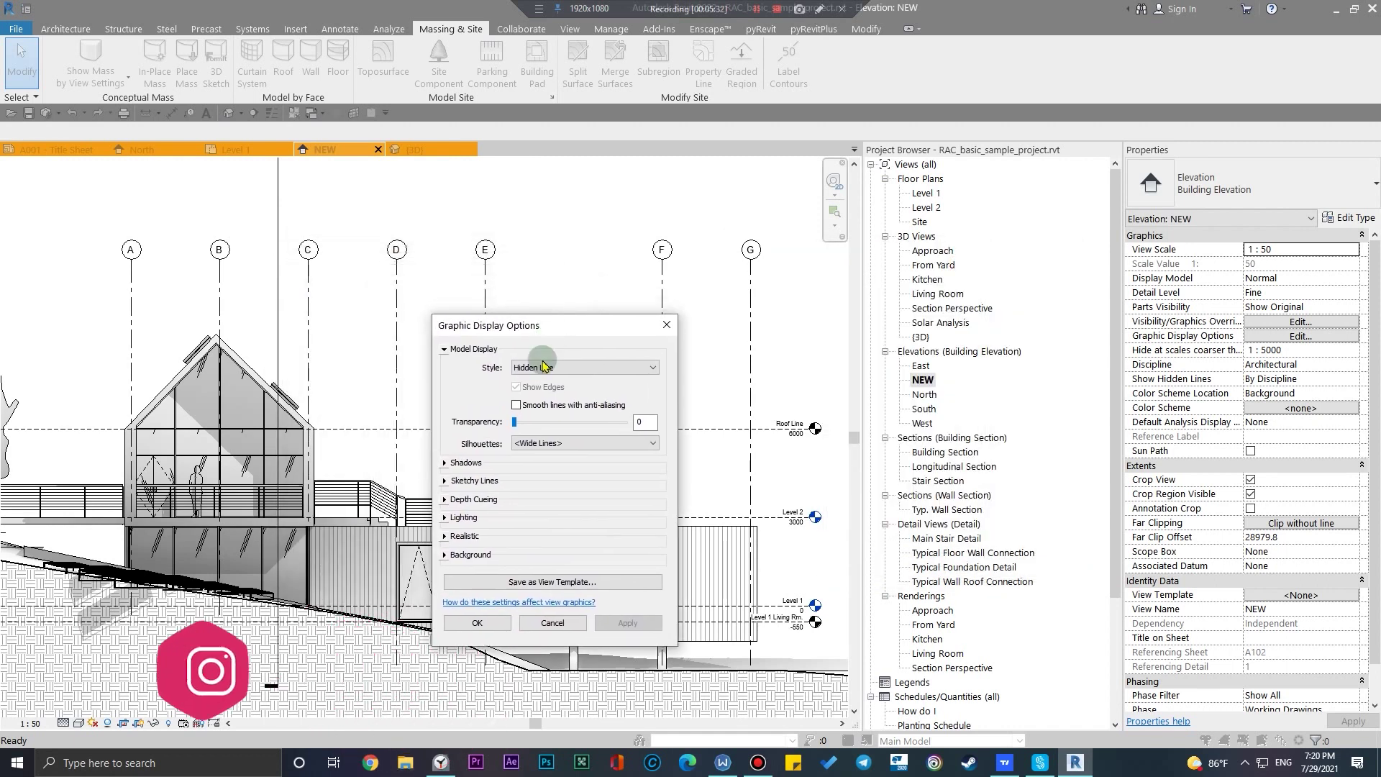
pyautogui.click(474, 500)
pyautogui.click(517, 509)
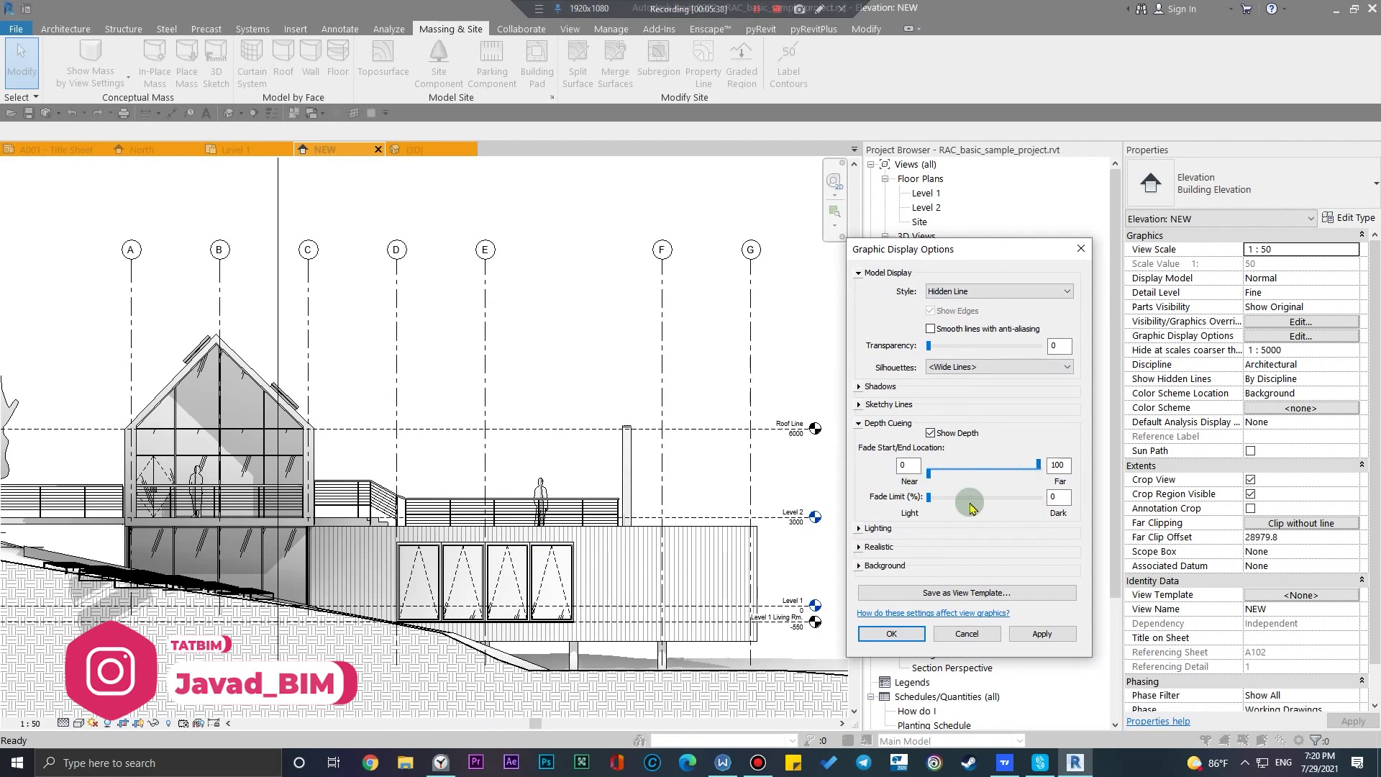
pyautogui.click(1038, 635)
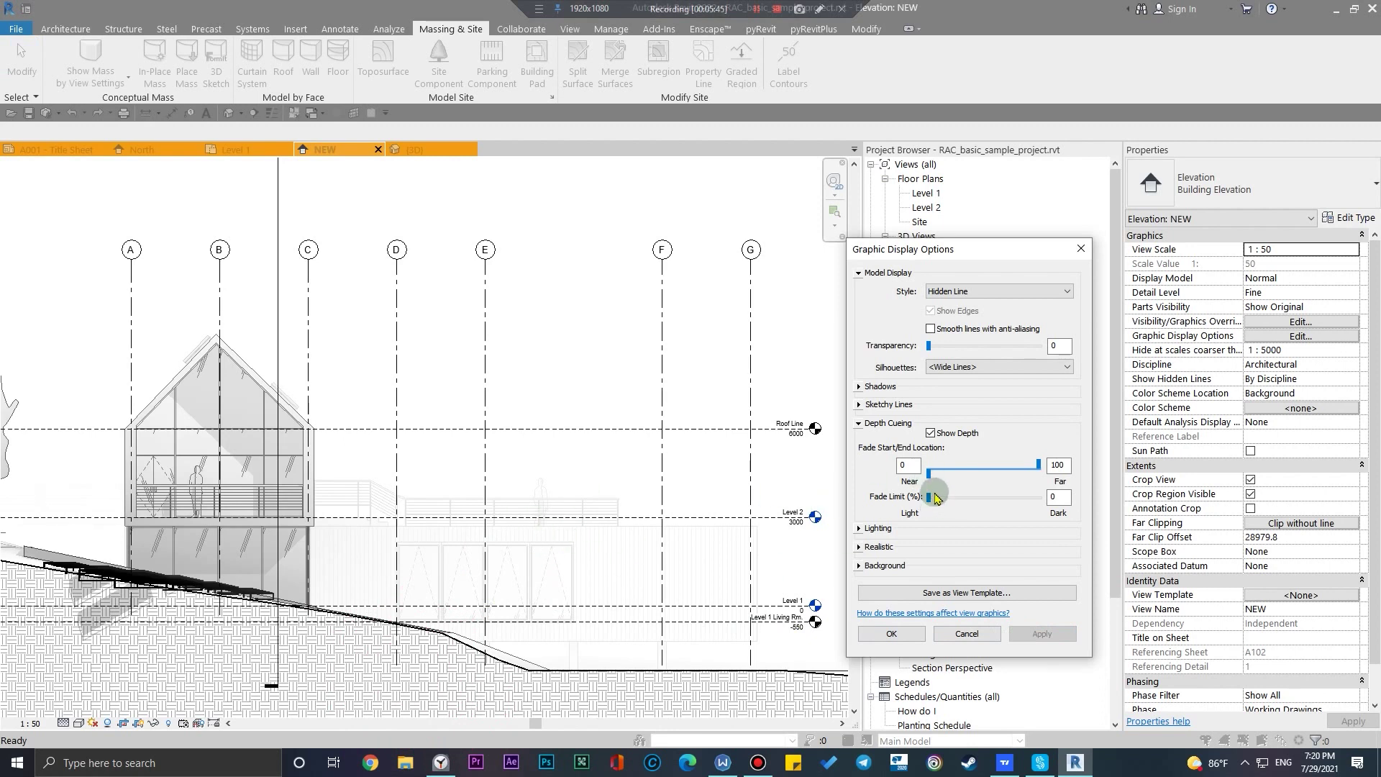
# Set the depth cueing fade limit to 60% and apply it to the elevation
pyautogui.click(934, 504)
pyautogui.click(971, 504)
pyautogui.click(1041, 635)
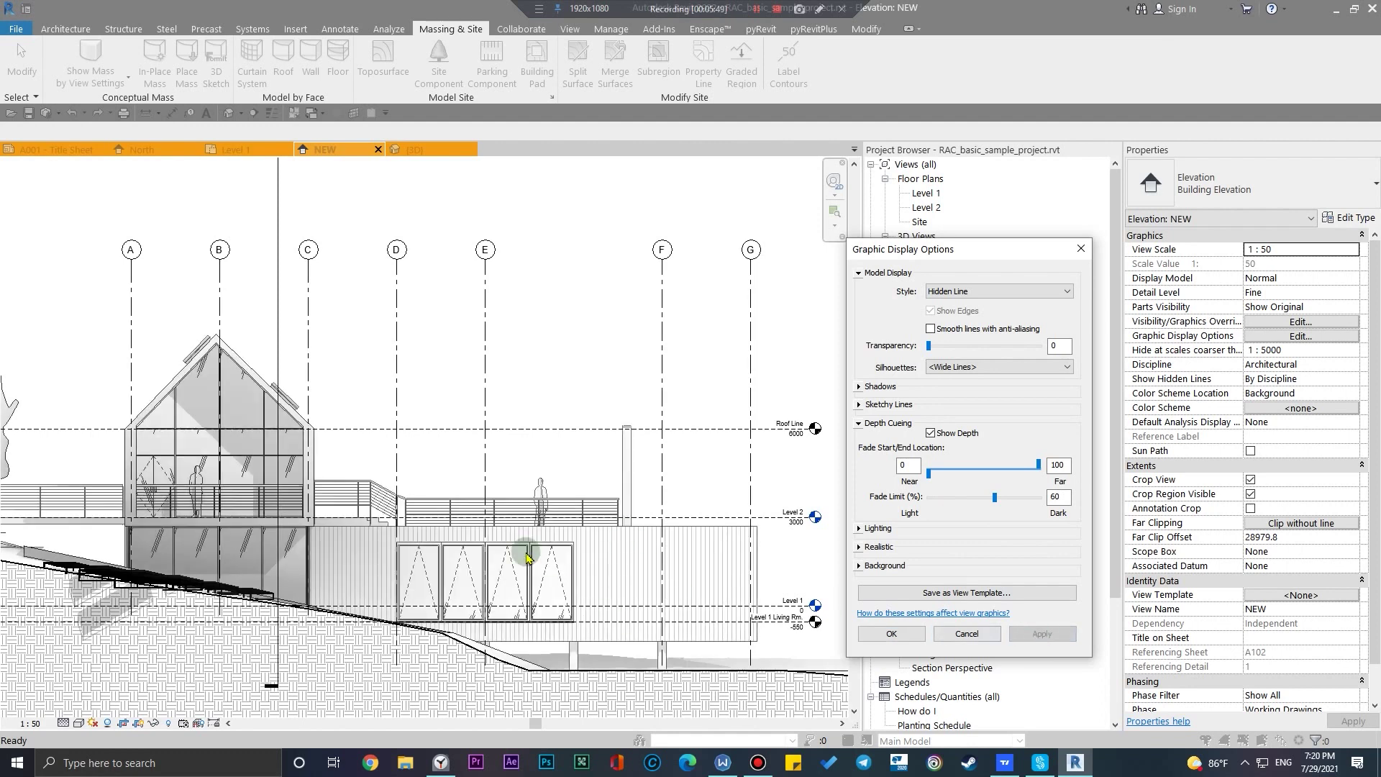
# Lower the depth cueing fade limit to 47%, apply it and accept the graphic display options
pyautogui.moveTo(995, 498); pyautogui.dragTo(980, 498)
pyautogui.click(1043, 634)
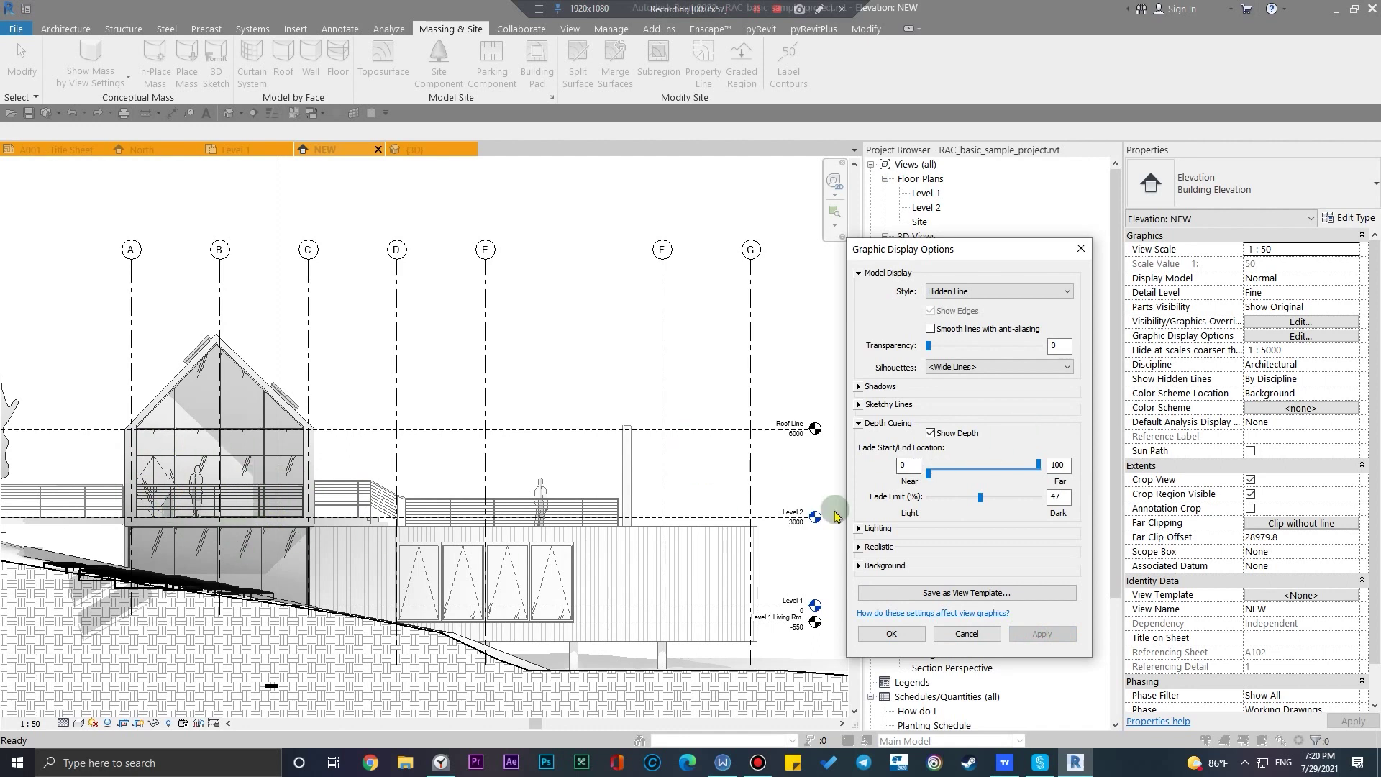
pyautogui.click(891, 634)
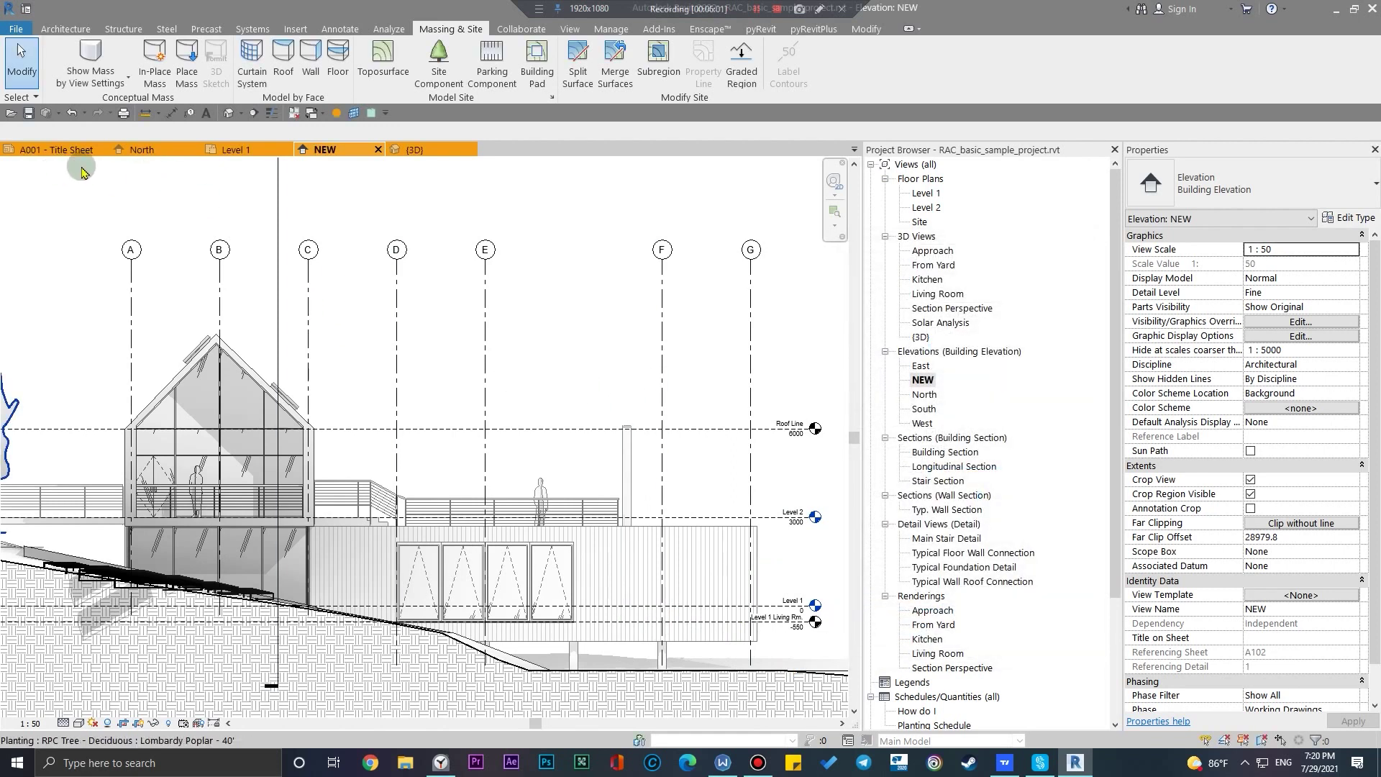
# Select the NEW elevation's marker in the Level 1 plan and accept Clip without line as its far clipping
pyautogui.click(257, 151)
pyautogui.scroll(-5, 484, 472)
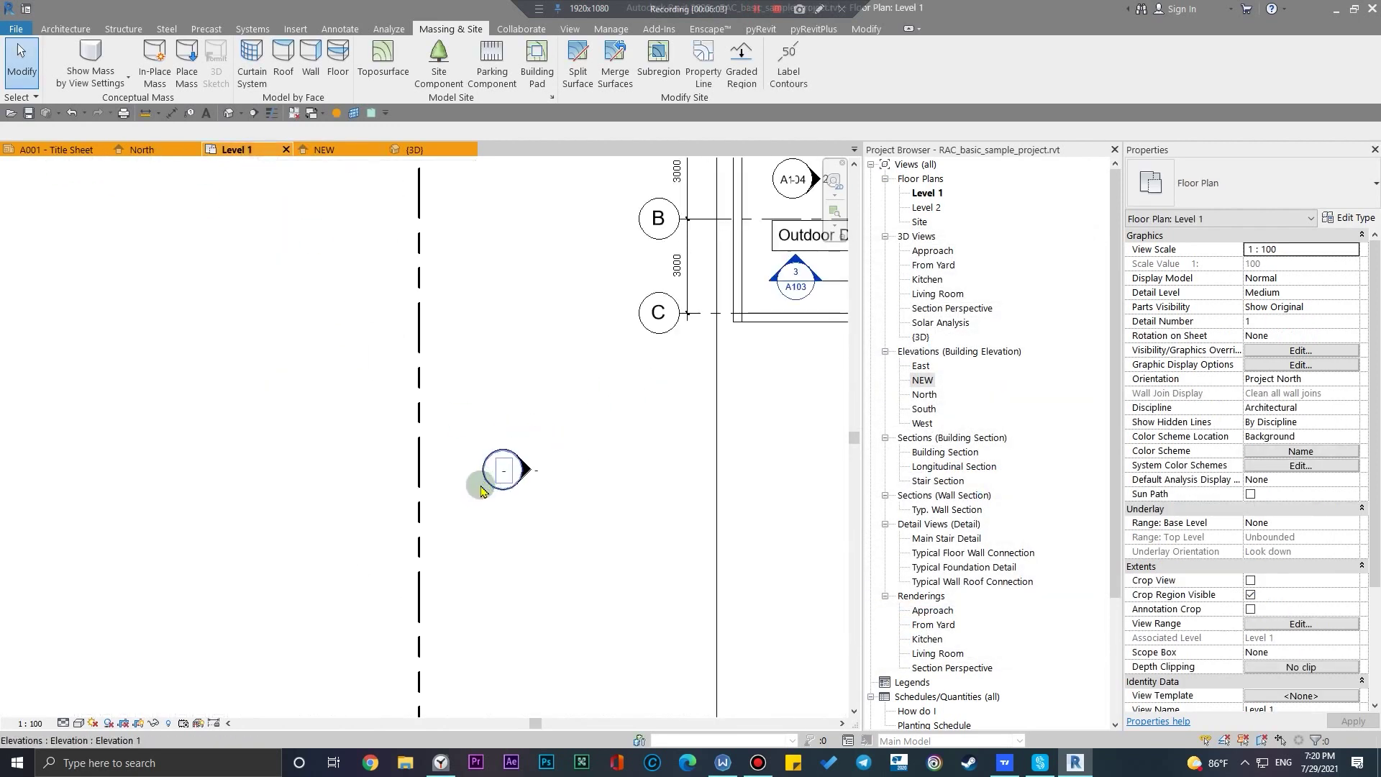
pyautogui.scroll(10, 471, 481)
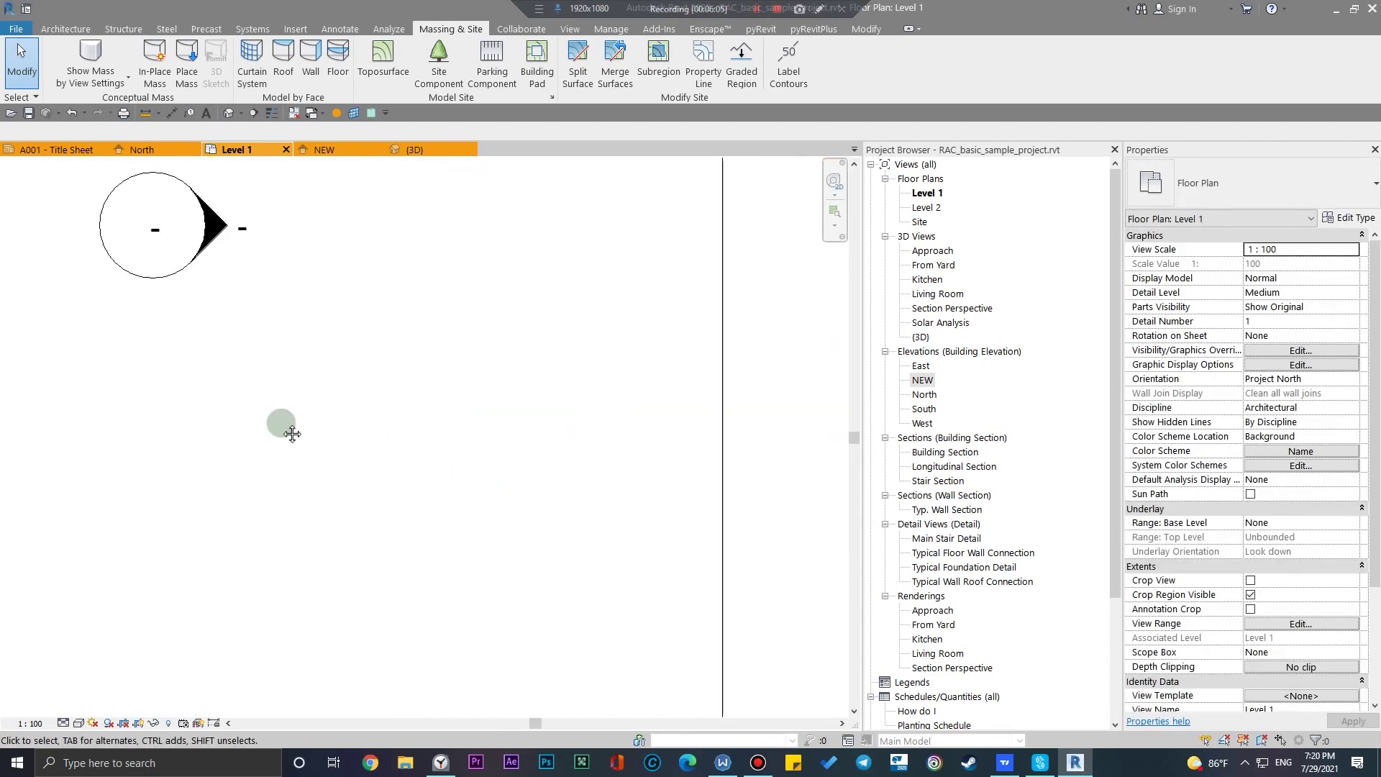
pyautogui.click(433, 466)
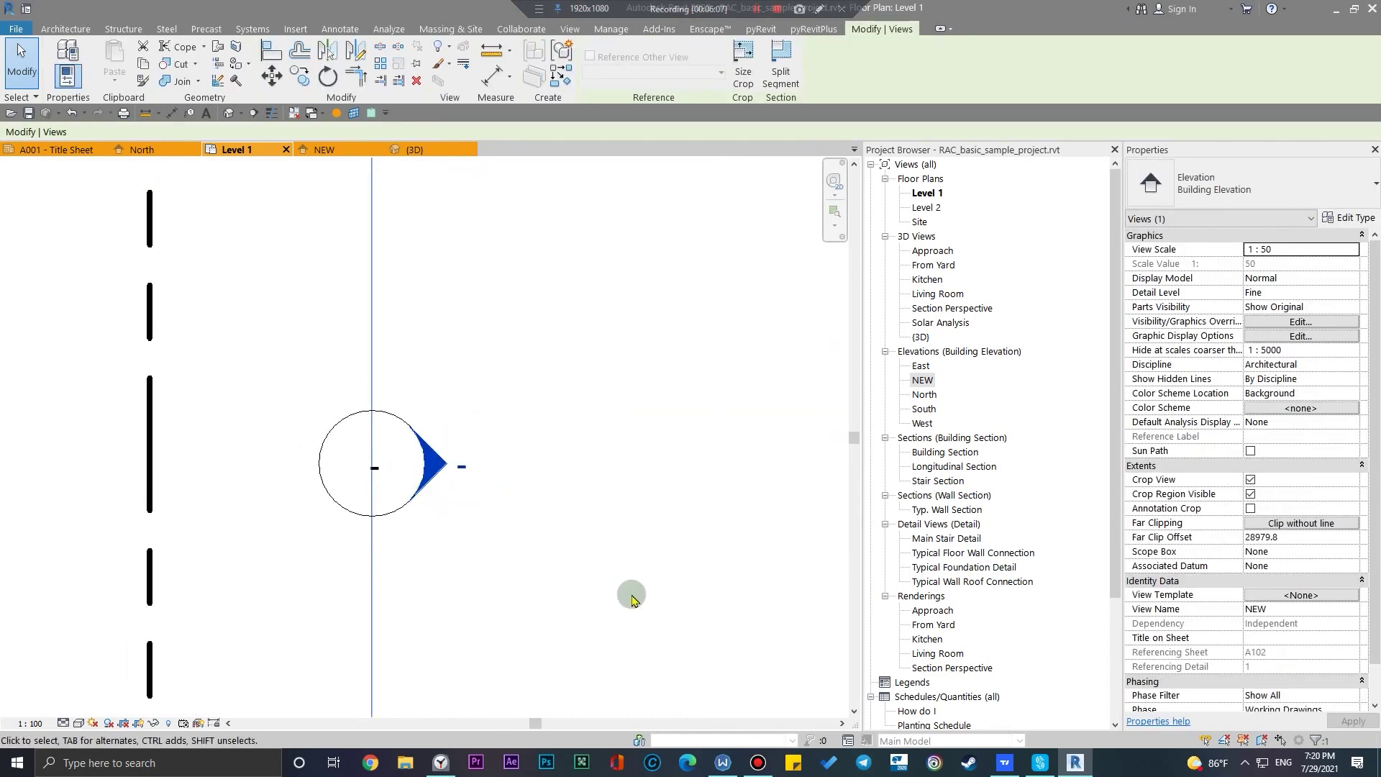
pyautogui.click(1319, 530)
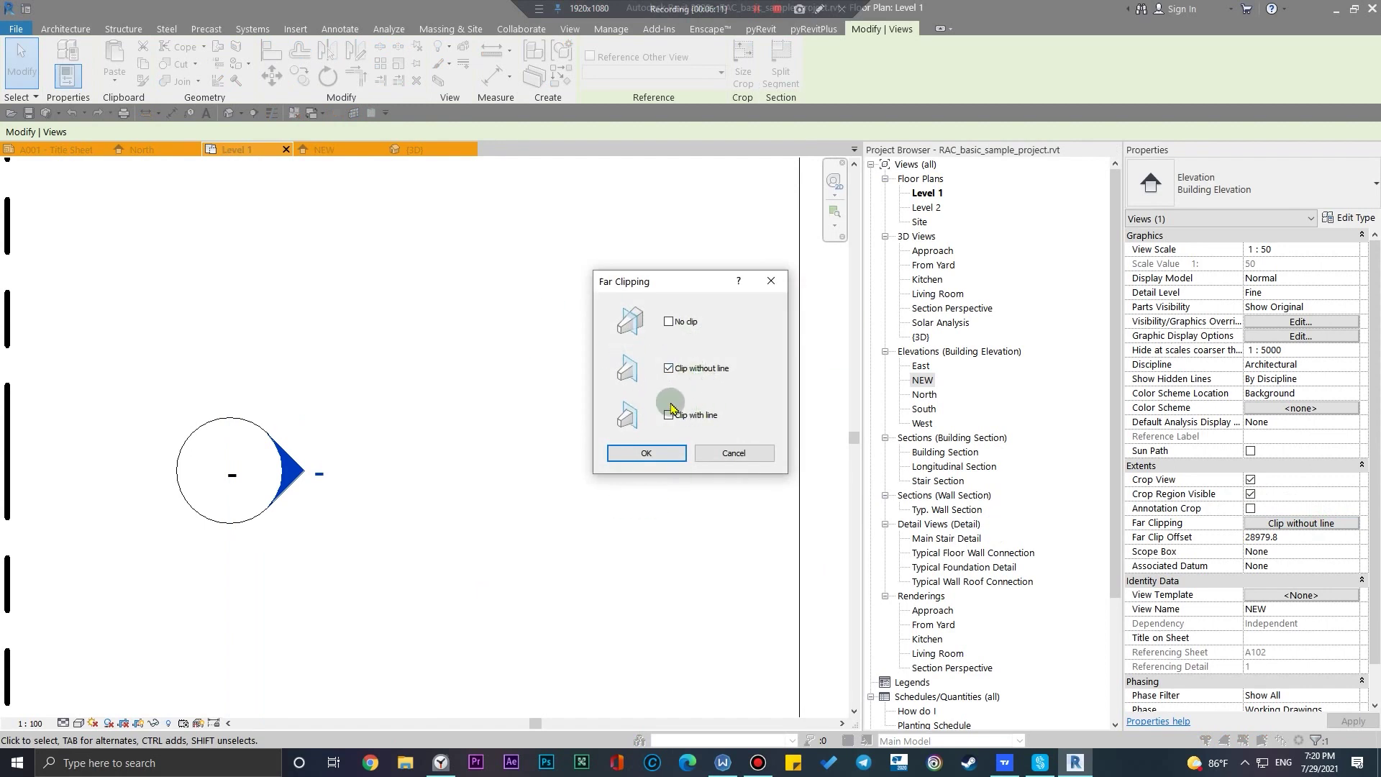
pyautogui.click(646, 453)
# Extend the NEW elevation's far clip boundary to just beyond the living room's far exterior wall, an offset of about 32380
pyautogui.scroll(-5, 338, 482)
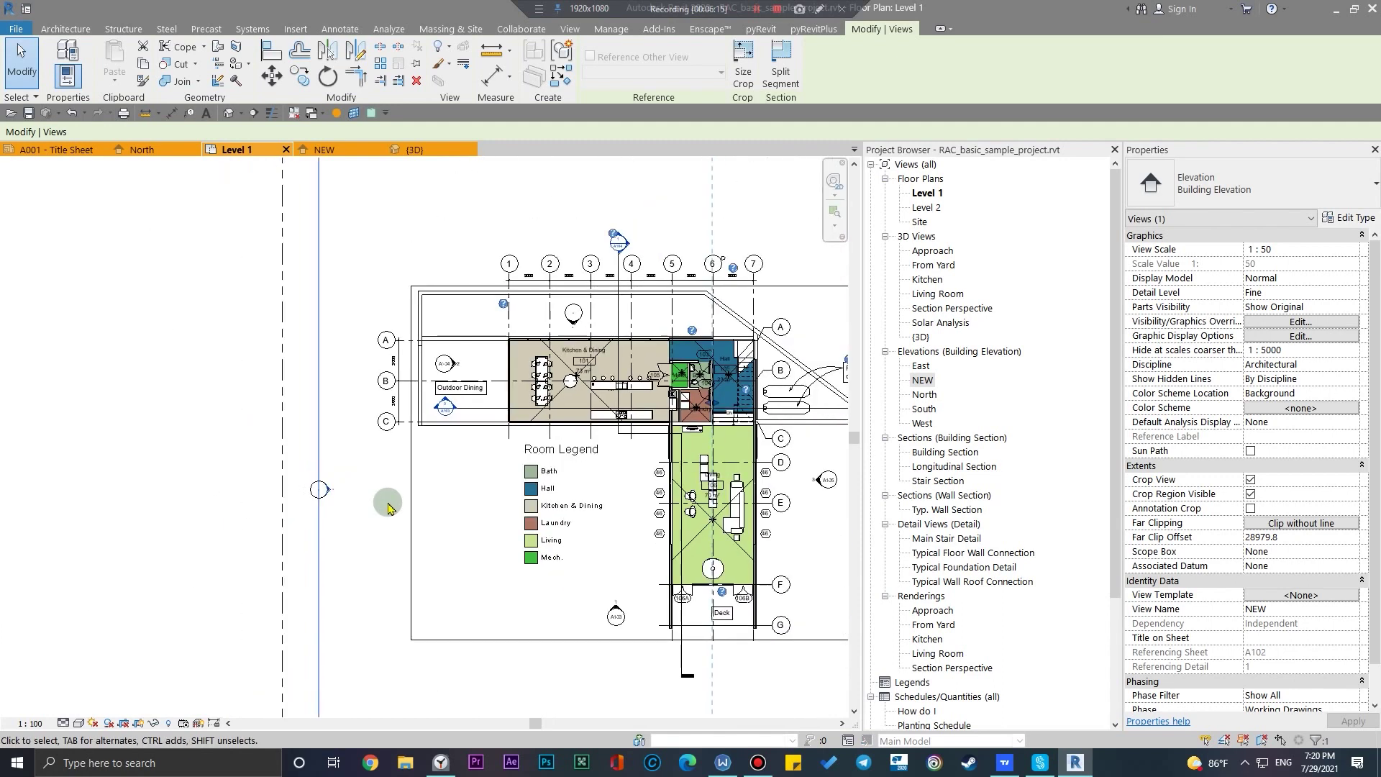
pyautogui.moveTo(403, 496); pyautogui.dragTo(492, 556, button='middle')
pyautogui.scroll(4, 397, 478)
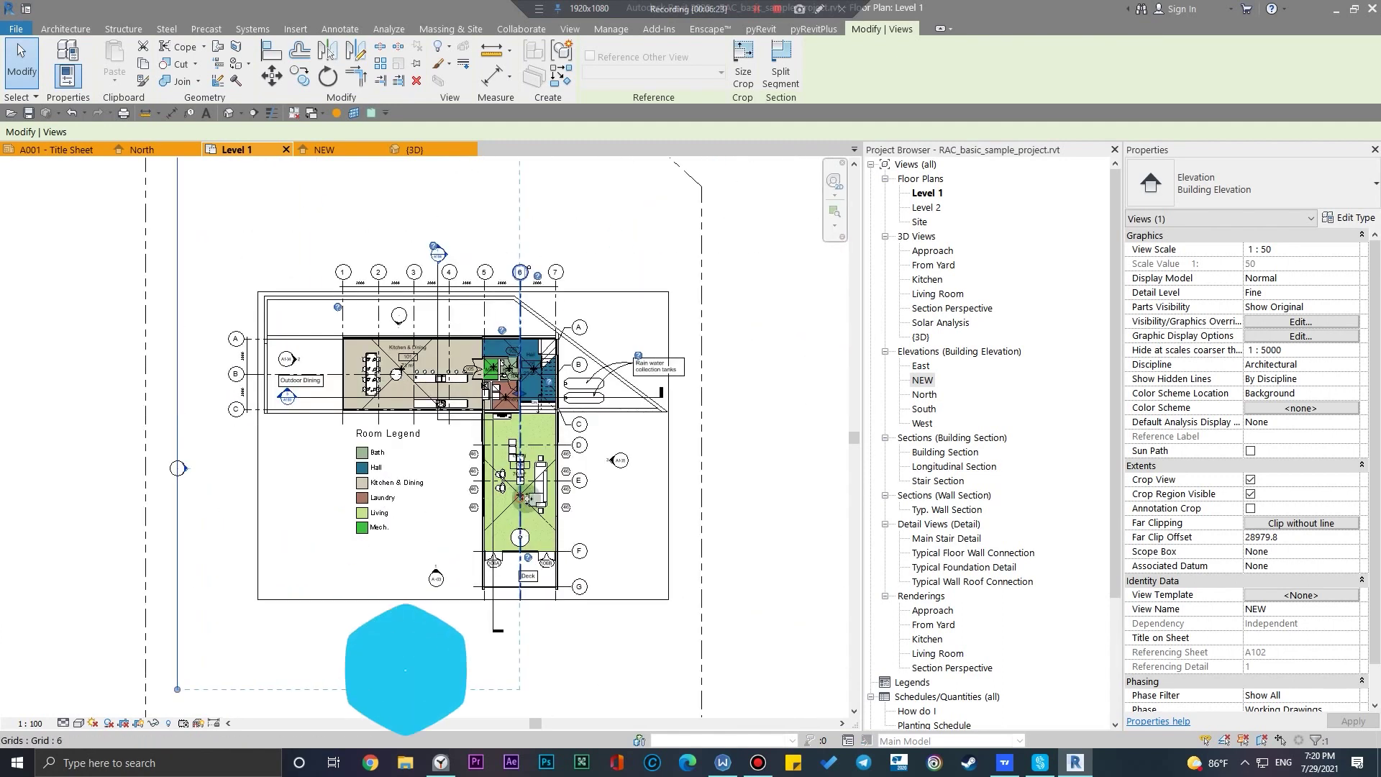
pyautogui.click(522, 496)
pyautogui.click(184, 468)
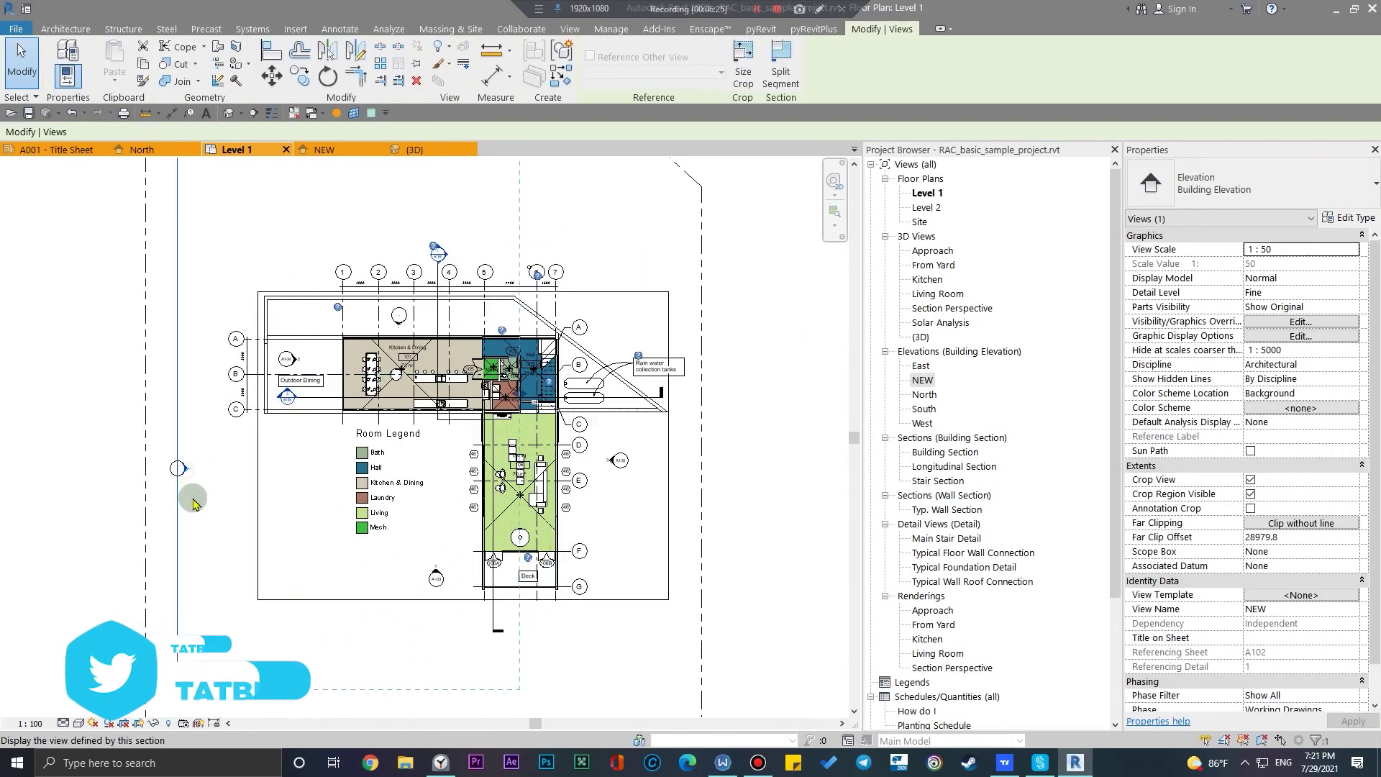
pyautogui.scroll(2, 318, 458)
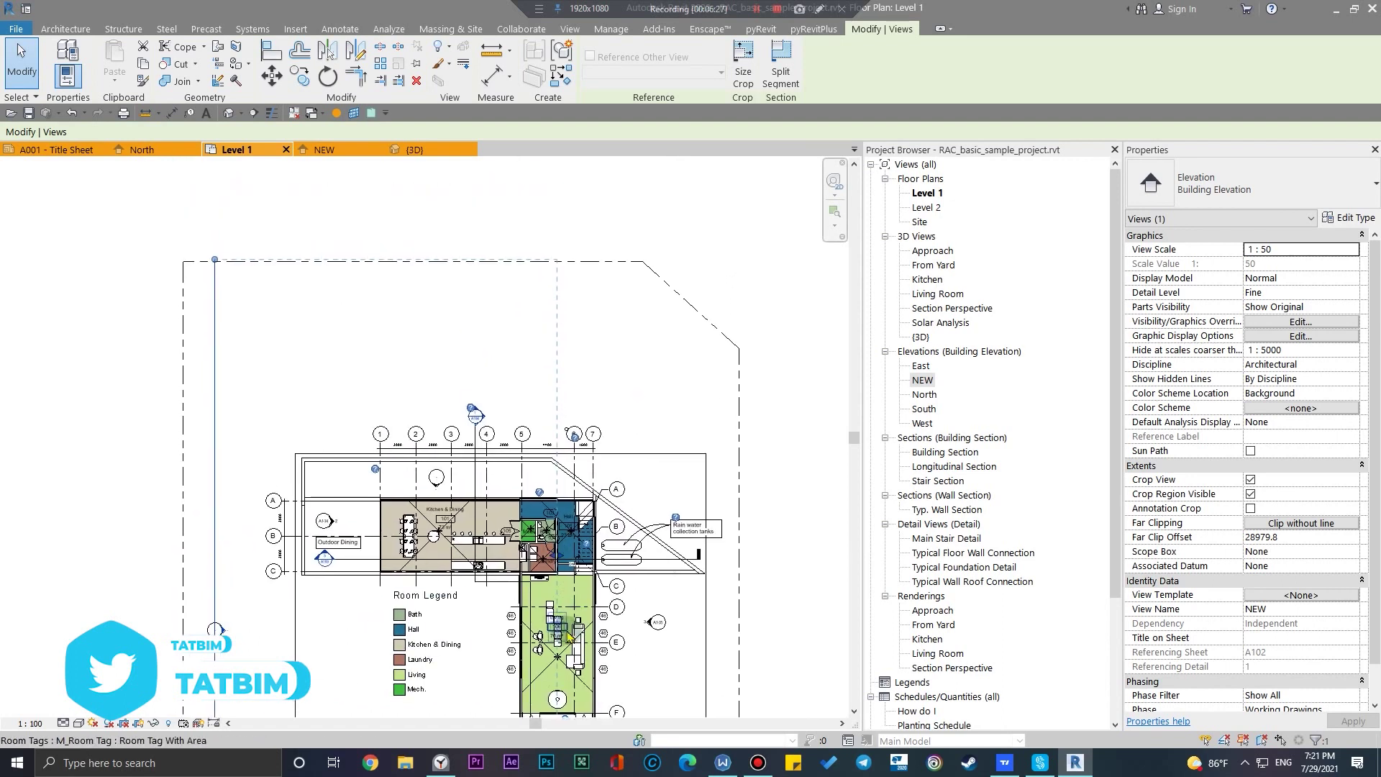
pyautogui.scroll(3, 564, 634)
pyautogui.moveTo(559, 486); pyautogui.dragTo(659, 493)
pyautogui.scroll(5, 639, 545)
pyautogui.scroll(3, 659, 493)
pyautogui.moveTo(659, 493); pyautogui.dragTo(582, 496)
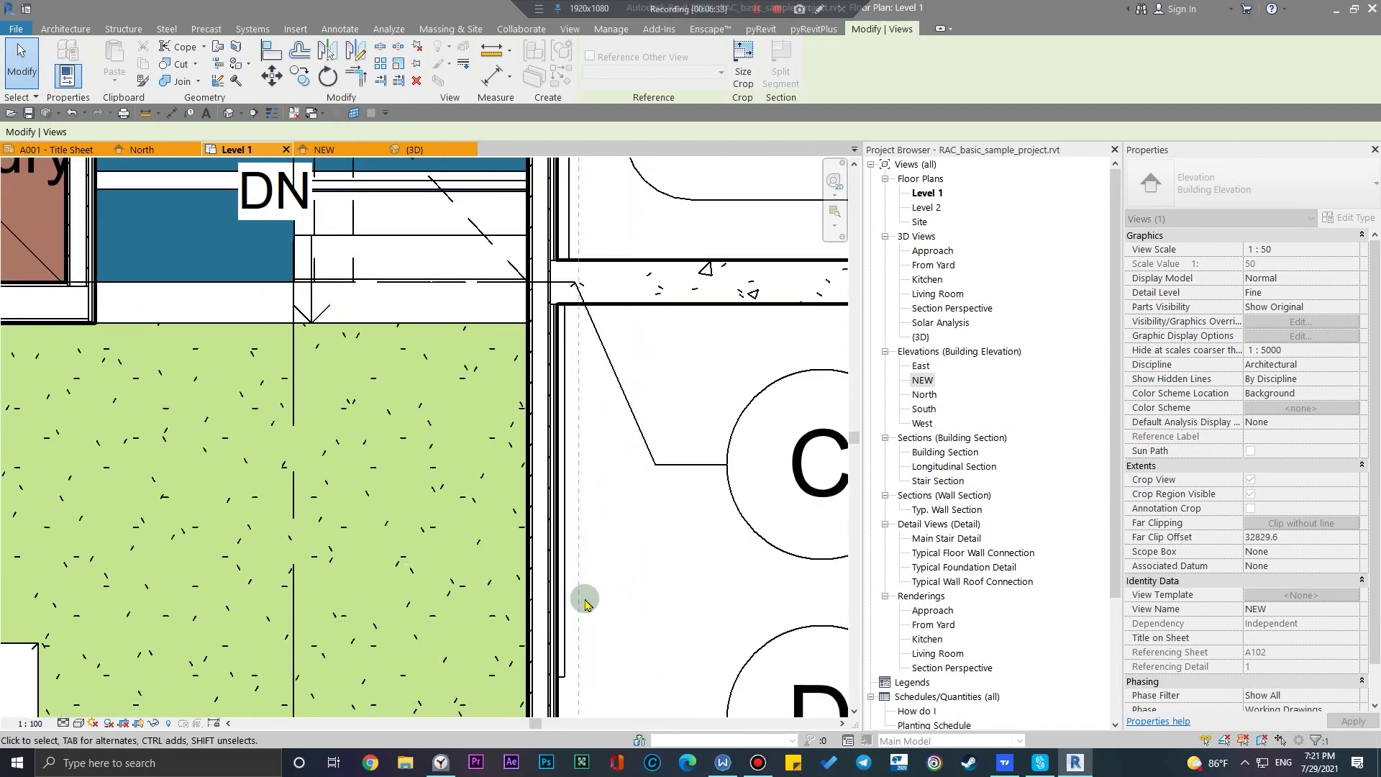
pyautogui.scroll(-8, 585, 600)
pyautogui.scroll(5, 620, 473)
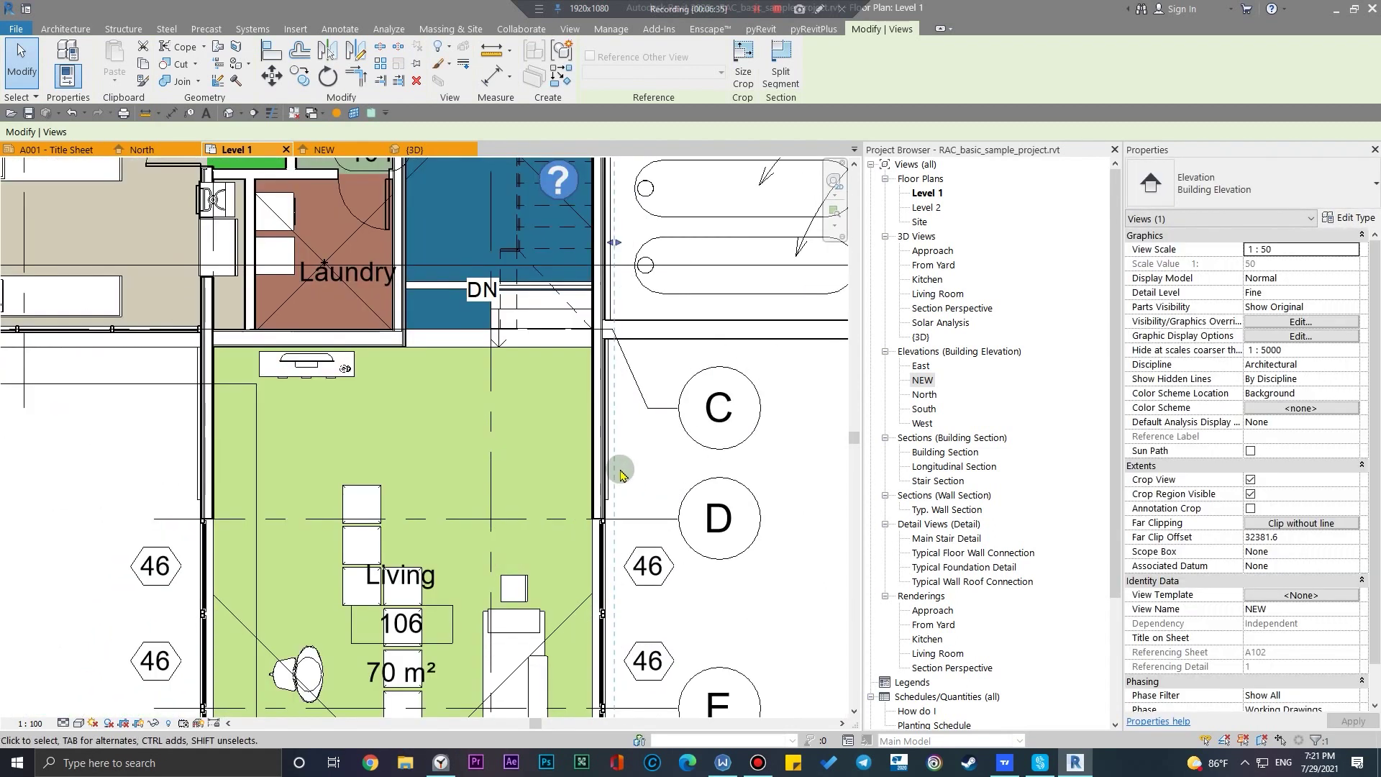
pyautogui.scroll(2, 620, 474)
pyautogui.scroll(-4, 482, 459)
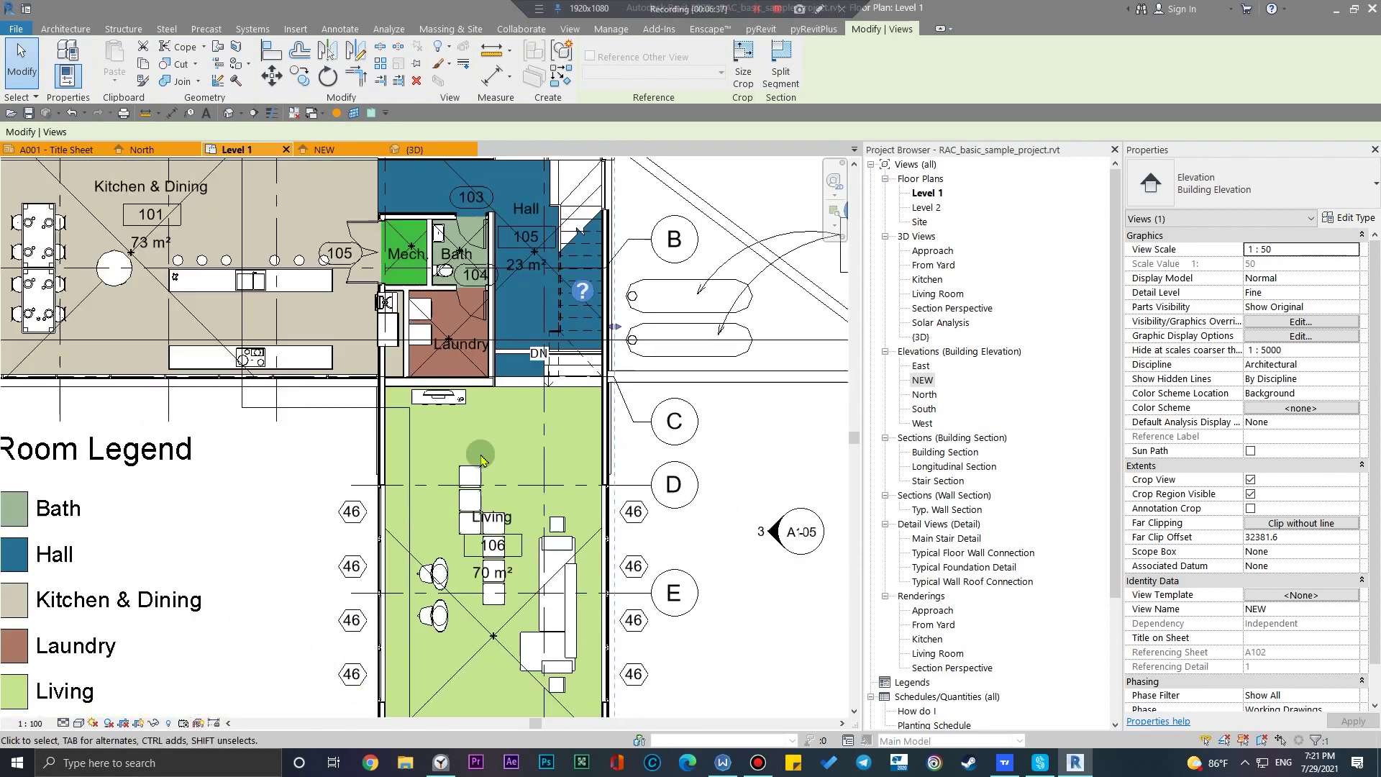
pyautogui.scroll(-3, 482, 459)
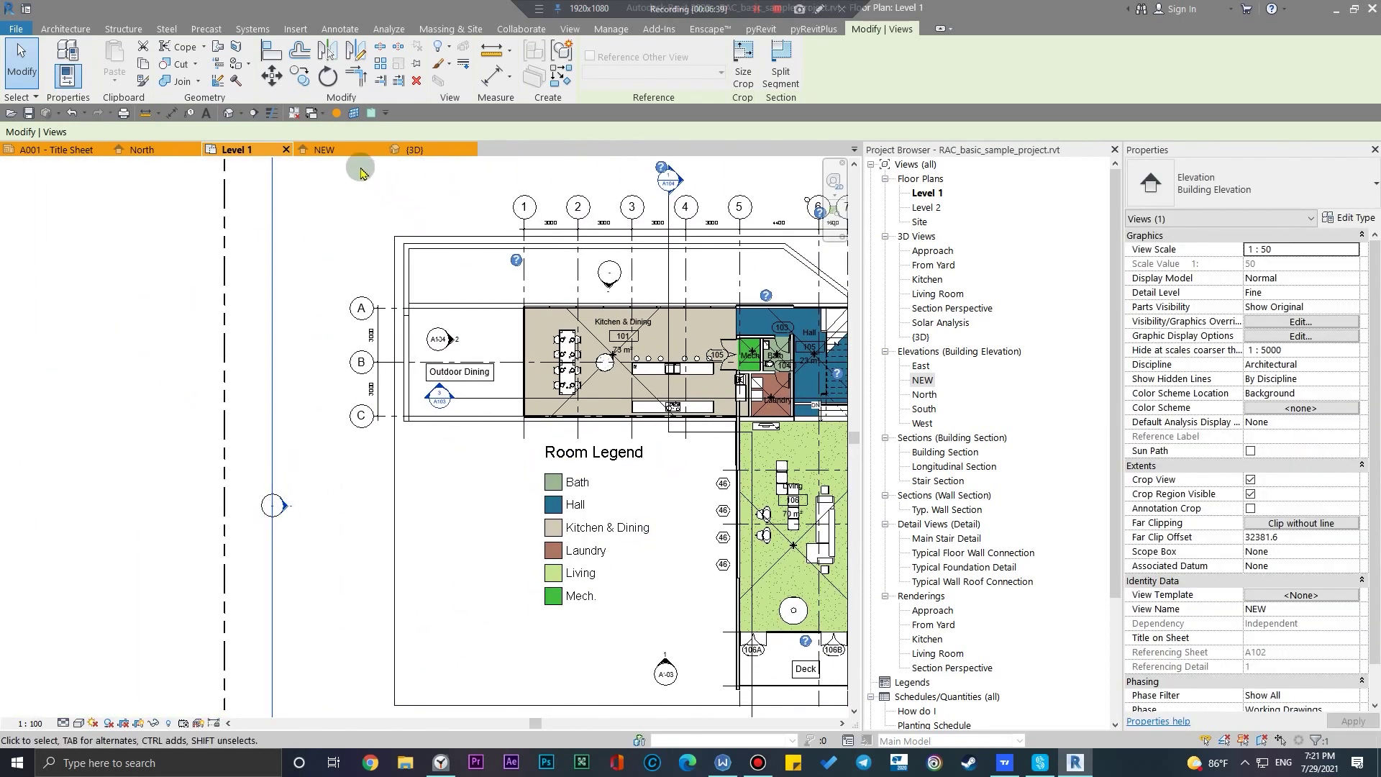
# Return to the NEW elevation and show the Depth Cueing settings in its Graphic Display Options
pyautogui.click(324, 149)
pyautogui.moveTo(460, 392); pyautogui.dragTo(502, 456, button='middle')
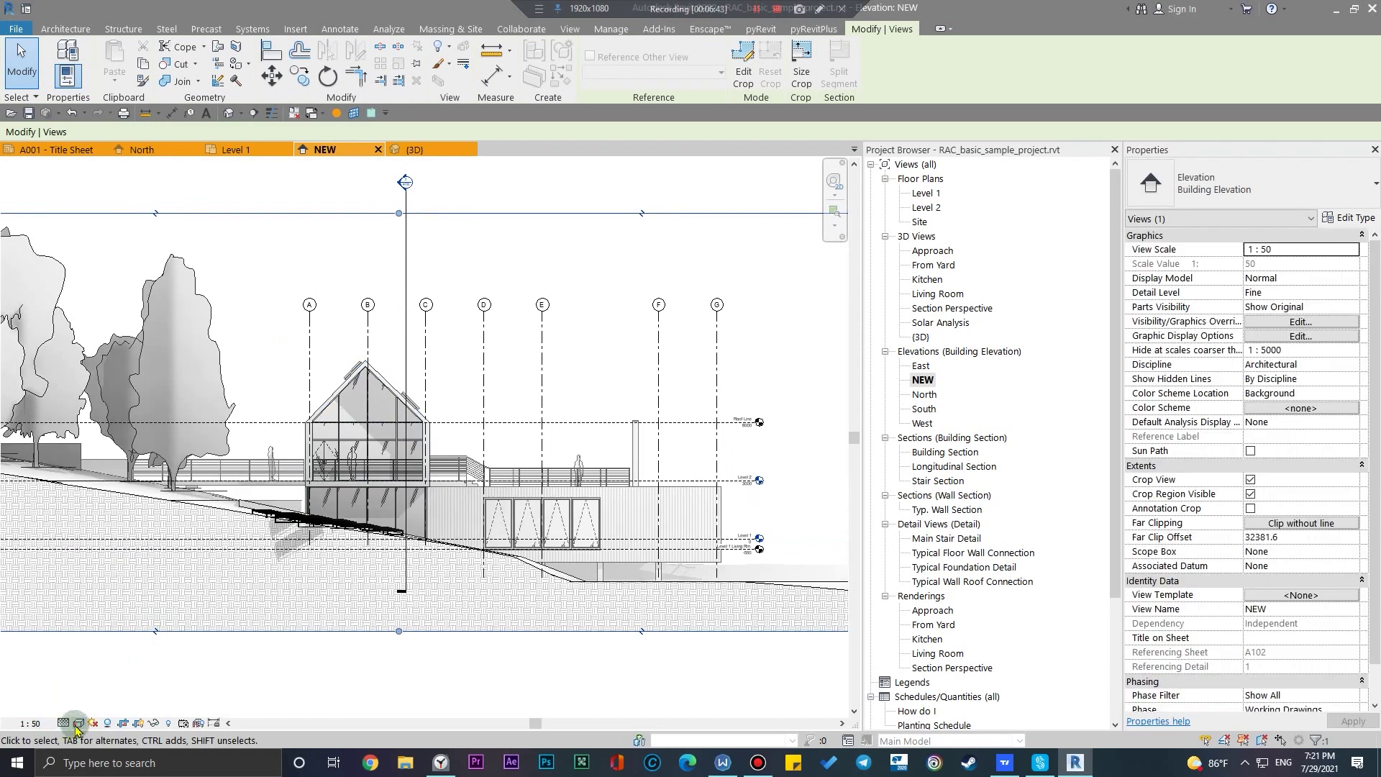
pyautogui.click(77, 726)
pyautogui.click(129, 619)
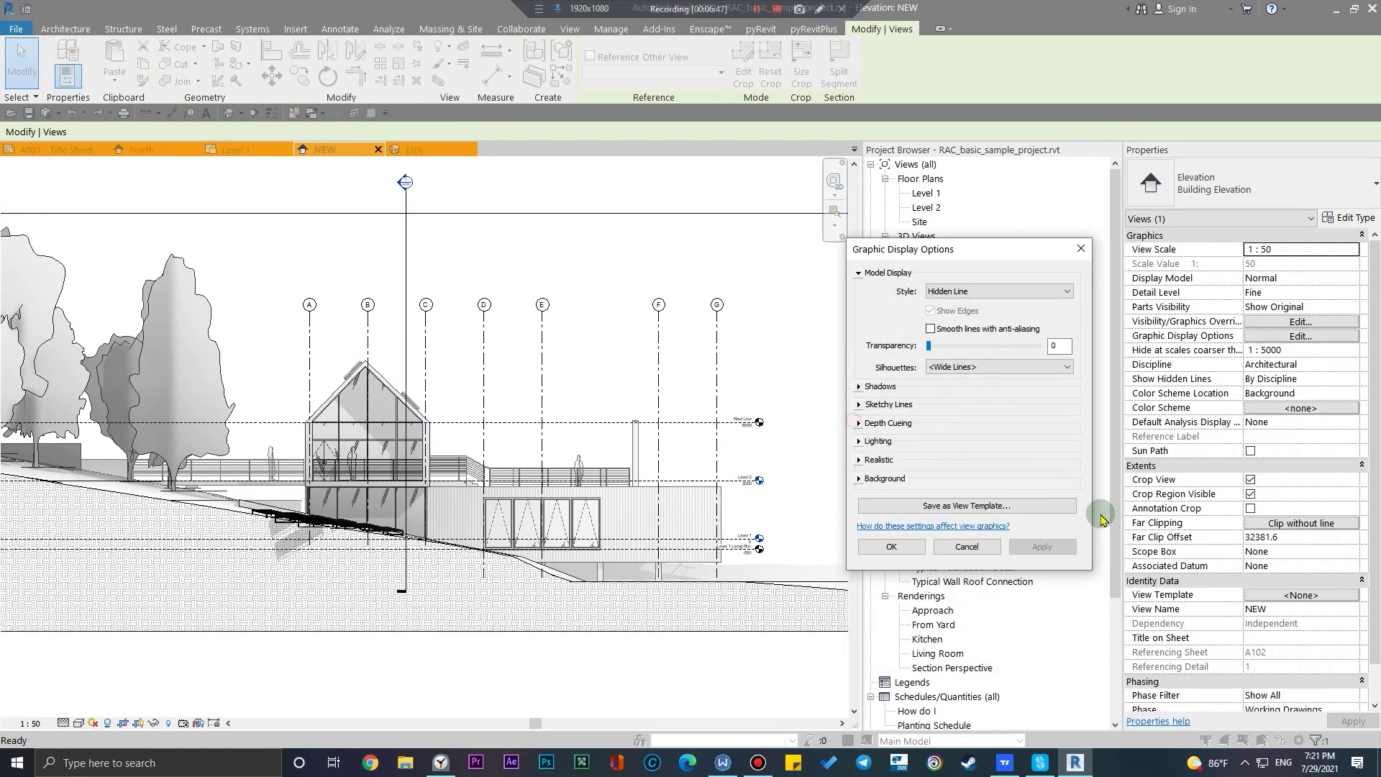
pyautogui.doubleClick(857, 424)
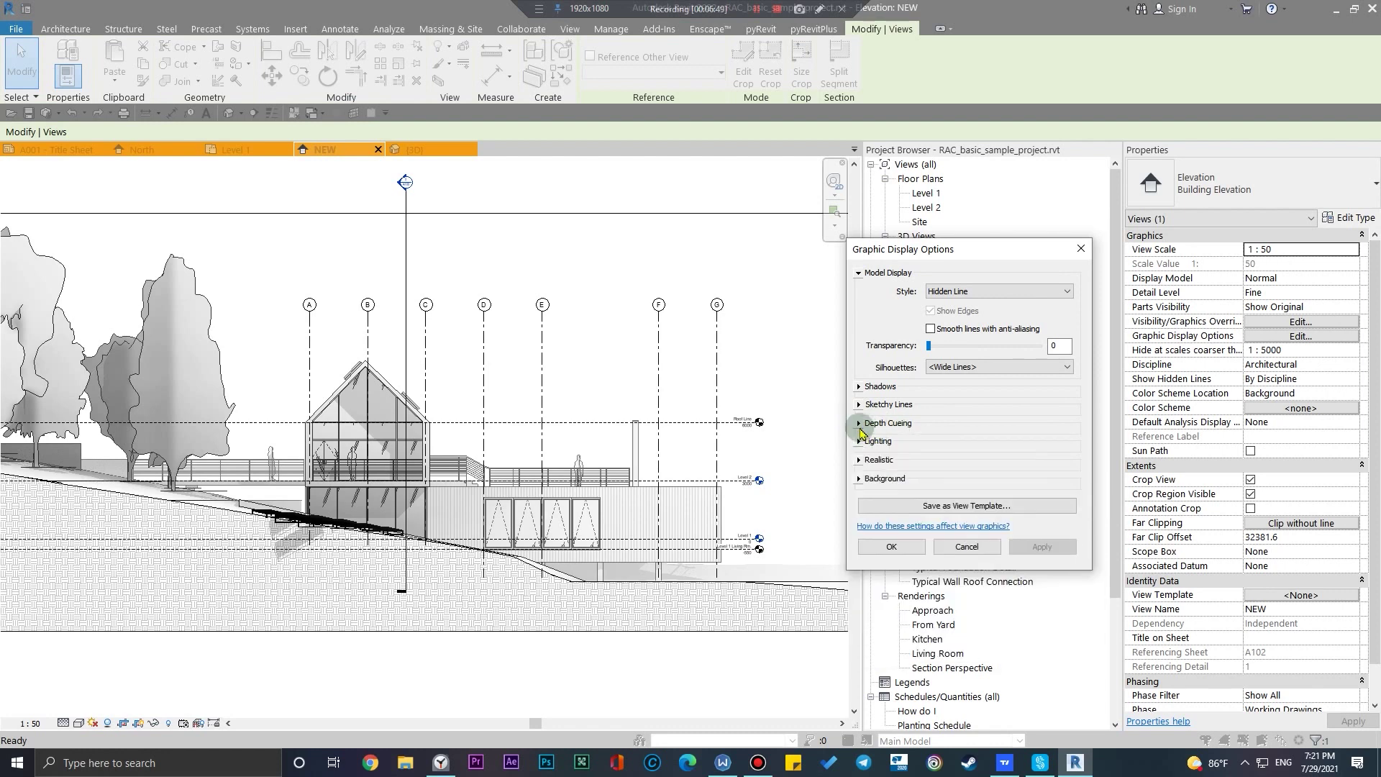
pyautogui.click(857, 424)
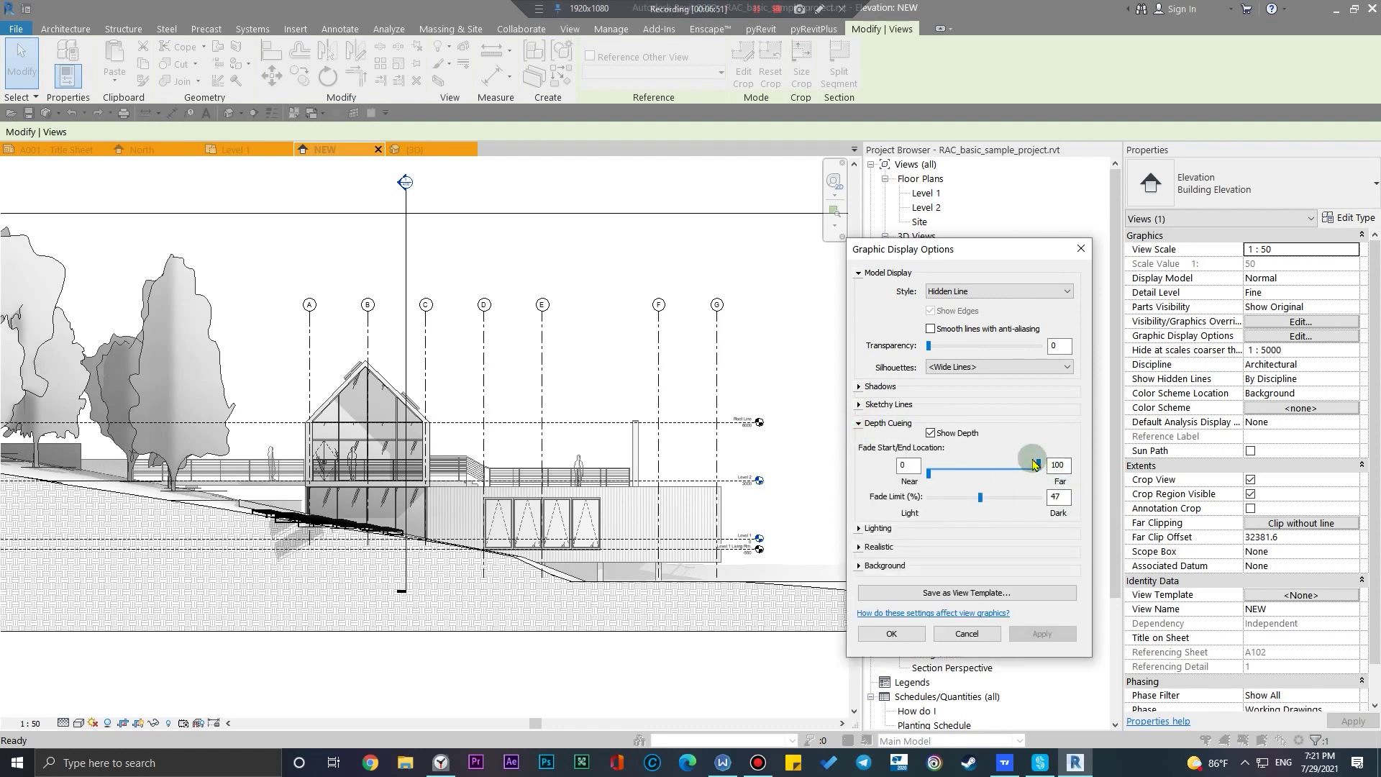
# Try a near fade location of 20, return it to 0, and apply a depth cueing fade limit of 34%
pyautogui.moveTo(936, 481); pyautogui.dragTo(958, 481)
pyautogui.click(1034, 634)
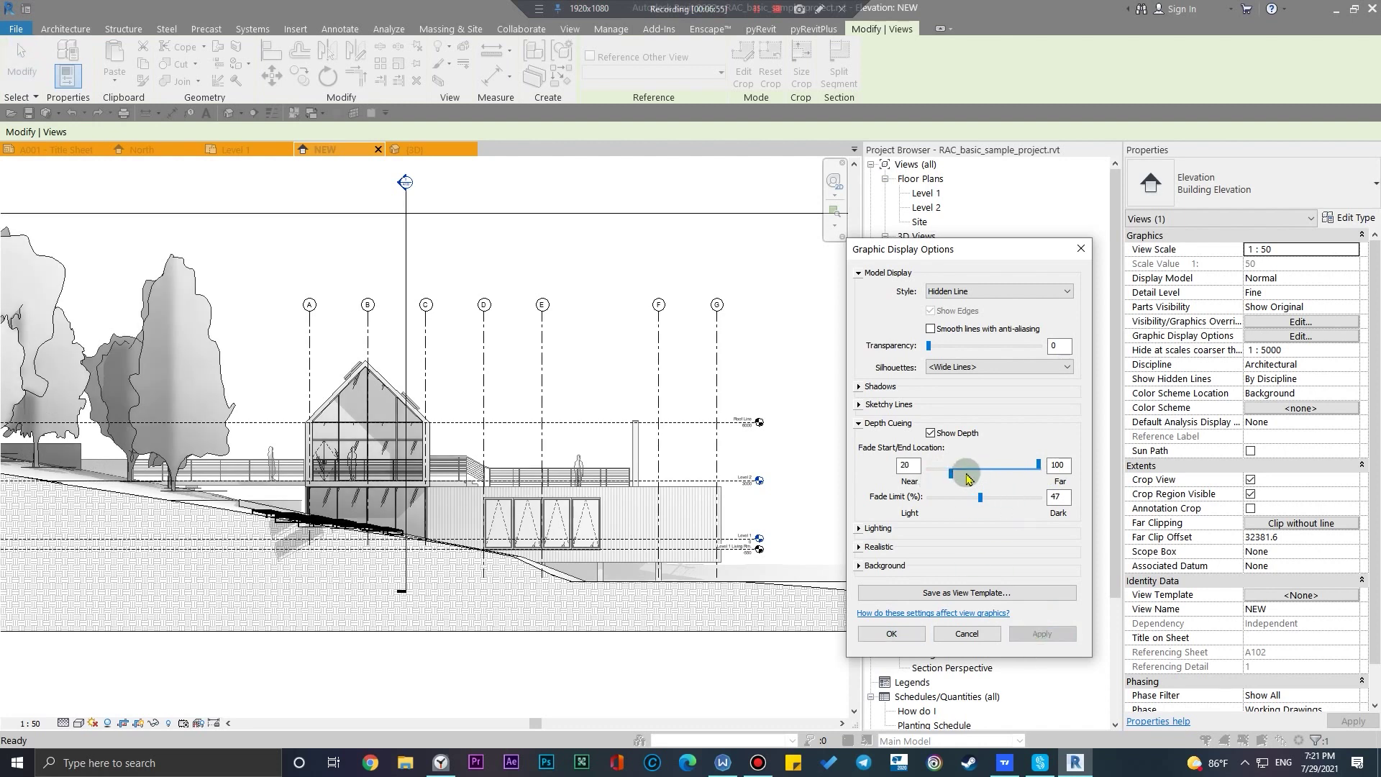
pyautogui.moveTo(955, 479)
pyautogui.mouseDown()
pyautogui.moveTo(938, 481)
pyautogui.moveTo(965, 496)
pyautogui.mouseUp()
pyautogui.click(1044, 635)
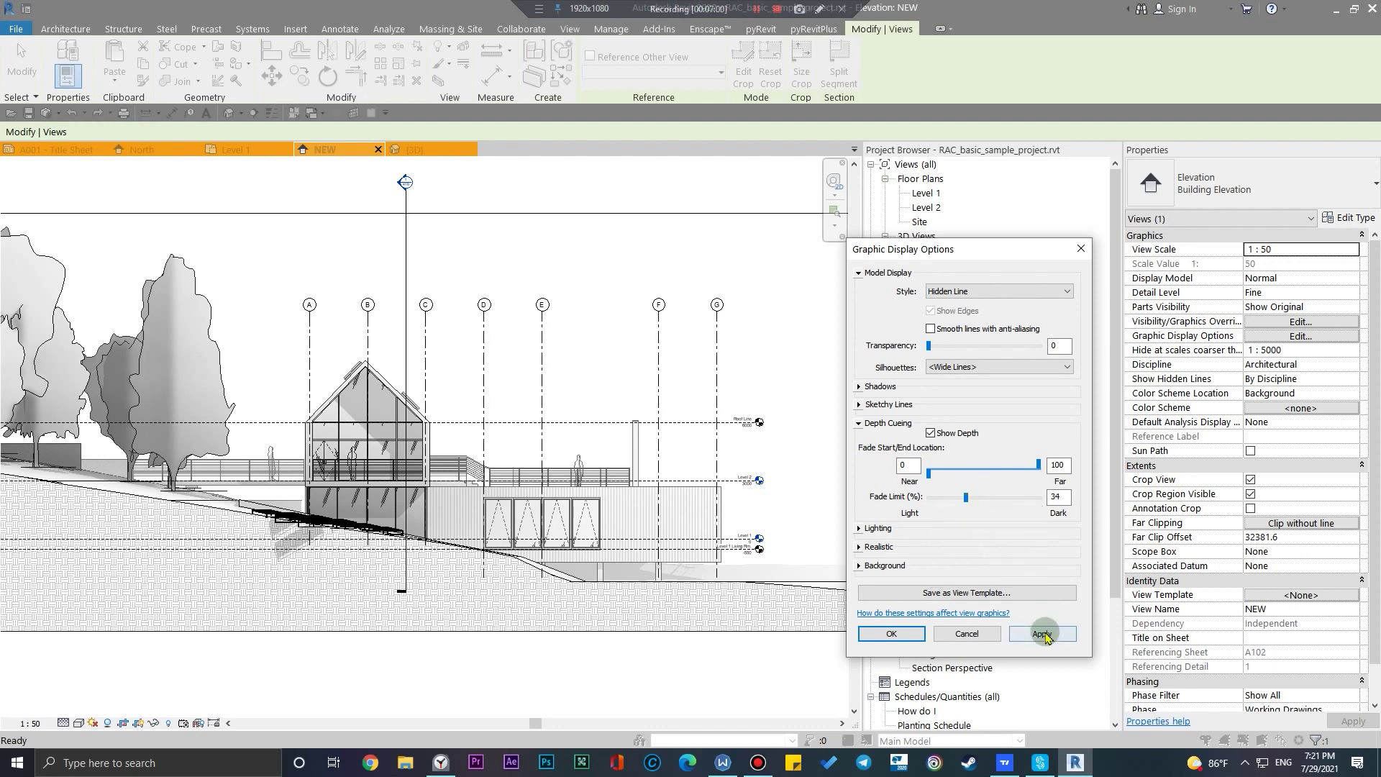
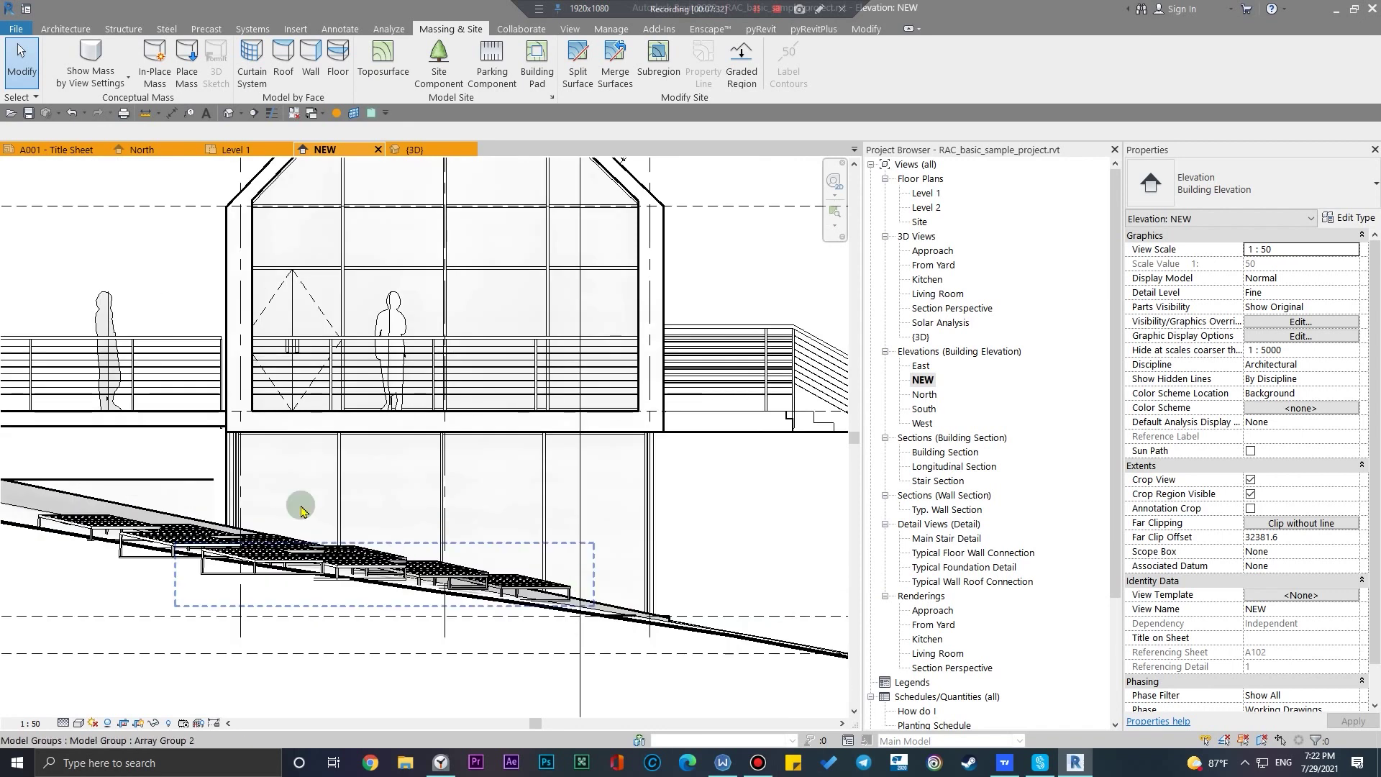
# Examine the depth fading across the gabled facade and timber-clad wing, and select the wing's window nearest the gabled volume
pyautogui.scroll(-3, 395, 587)
pyautogui.moveTo(395, 587); pyautogui.dragTo(472, 619, button='middle')
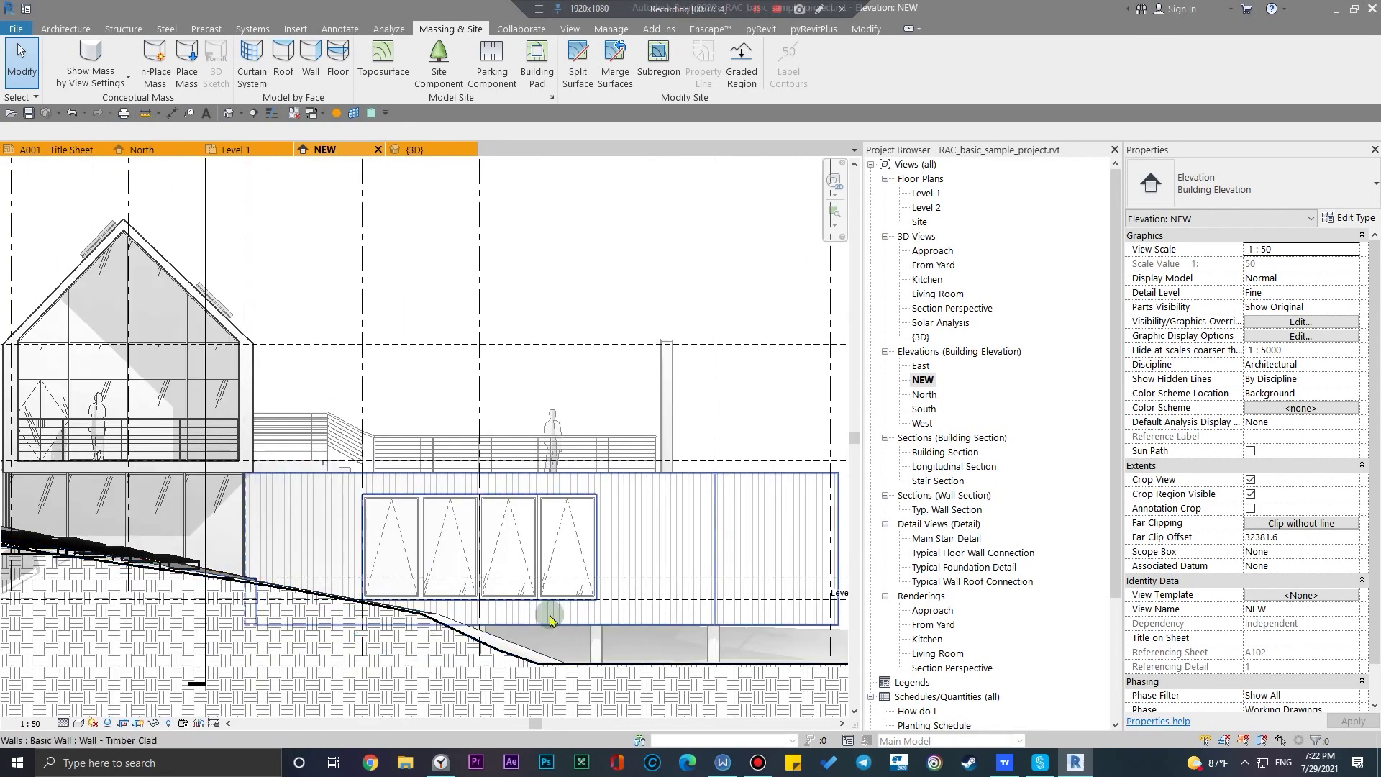
pyautogui.scroll(5, 386, 576)
pyautogui.moveTo(293, 546); pyautogui.dragTo(535, 597, button='middle')
pyautogui.scroll(-3, 535, 598)
pyautogui.scroll(2, 584, 529)
pyautogui.scroll(-2, 469, 401)
pyautogui.scroll(3, 469, 401)
pyautogui.scroll(-2, 293, 493)
pyautogui.scroll(1, 351, 464)
pyautogui.click(351, 464)
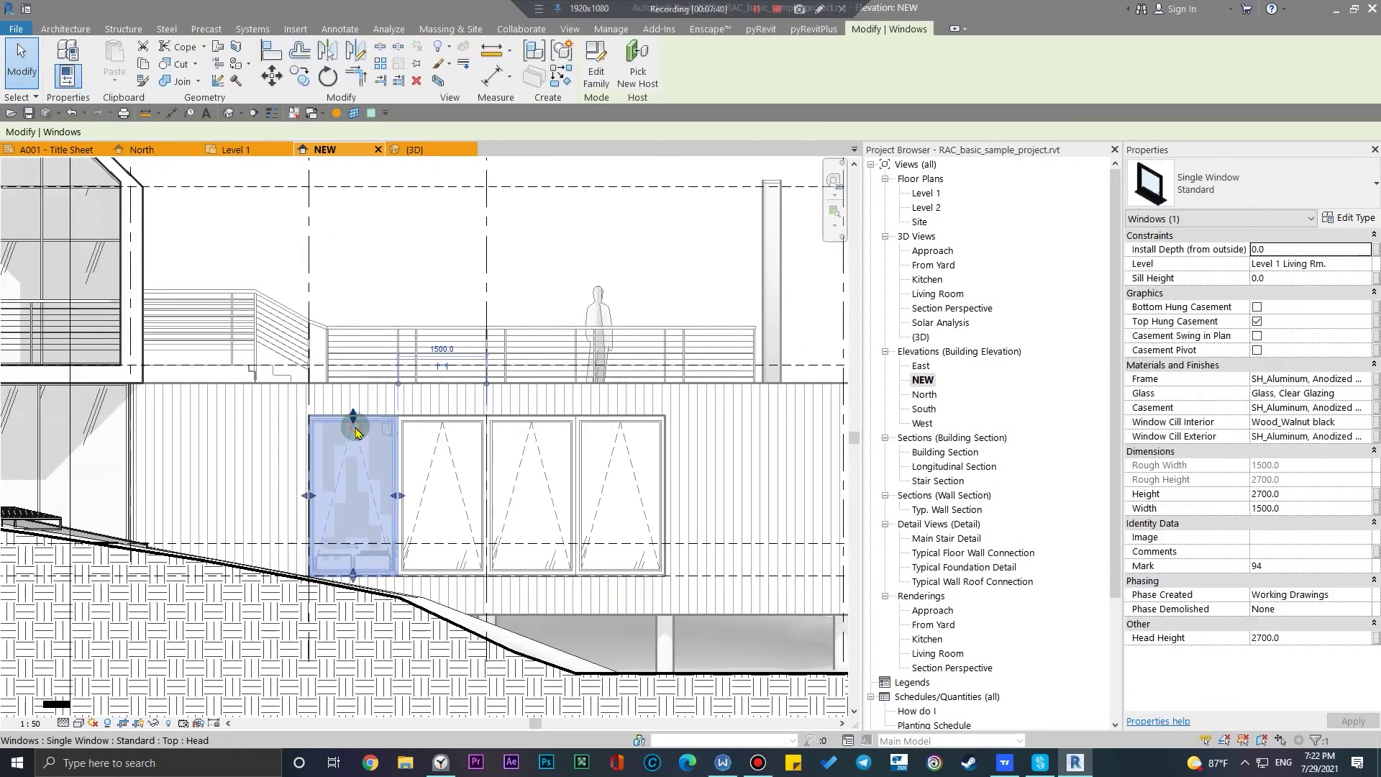
# Add the wing's other three windows to the selection and choose Glass - Aalto - White Paint as their glass material
pyautogui.click(1352, 394)
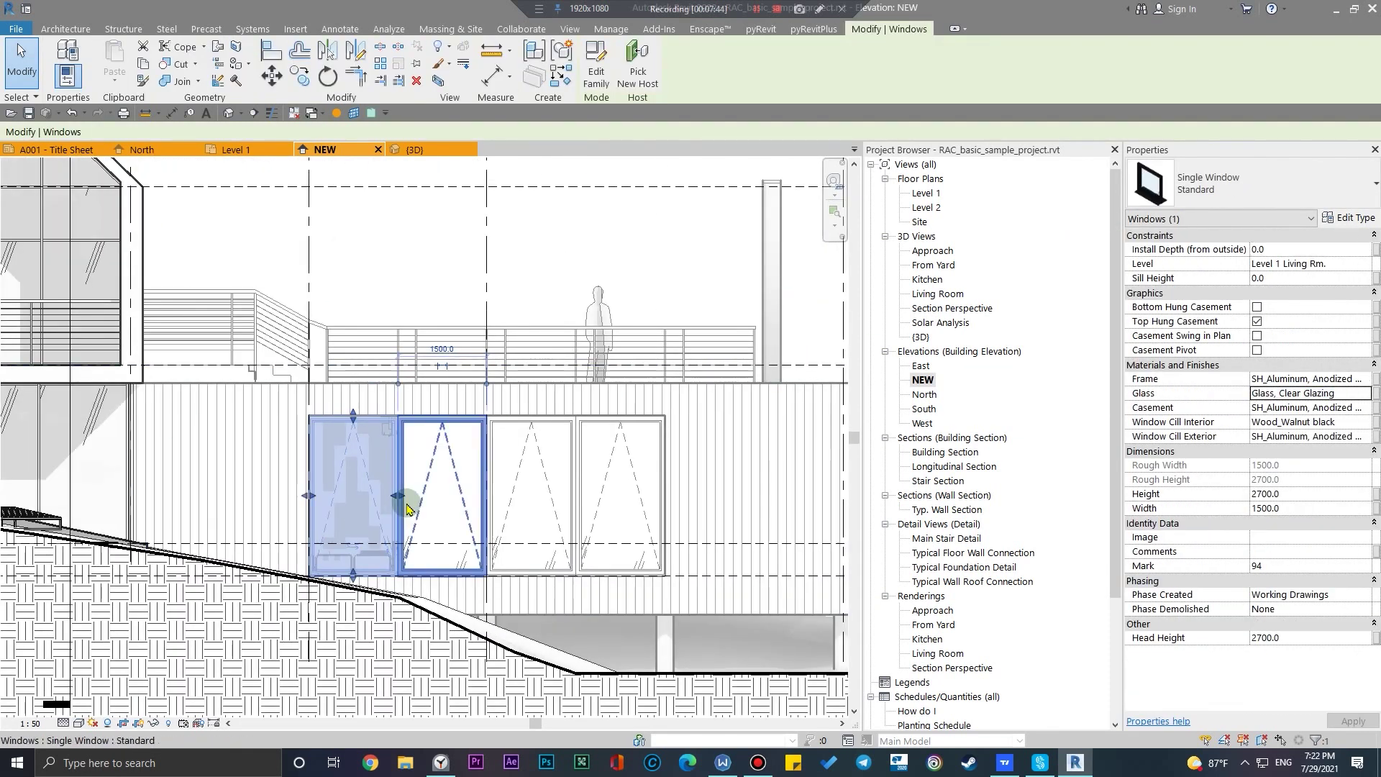
pyautogui.keyDown('ctrl'); pyautogui.click(432, 511); pyautogui.keyUp('ctrl')
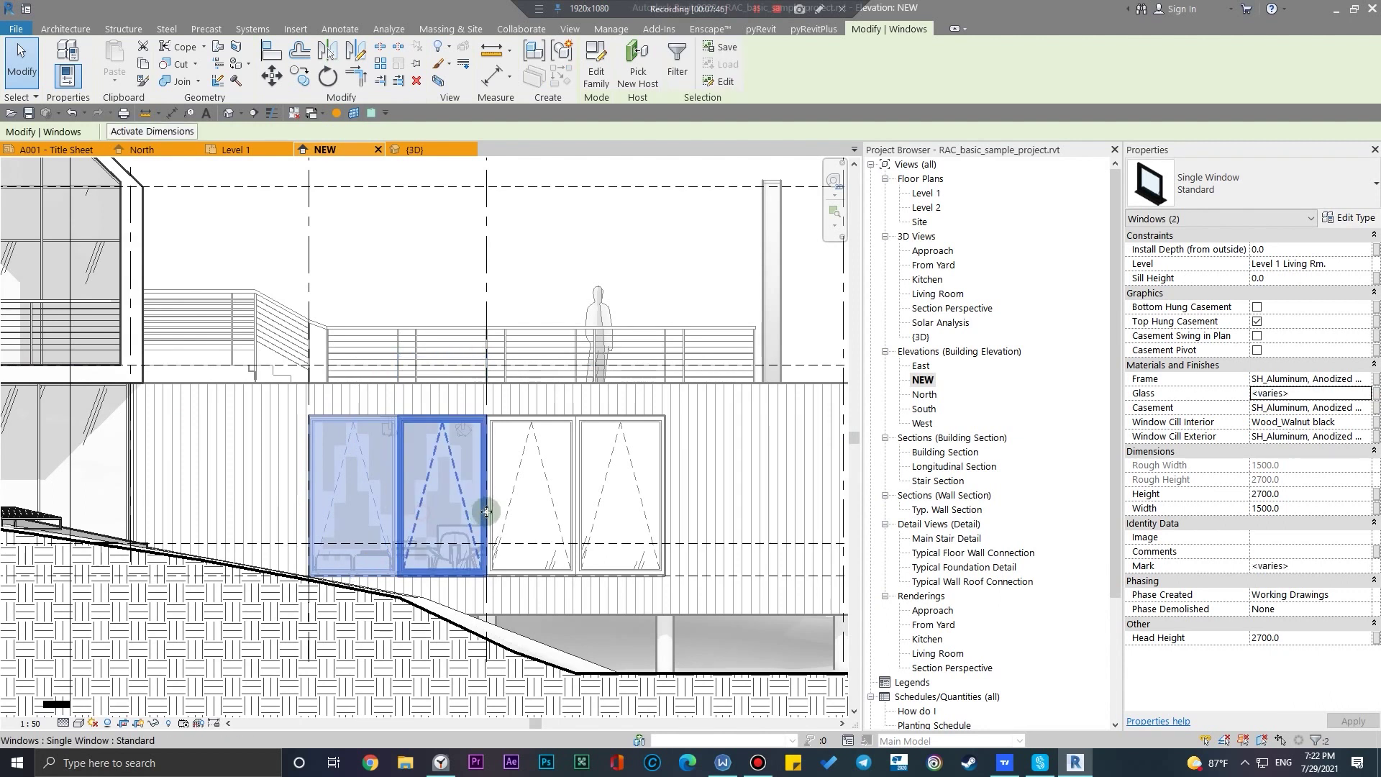
pyautogui.keyDown('ctrl'); pyautogui.click(540, 499); pyautogui.keyUp('ctrl')
pyautogui.keyDown('ctrl'); pyautogui.click(603, 502); pyautogui.keyUp('ctrl')
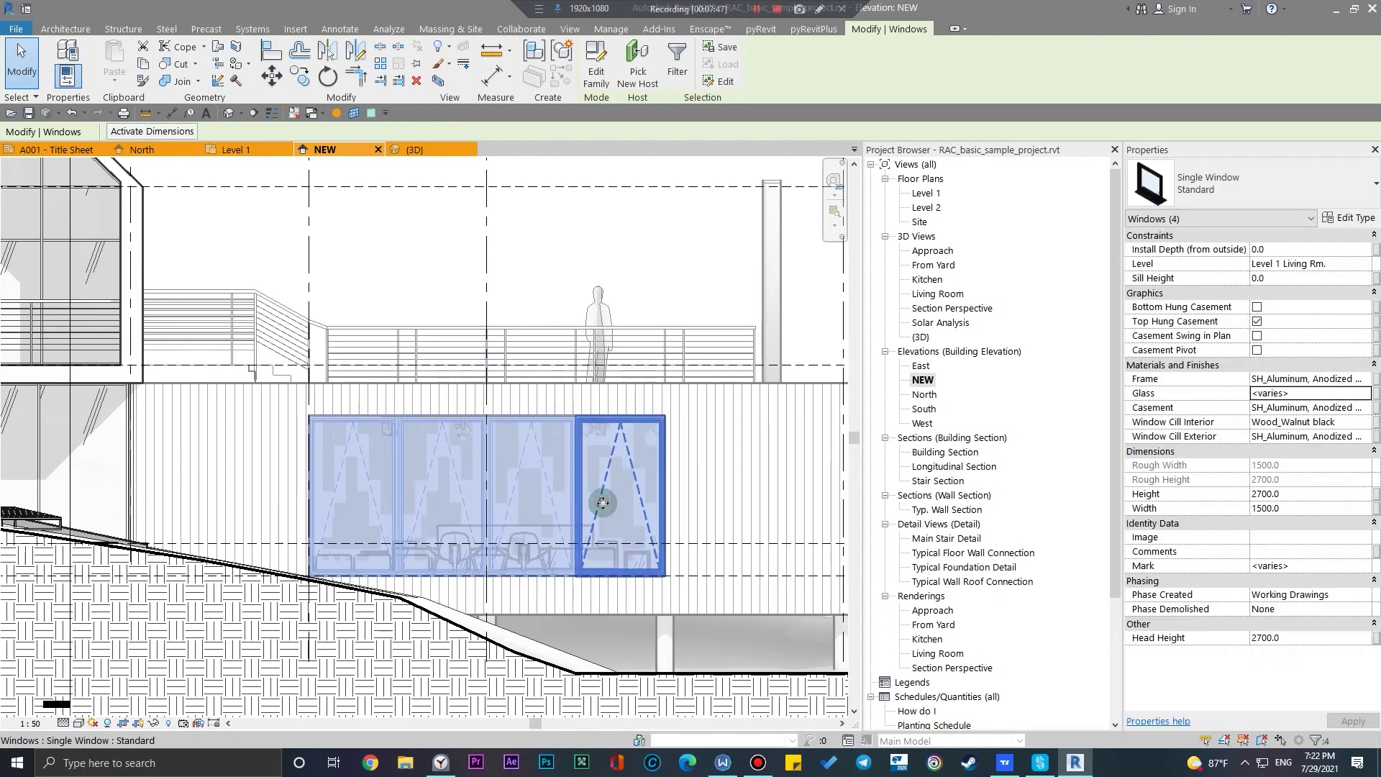
pyautogui.click(1363, 396)
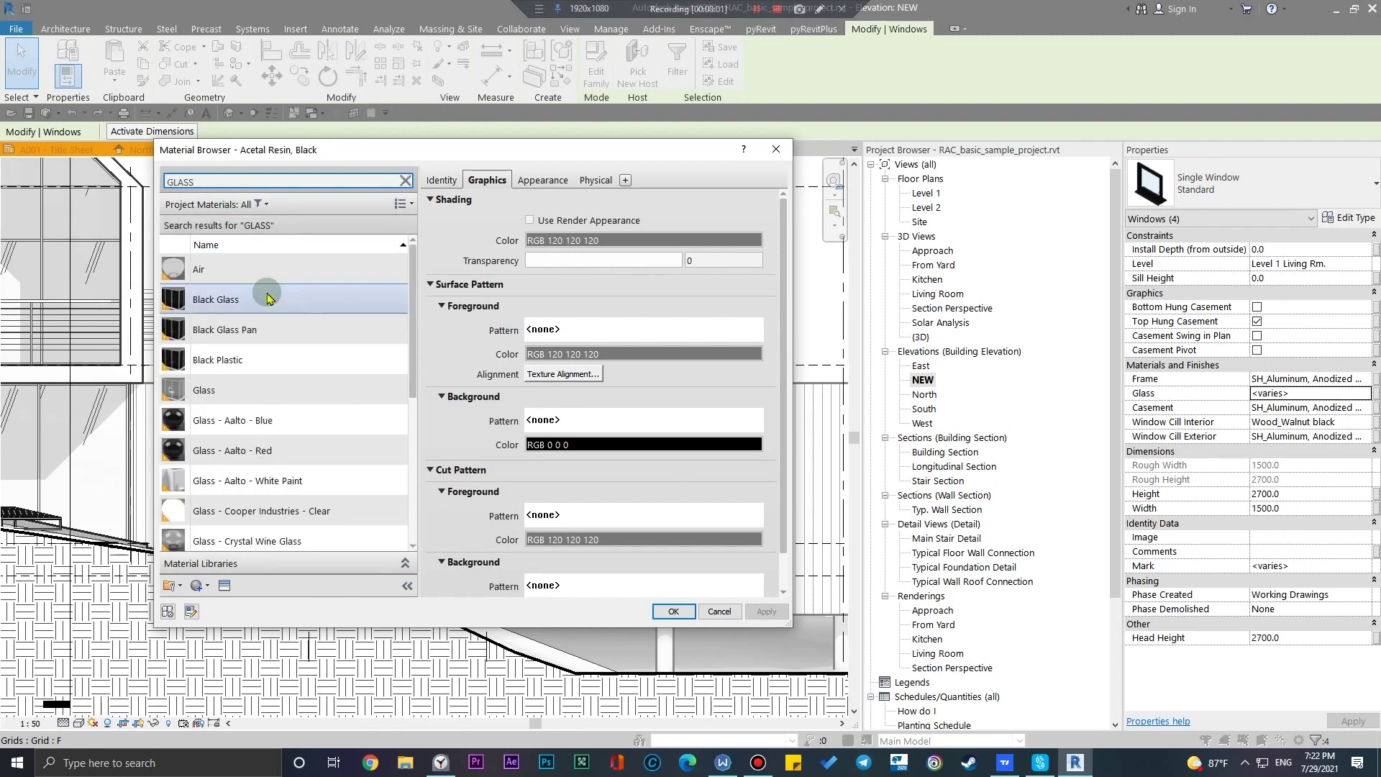
pyautogui.click(302, 479)
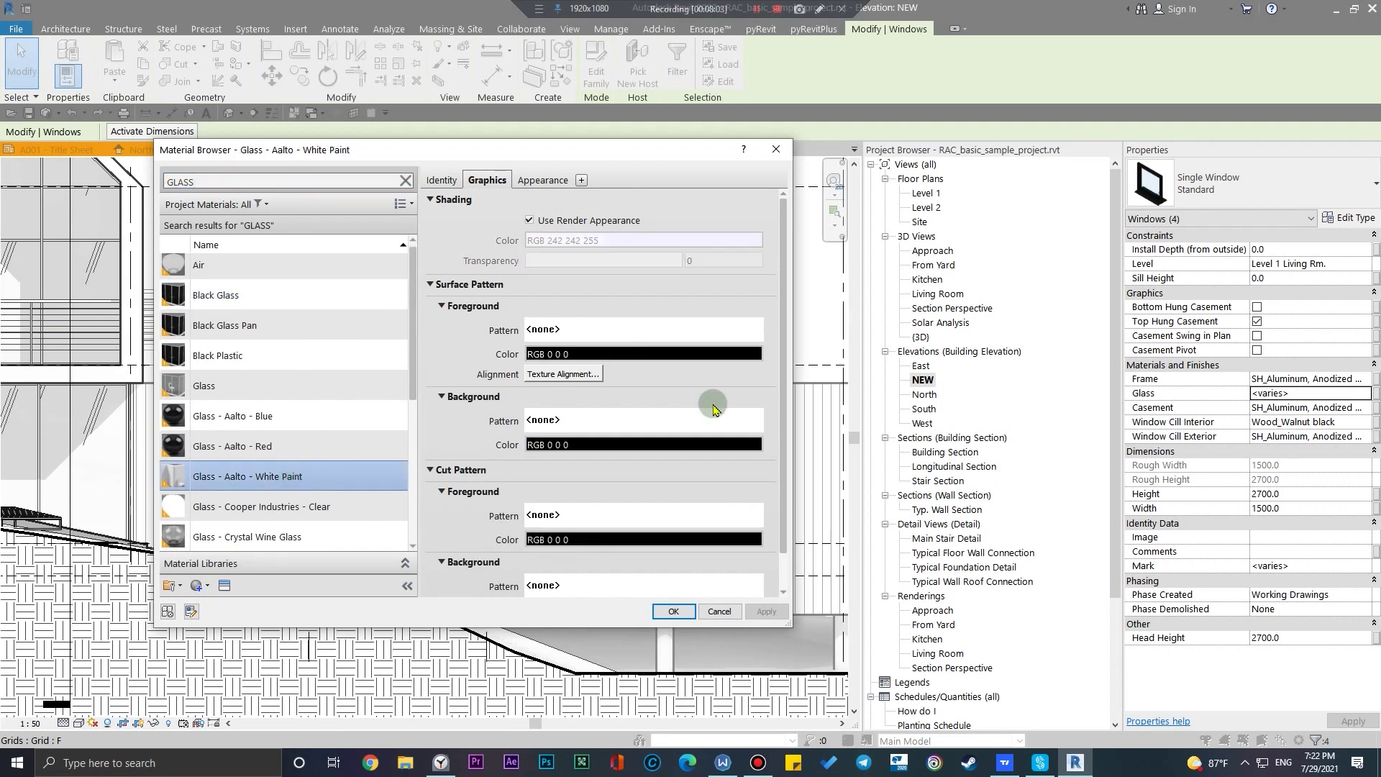
# Turn off the render appearance for the white paint glass material's shading and set its transparency to 49
pyautogui.click(585, 220)
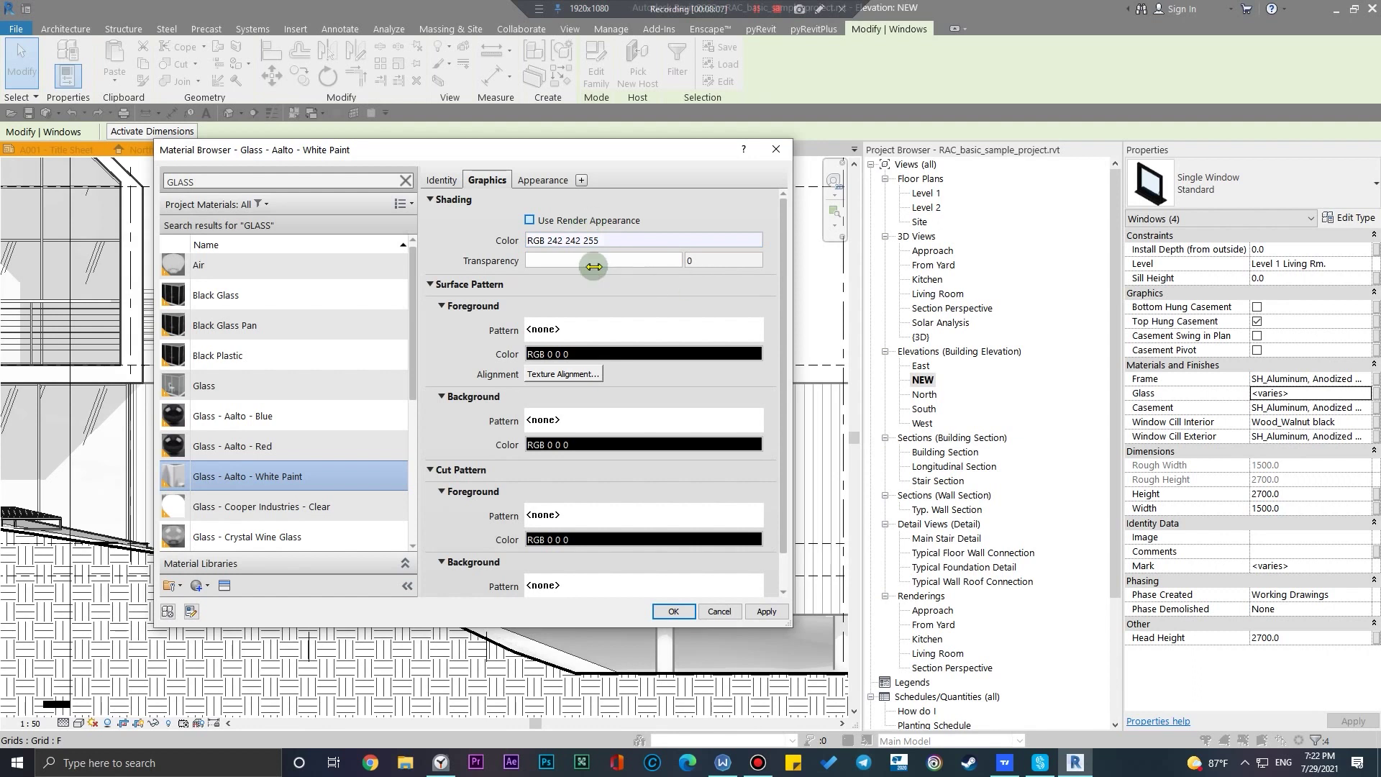
pyautogui.moveTo(564, 268); pyautogui.dragTo(659, 269)
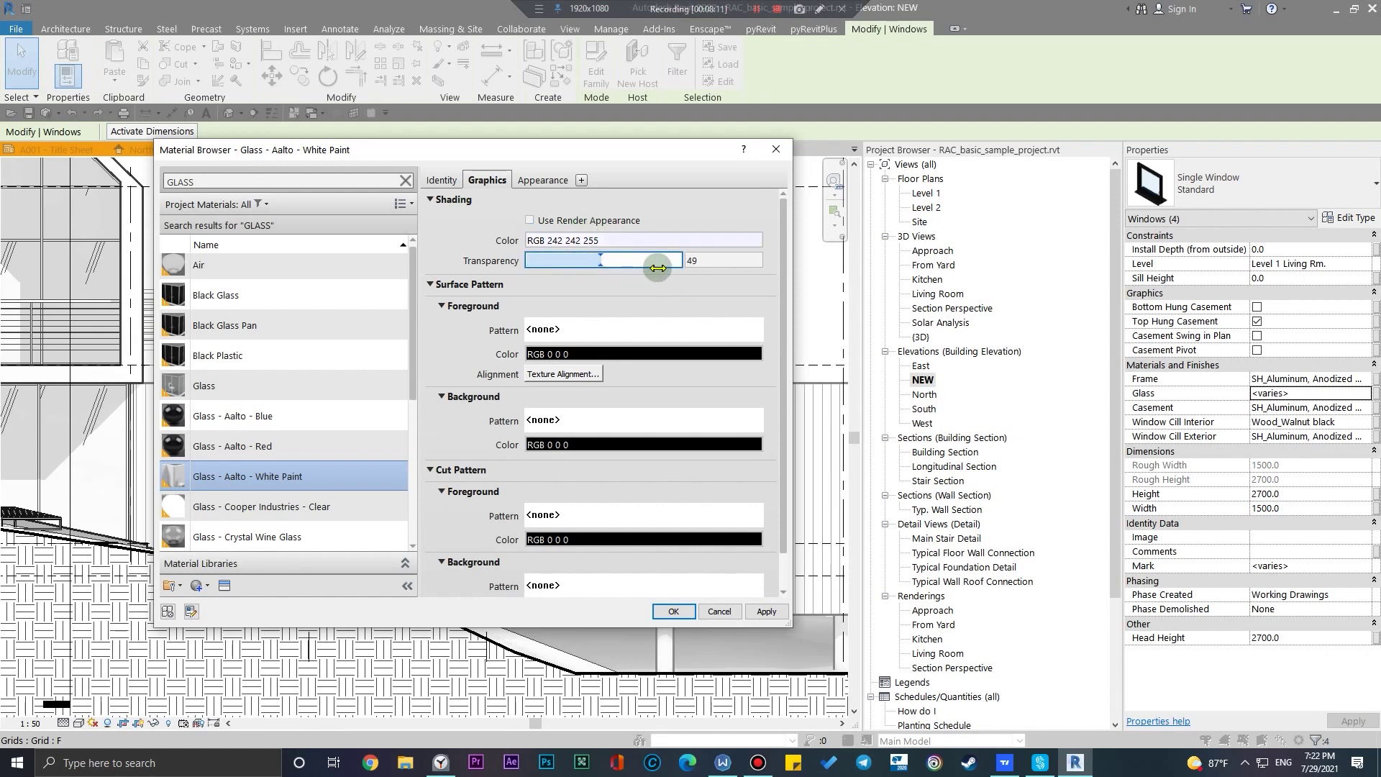
pyautogui.scroll(1, 355, 358)
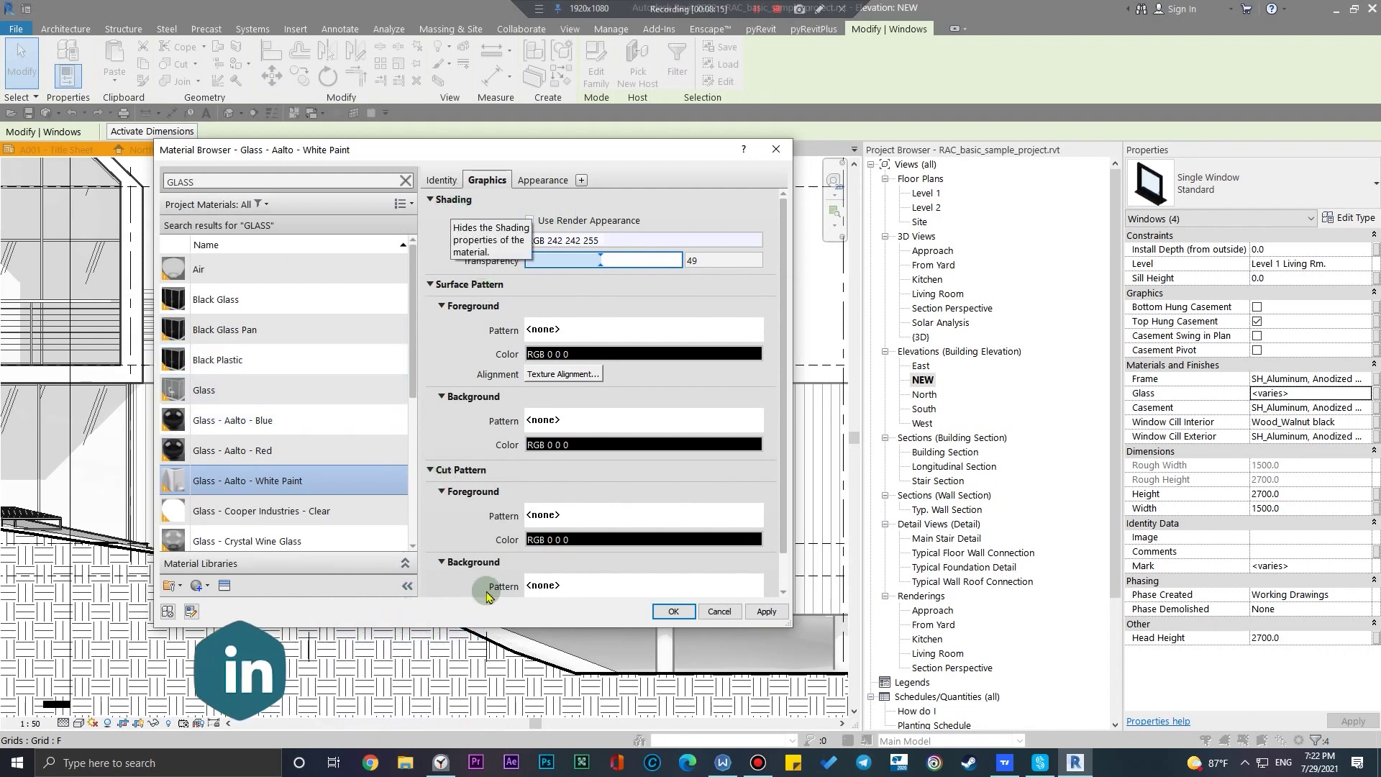
pyautogui.scroll(-1, 323, 478)
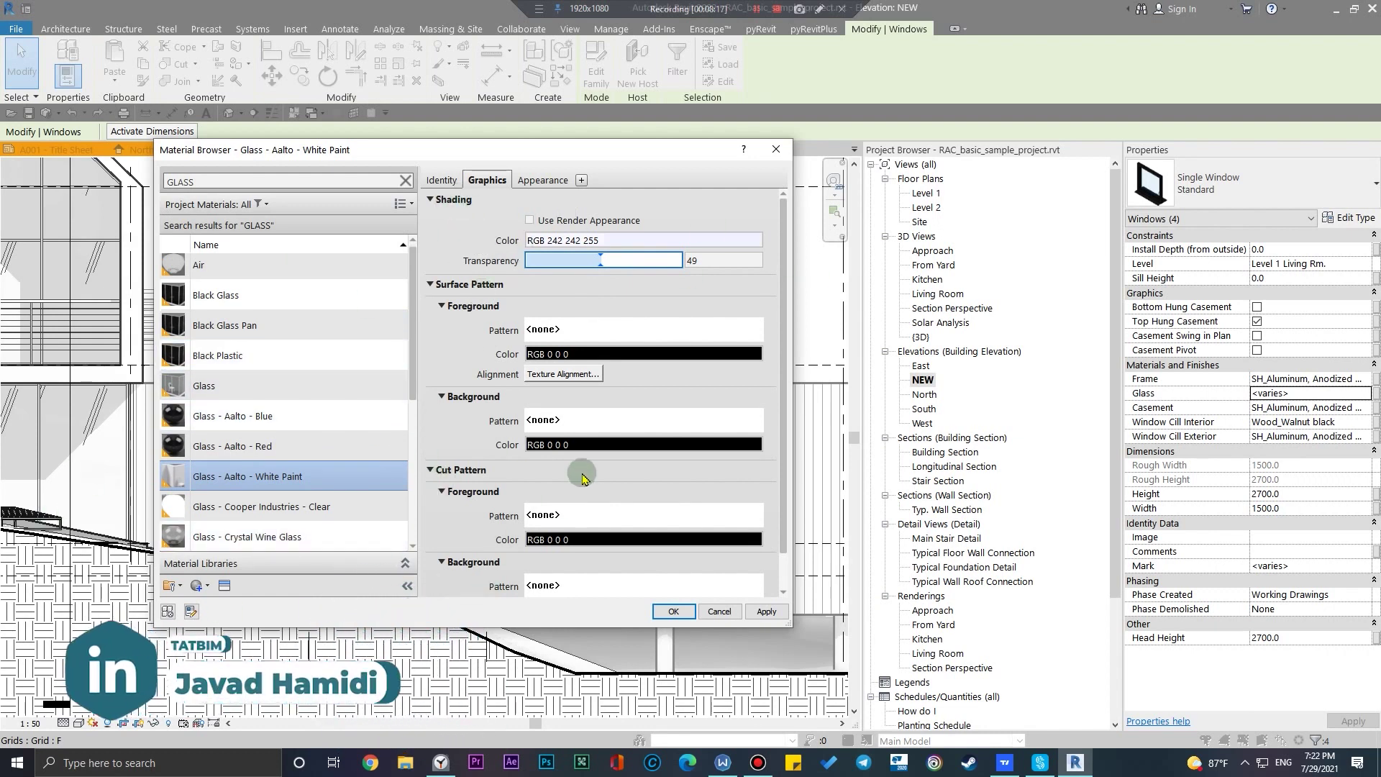
# Give the glass material a solid fill surface foreground pattern in RGB 242 242 255 and apply the material to the windows
pyautogui.click(543, 327)
pyautogui.click(503, 362)
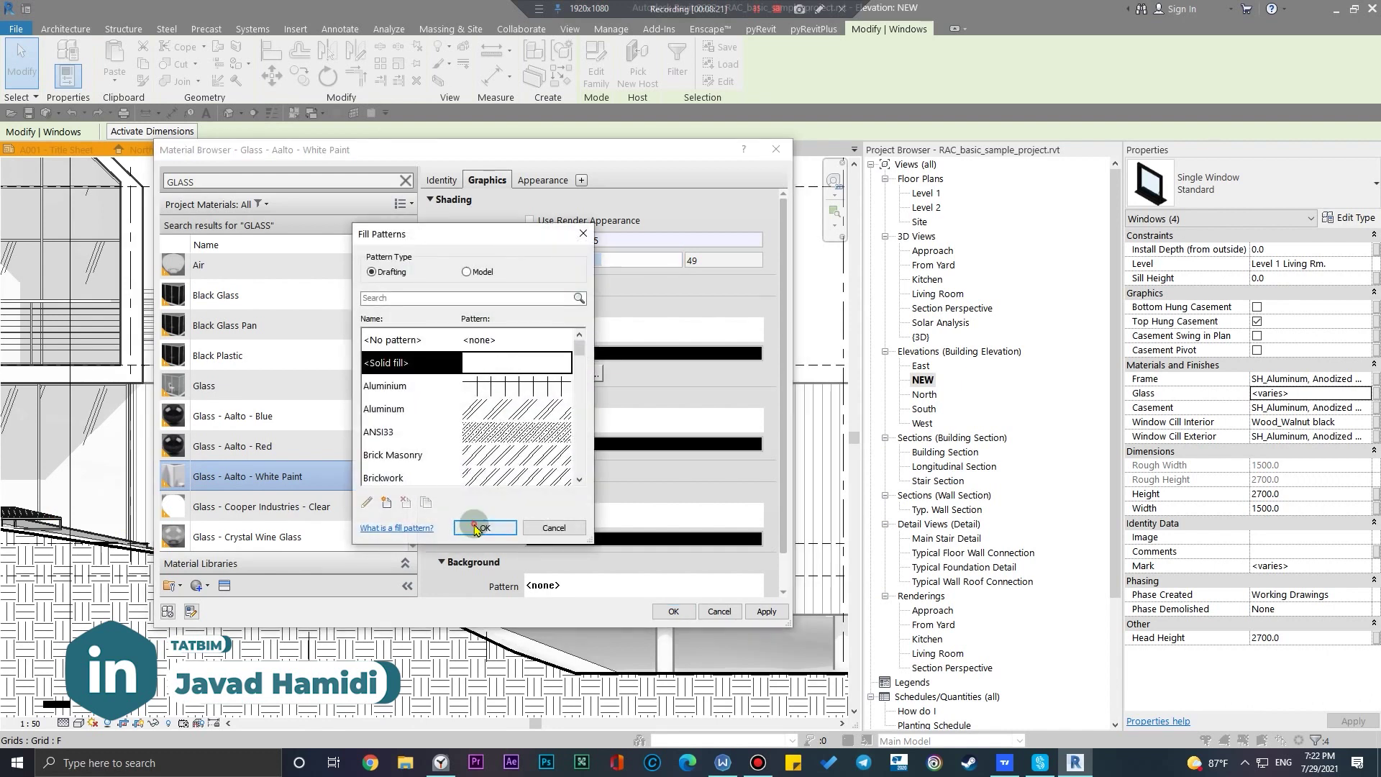
pyautogui.click(483, 528)
pyautogui.click(598, 353)
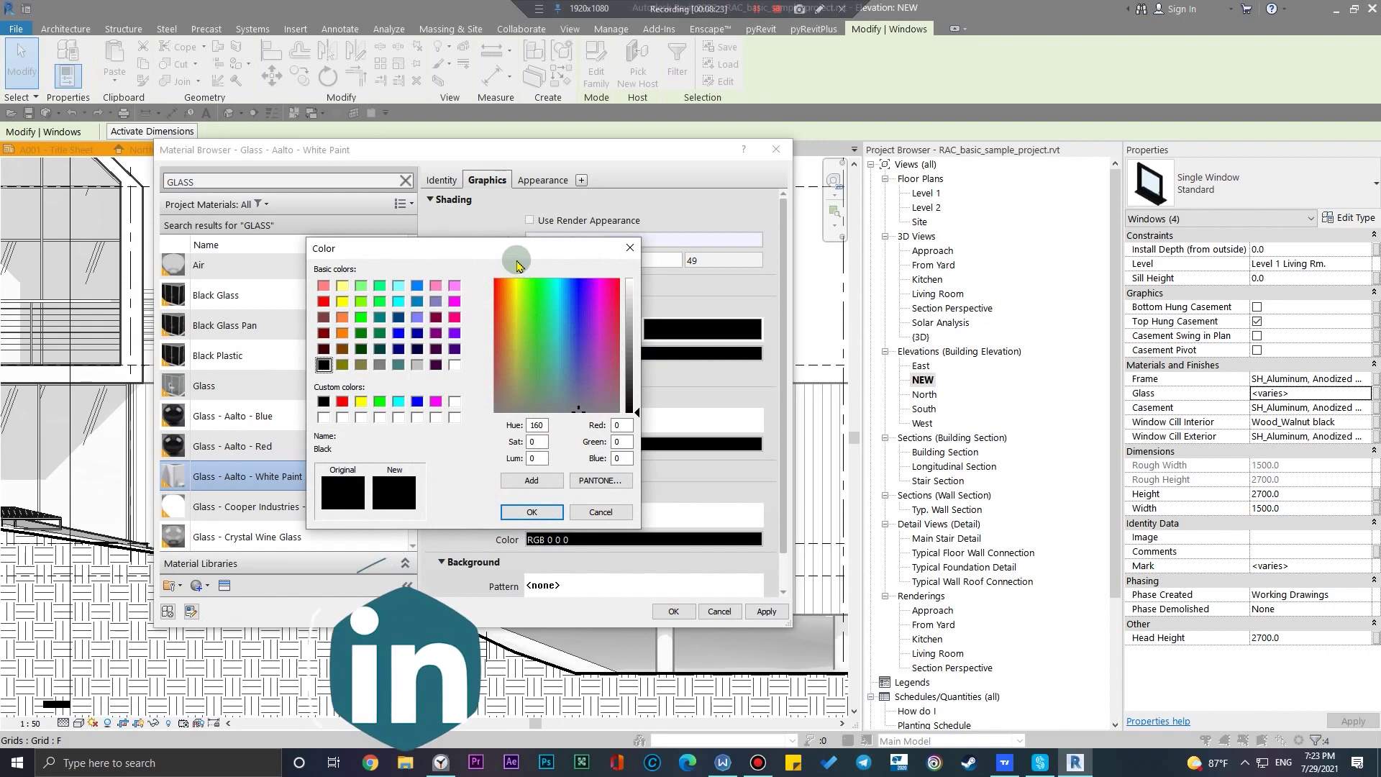
pyautogui.moveTo(518, 261); pyautogui.dragTo(1035, 273)
pyautogui.doubleClick(1146, 438)
pyautogui.write('242')
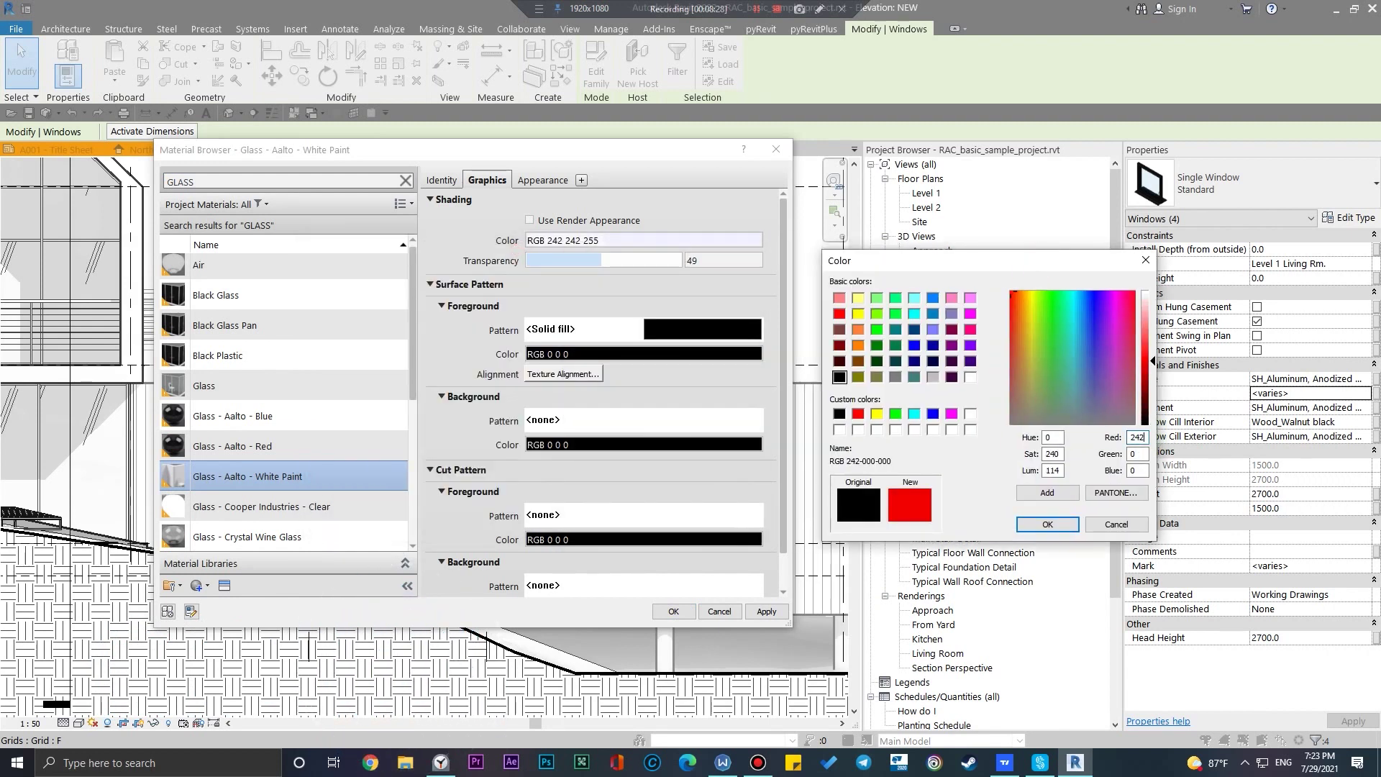
pyautogui.write('242')
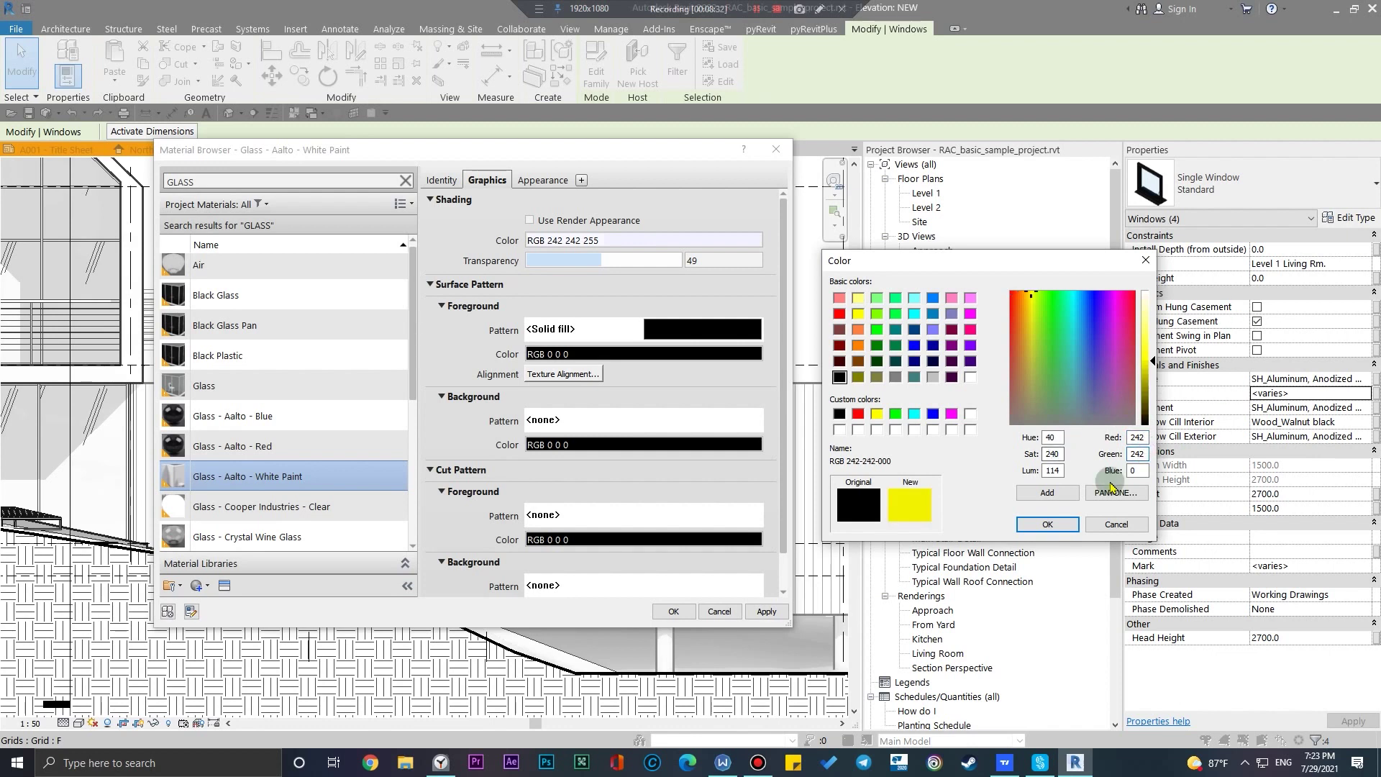
pyautogui.write('25')
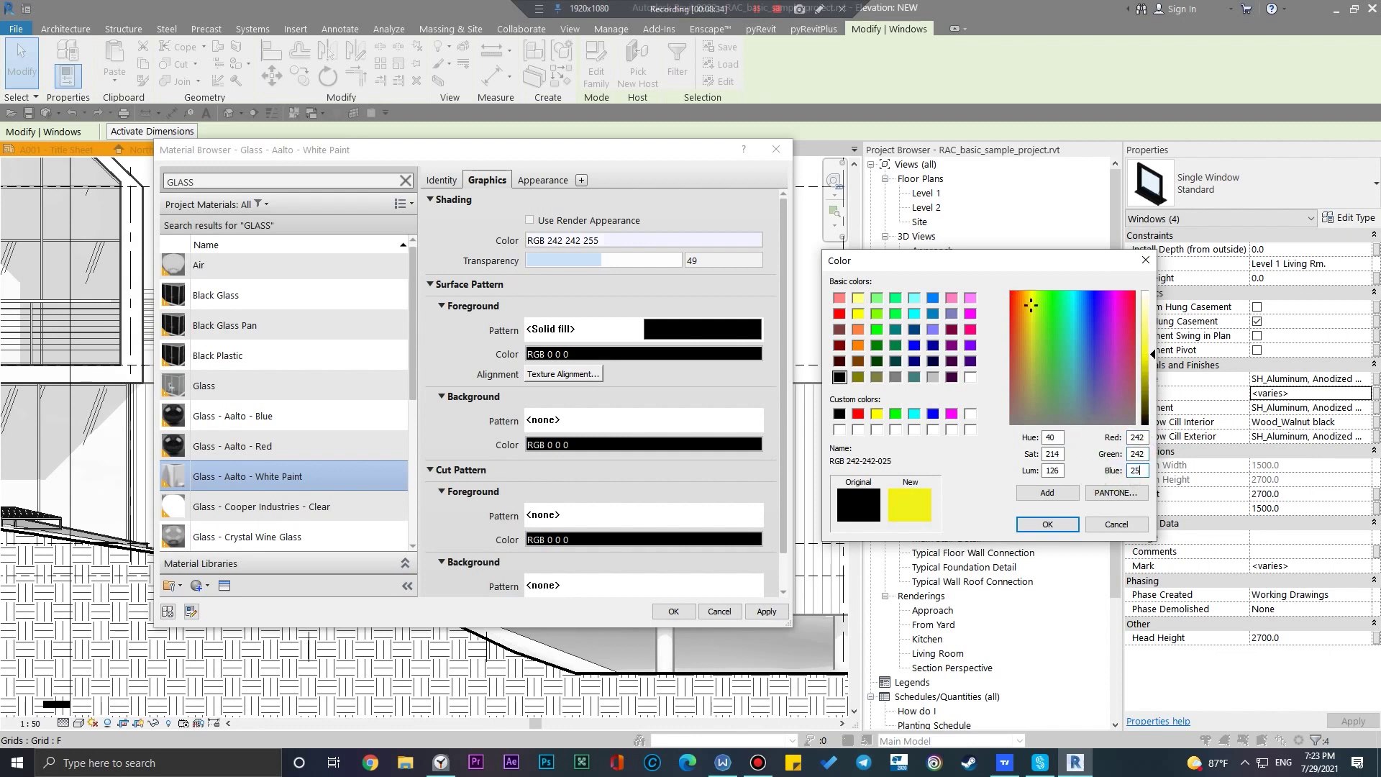
pyautogui.write('5')
pyautogui.click(1048, 524)
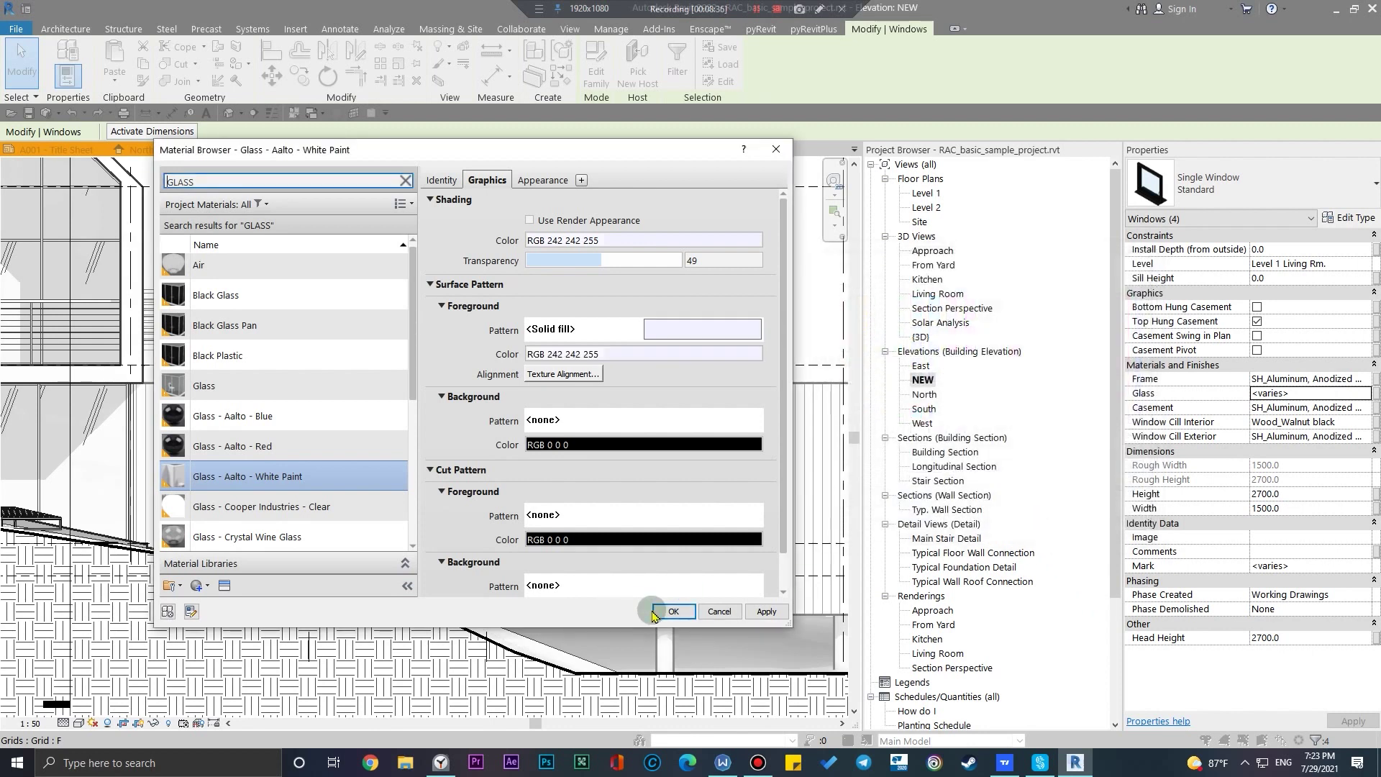
pyautogui.click(674, 611)
# Clear the window selection and examine the glass fill on the wing's windows and the glazing of the gabled facade
pyautogui.scroll(-3, 576, 583)
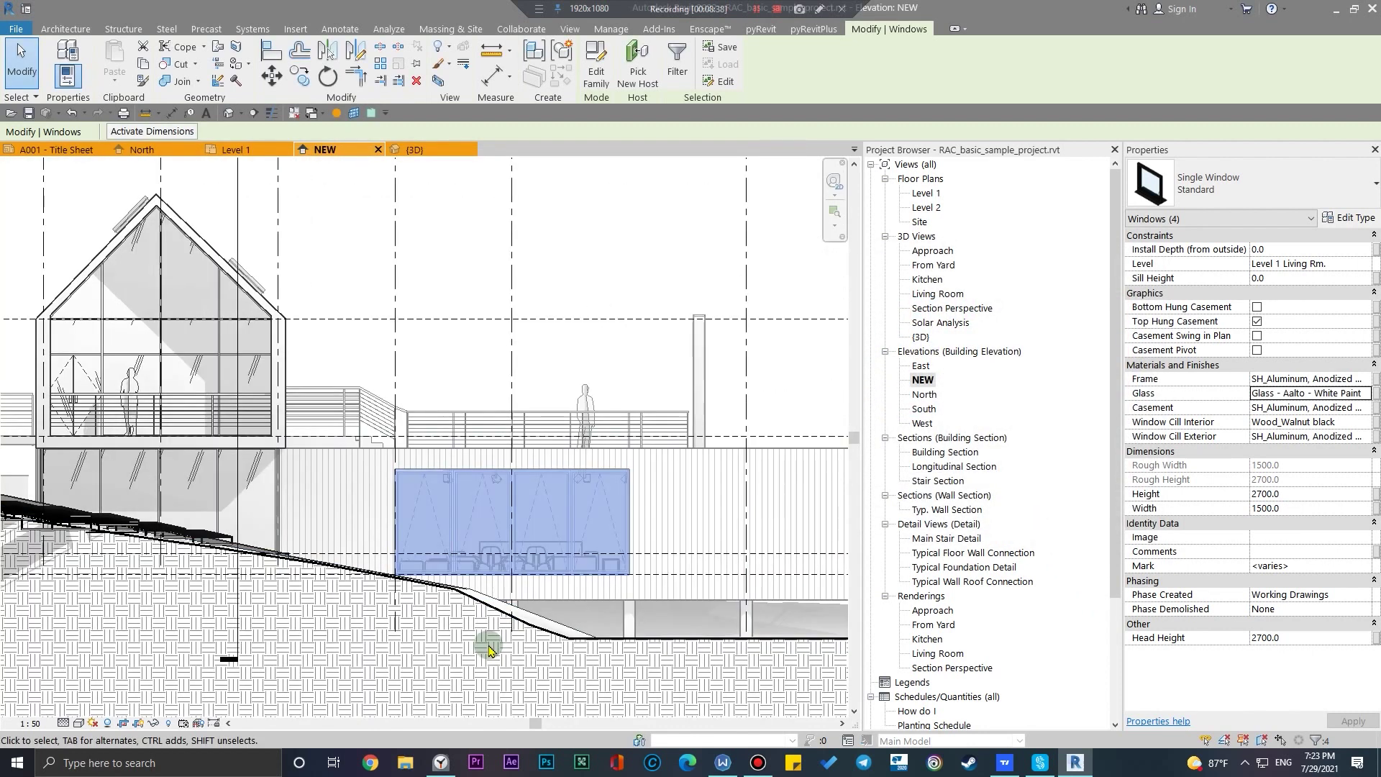
pyautogui.press('Escape')
pyautogui.scroll(5, 475, 618)
pyautogui.scroll(2, 410, 385)
pyautogui.scroll(-5, 358, 494)
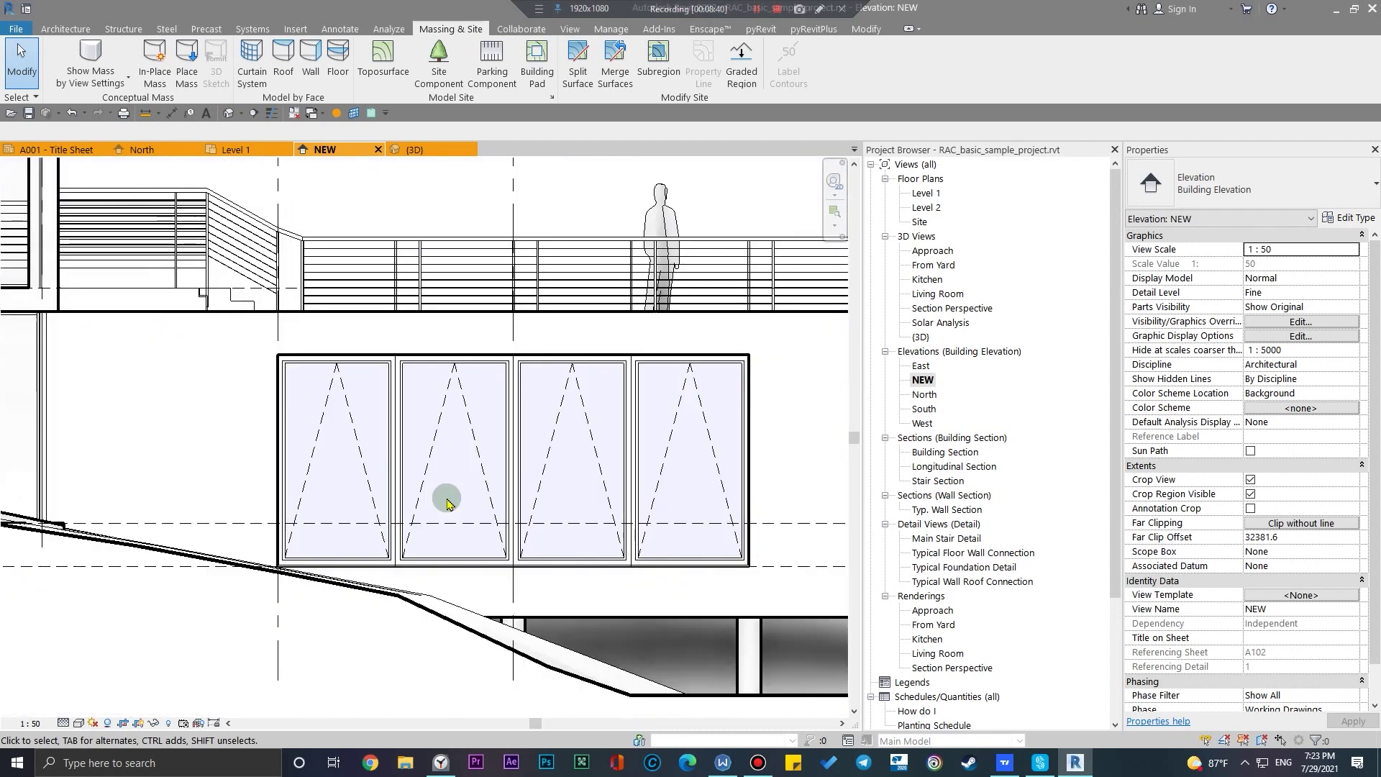
pyautogui.scroll(4, 312, 410)
pyautogui.scroll(5, 312, 410)
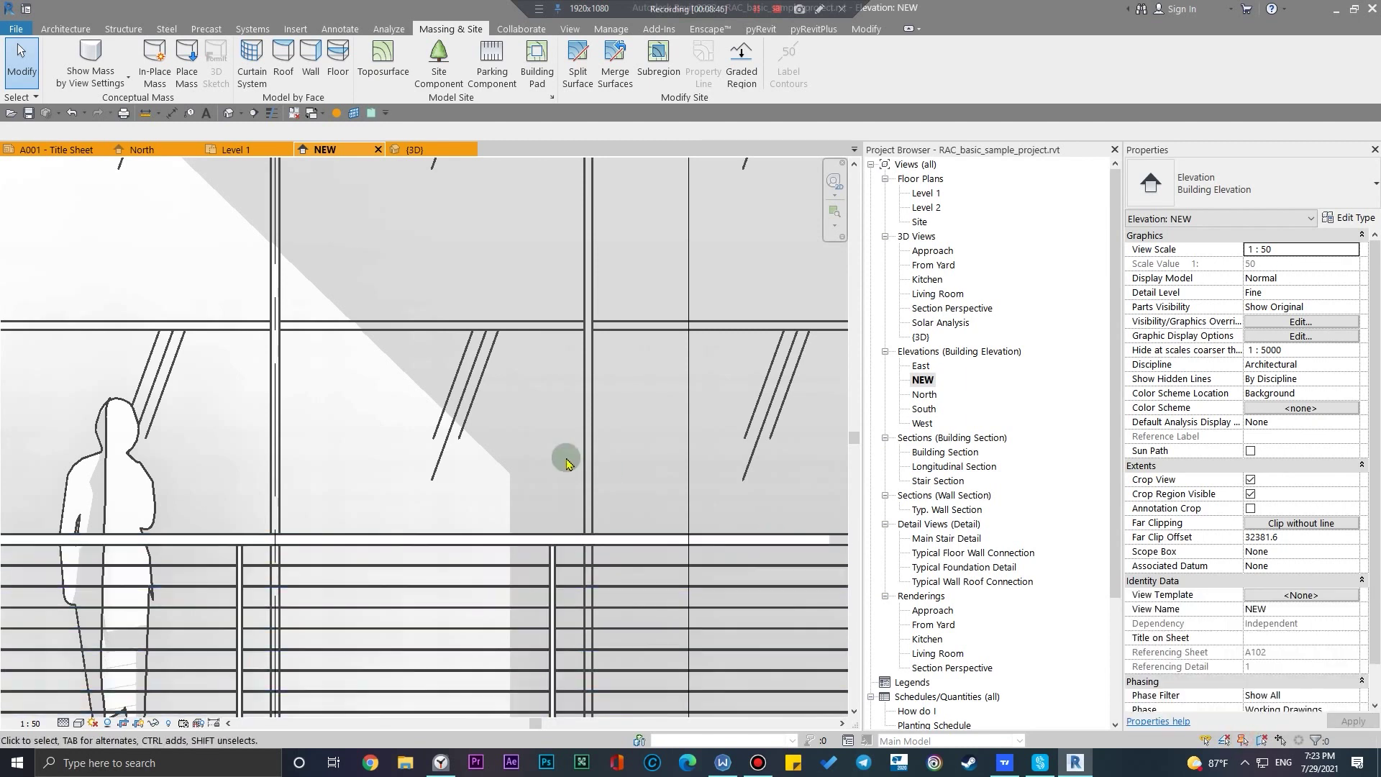
pyautogui.scroll(-3, 532, 406)
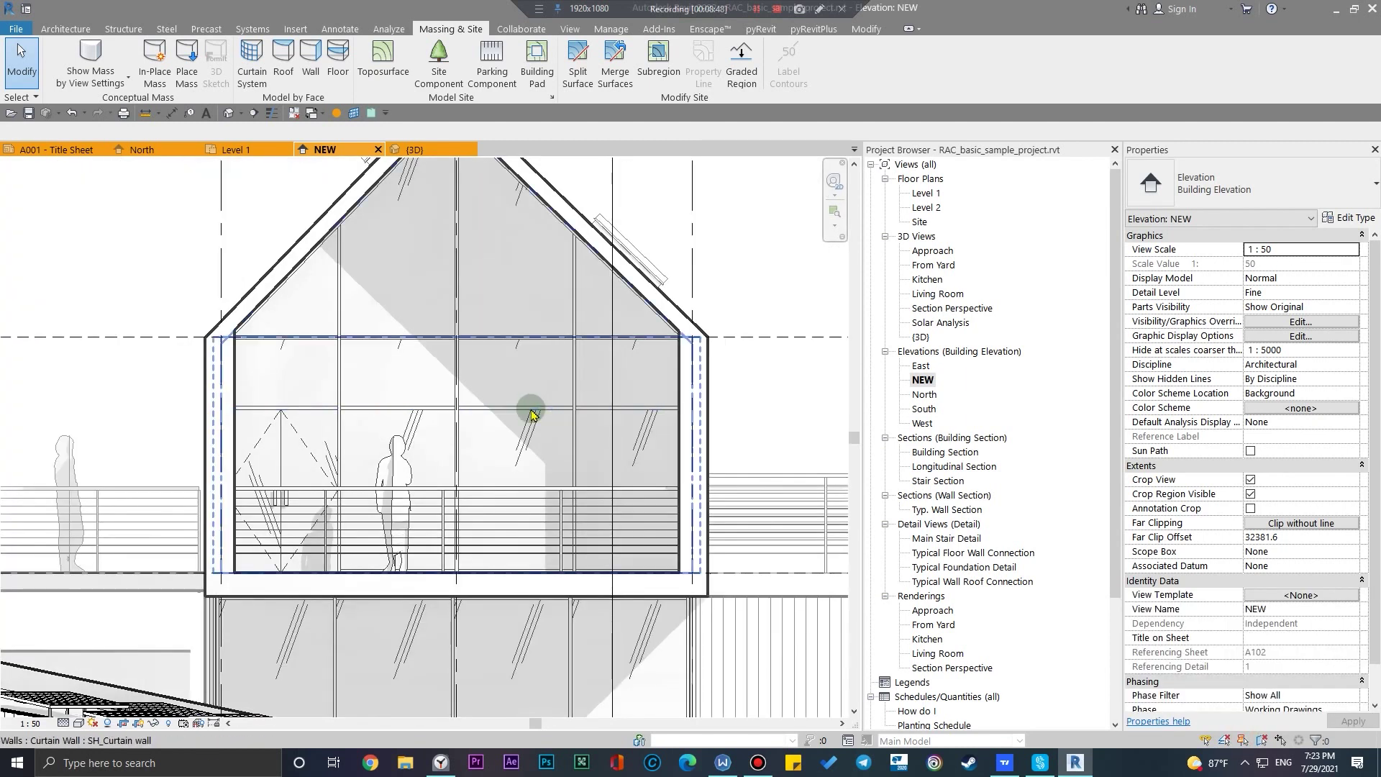
# Select a glazed curtain panel in the gabled facade and extend the selection to all its instances in the entire project
pyautogui.click(532, 415)
pyautogui.scroll(2, 518, 433)
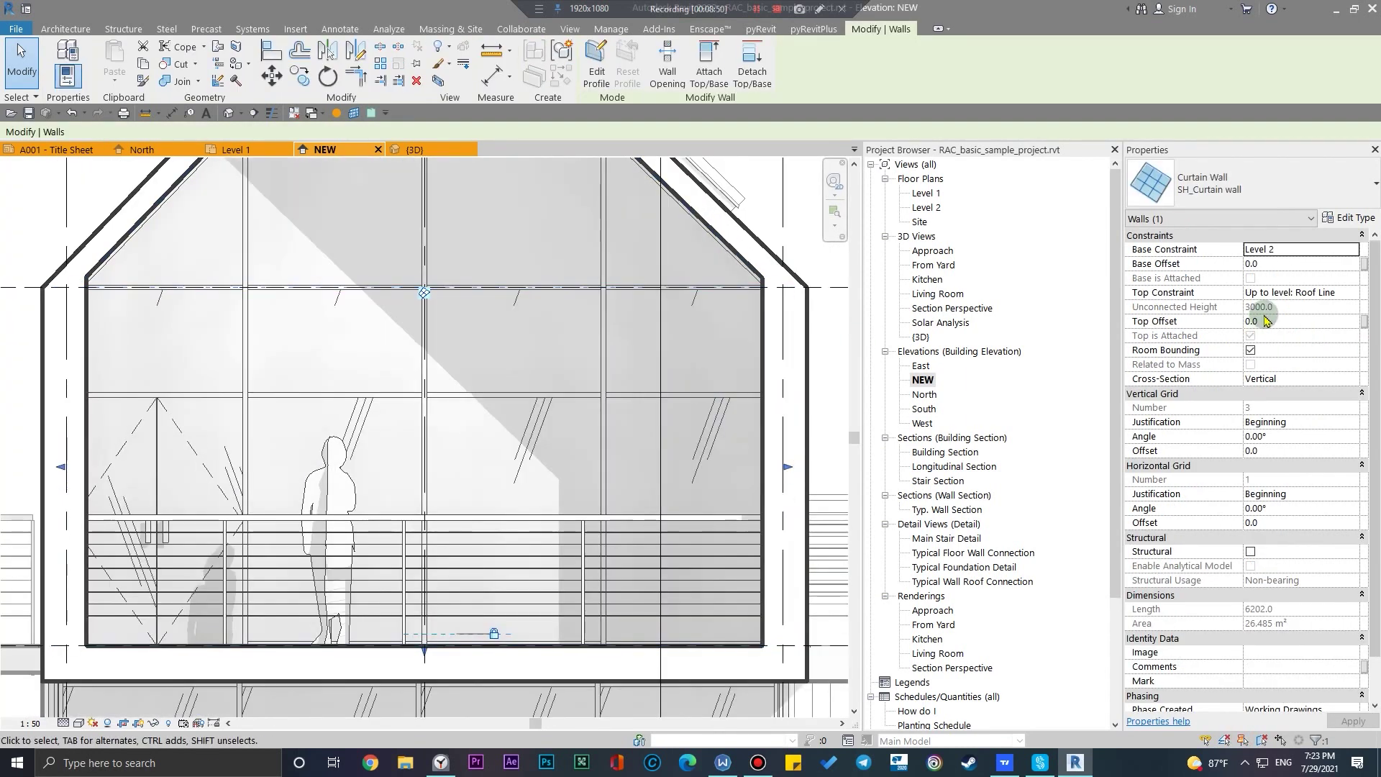
pyautogui.press('Escape')
pyautogui.press('Tab')
pyautogui.press('Tab')
pyautogui.press('Tab')
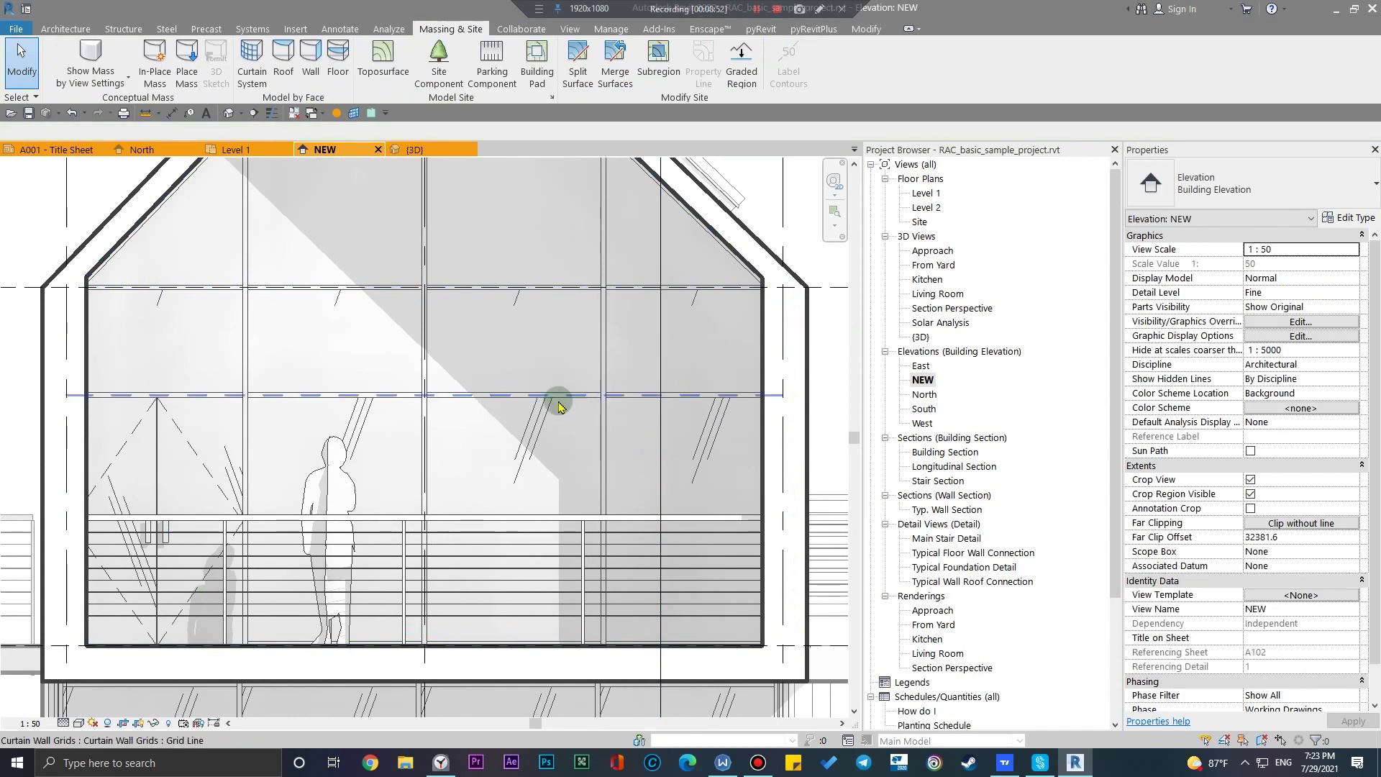
pyautogui.click(561, 405)
pyautogui.scroll(-4, 559, 424)
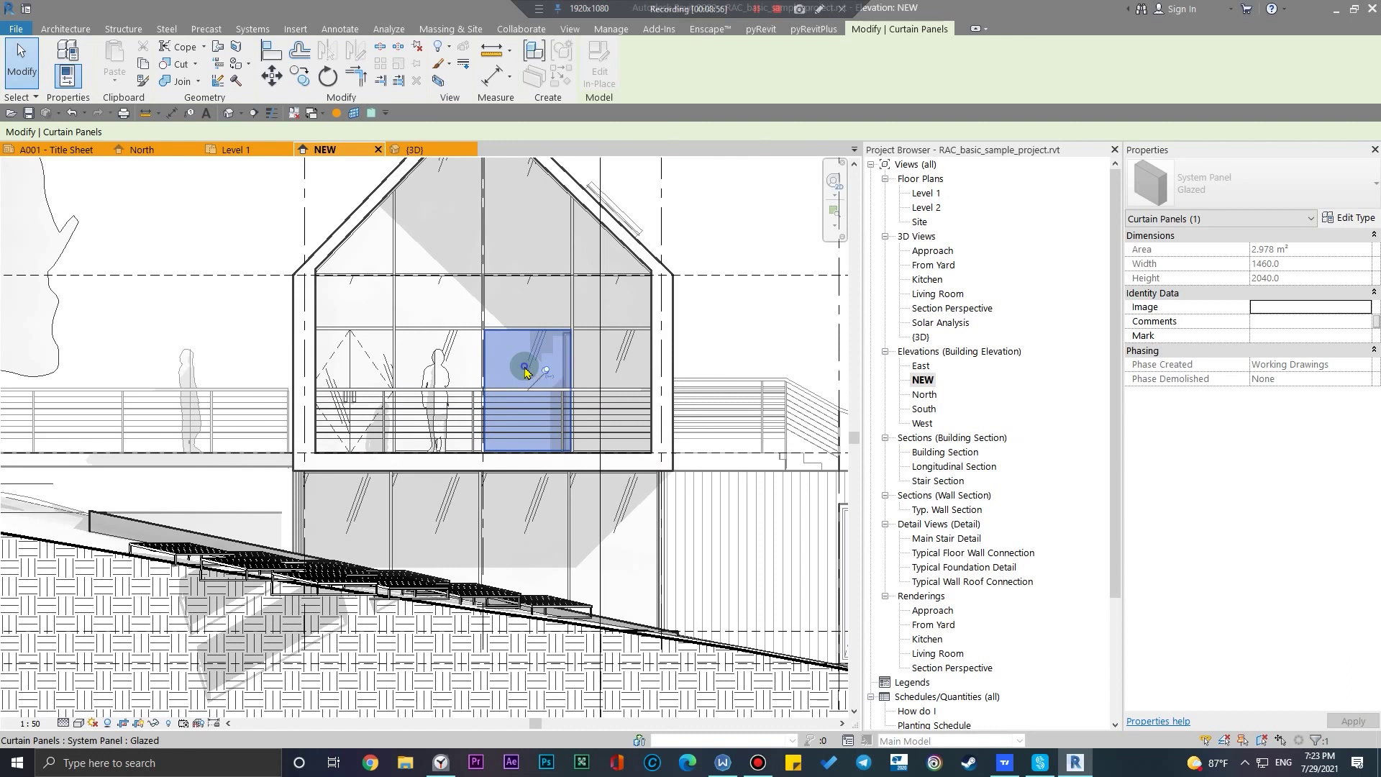
pyautogui.rightClick(526, 371)
pyautogui.moveTo(652, 479)
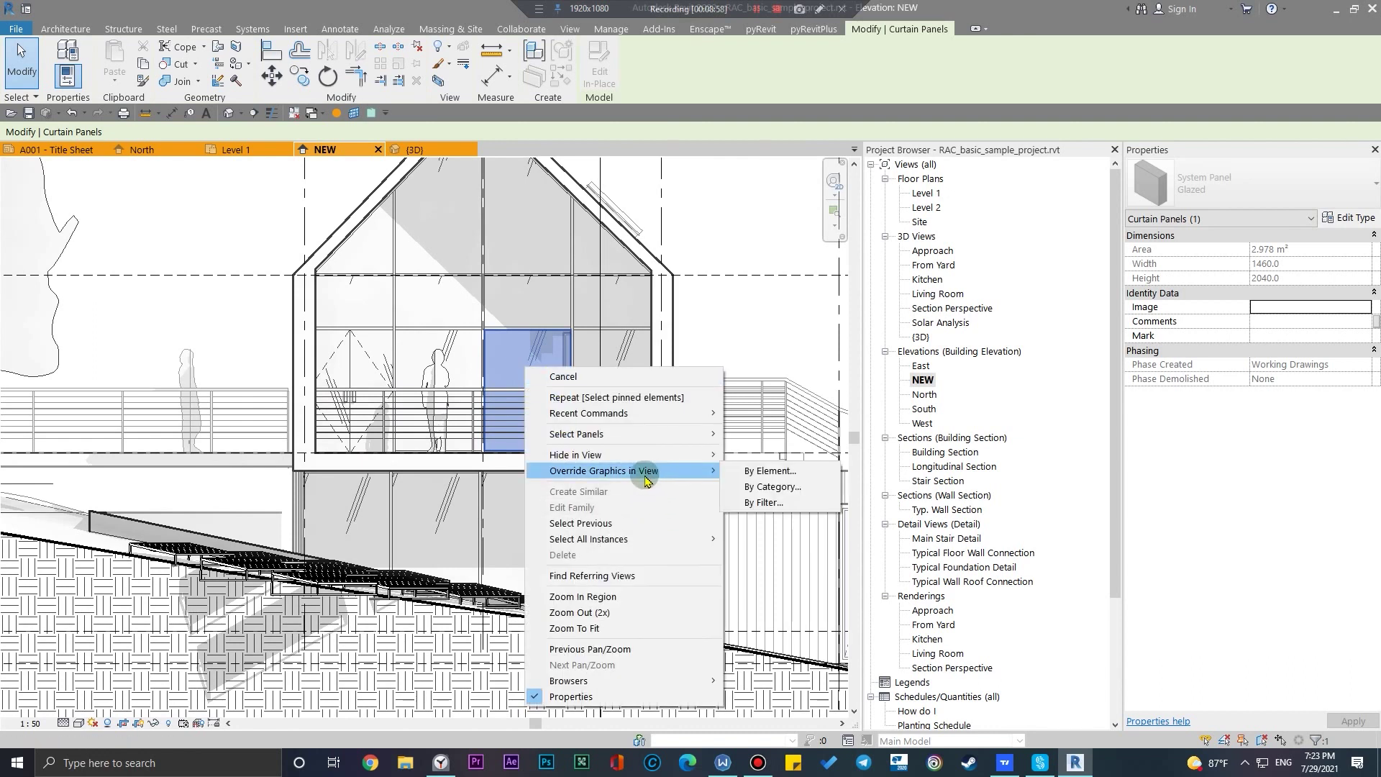
pyautogui.moveTo(630, 539)
pyautogui.click(757, 558)
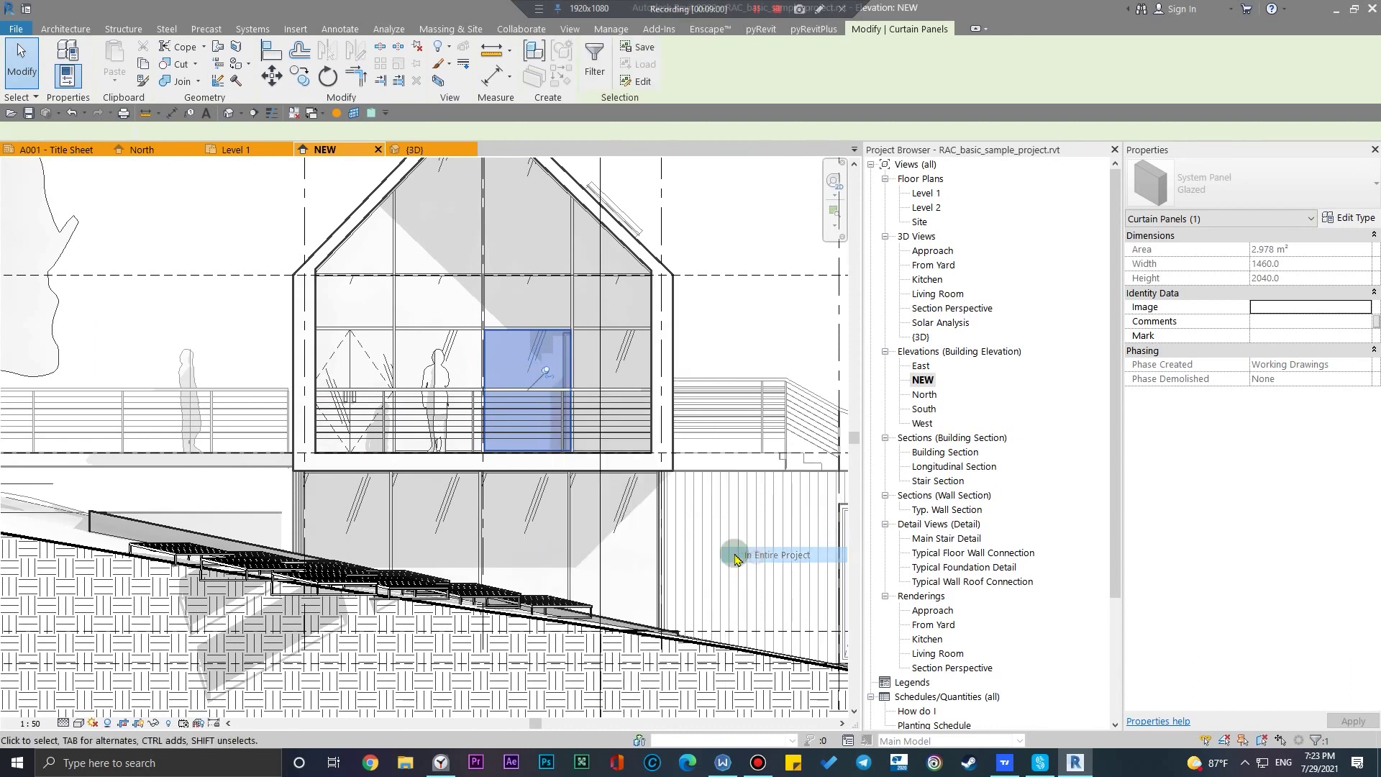
# Change the Glazed system panel type's material to Glass - Aalto - White Paint
pyautogui.click(1347, 218)
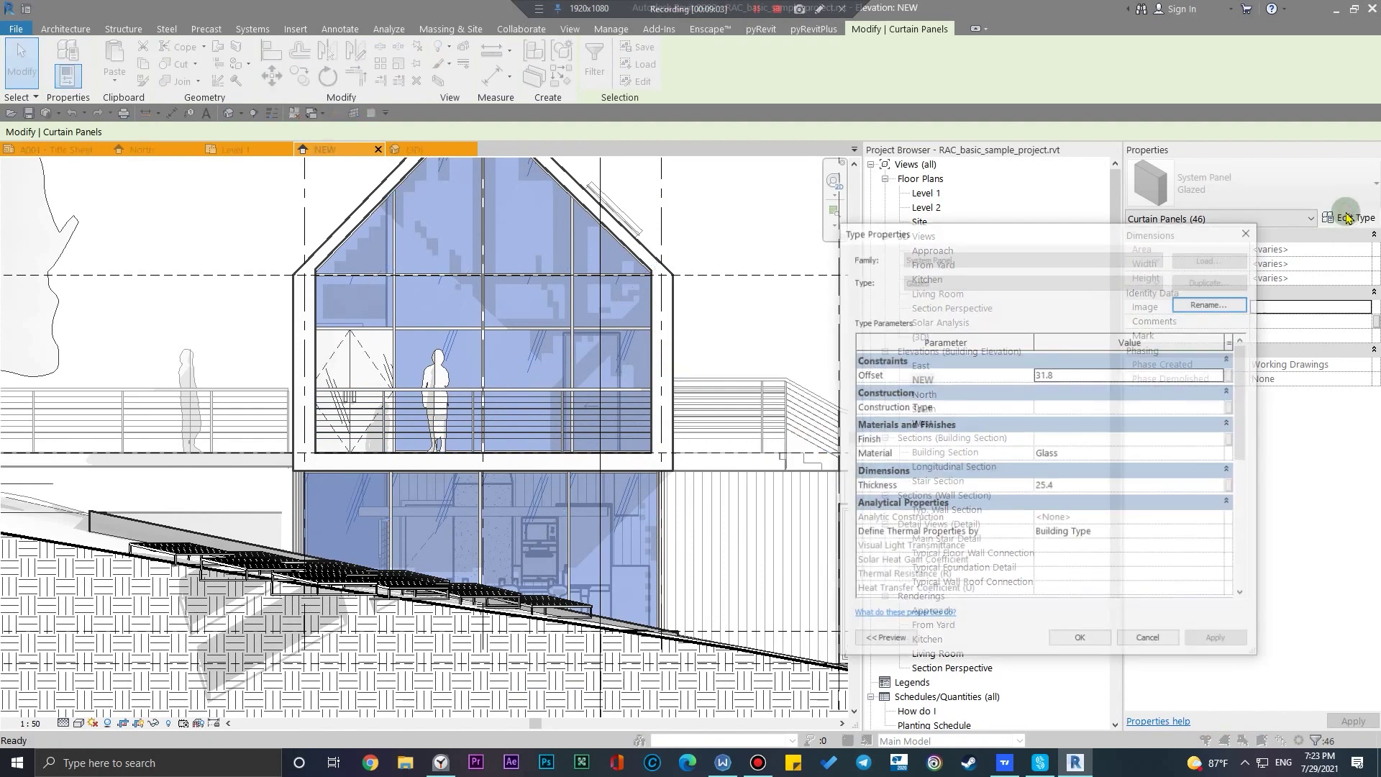
pyautogui.click(1220, 454)
pyautogui.click(1220, 455)
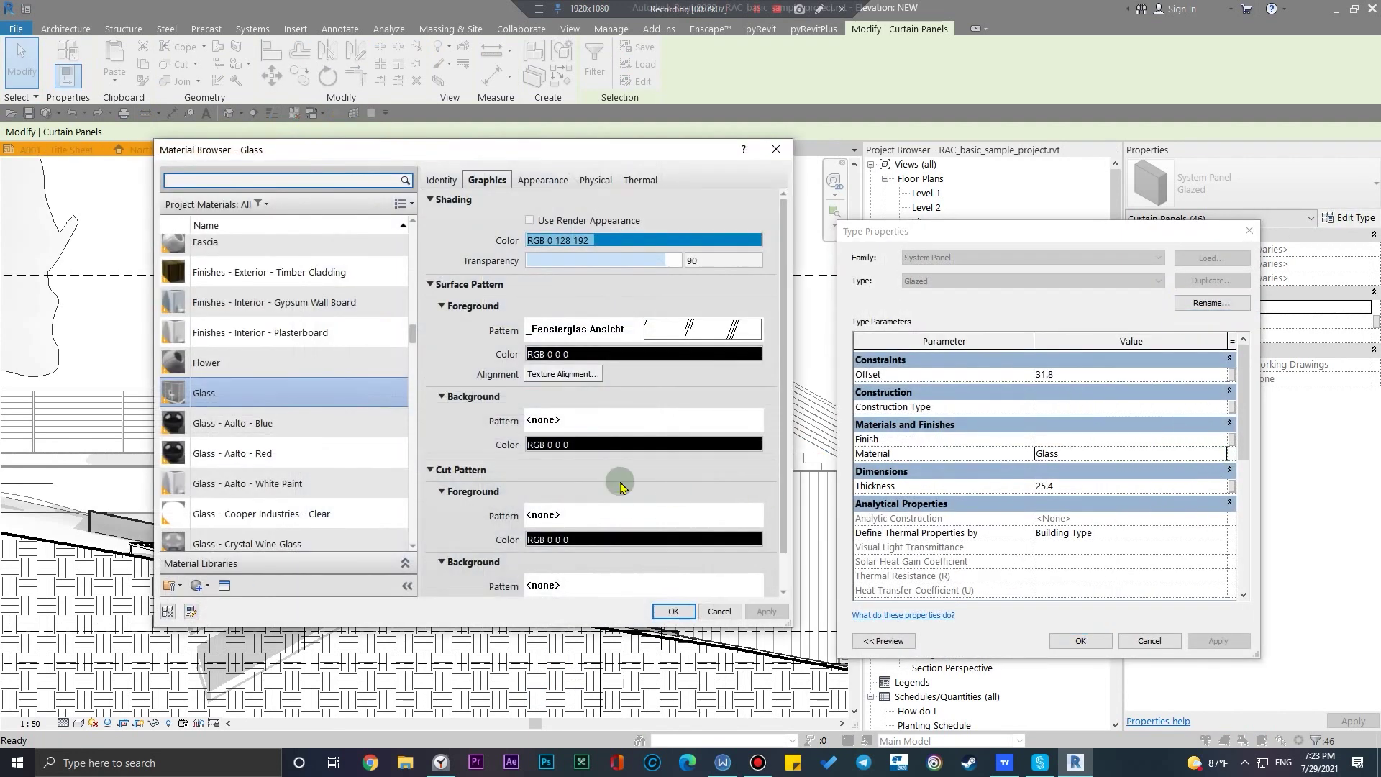
pyautogui.scroll(2, 298, 331)
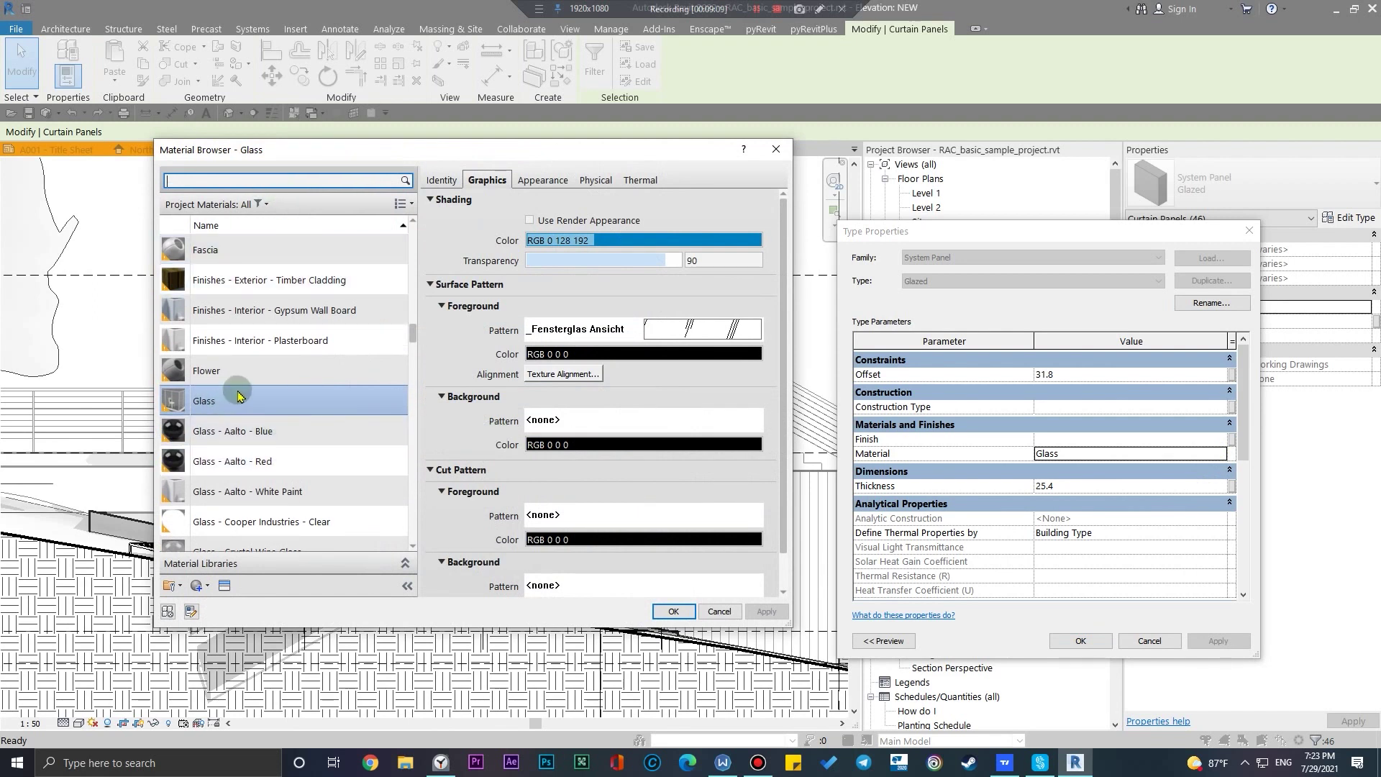
pyautogui.click(245, 177)
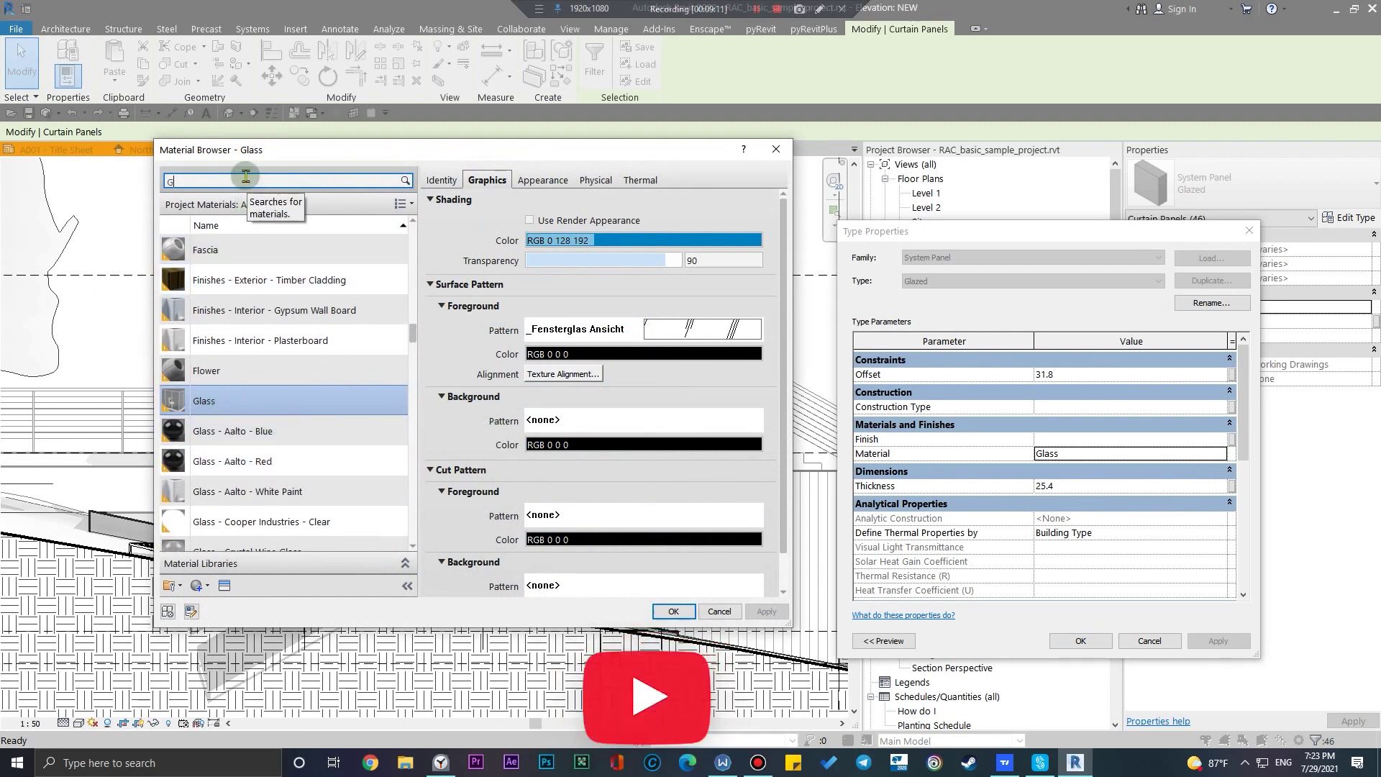
pyautogui.write('GLASS')
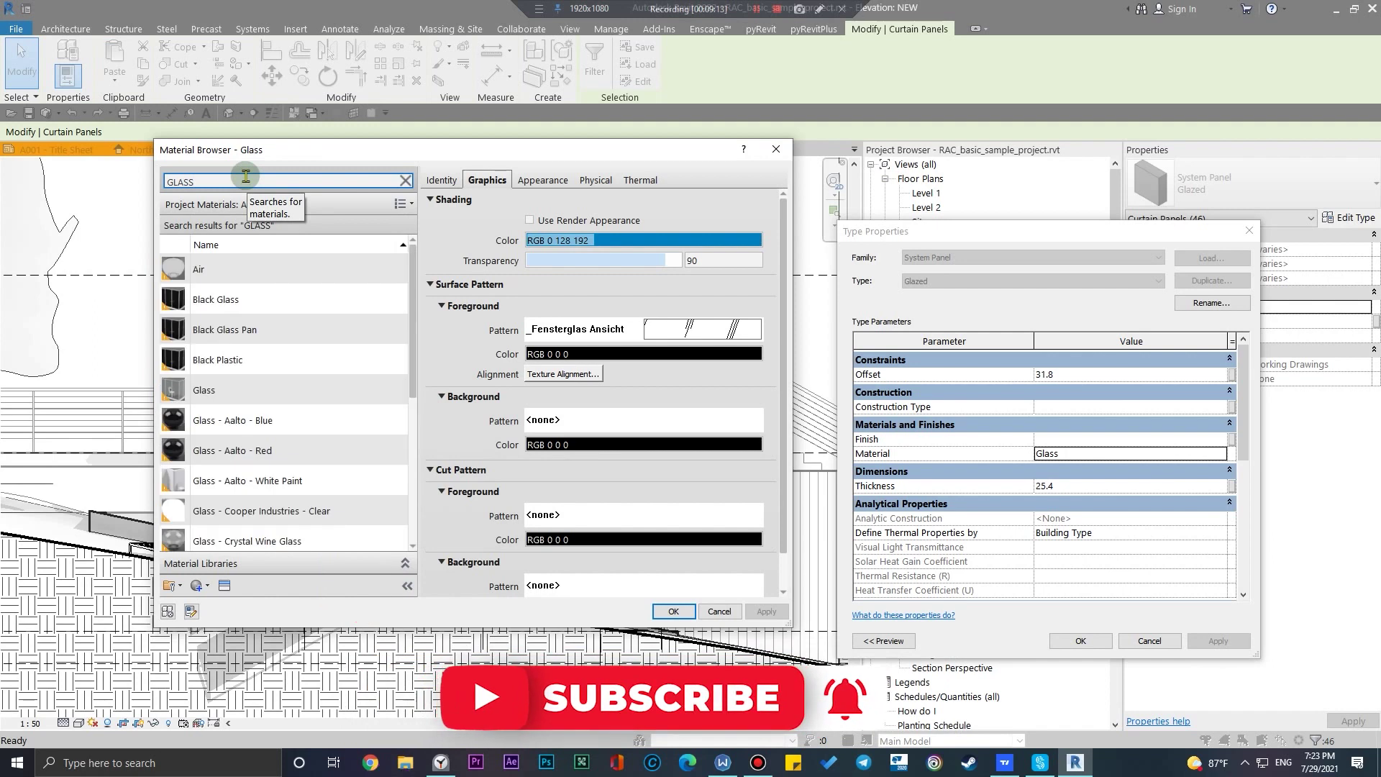
pyautogui.click(280, 480)
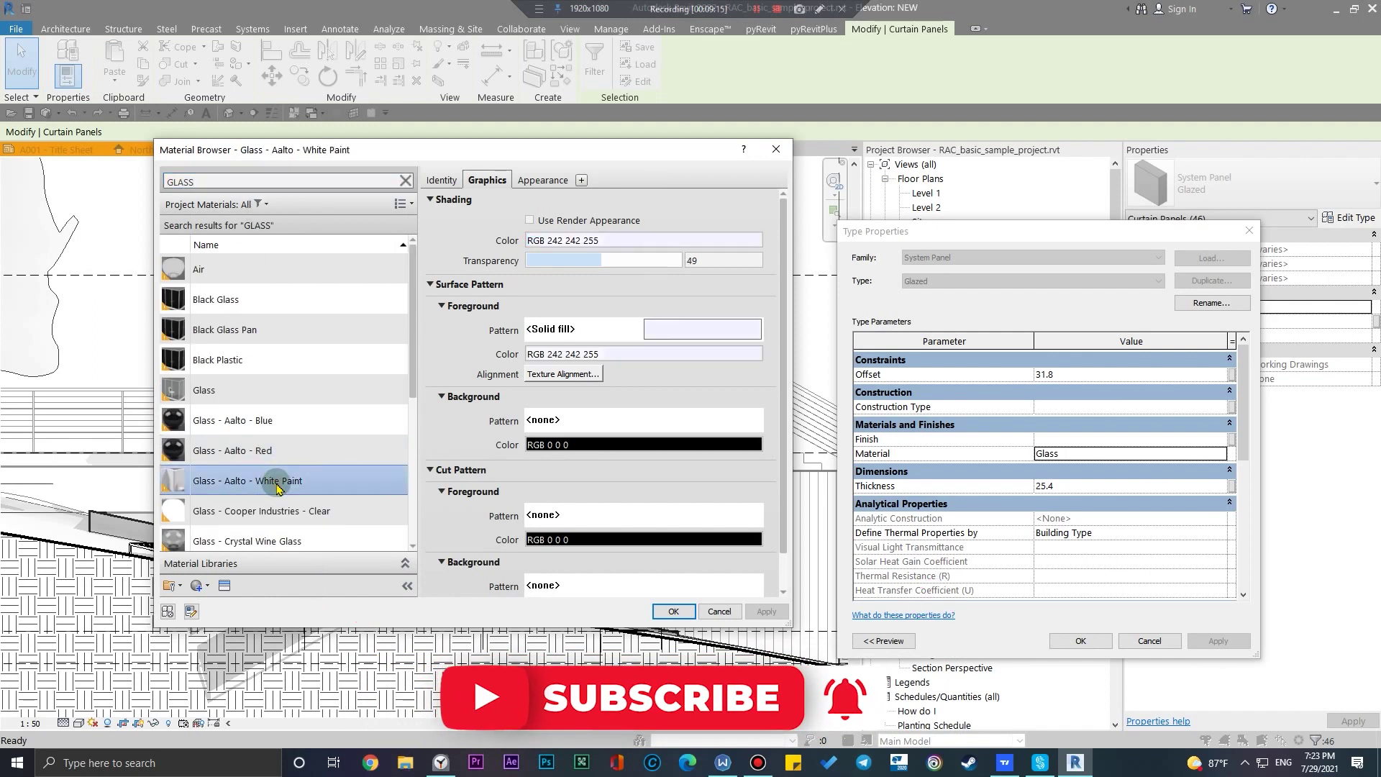
pyautogui.click(663, 612)
pyautogui.click(1079, 641)
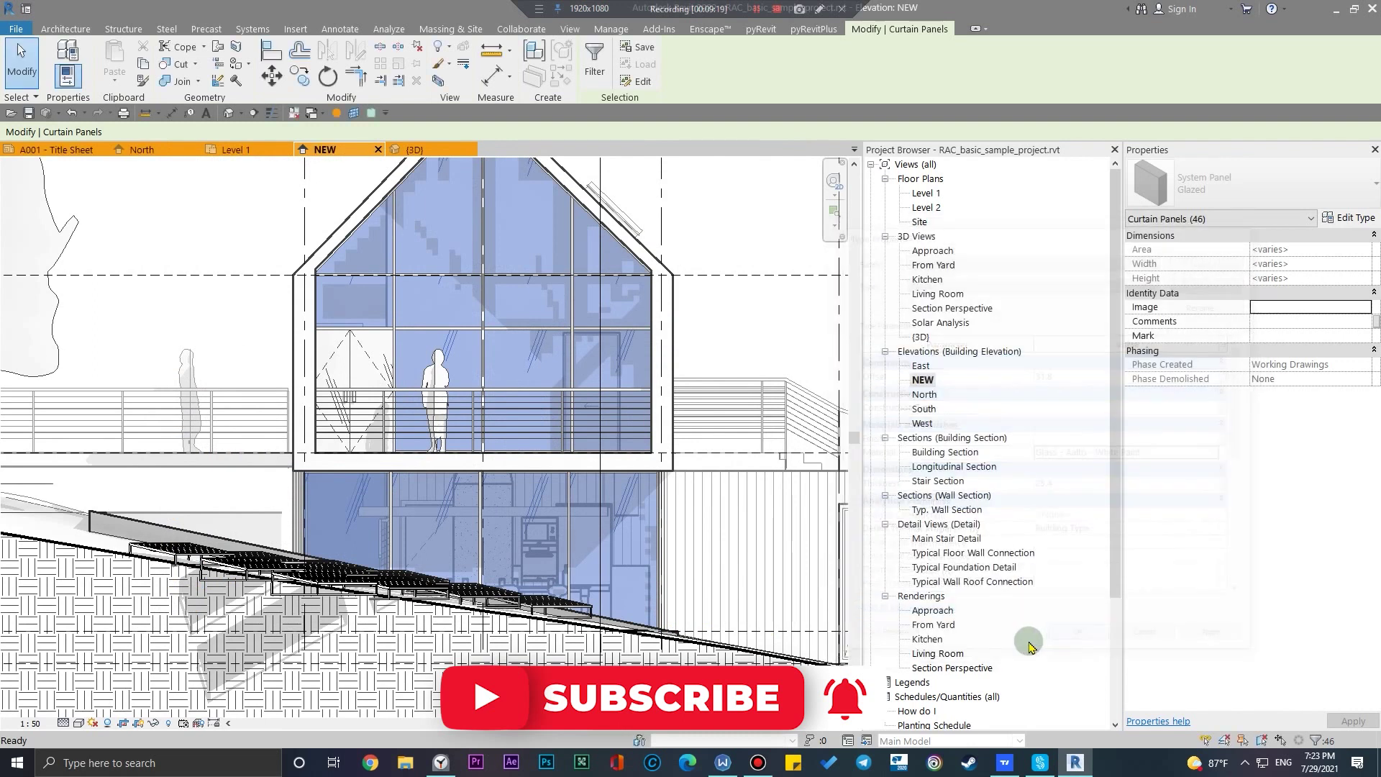
# Override the selected curtain panels' graphics by element in this view with a surface transparency of about 39, then clear the selection
pyautogui.scroll(-3, 719, 518)
pyautogui.moveTo(719, 518); pyautogui.dragTo(462, 521, button='middle')
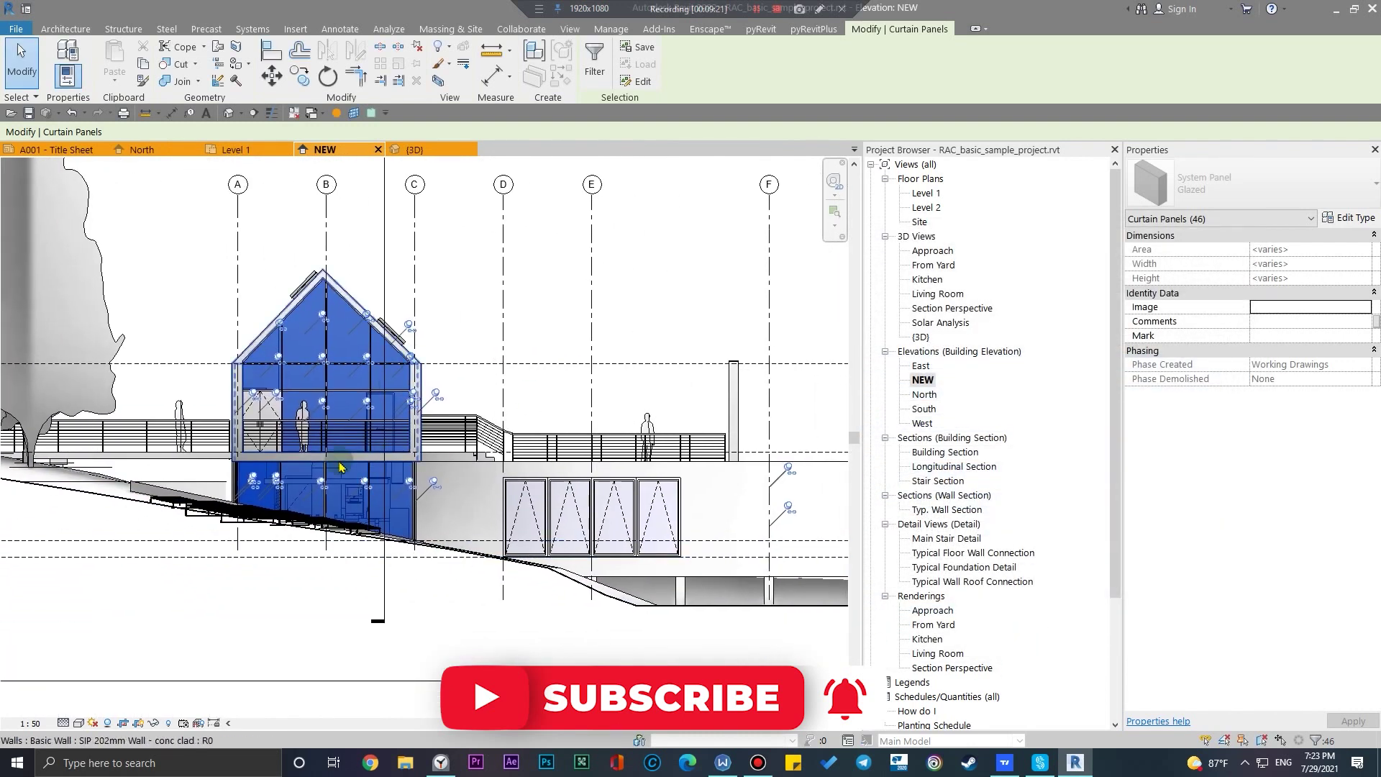
pyautogui.scroll(3, 326, 390)
pyautogui.rightClick(547, 374)
pyautogui.moveTo(630, 455)
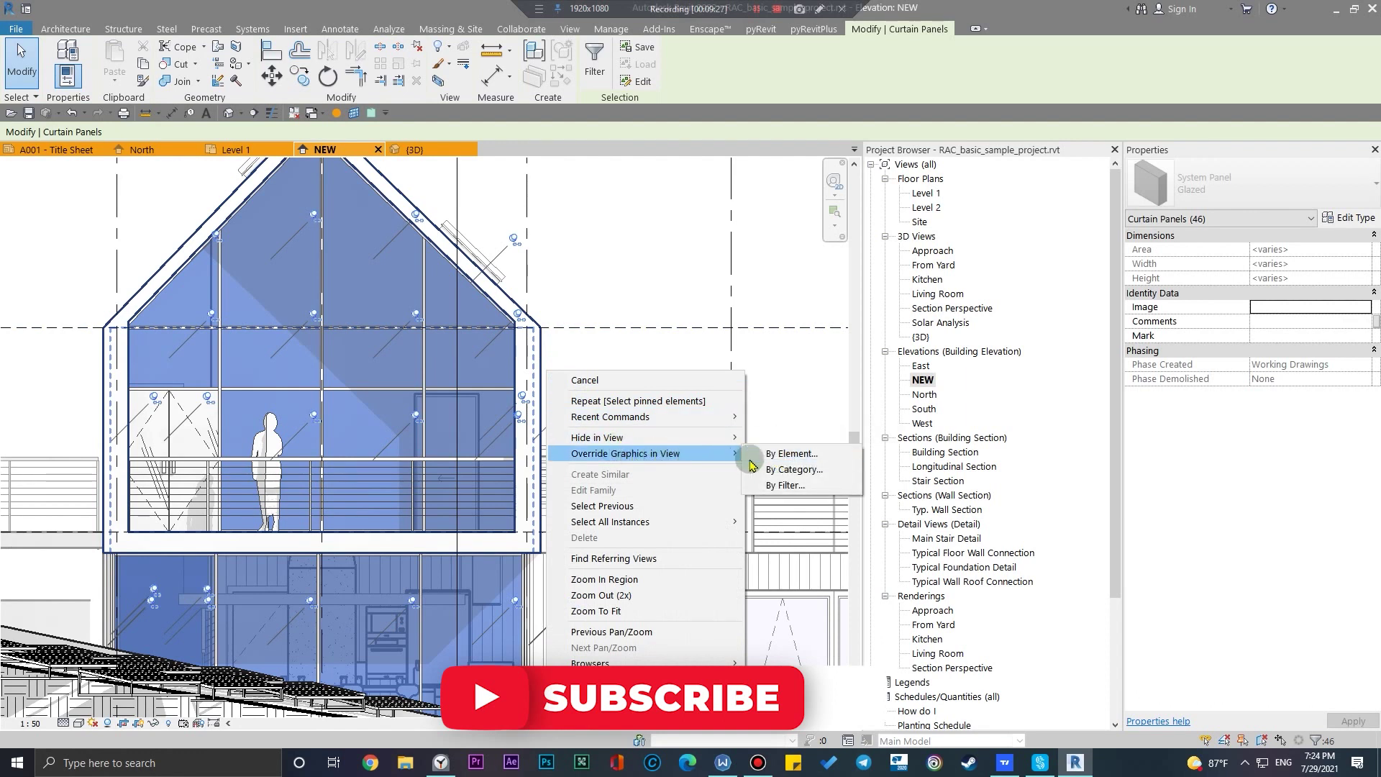
pyautogui.click(788, 454)
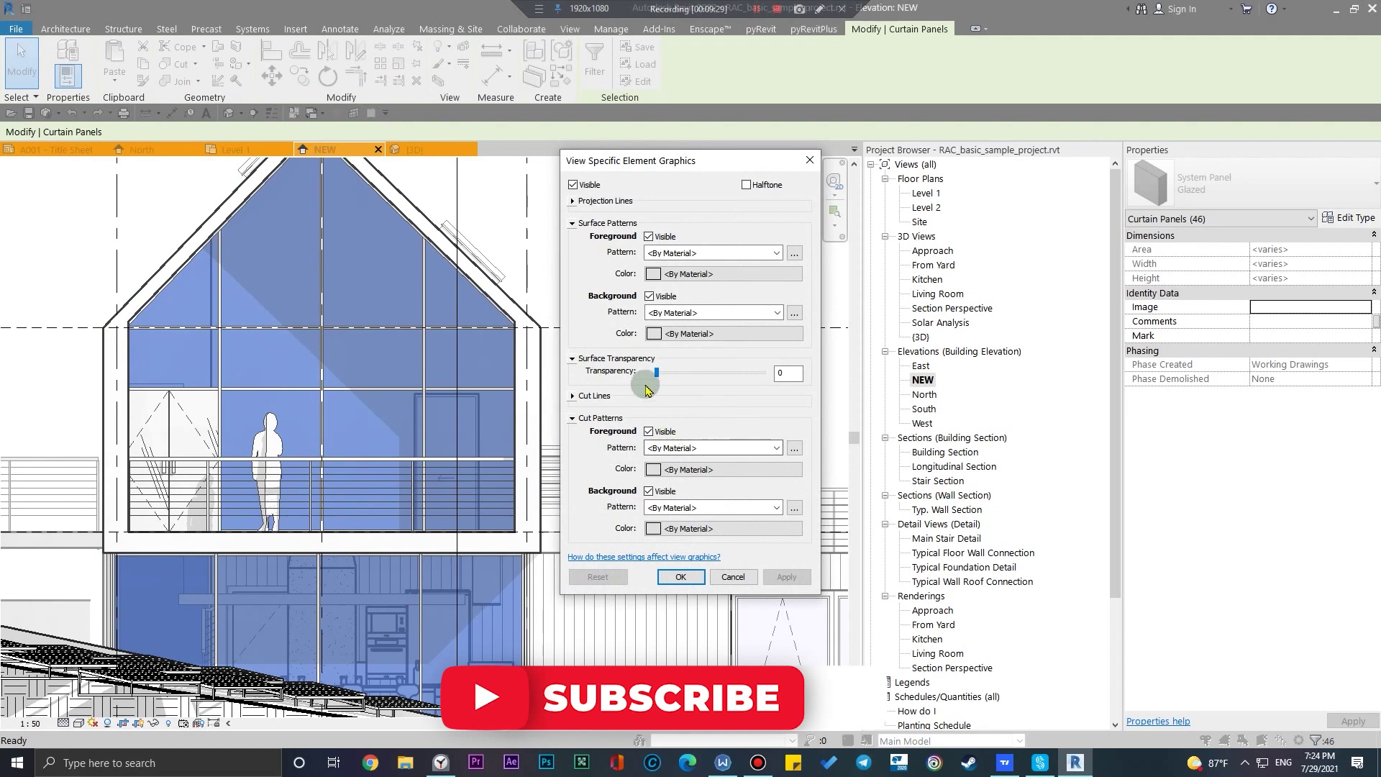
pyautogui.moveTo(656, 375); pyautogui.dragTo(697, 381)
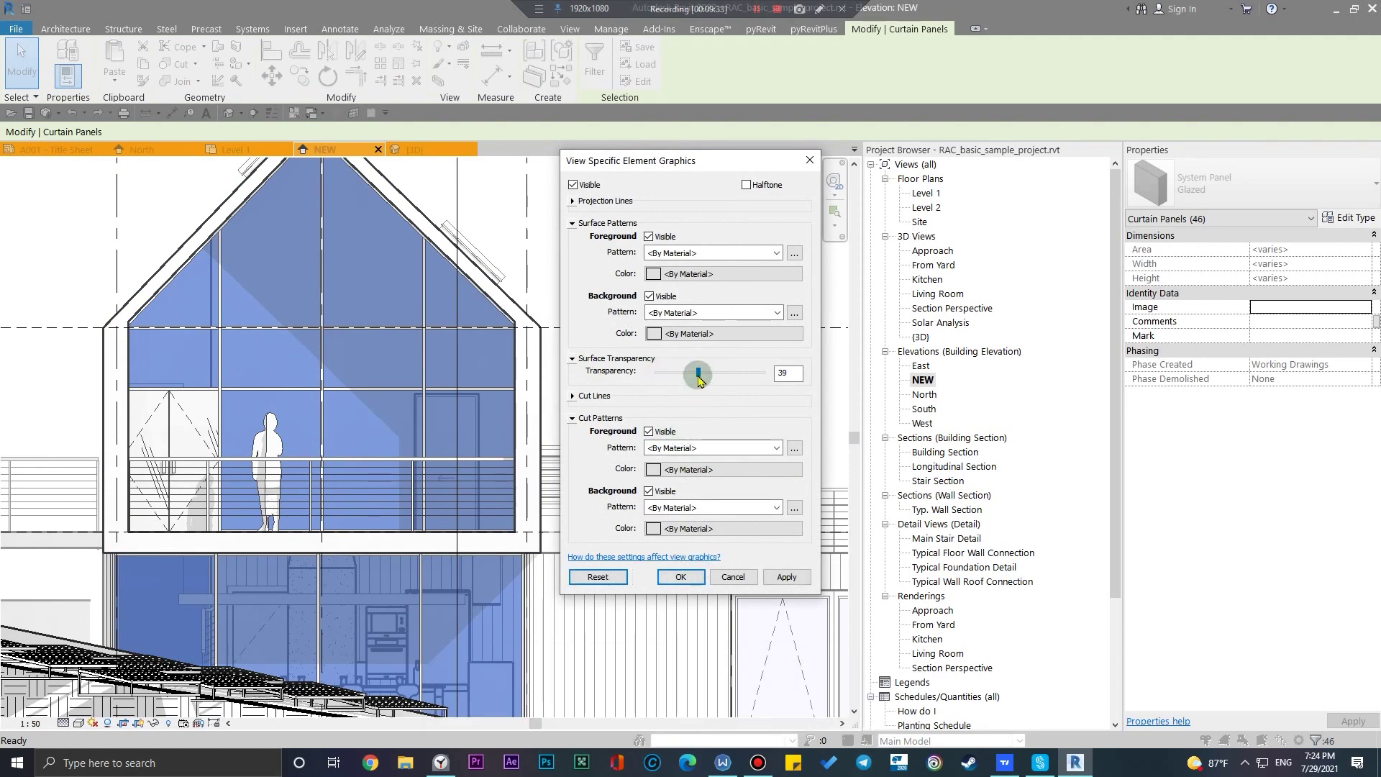
pyautogui.click(680, 577)
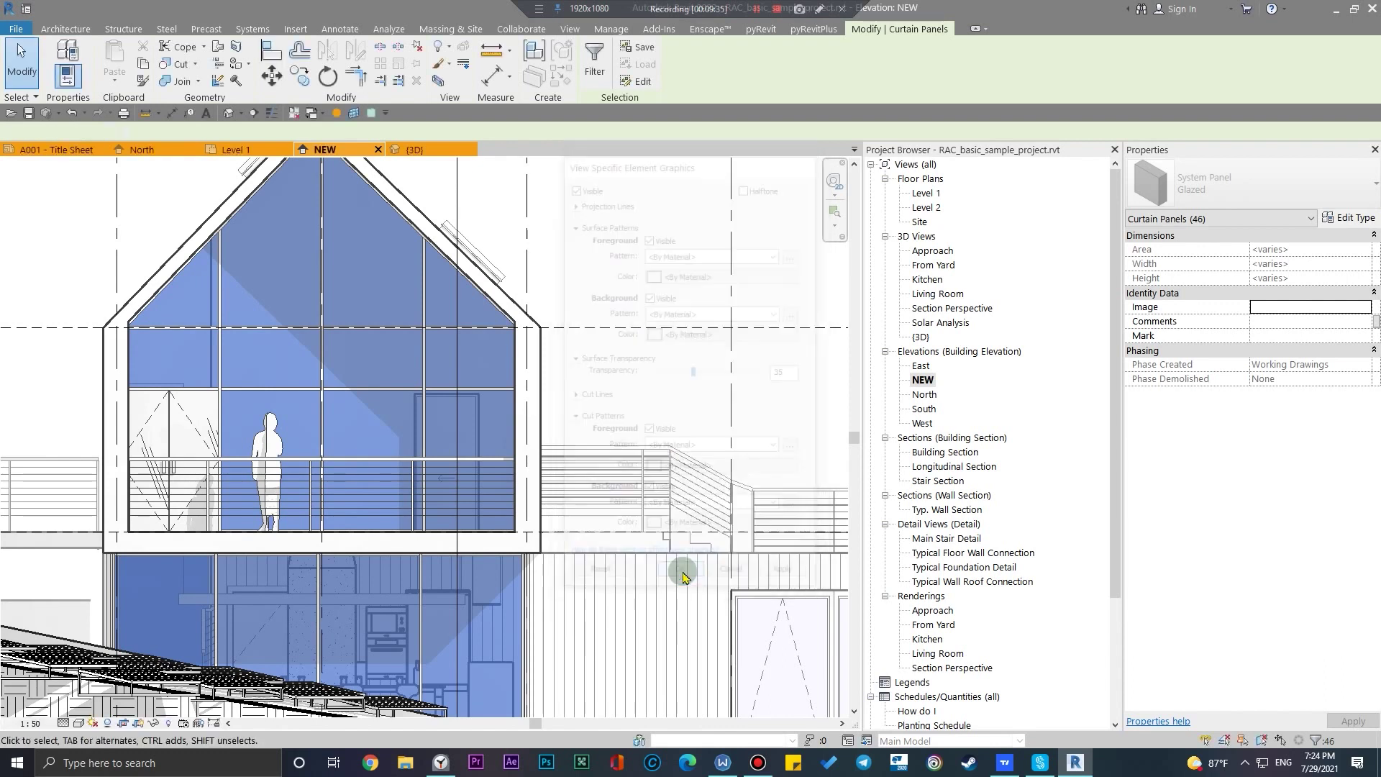
pyautogui.press('Escape')
pyautogui.scroll(3, 425, 485)
pyautogui.scroll(-4, 423, 485)
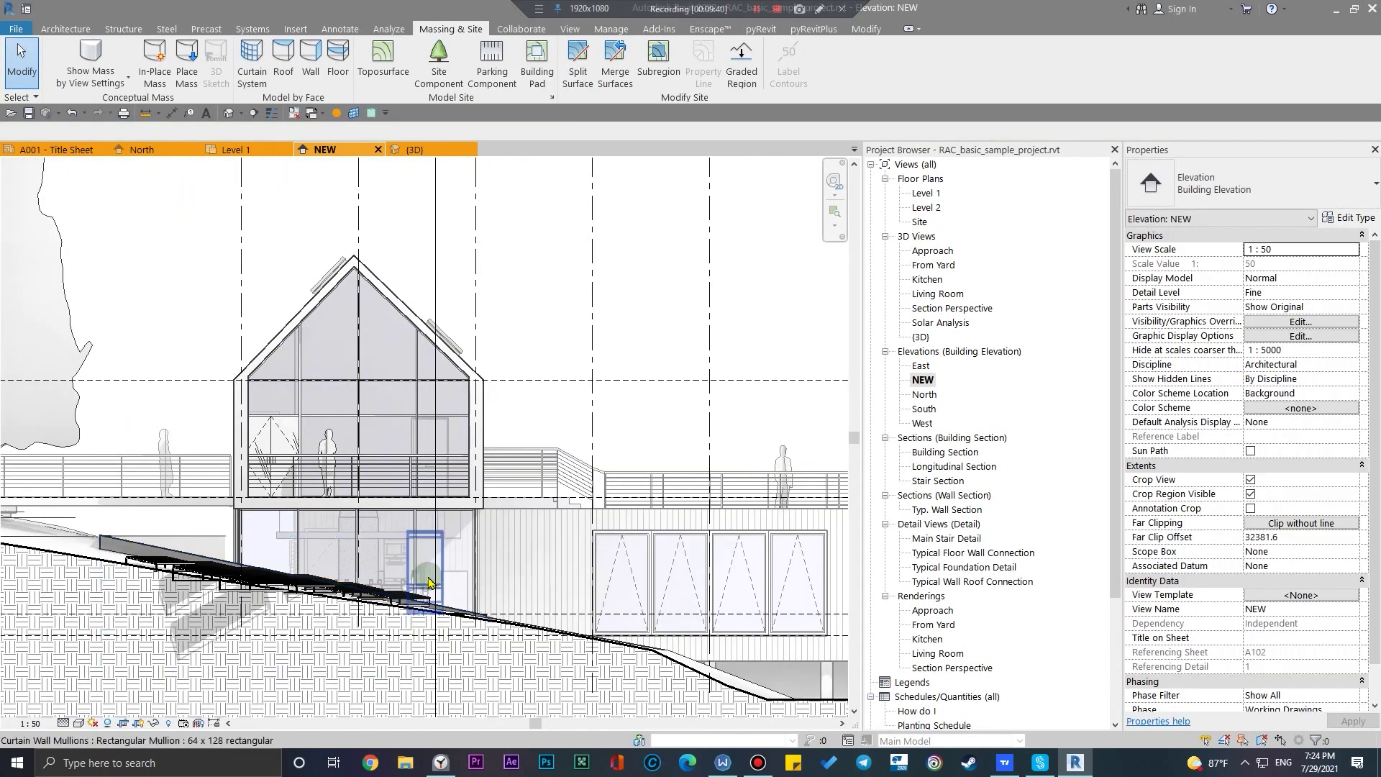
# Select all four single windows in the lower wing of the elevation
pyautogui.scroll(4, 585, 493)
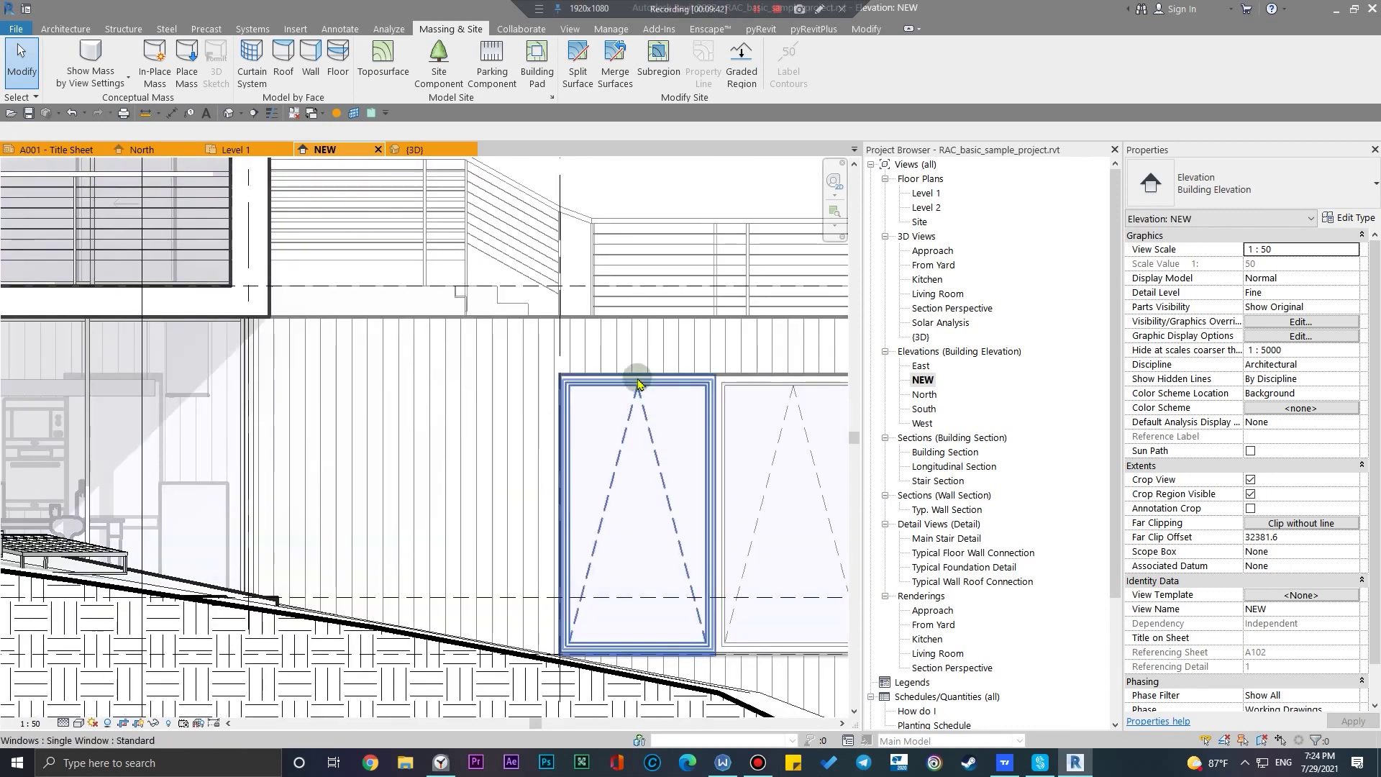
pyautogui.click(636, 392)
pyautogui.scroll(-2, 431, 485)
pyautogui.scroll(2, 559, 451)
pyautogui.keyDown('ctrl'); pyautogui.click(560, 452); pyautogui.keyUp('ctrl')
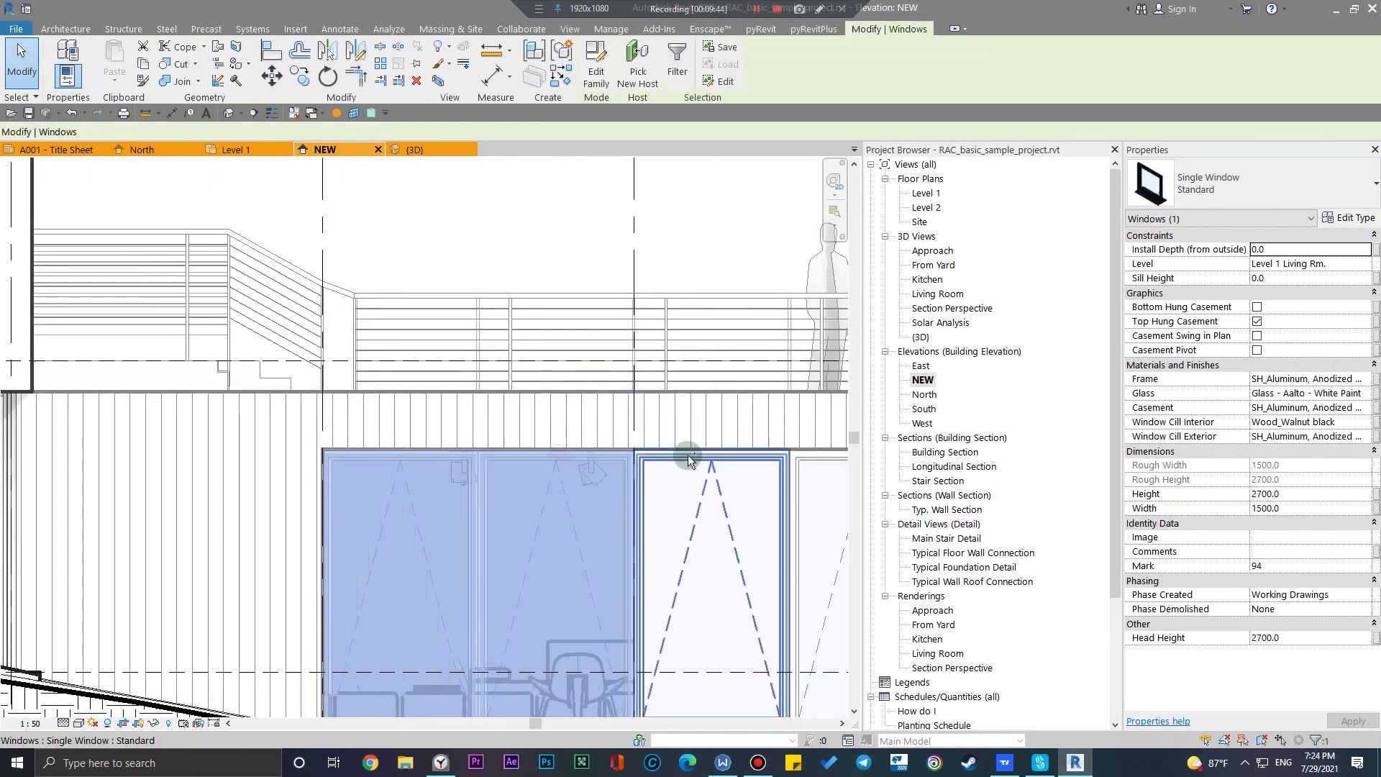
pyautogui.keyDown('ctrl'); pyautogui.click(739, 512); pyautogui.keyUp('ctrl')
pyautogui.moveTo(739, 512); pyautogui.dragTo(561, 431, button='middle')
pyautogui.keyDown('ctrl'); pyautogui.click(571, 424); pyautogui.keyUp('ctrl')
# Override the four windows' graphics by element with a surface transparency of 32 and clear the selection
pyautogui.rightClick(570, 424)
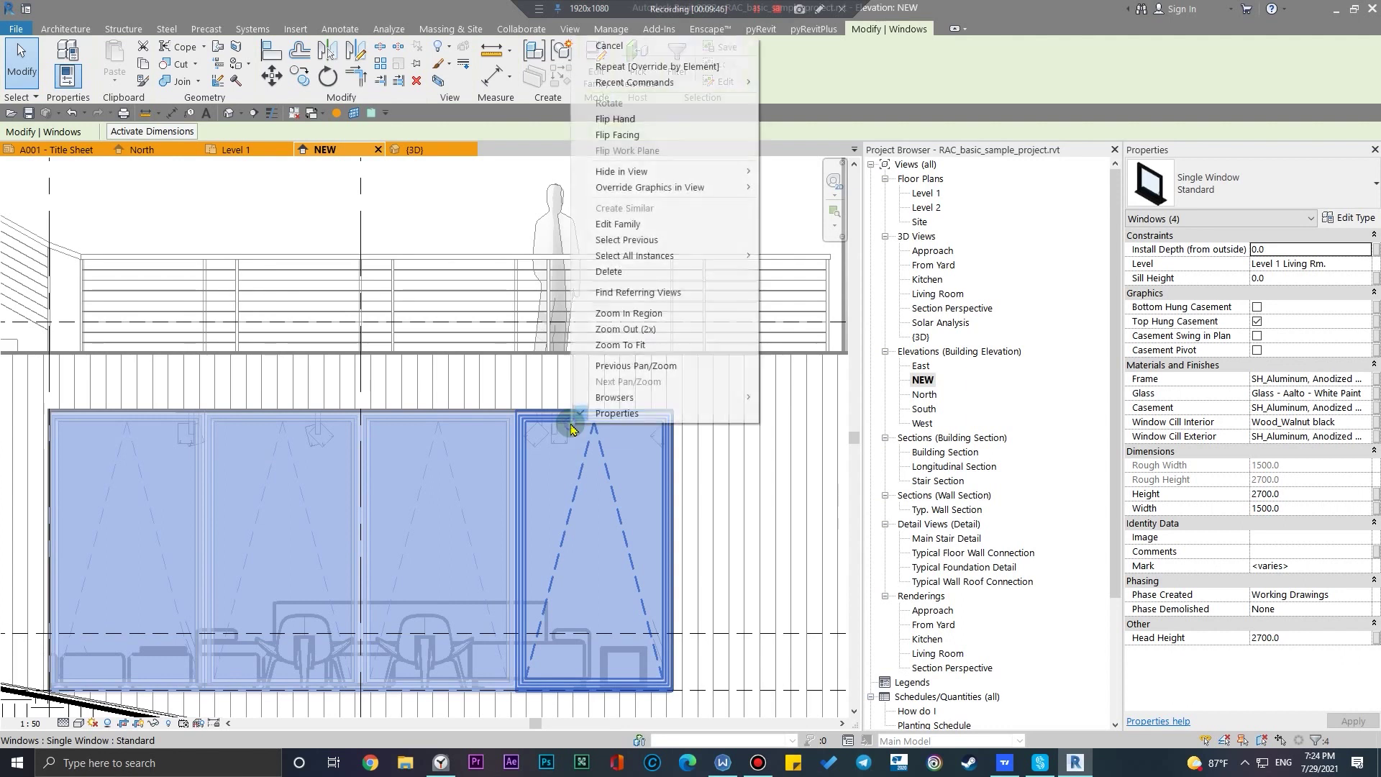
pyautogui.click(818, 205)
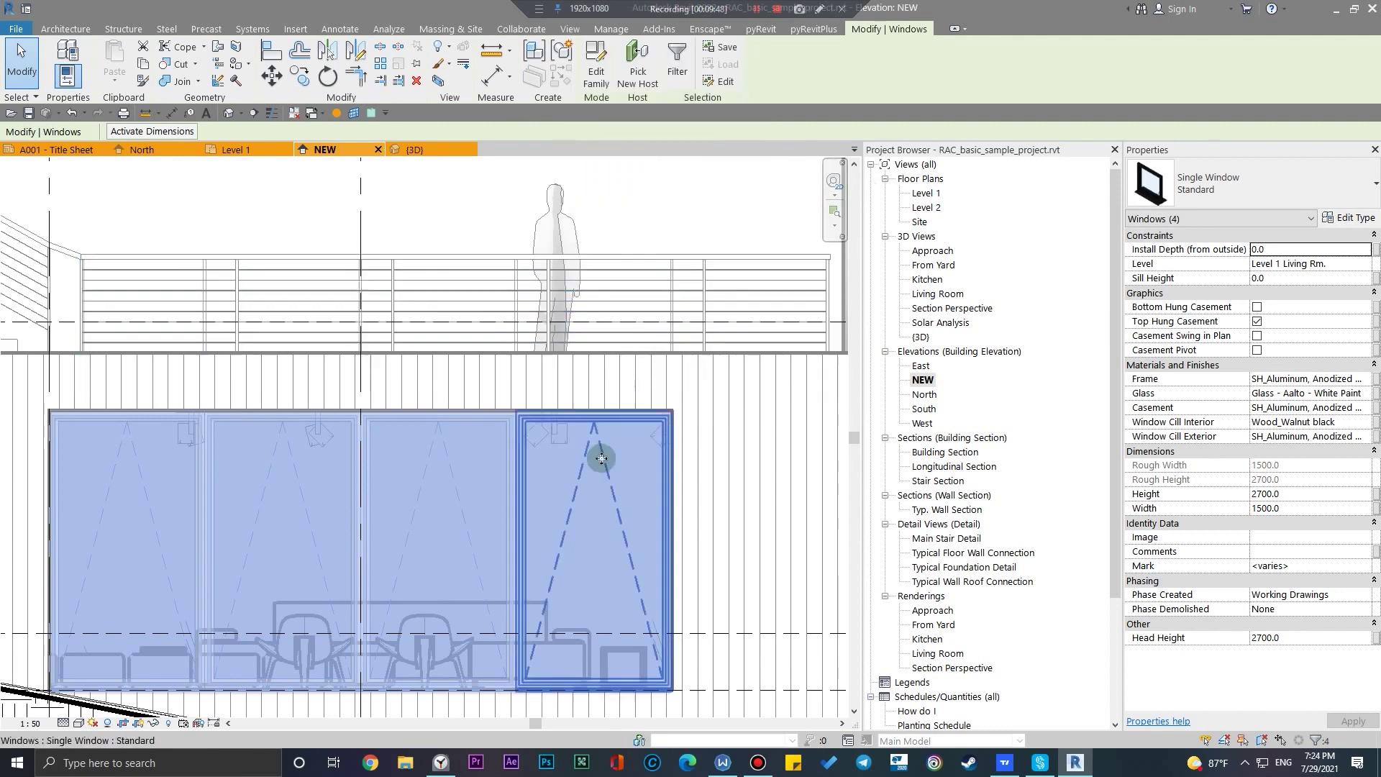
pyautogui.rightClick(613, 417)
pyautogui.moveTo(739, 186)
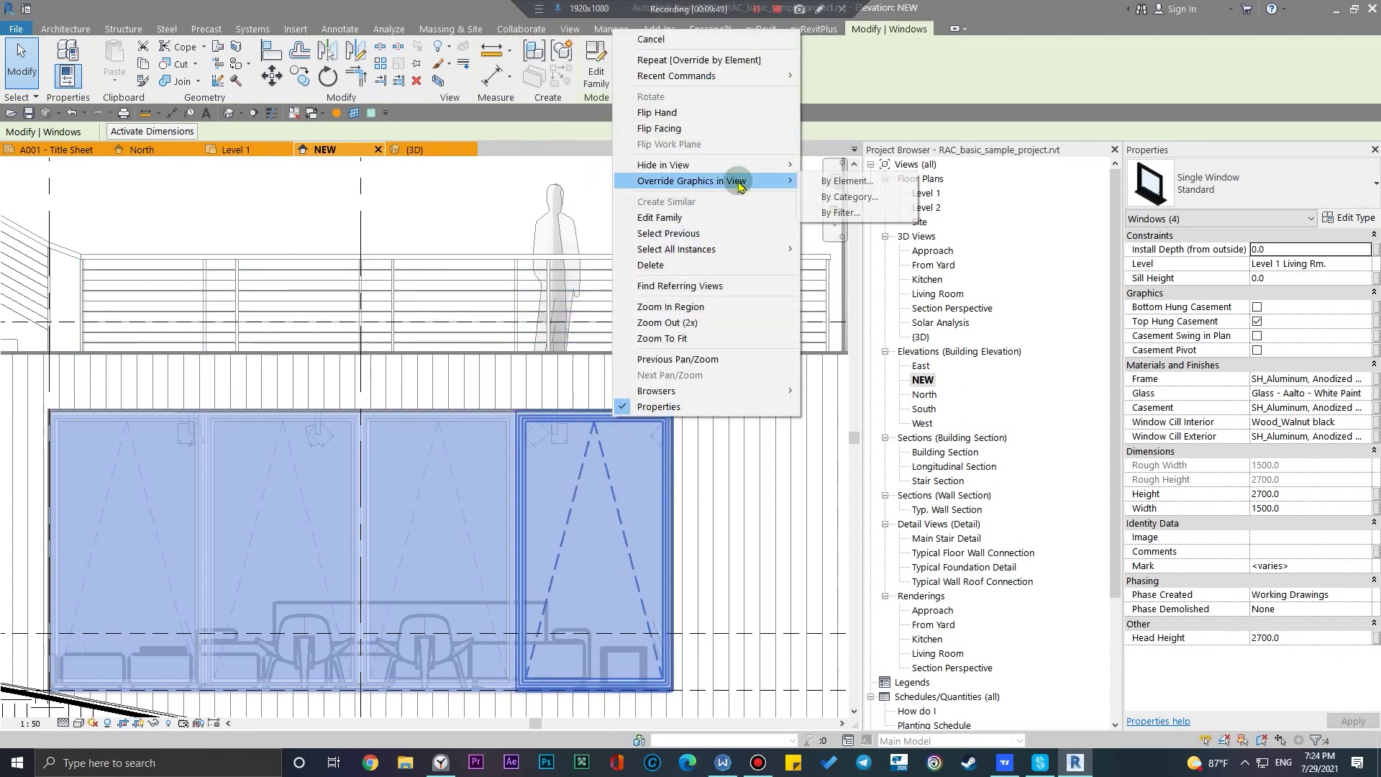
pyautogui.click(847, 180)
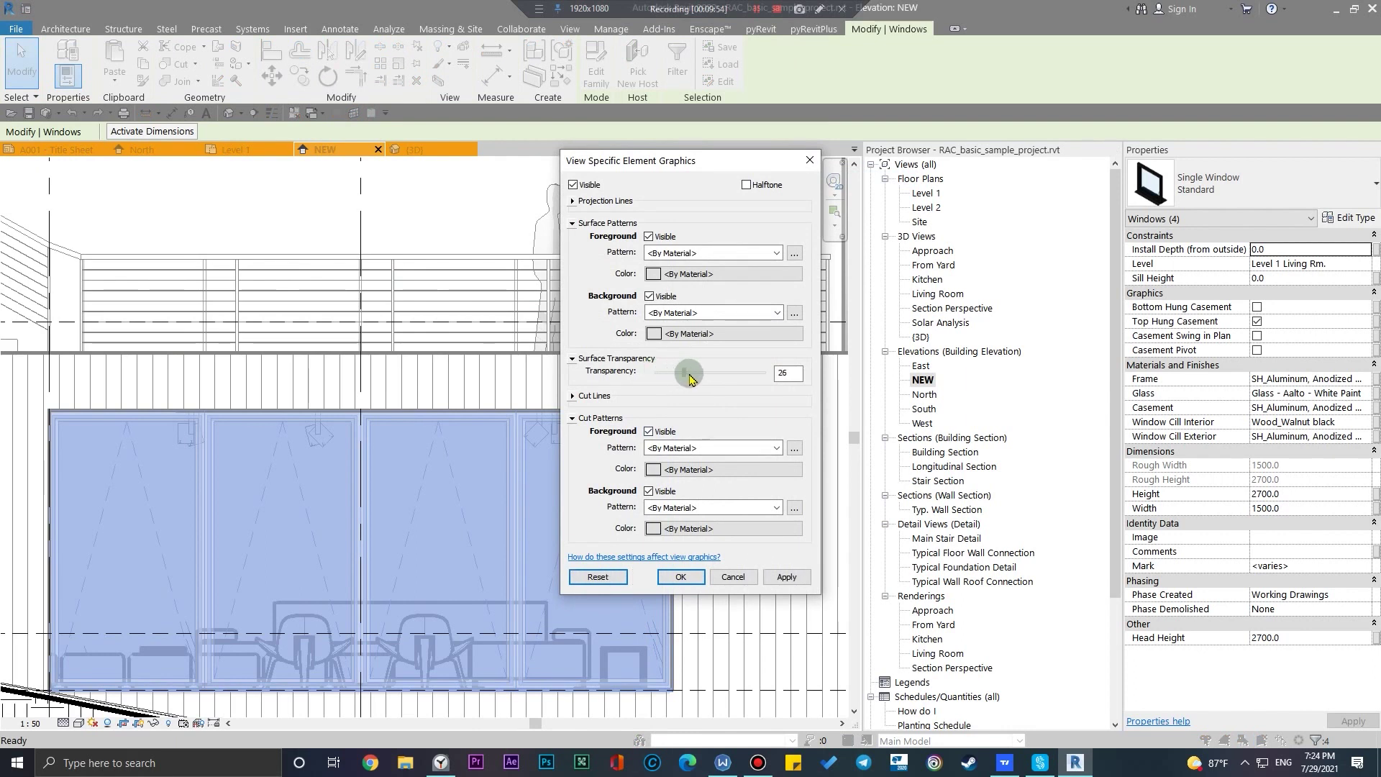
pyautogui.moveTo(692, 384); pyautogui.dragTo(690, 385)
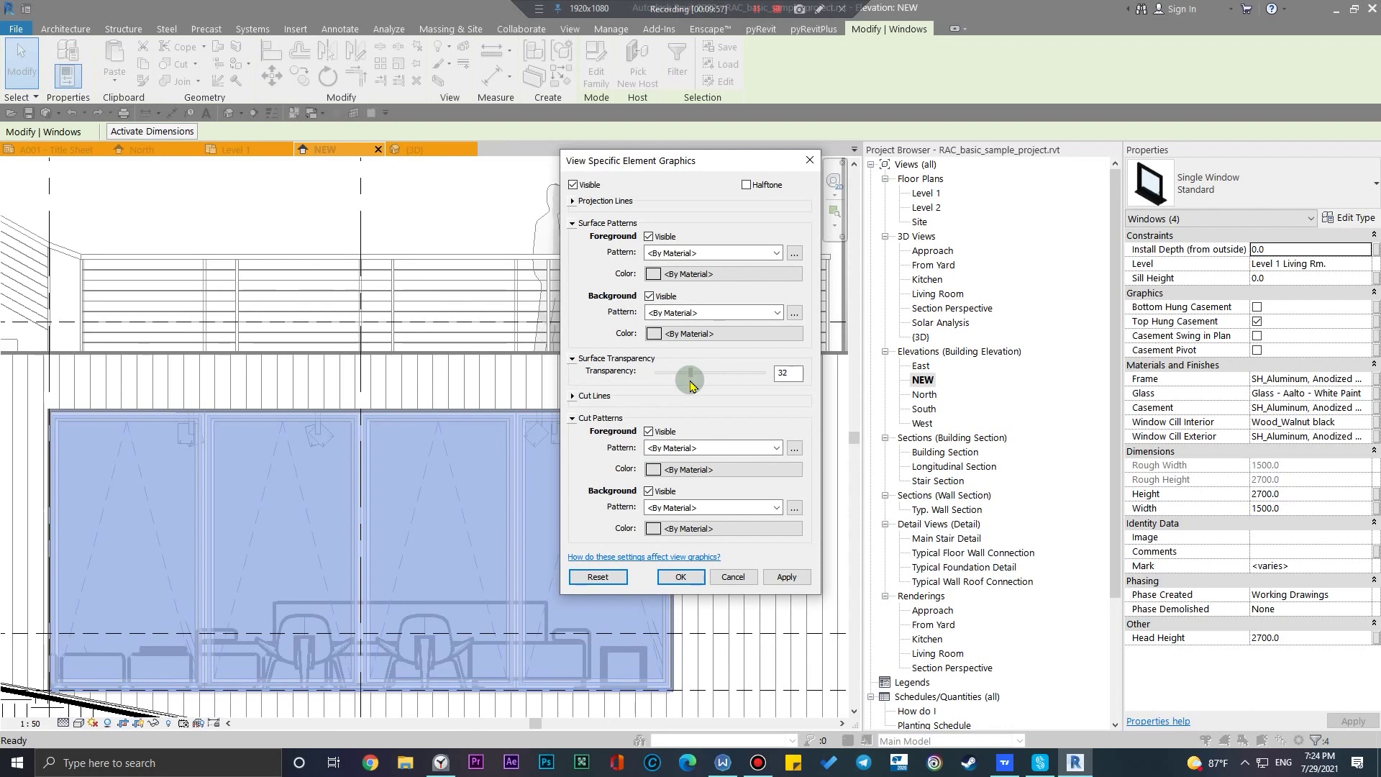
pyautogui.click(676, 577)
pyautogui.scroll(-5, 499, 616)
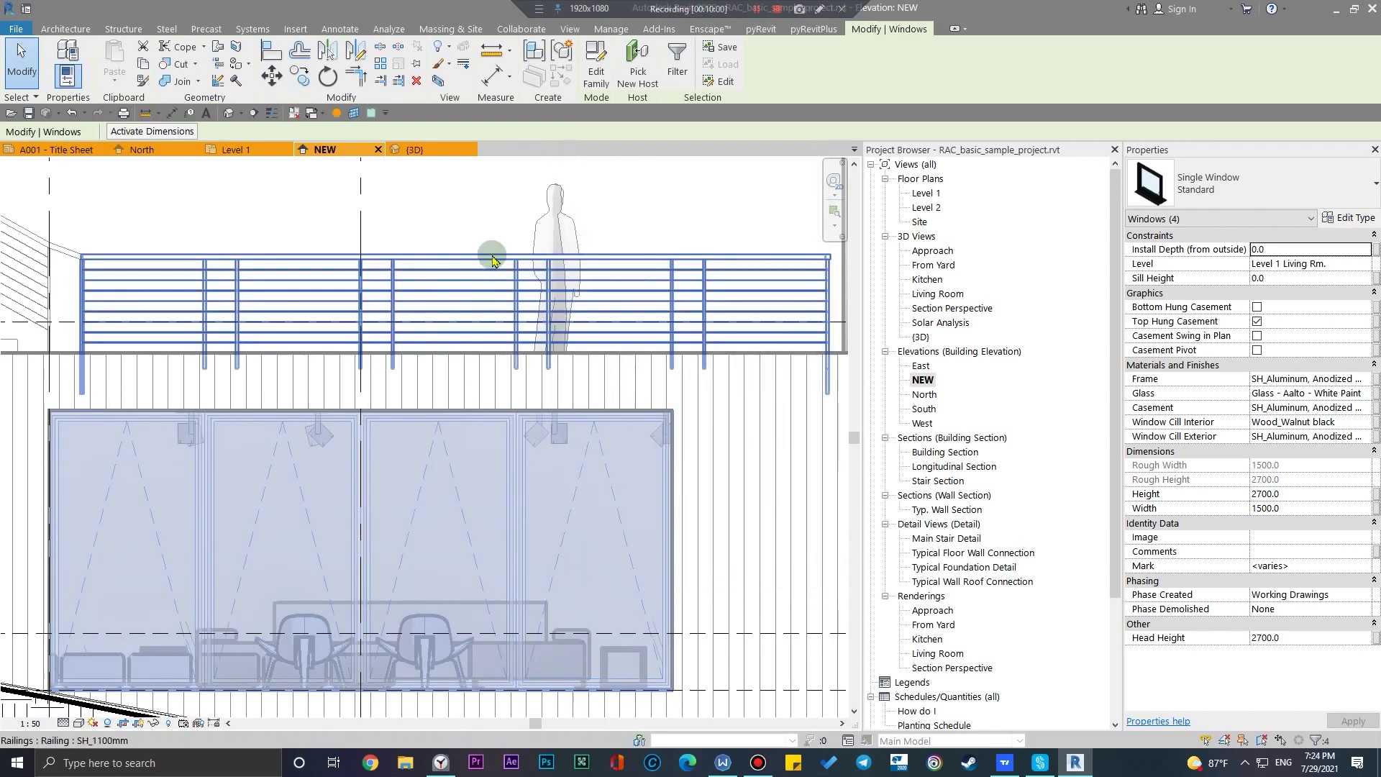
pyautogui.scroll(-3, 499, 616)
pyautogui.click(525, 385)
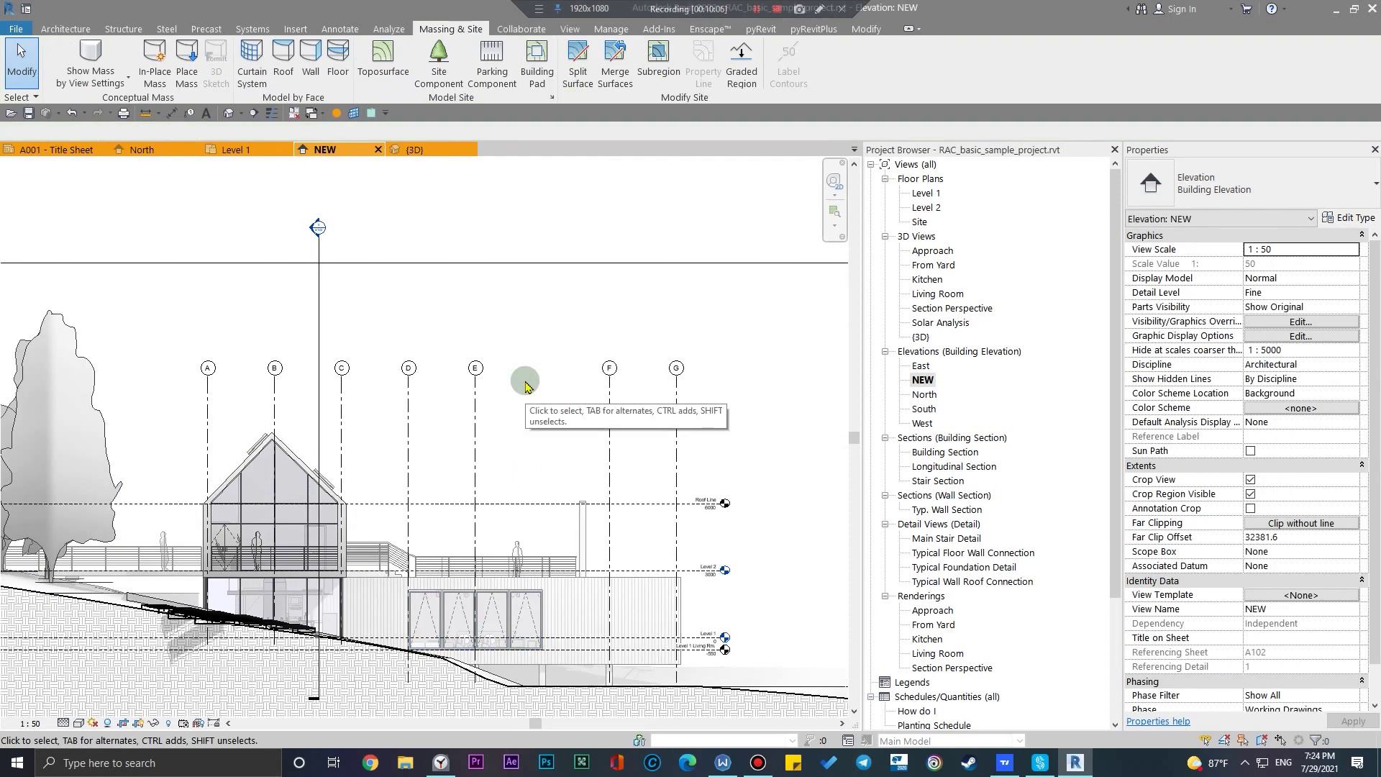
# Examine the semi-transparent glass of the gabled facade and wing windows within the whole elevation
pyautogui.scroll(3, 525, 385)
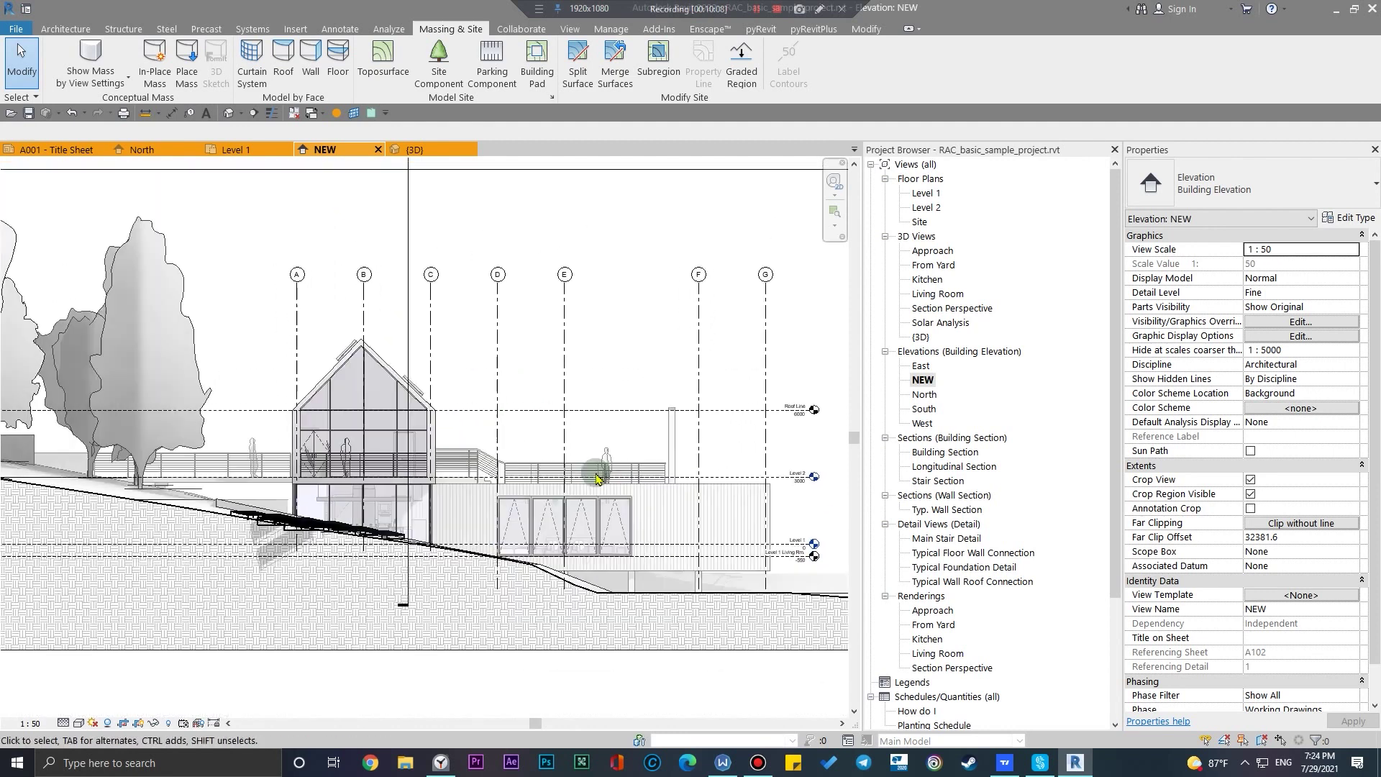
pyautogui.scroll(3, 405, 424)
pyautogui.scroll(-3, 606, 358)
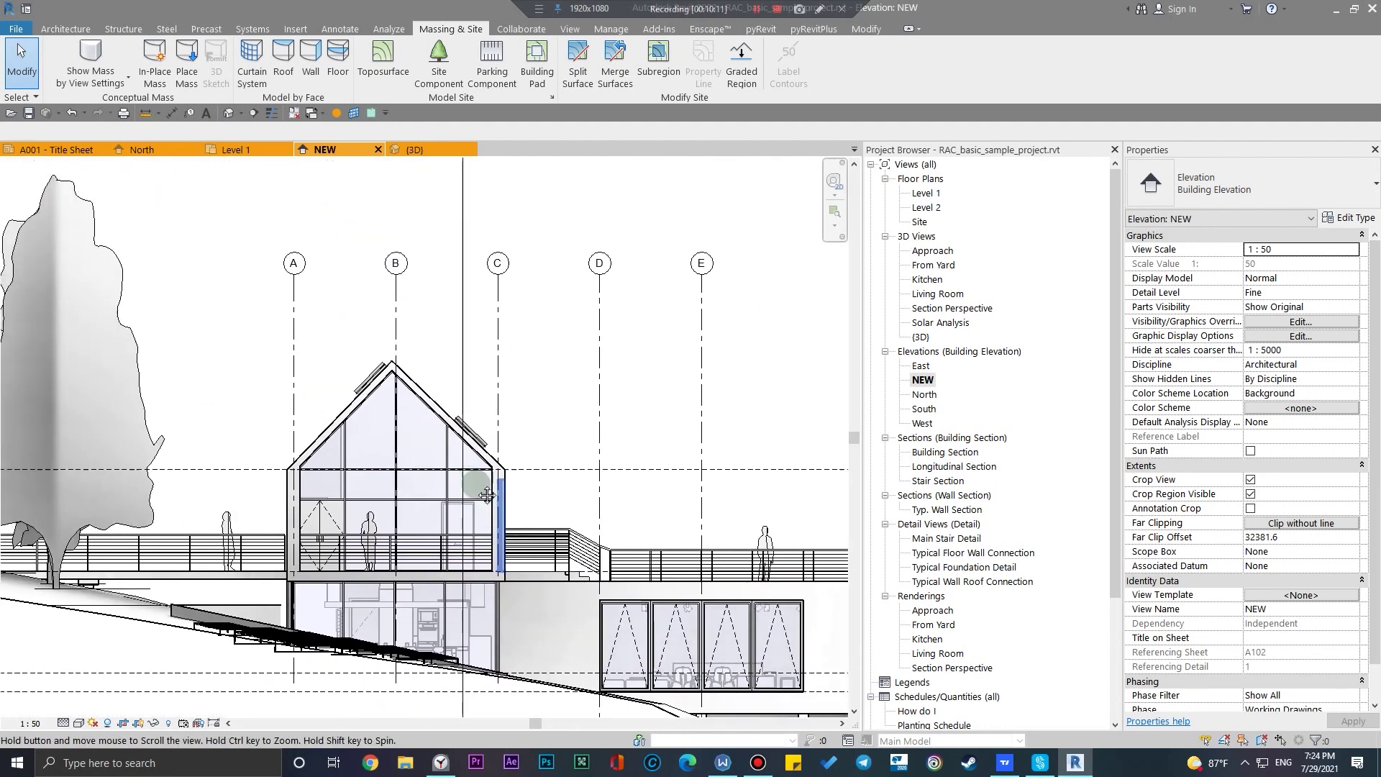
pyautogui.scroll(-5, 606, 359)
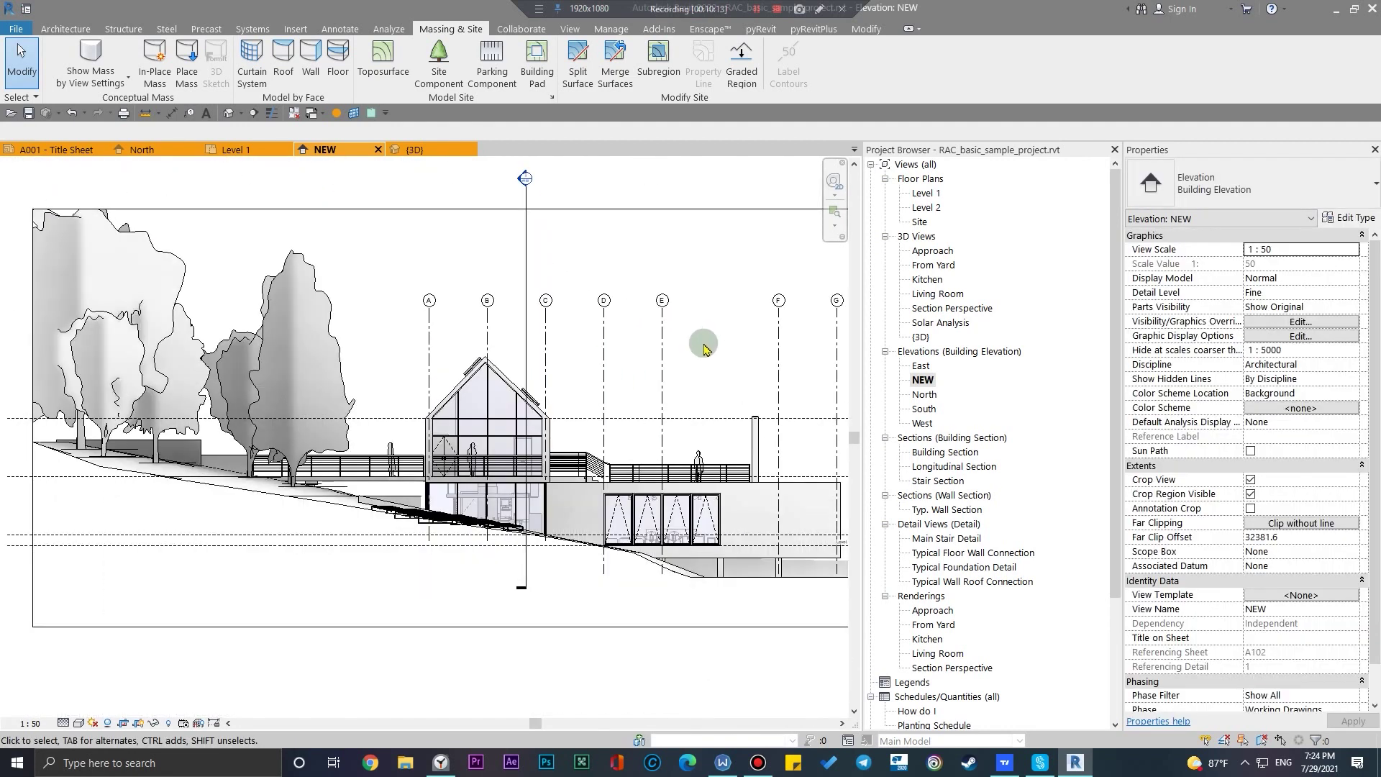
pyautogui.moveTo(635, 512); pyautogui.dragTo(713, 564, button='middle')
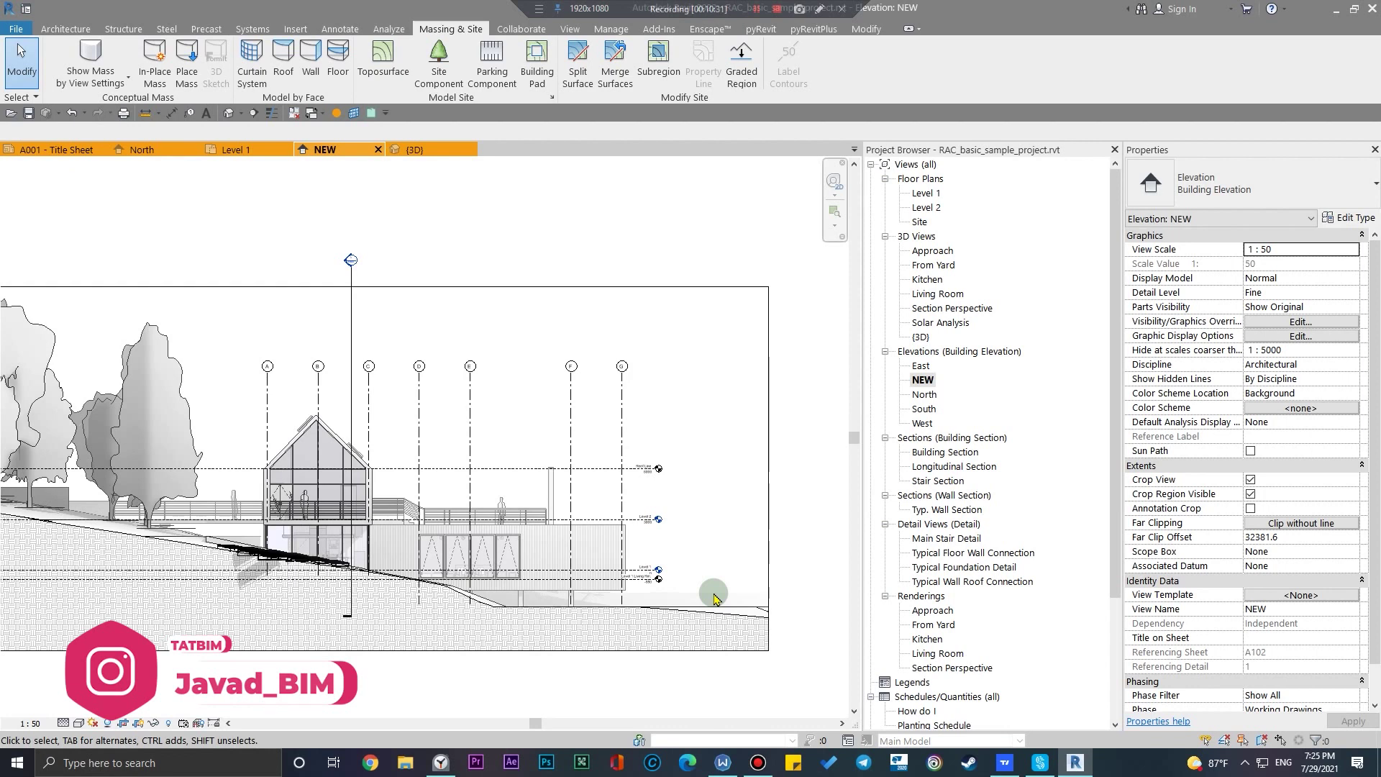
pyautogui.scroll(2, 478, 580)
pyautogui.scroll(-2, 531, 611)
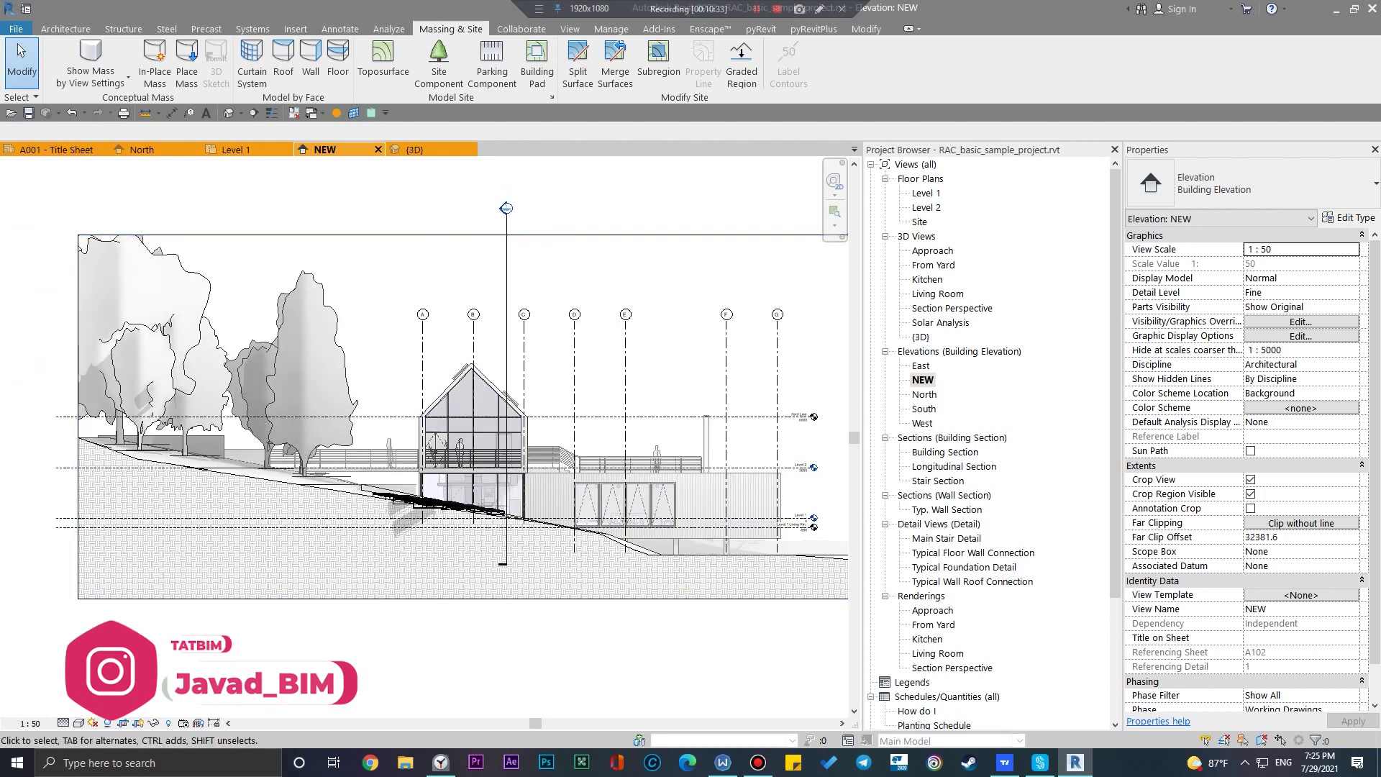
# Set the elevation's background to Gradient in the graphic display options
pyautogui.click(78, 723)
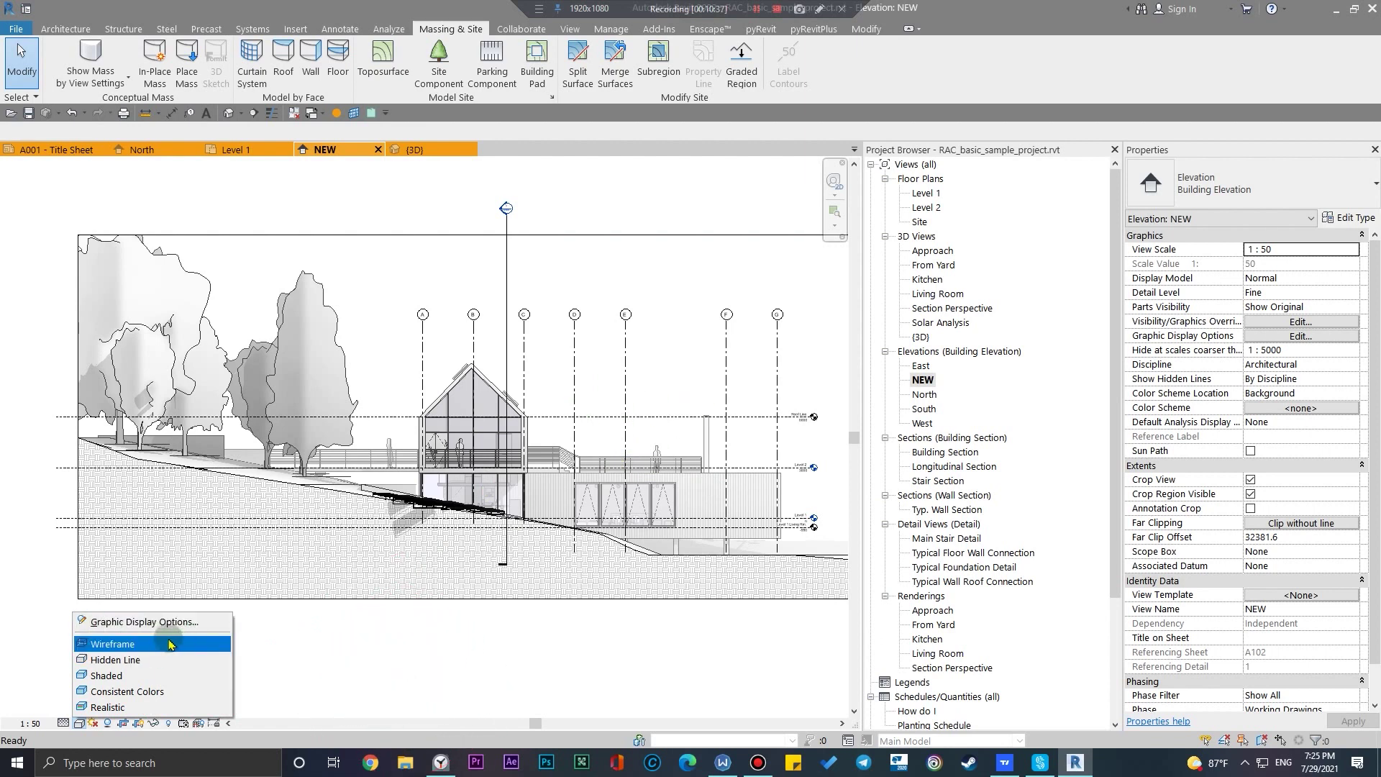
pyautogui.click(144, 622)
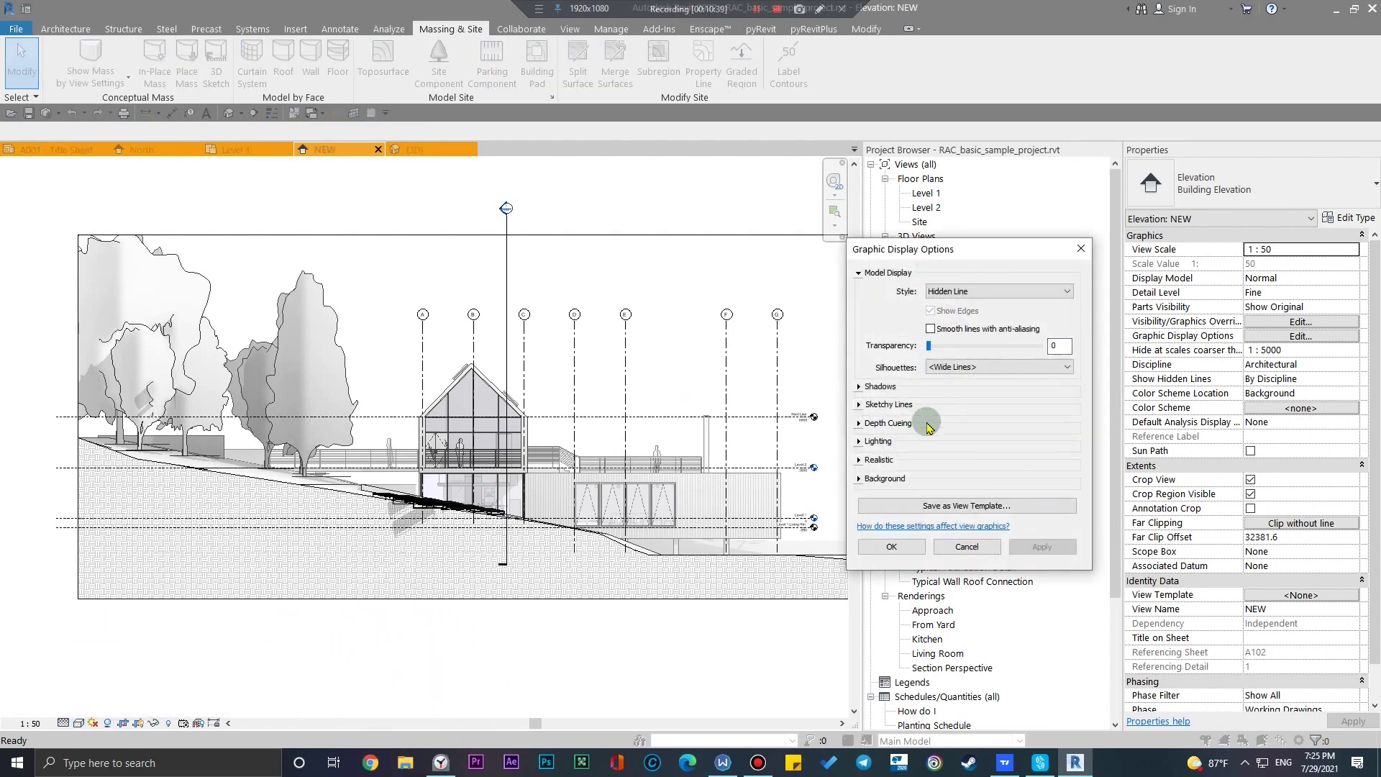
pyautogui.click(860, 479)
pyautogui.click(959, 498)
pyautogui.click(980, 532)
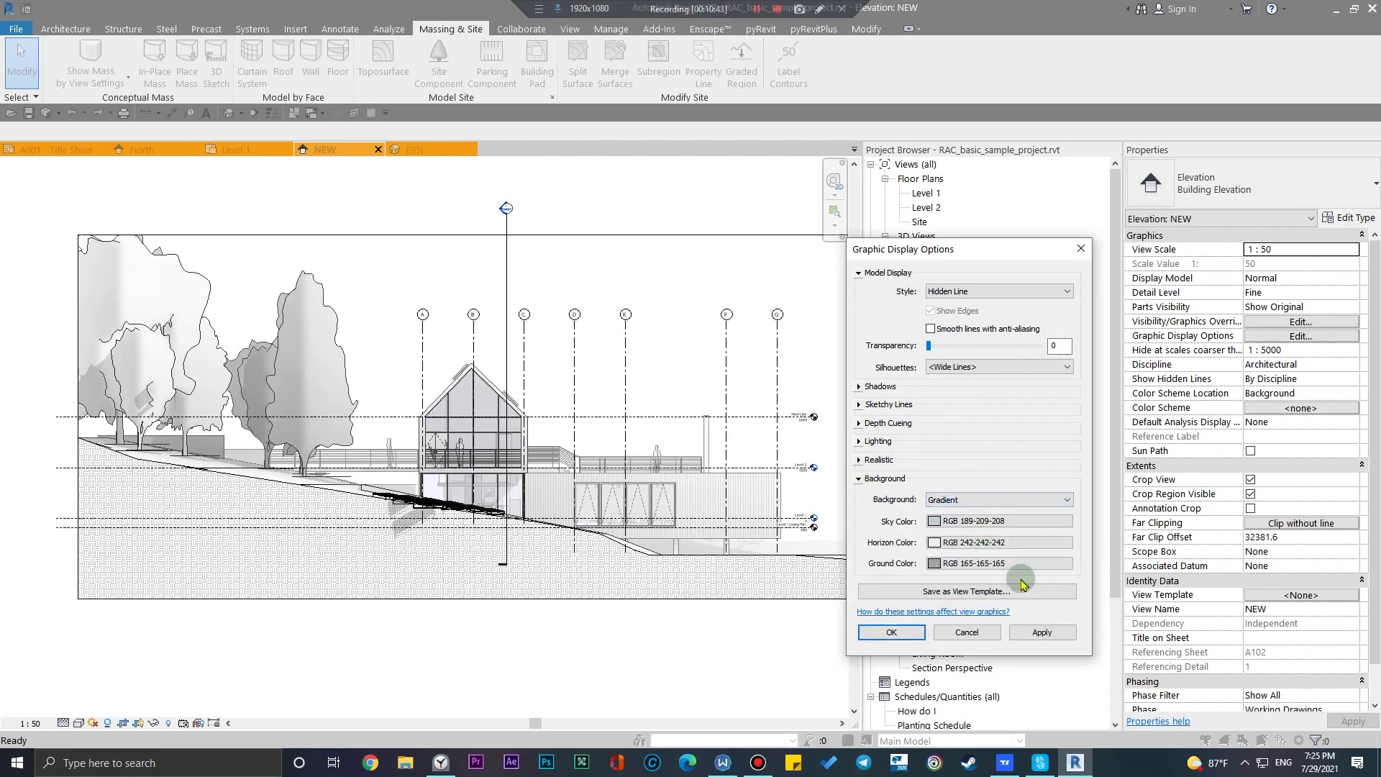
pyautogui.click(890, 632)
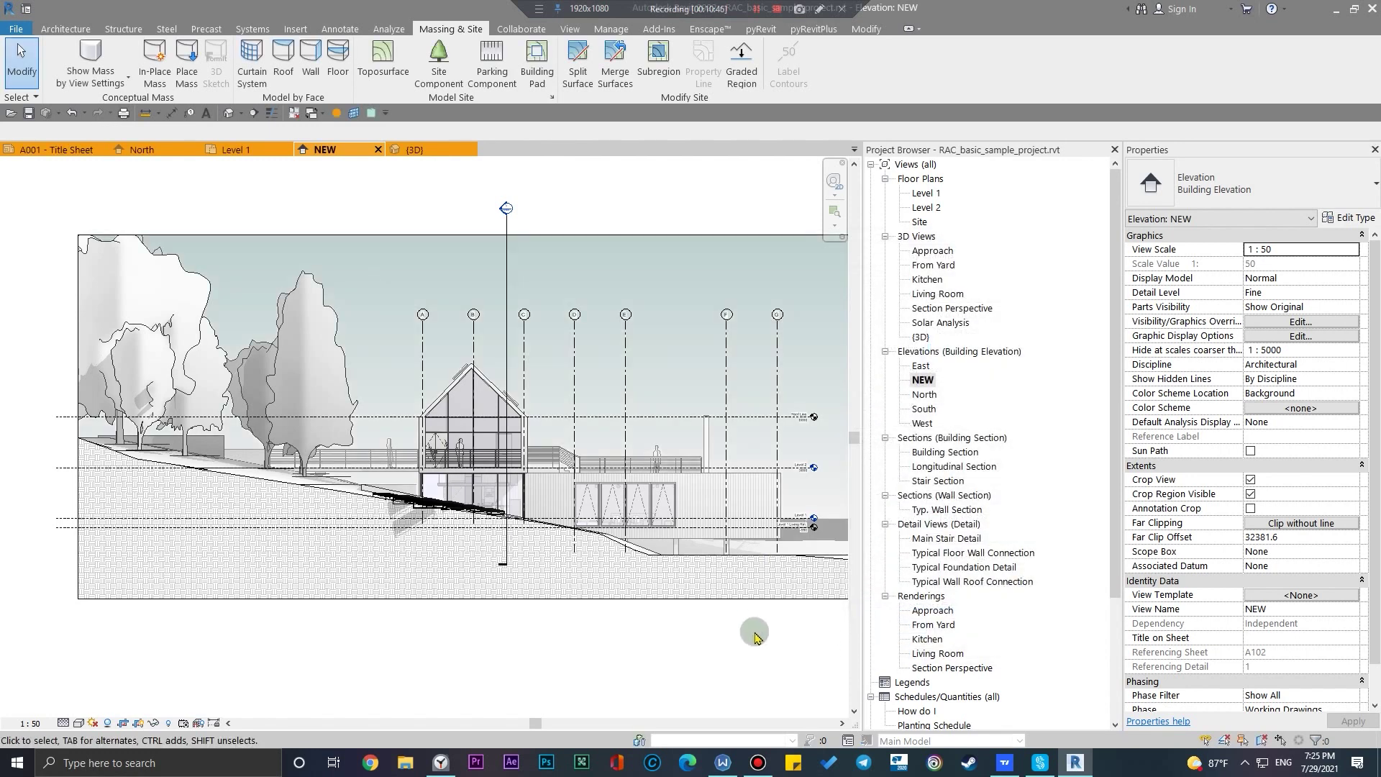
# Tighten the elevation's crop region by pulling its right, top and left edges closer to the building
pyautogui.scroll(-4, 638, 641)
pyautogui.scroll(4, 709, 360)
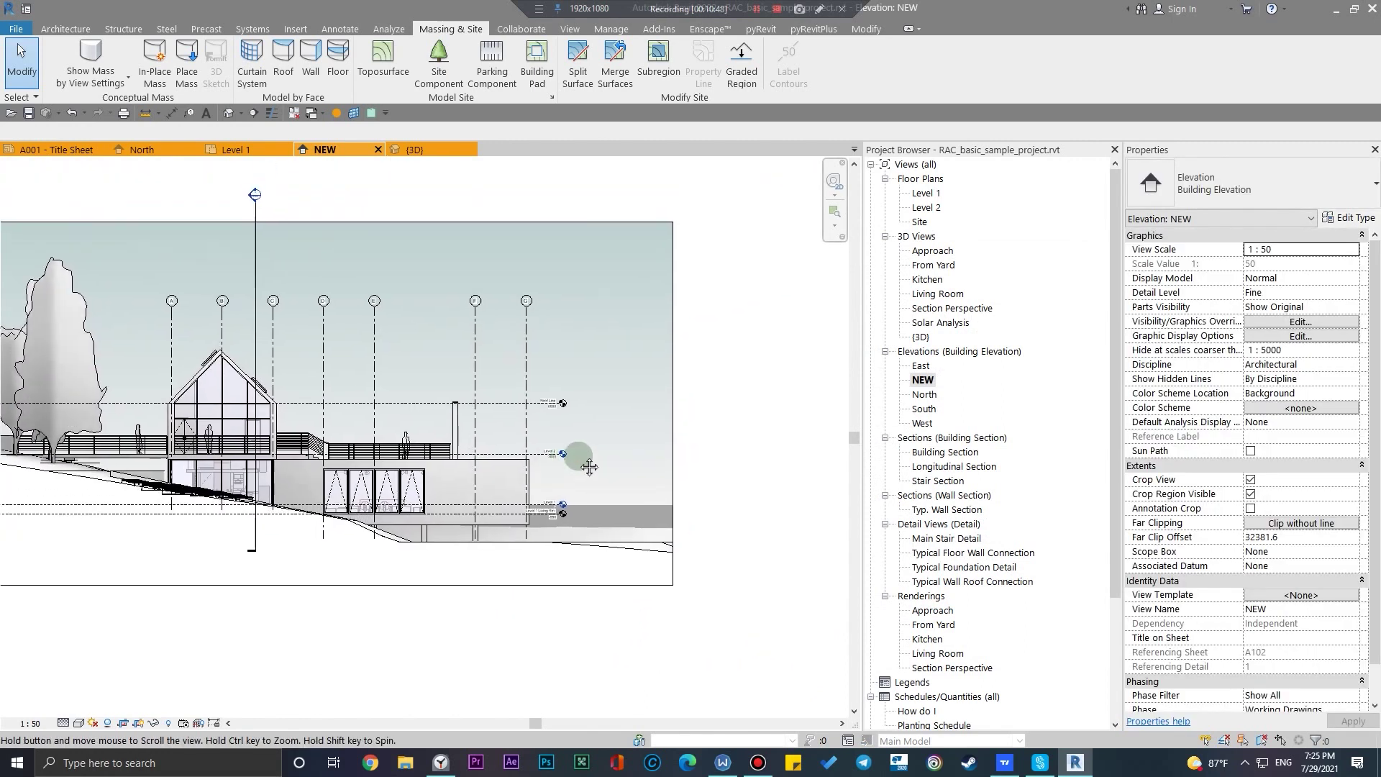
pyautogui.scroll(-1, 694, 410)
pyautogui.click(696, 428)
pyautogui.moveTo(700, 423); pyautogui.dragTo(583, 426)
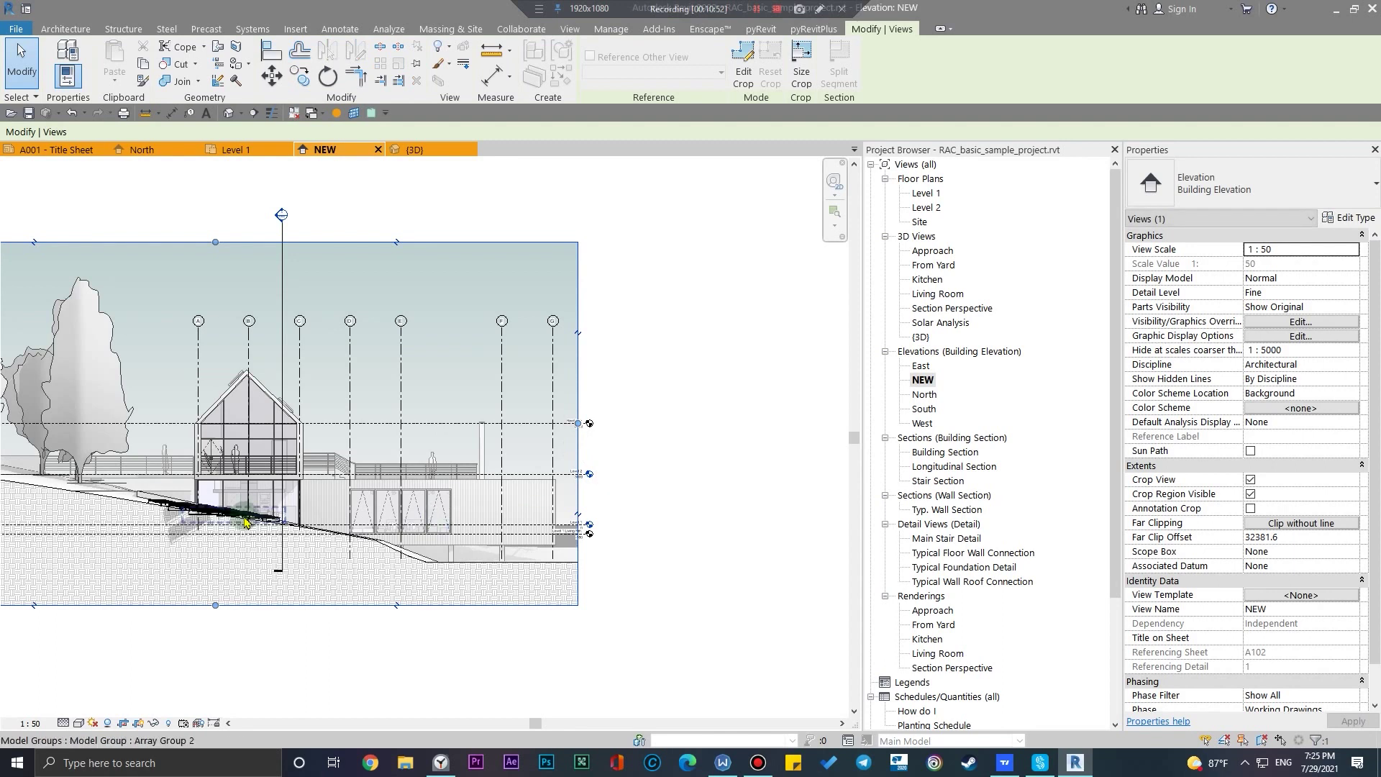
pyautogui.moveTo(218, 237); pyautogui.dragTo(496, 248, button='middle')
pyautogui.moveTo(494, 254); pyautogui.dragTo(486, 354)
pyautogui.moveTo(130, 492); pyautogui.dragTo(301, 517)
pyautogui.moveTo(579, 355); pyautogui.dragTo(574, 338)
pyautogui.click(411, 242)
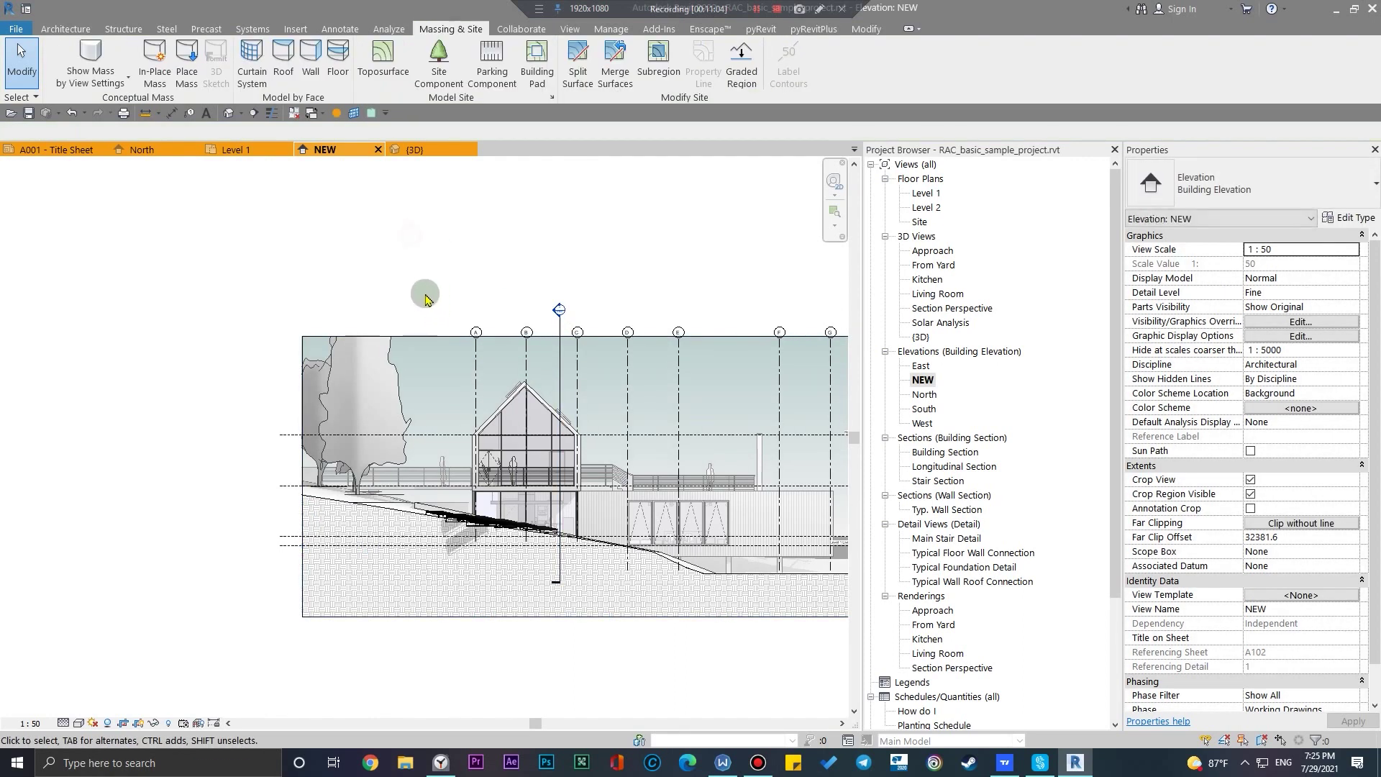
# Raise the aligned grid bubbles so they sit clear above the crop region's upper edge
pyautogui.scroll(2, 425, 297)
pyautogui.click(524, 411)
pyautogui.scroll(2, 524, 410)
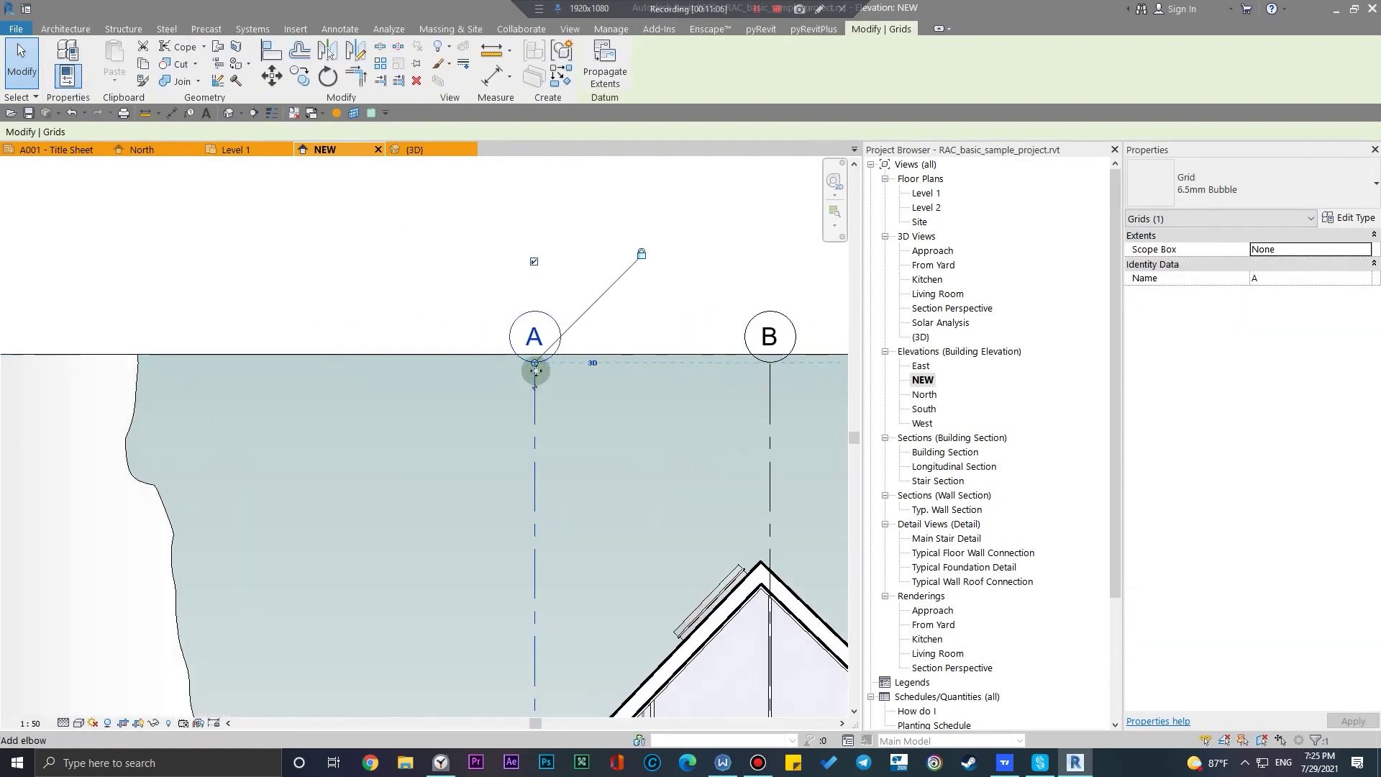
pyautogui.moveTo(531, 364); pyautogui.dragTo(529, 316)
pyautogui.click(407, 318)
pyautogui.scroll(-4, 424, 354)
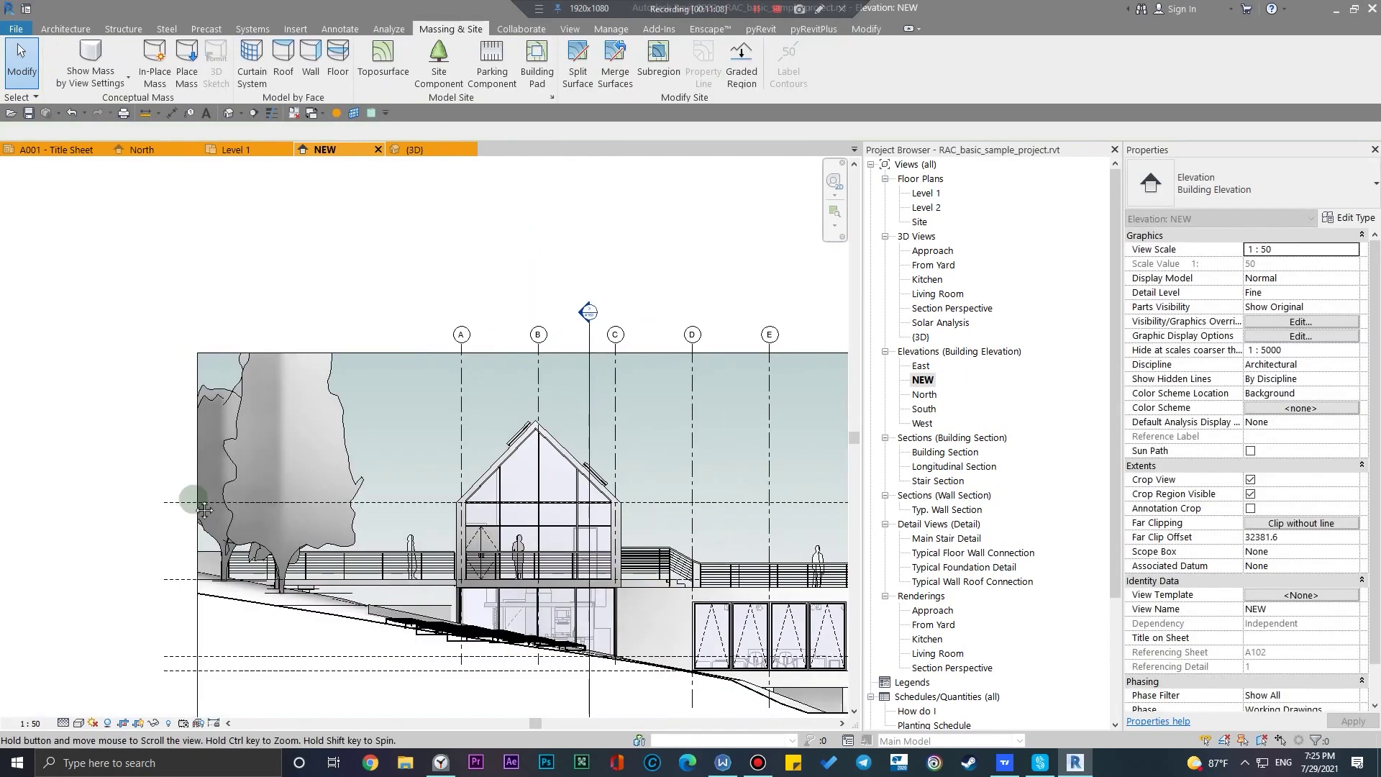
# Extend the aligned level lines to the right so the level names and elevations sit outside the crop region
pyautogui.scroll(6, 403, 460)
pyautogui.click(434, 468)
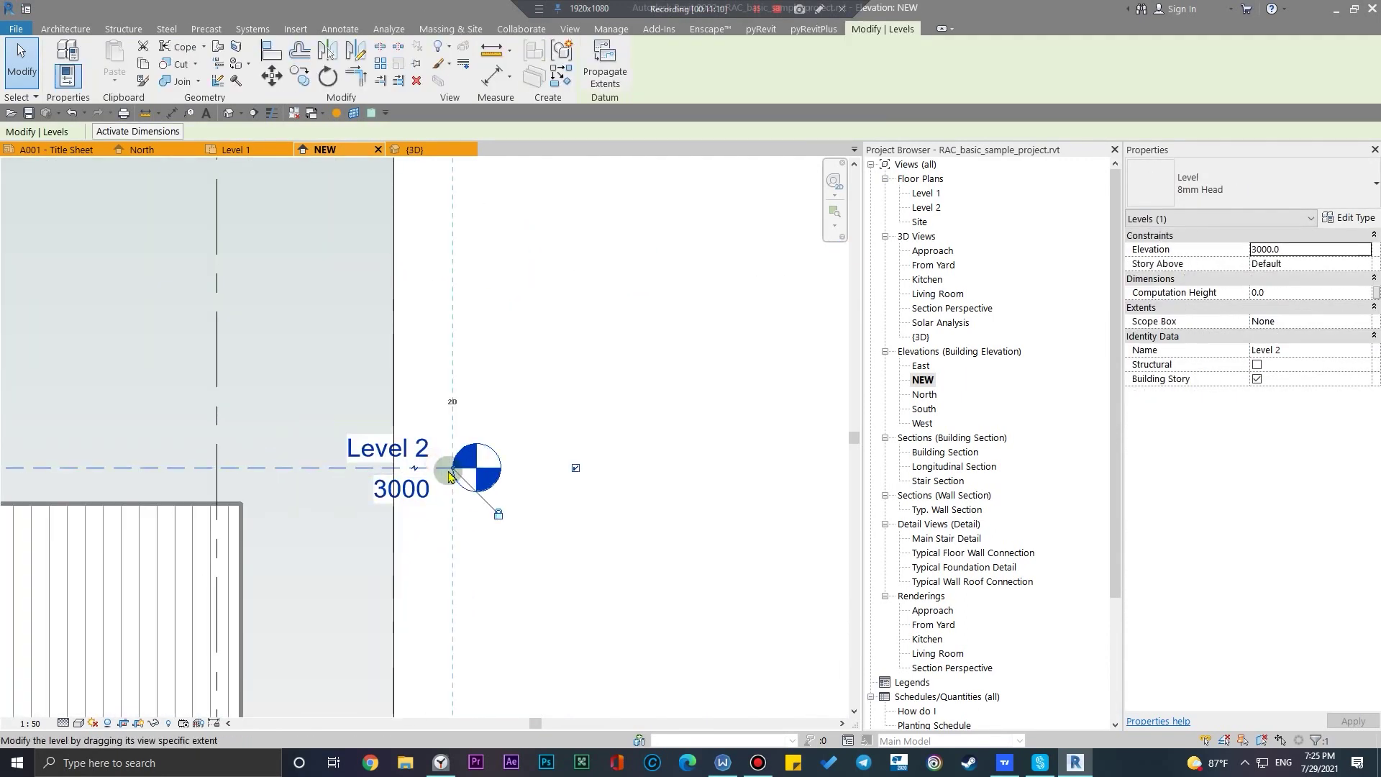
pyautogui.scroll(3, 438, 489)
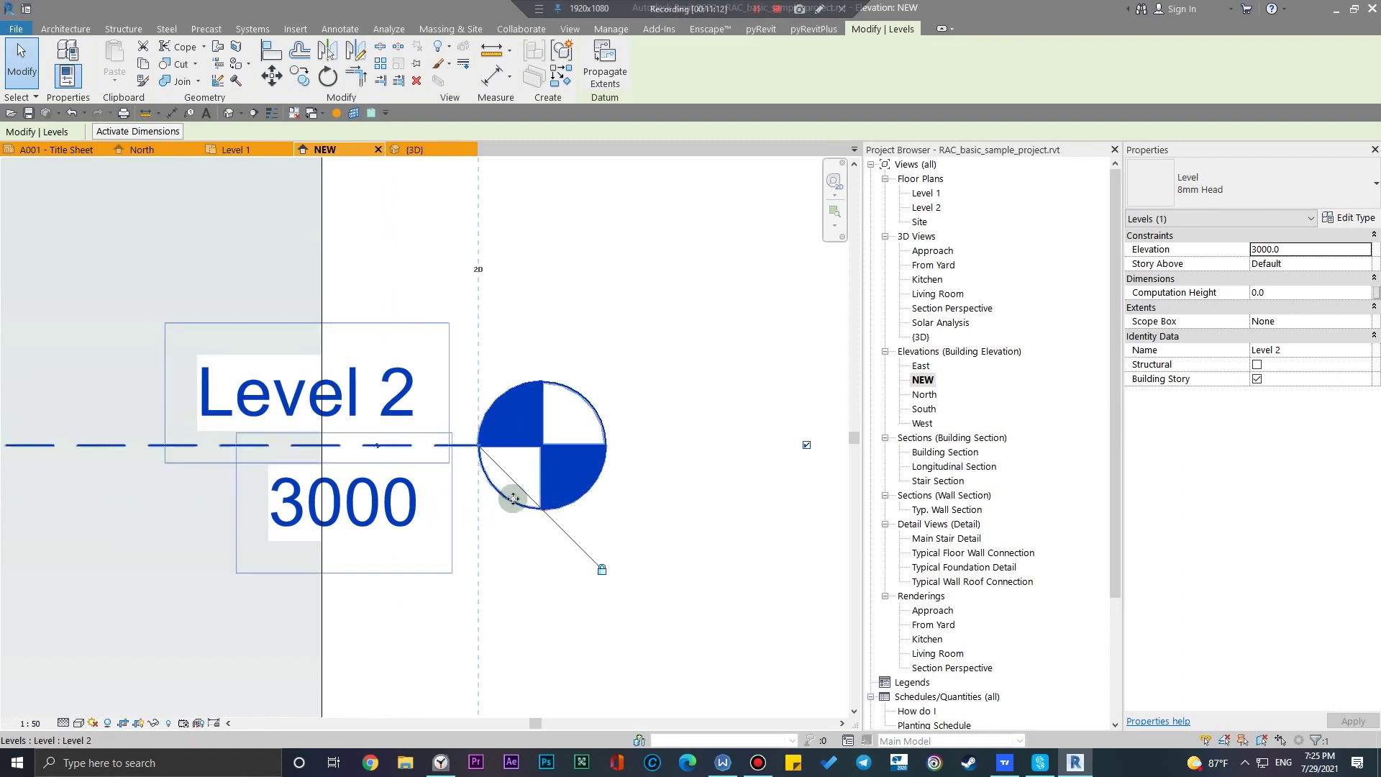
pyautogui.click(502, 486)
pyautogui.click(482, 452)
pyautogui.moveTo(482, 452); pyautogui.dragTo(749, 452)
pyautogui.click(576, 590)
pyautogui.scroll(-10, 577, 591)
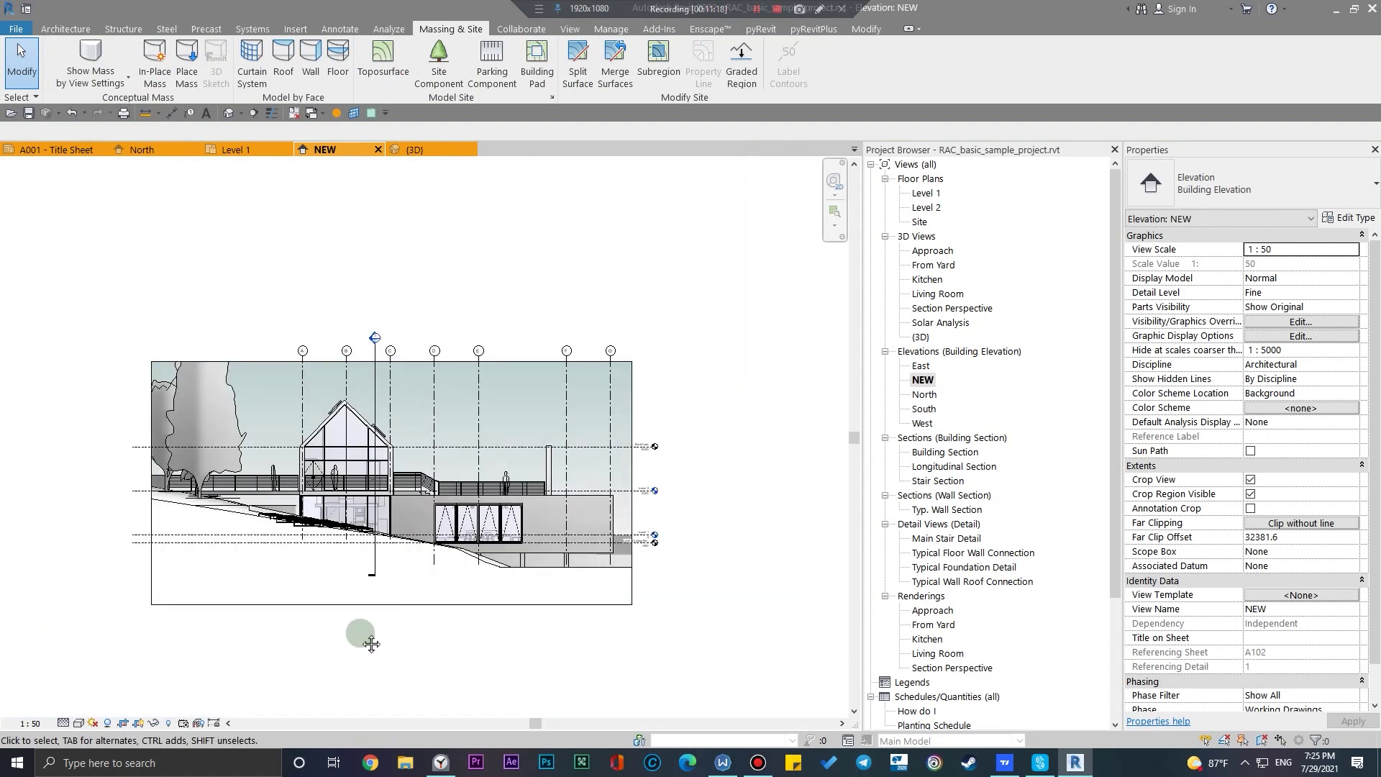
# Raise the crop region's lower edge closer to the building base and clear the selection
pyautogui.moveTo(333, 641); pyautogui.dragTo(470, 638, button='middle')
pyautogui.click(489, 603)
pyautogui.moveTo(521, 603); pyautogui.dragTo(530, 579)
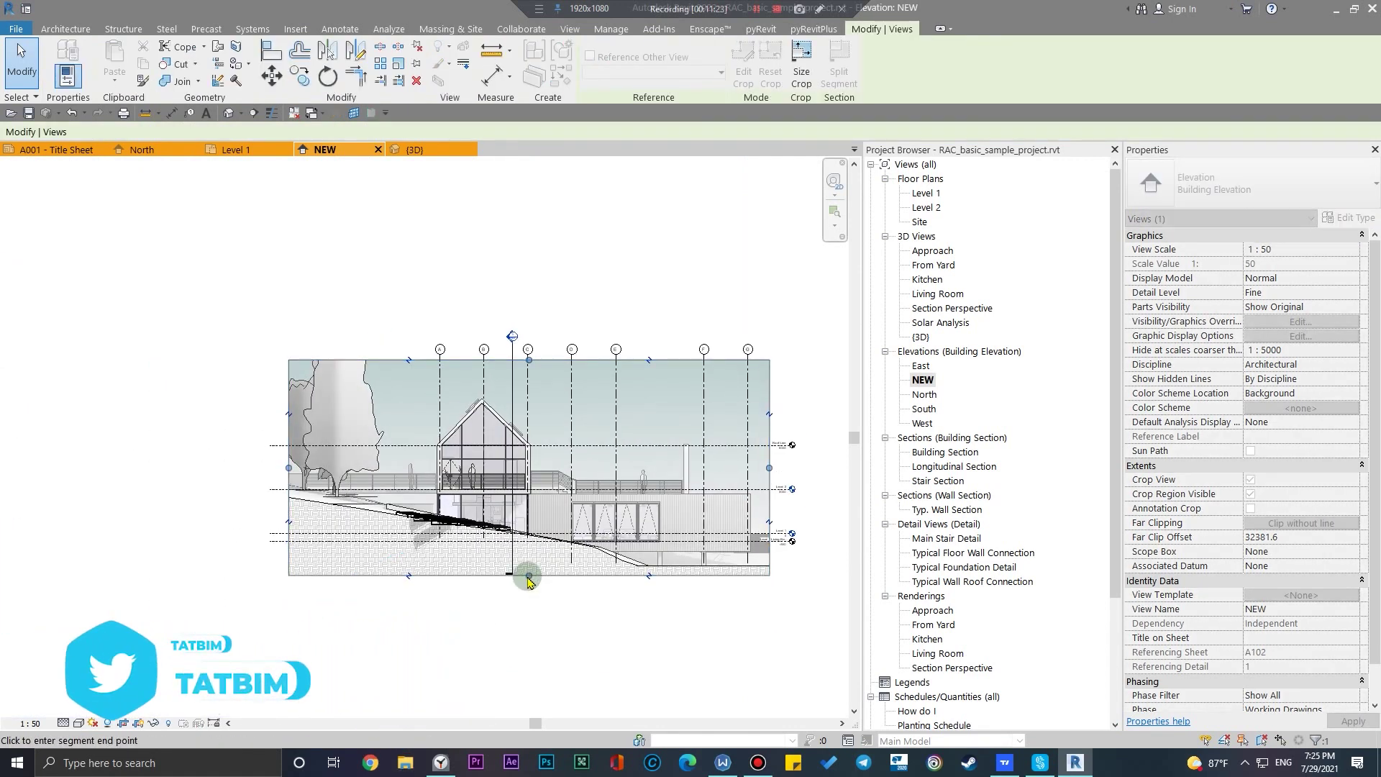
pyautogui.click(554, 633)
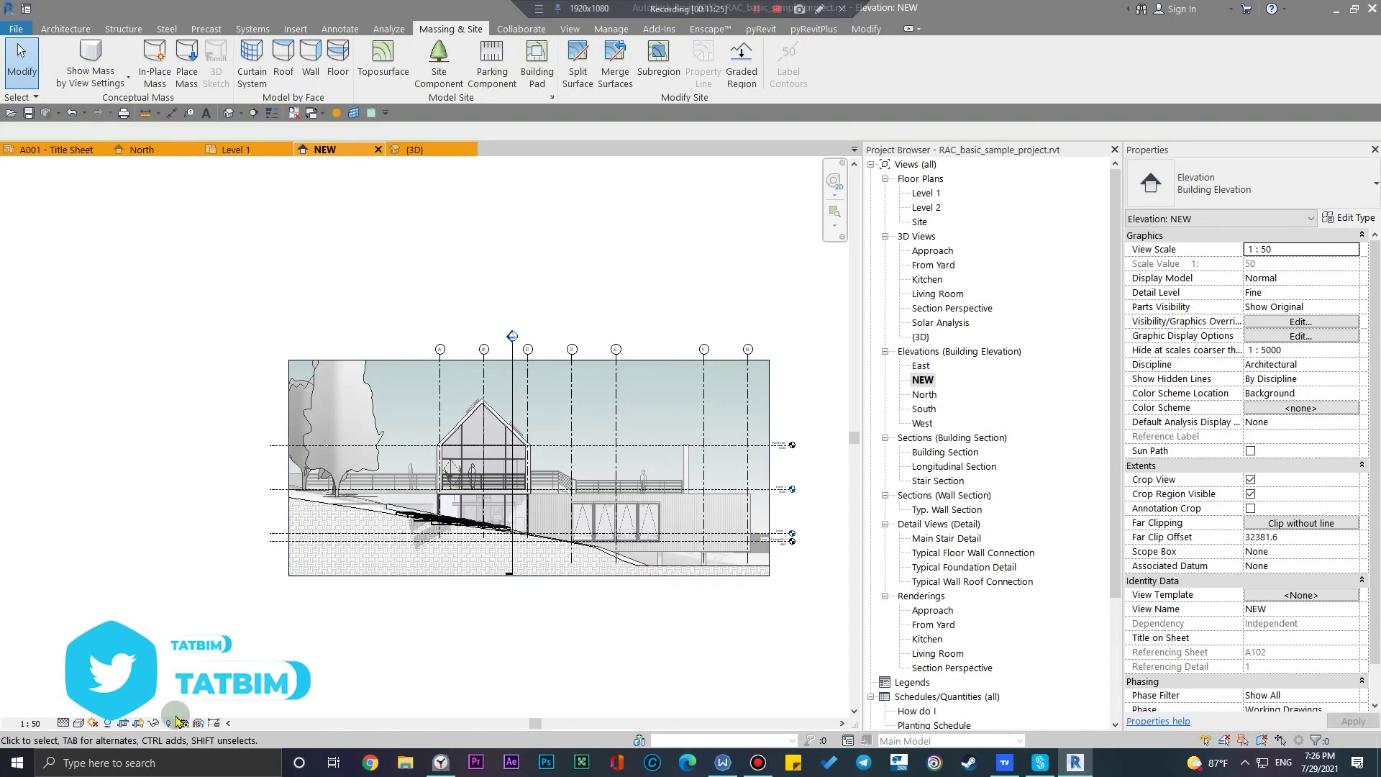
pyautogui.scroll(3, 454, 638)
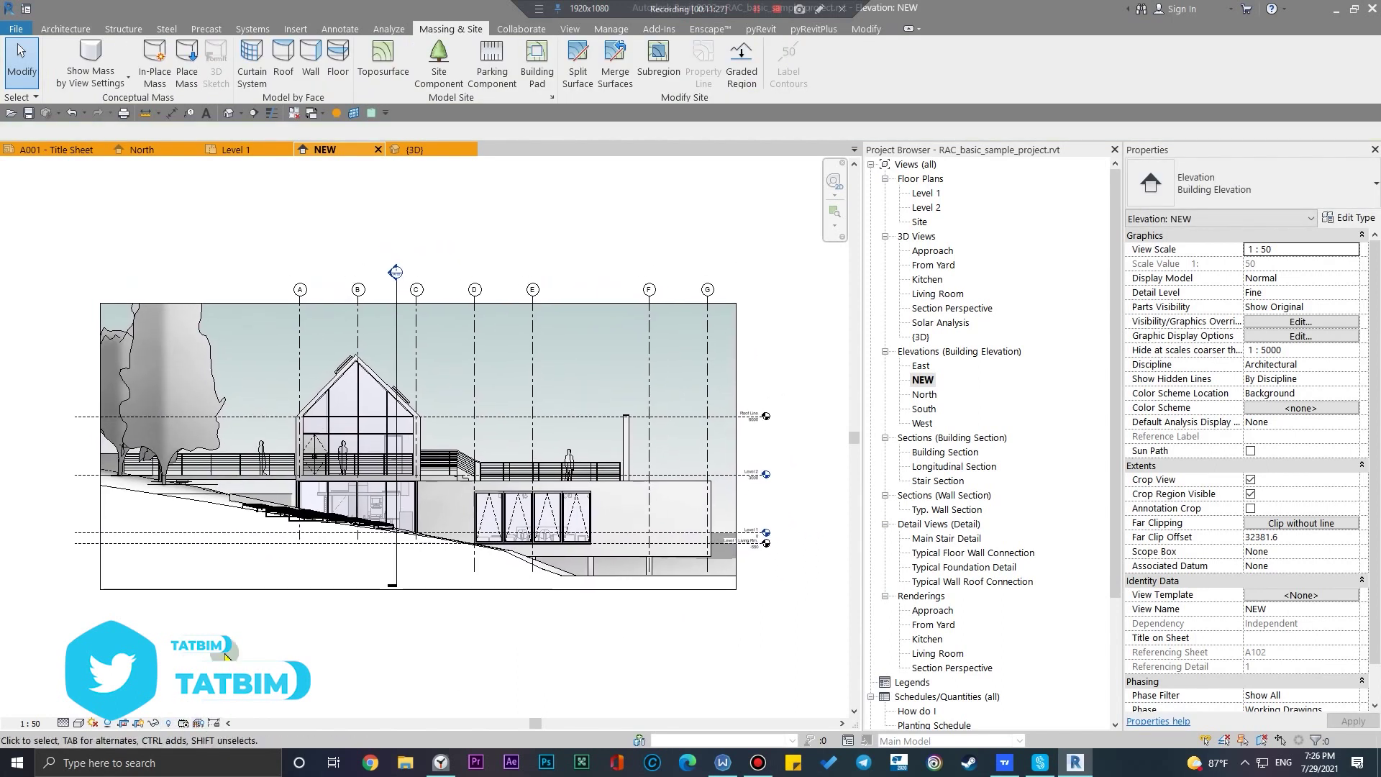
# Hide the crop region boundary in the NEW elevation
pyautogui.click(145, 723)
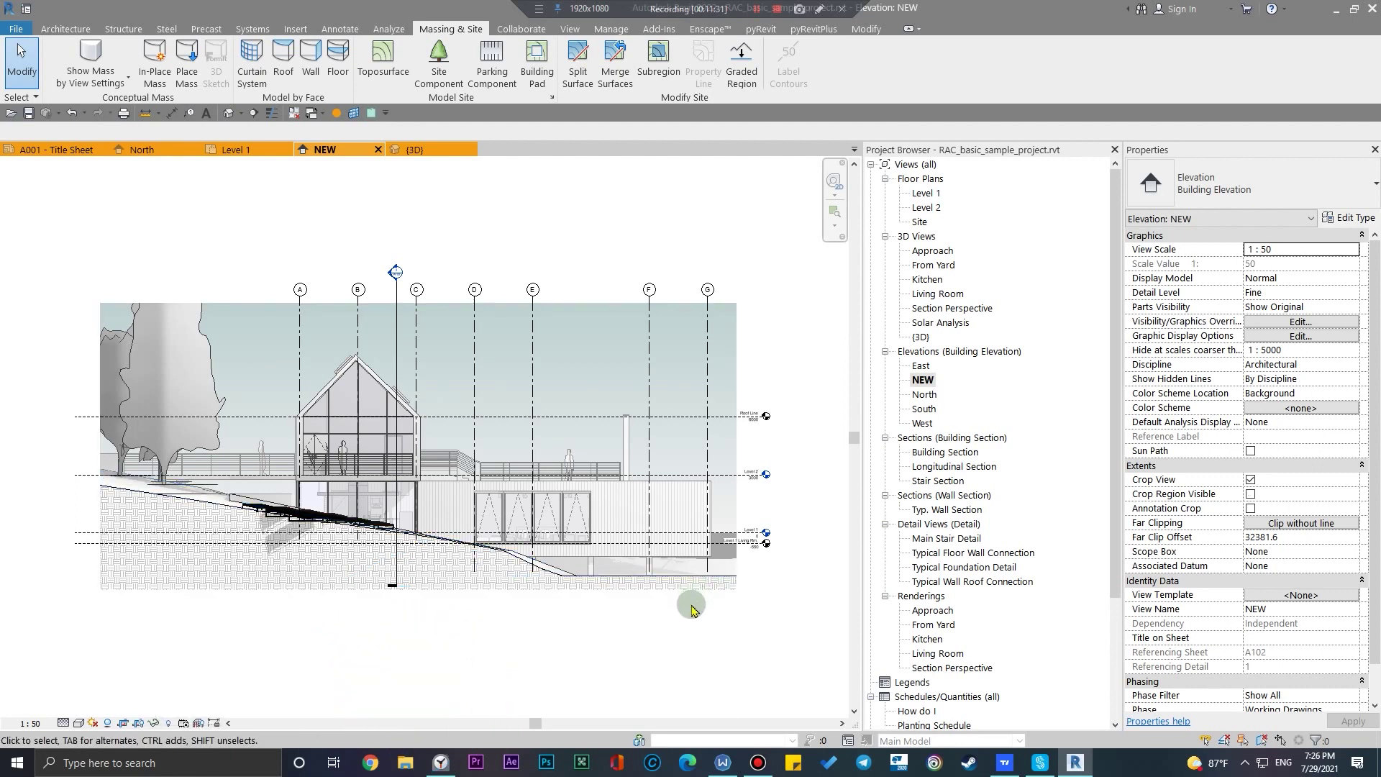
pyautogui.scroll(-2, 525, 633)
pyautogui.scroll(2, 525, 633)
pyautogui.moveTo(525, 633); pyautogui.dragTo(491, 637, button='middle')
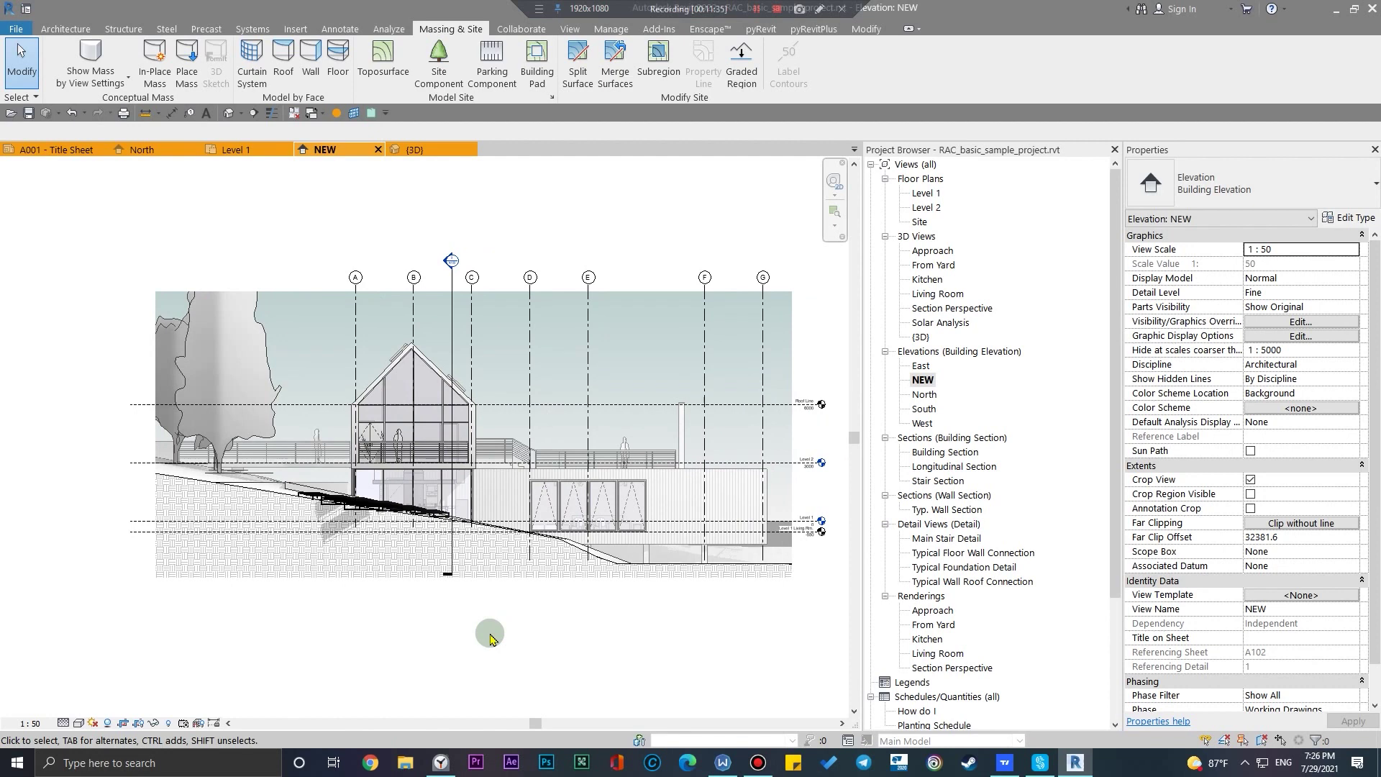
pyautogui.scroll(3, 544, 413)
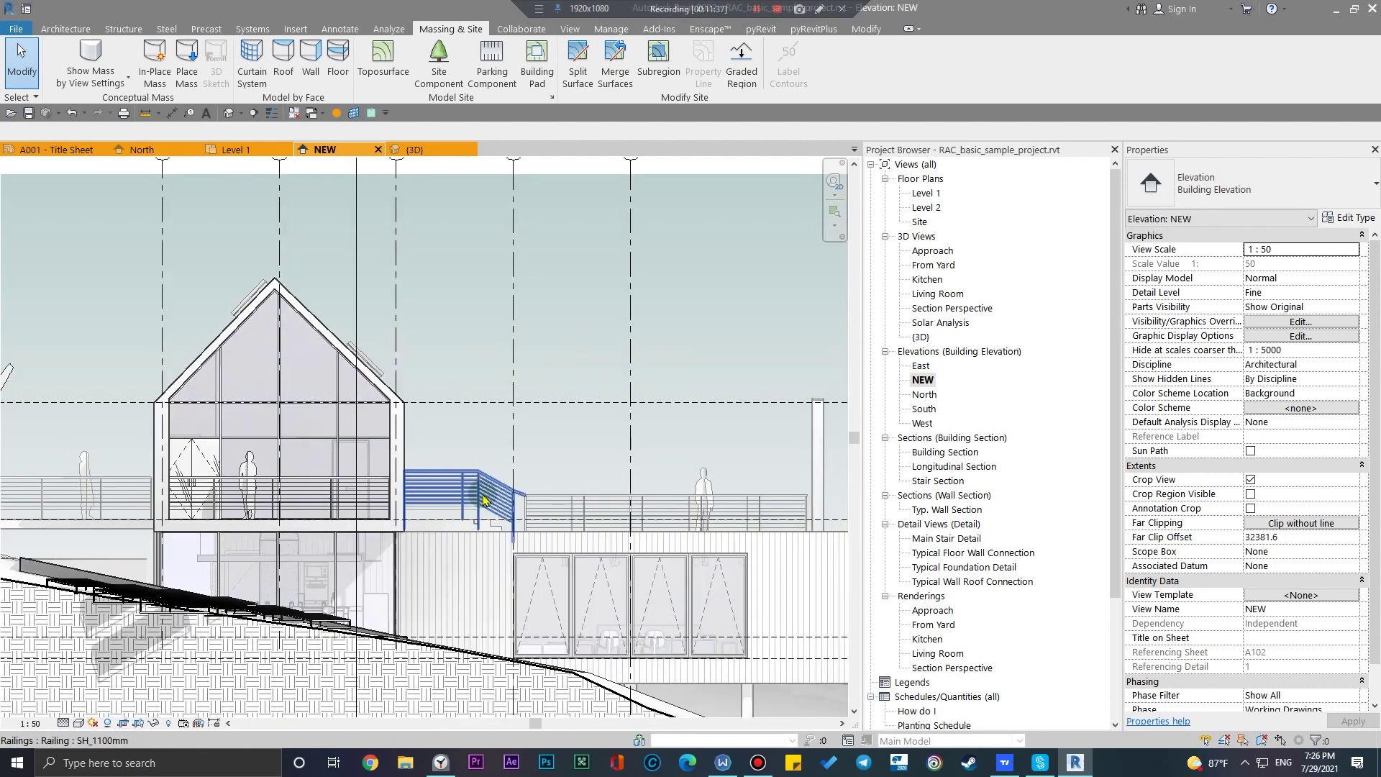
pyautogui.moveTo(600, 684); pyautogui.dragTo(603, 654, button='middle')
pyautogui.scroll(-2, 601, 655)
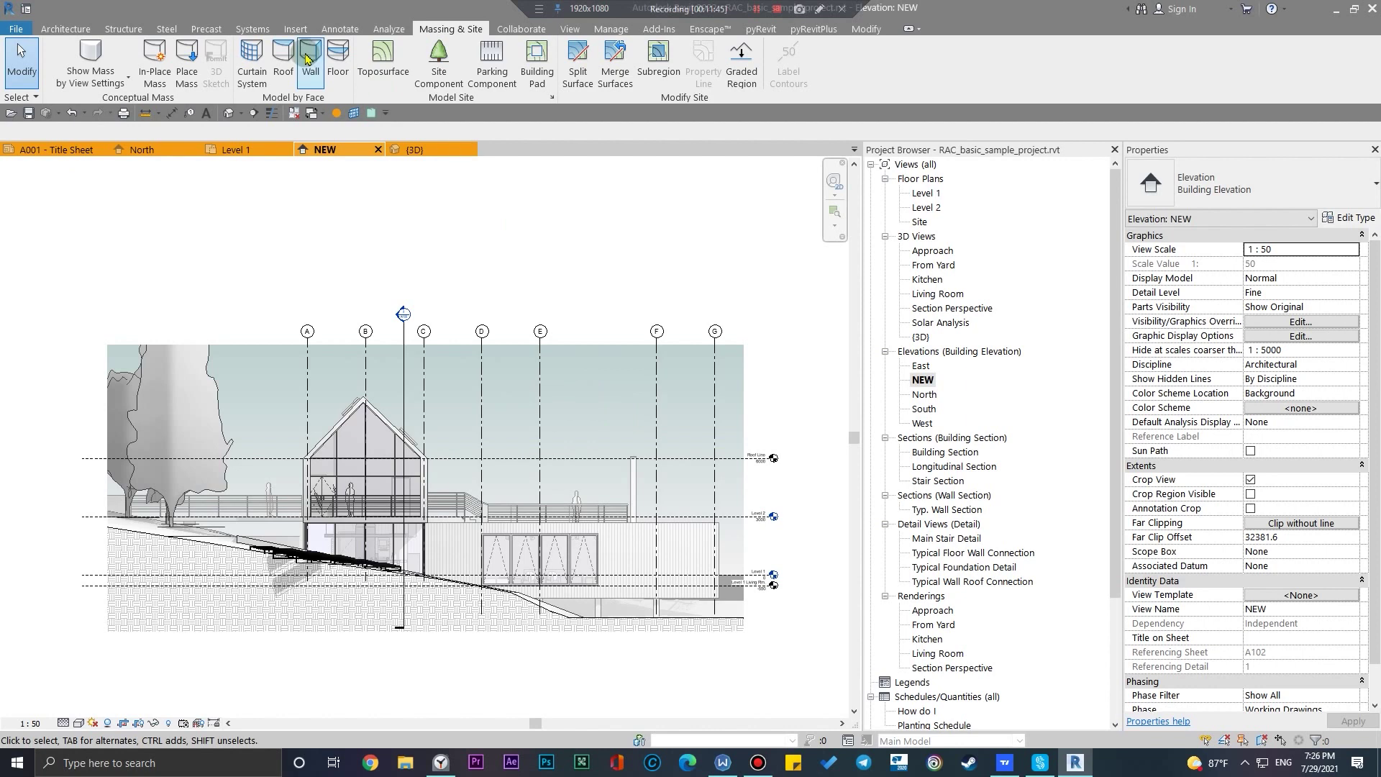
pyautogui.scroll(-2, 416, 59)
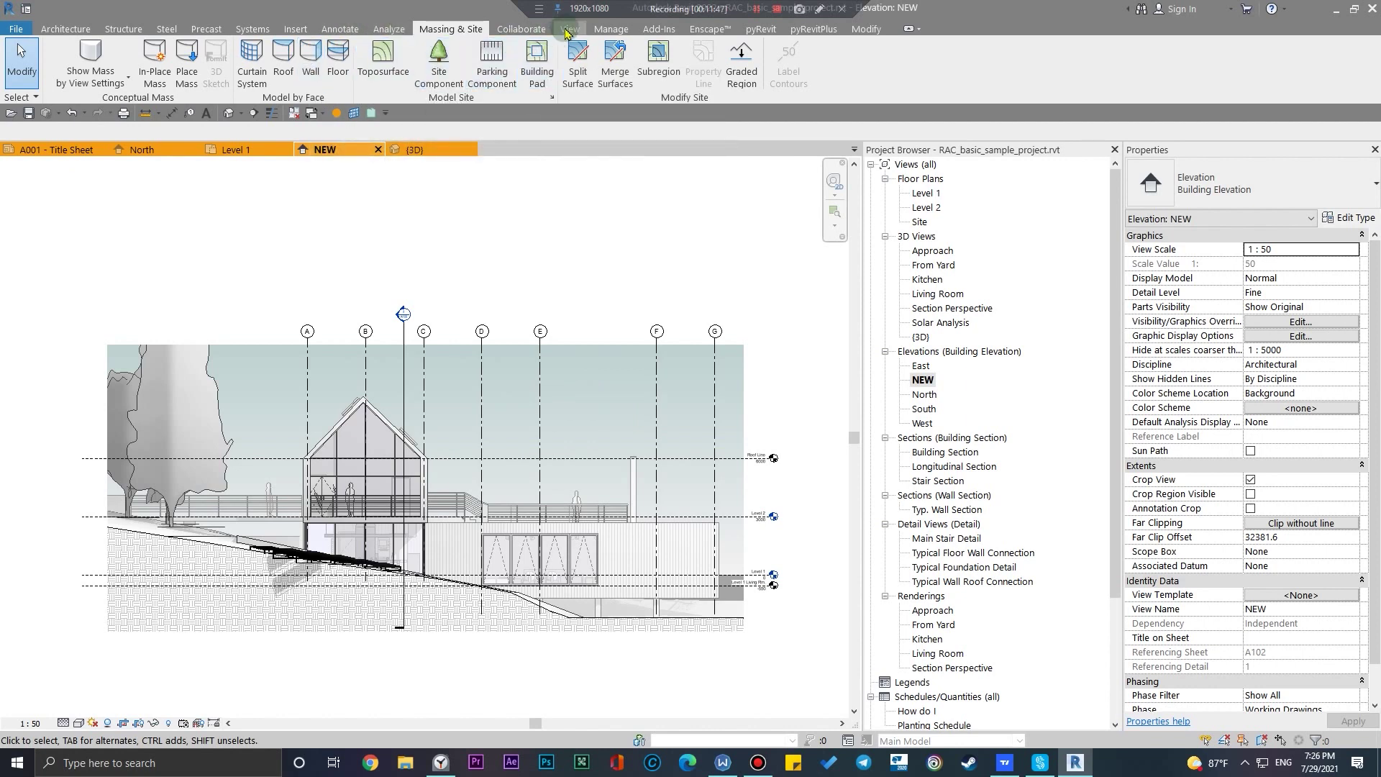
# Create a view template named ELV from the current NEW elevation
pyautogui.click(85, 78)
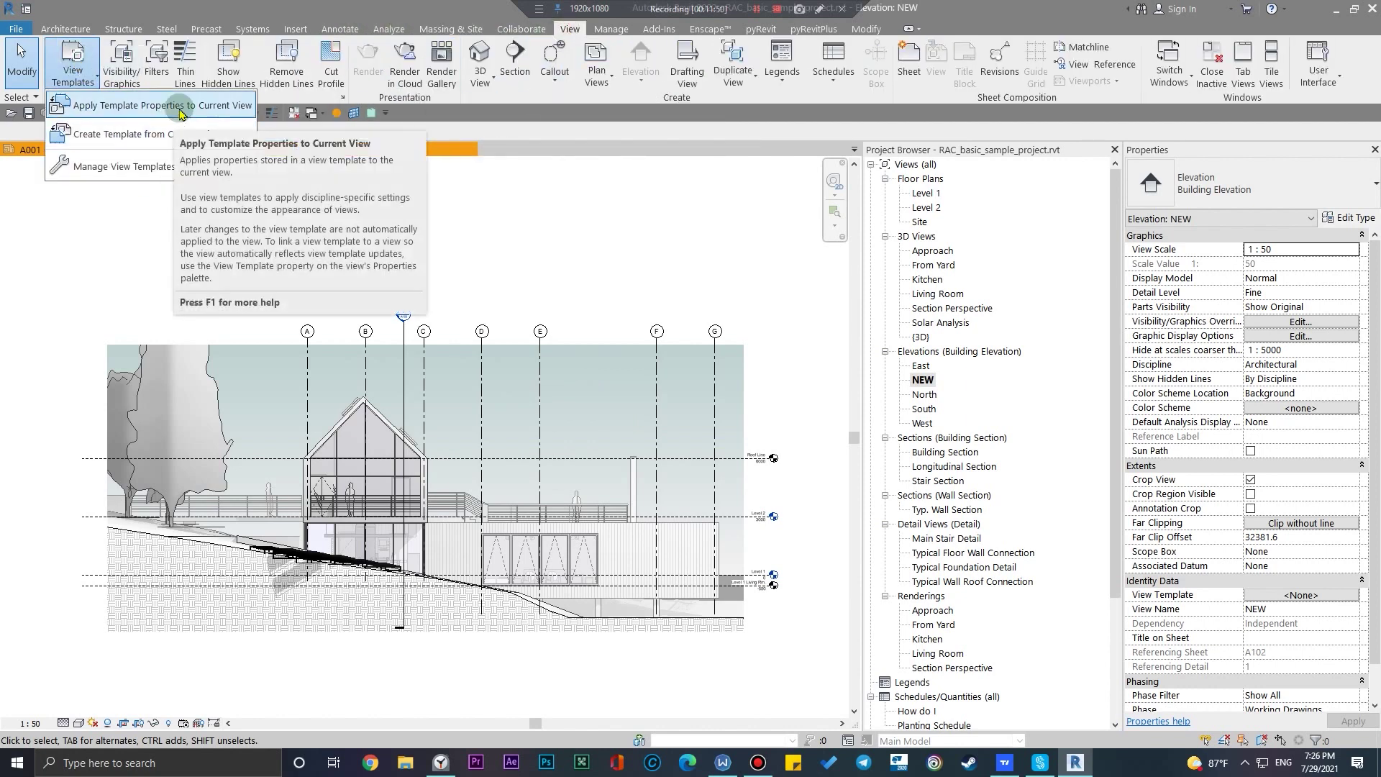
pyautogui.click(165, 134)
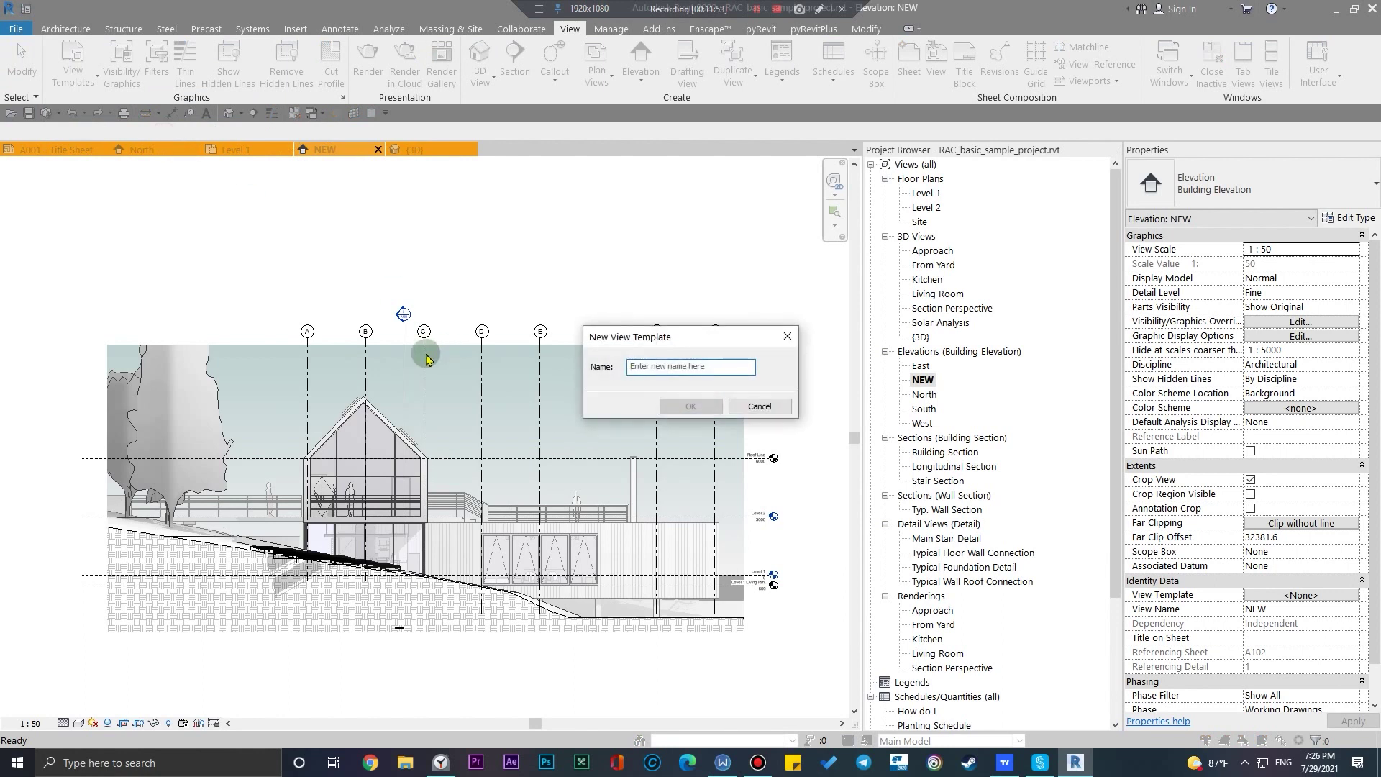
pyautogui.write('ELV')
pyautogui.press('Return')
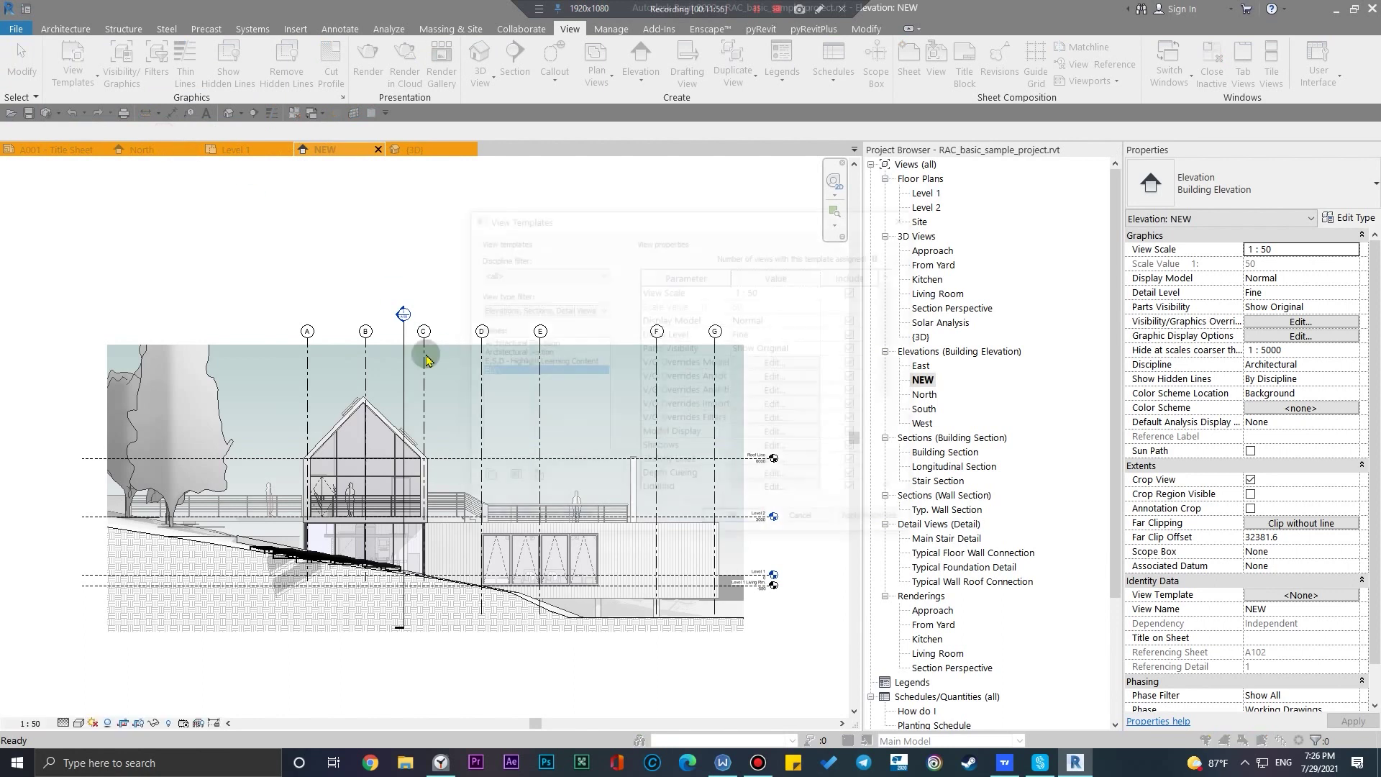
pyautogui.click(735, 523)
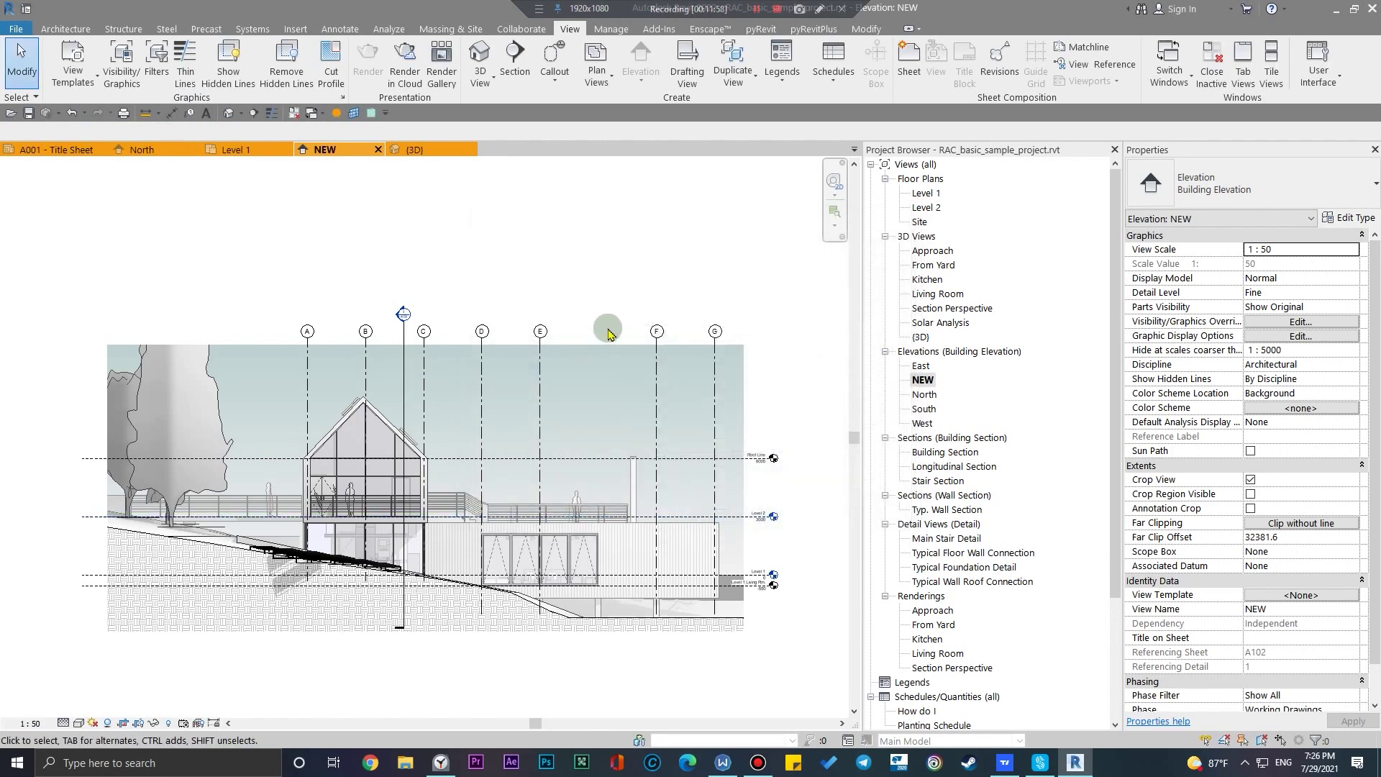
# Place a building elevation marker in the Level 1 floor plan, below the room legend and beside the existing A103 marker
pyautogui.scroll(-1, 353, 469)
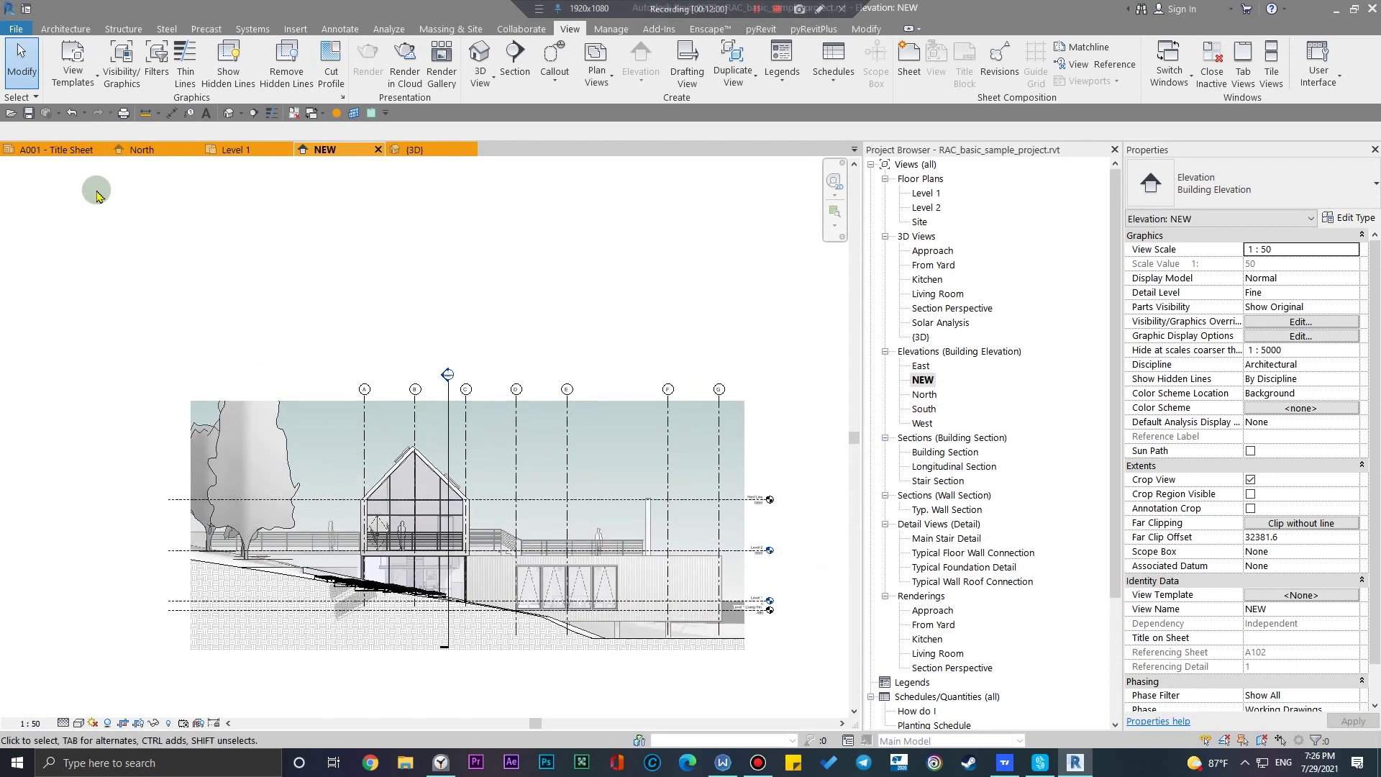
pyautogui.click(237, 149)
pyautogui.scroll(-2, 432, 288)
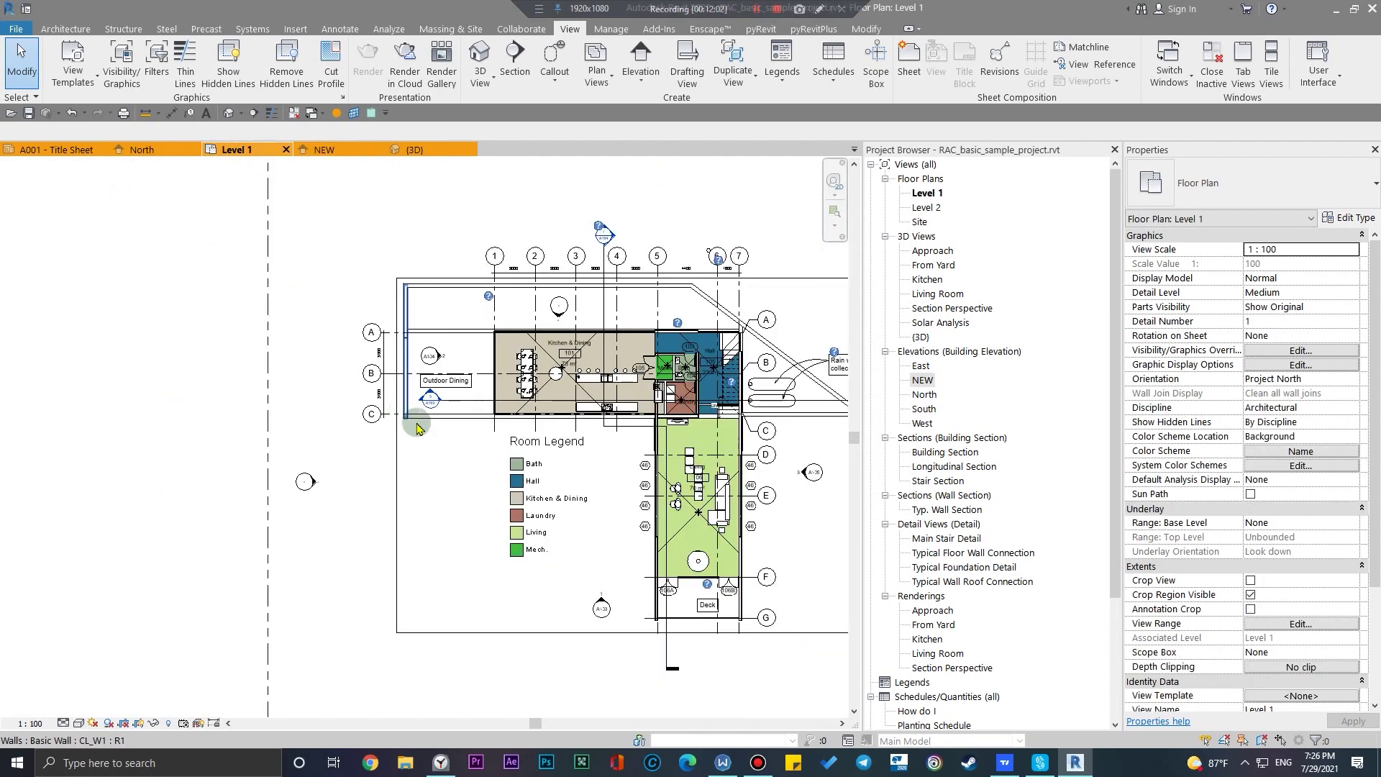
pyautogui.click(641, 79)
pyautogui.click(651, 105)
pyautogui.scroll(3, 520, 565)
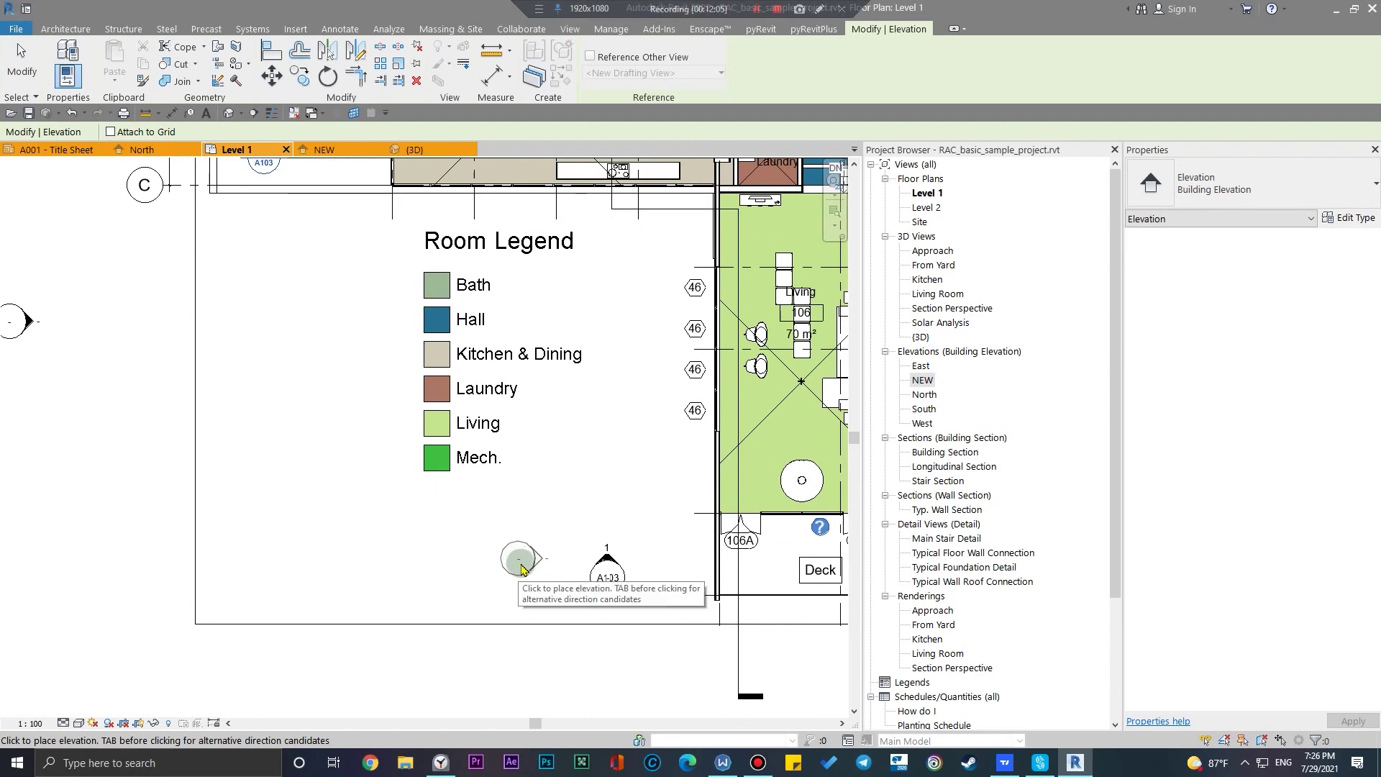
pyautogui.click(520, 565)
pyautogui.scroll(3, 536, 589)
pyautogui.press('Escape')
# Give the new elevation marker an upward-facing view and remove its right-facing view, accepting that view's deletion
pyautogui.click(541, 546)
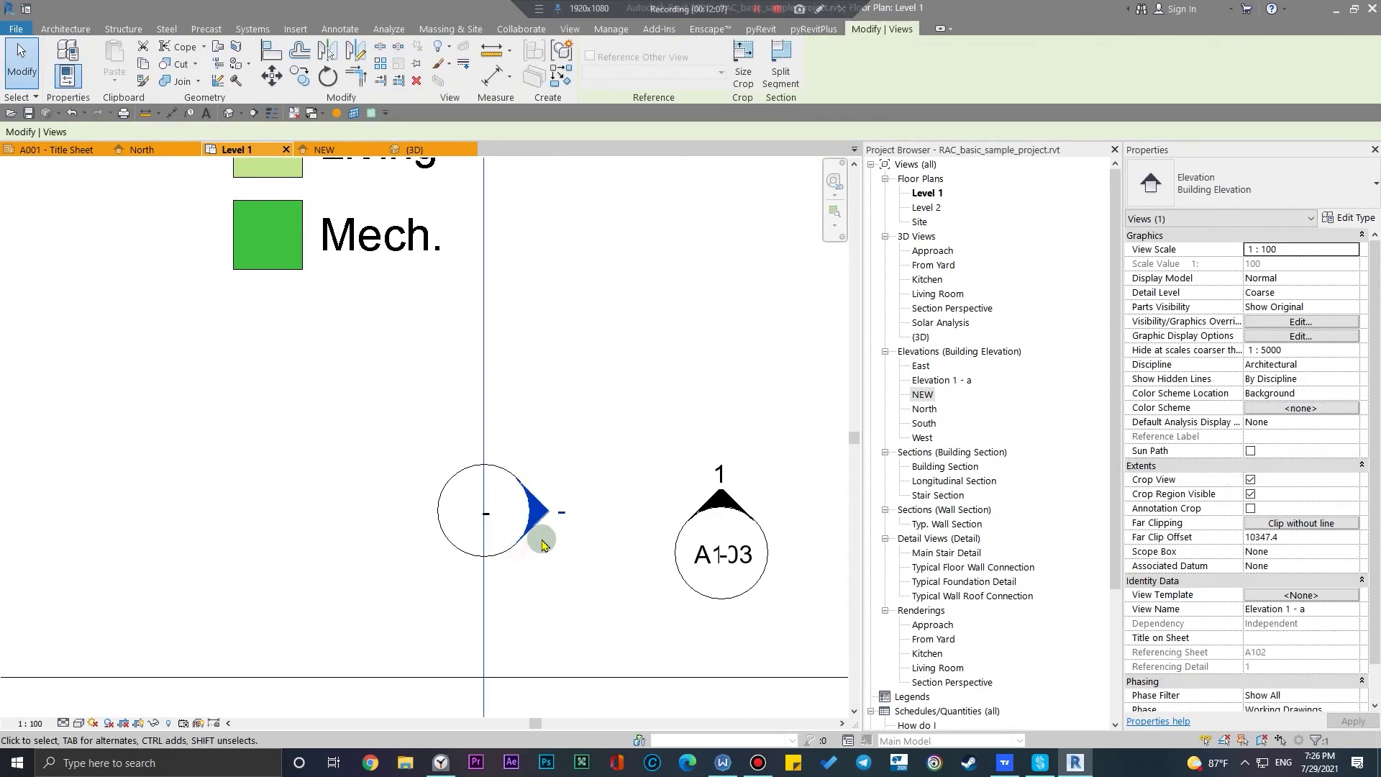
pyautogui.click(437, 545)
pyautogui.click(440, 538)
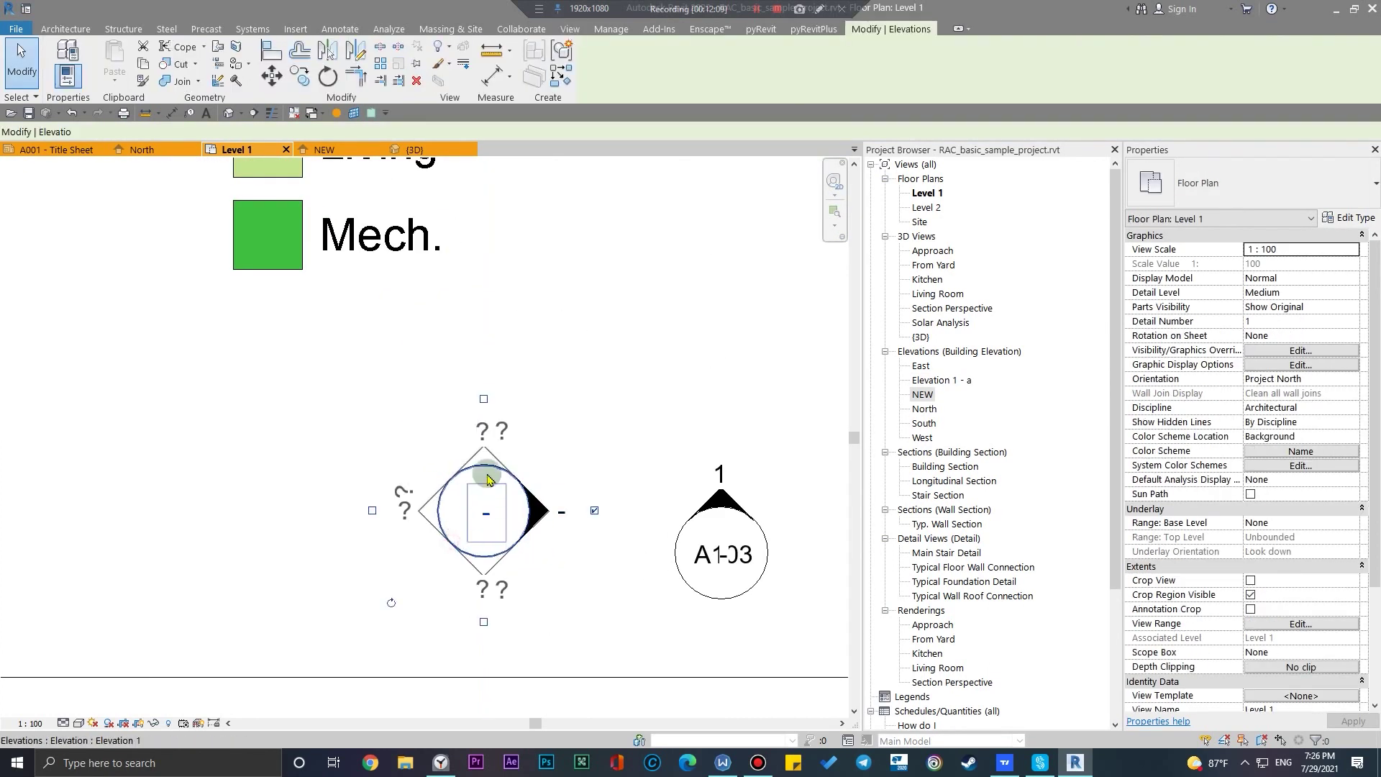
pyautogui.click(483, 399)
pyautogui.click(587, 511)
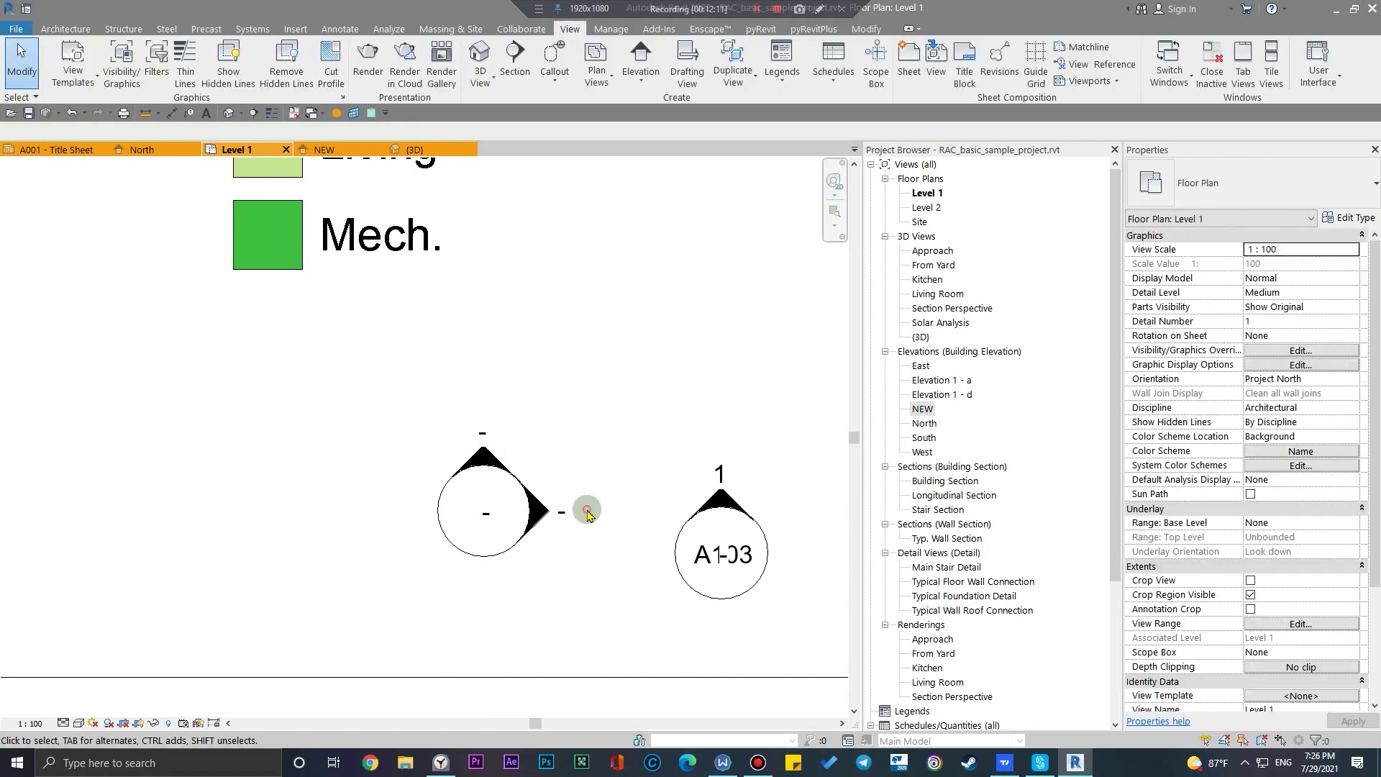
pyautogui.click(493, 519)
pyautogui.click(595, 510)
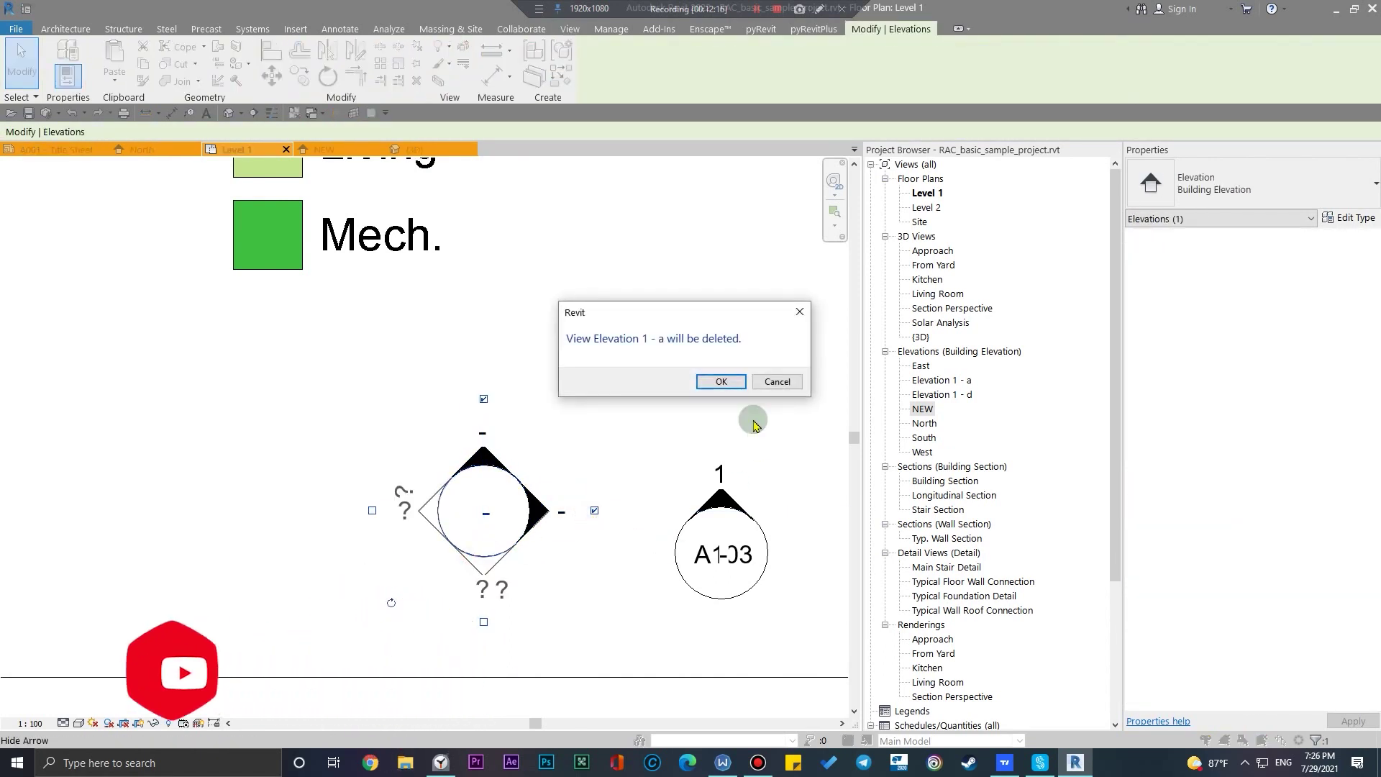
pyautogui.click(722, 381)
pyautogui.scroll(-2, 647, 467)
pyautogui.scroll(2, 507, 482)
pyautogui.press('Escape')
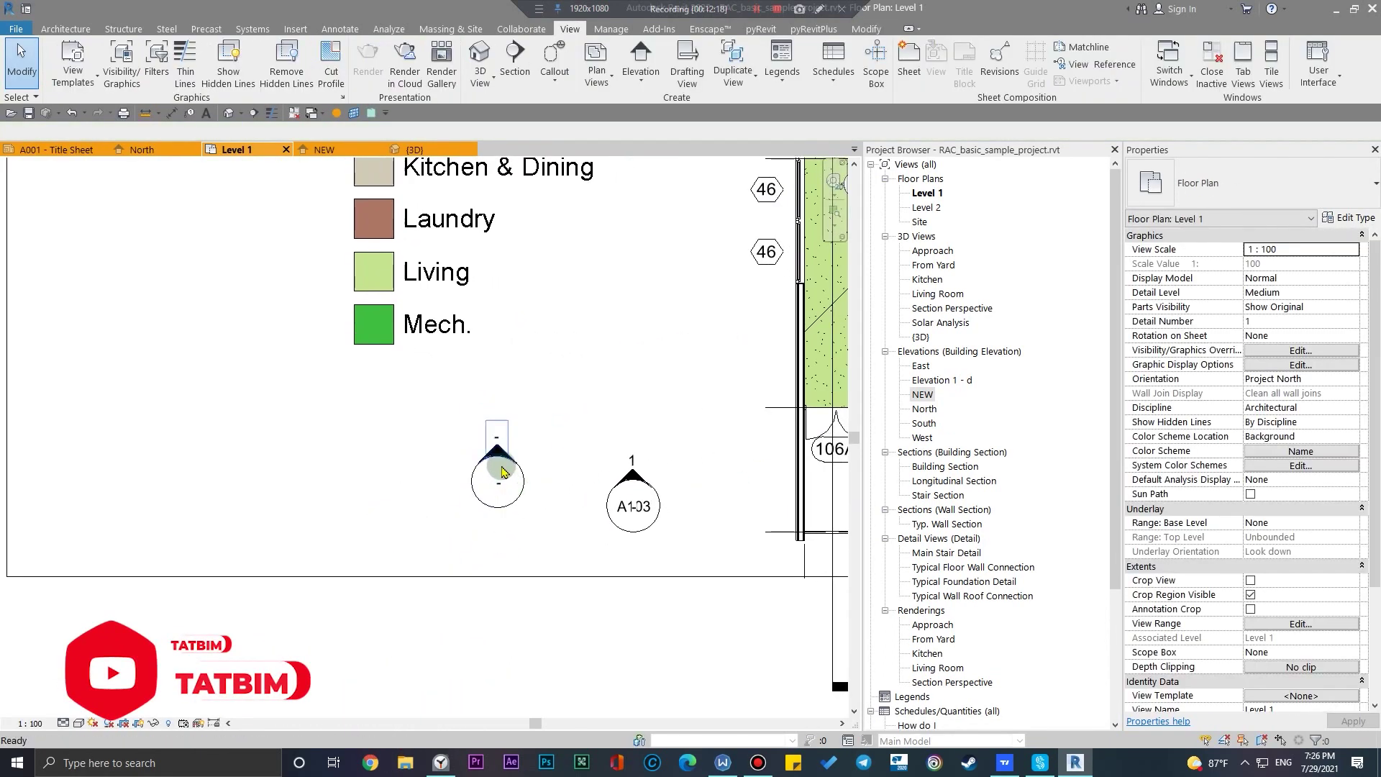
# Open the marker's upward-facing elevation and enlarge its crop region to take in the whole building up to past grid 7
pyautogui.scroll(1, 507, 481)
pyautogui.doubleClick(503, 475)
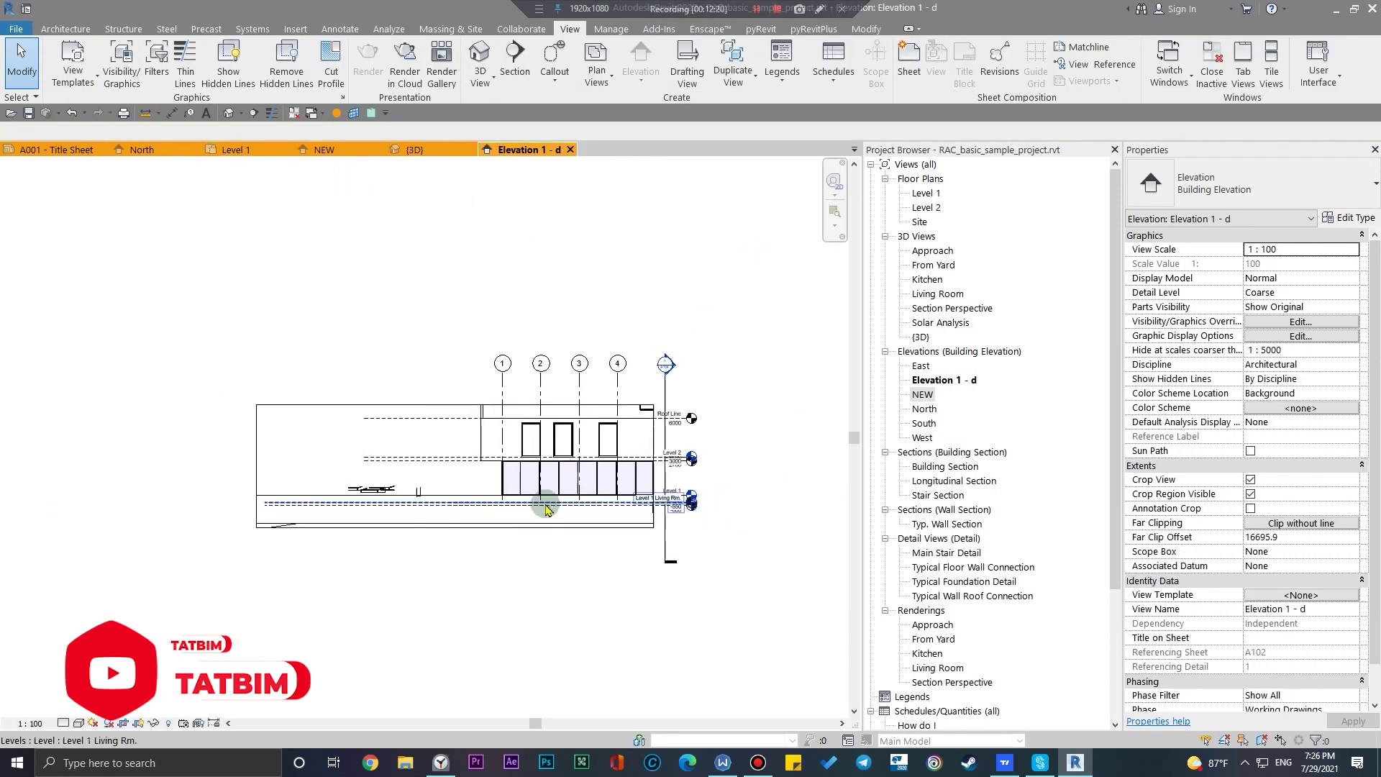
pyautogui.click(411, 546)
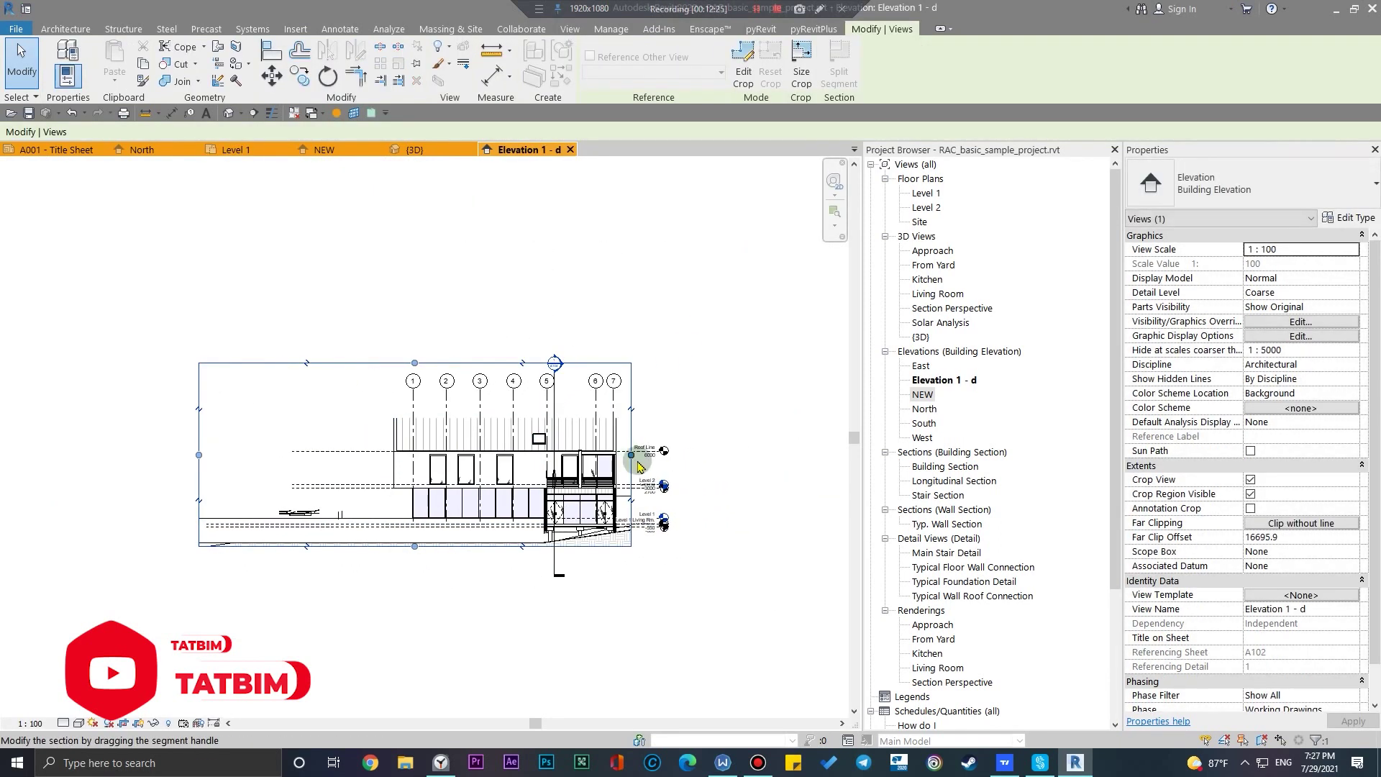
pyautogui.moveTo(632, 455); pyautogui.dragTo(663, 454)
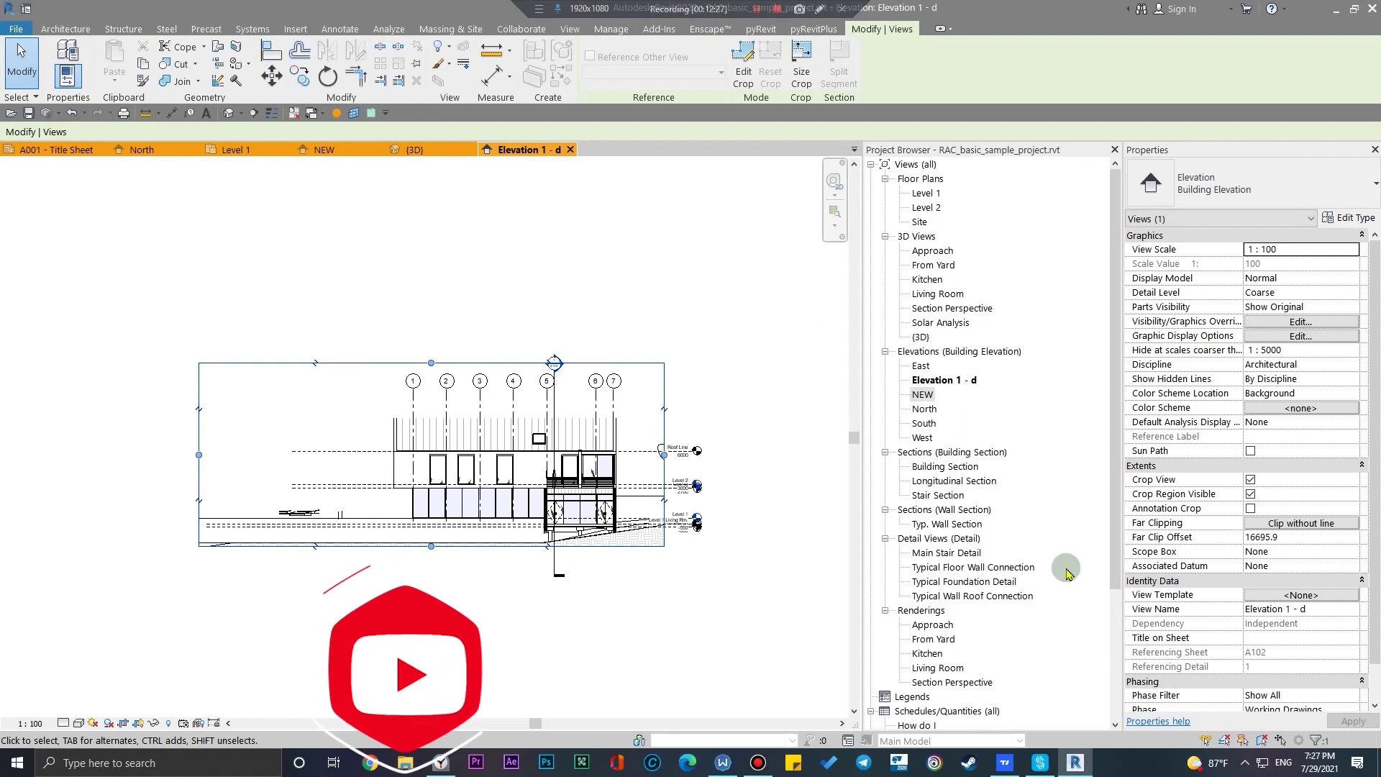
# Keep the new elevation's far clipping at Clip without line and set its far clip offset to 30000
pyautogui.click(1305, 526)
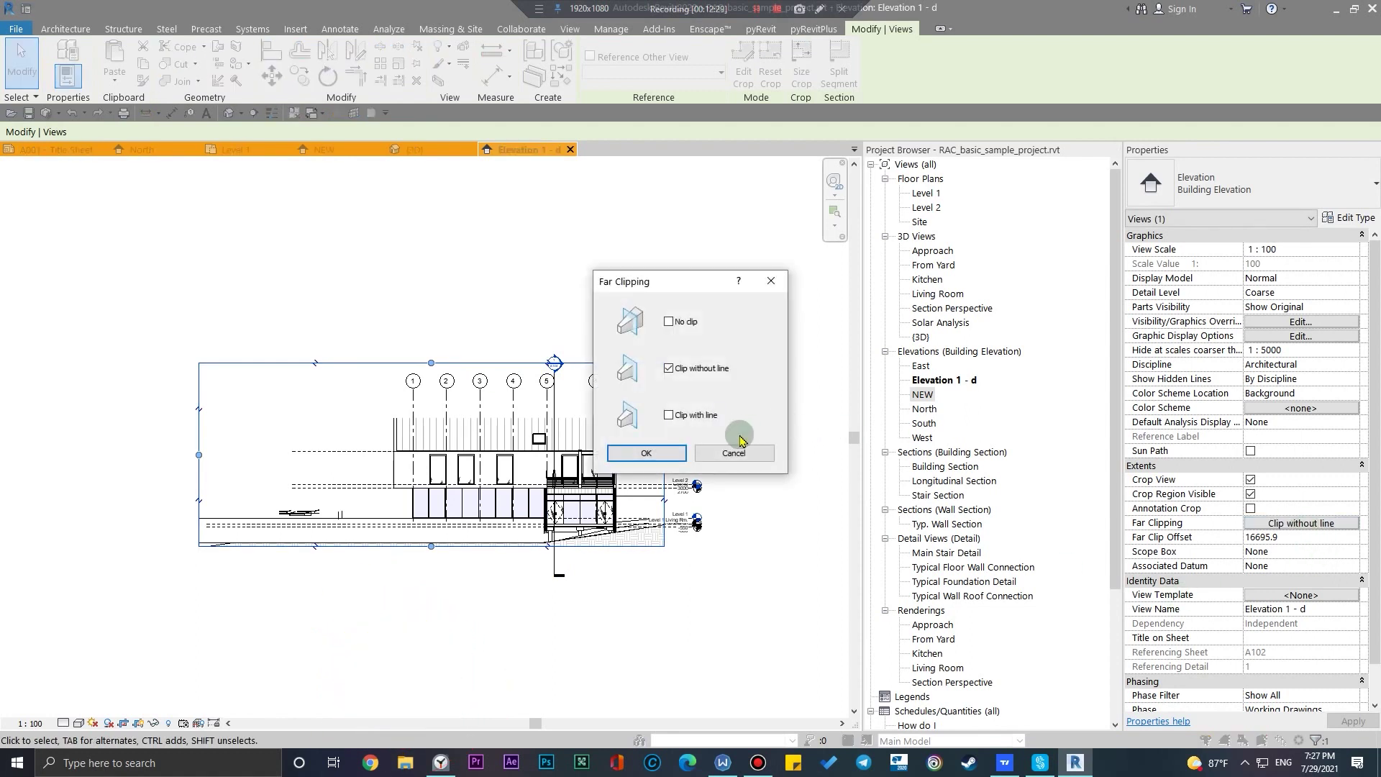
pyautogui.click(654, 458)
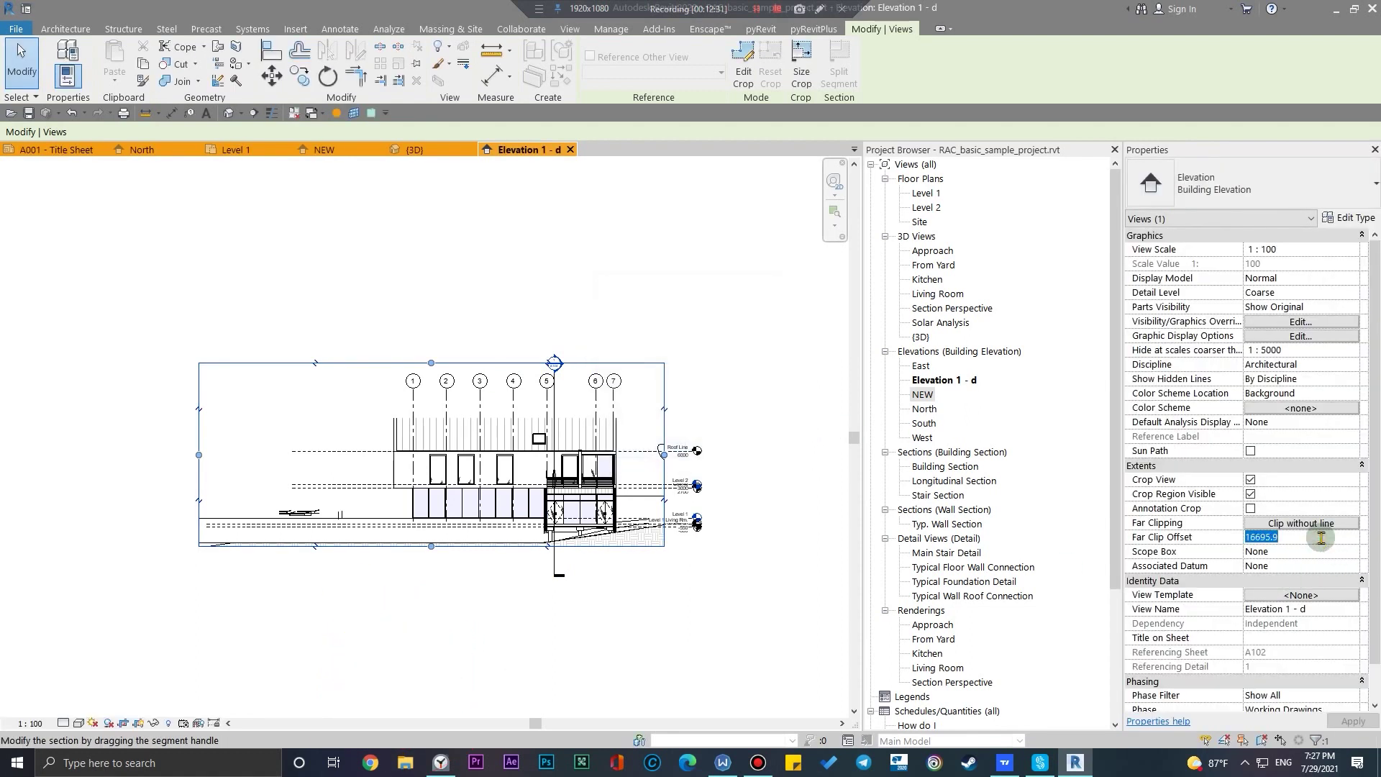
pyautogui.write('0')
pyautogui.scroll(2, 370, 616)
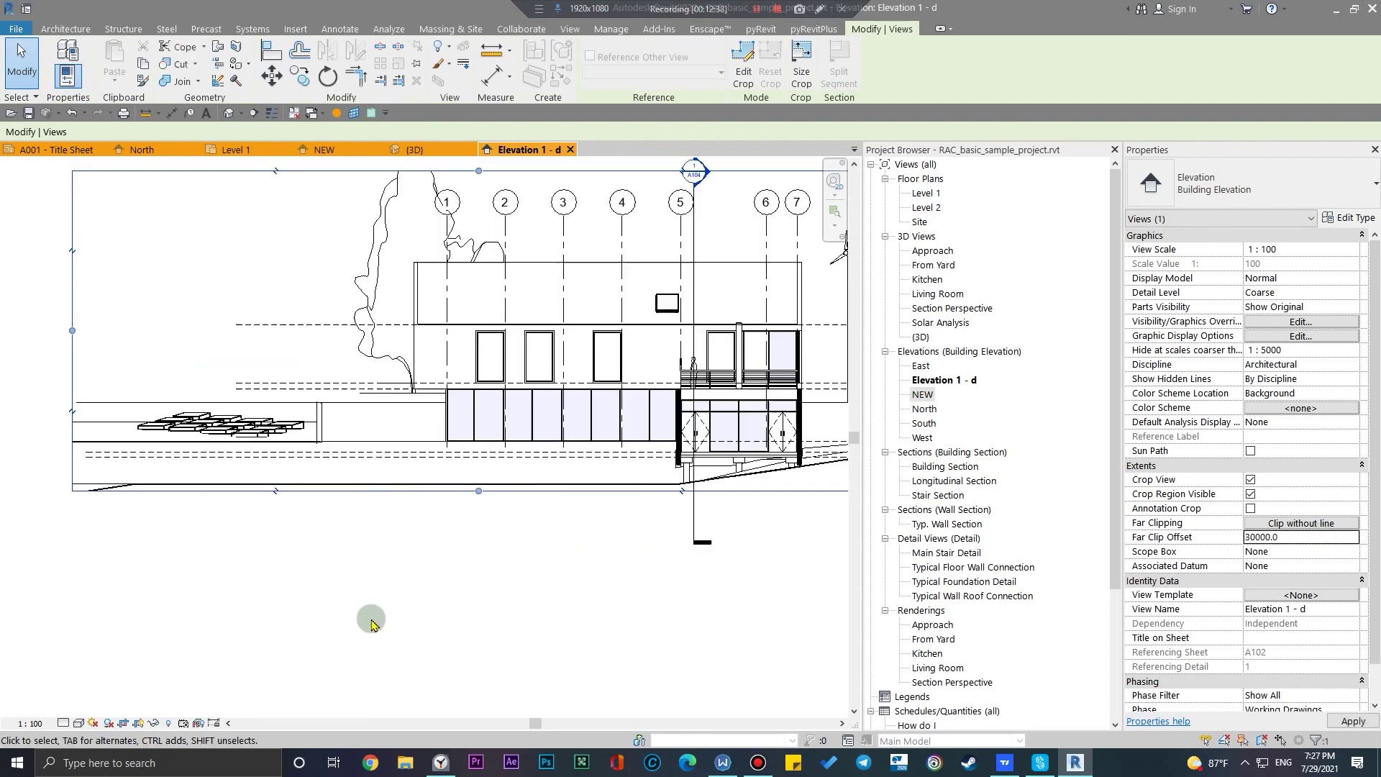
pyautogui.click(373, 618)
# Pull the crop region's left edge in closer to the tree and building, and clear the selection
pyautogui.scroll(-3, 232, 509)
pyautogui.click(234, 508)
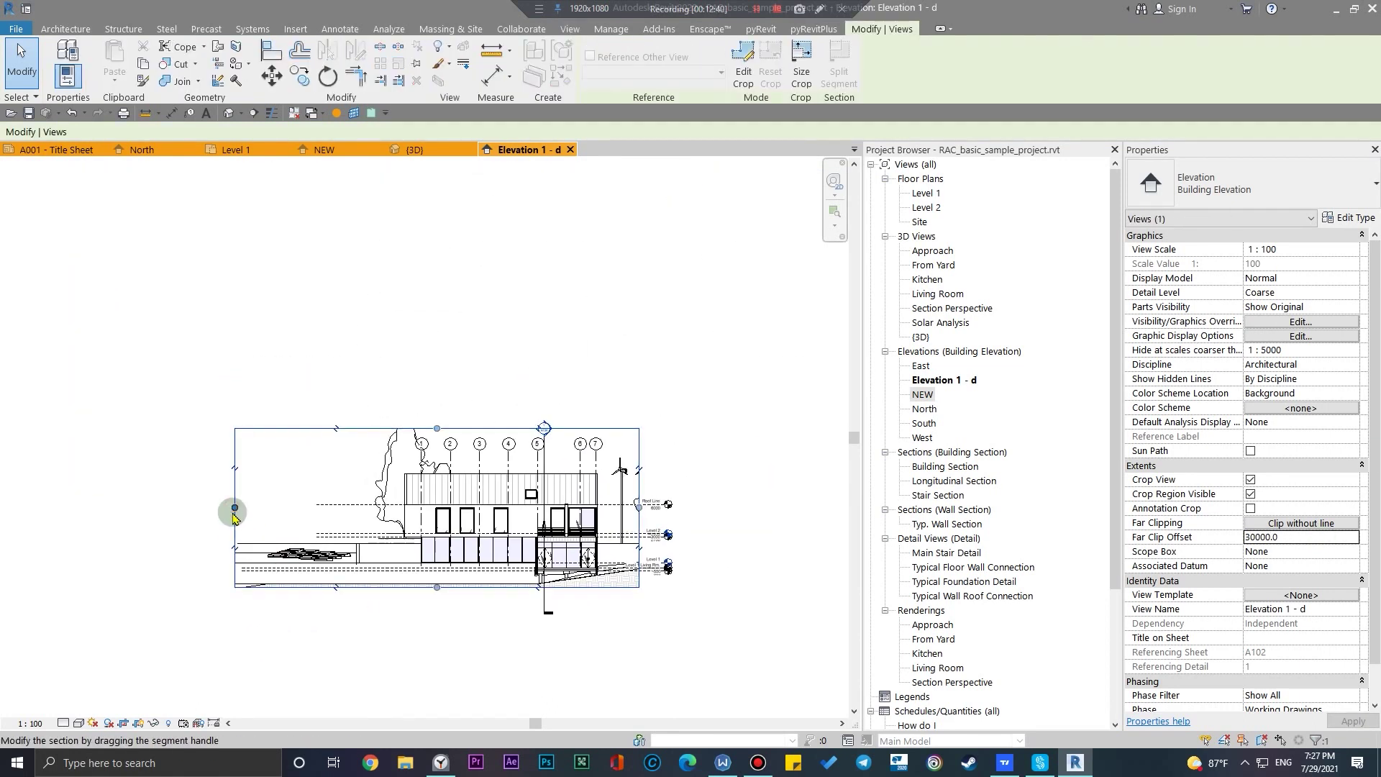
pyautogui.scroll(5, 460, 568)
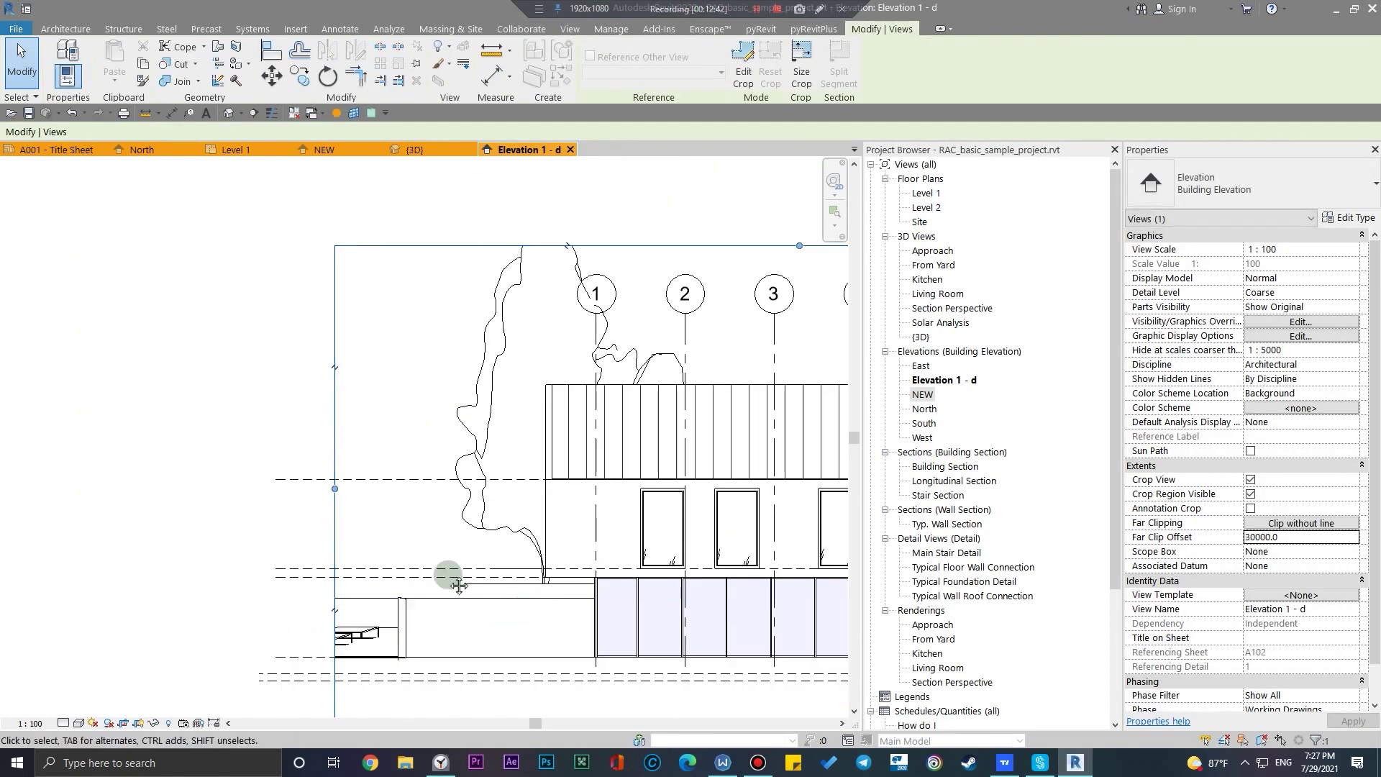
pyautogui.scroll(-2, 287, 551)
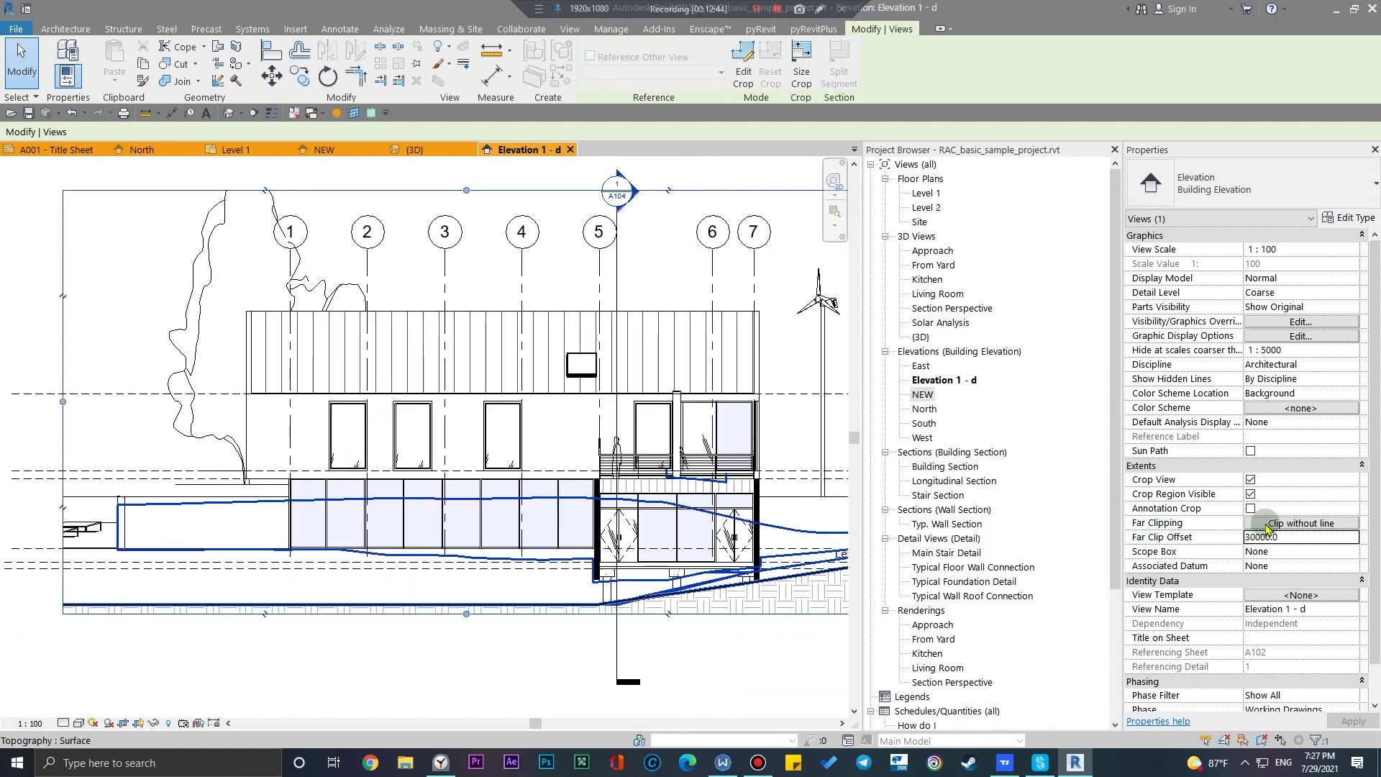
pyautogui.scroll(-1, 1238, 532)
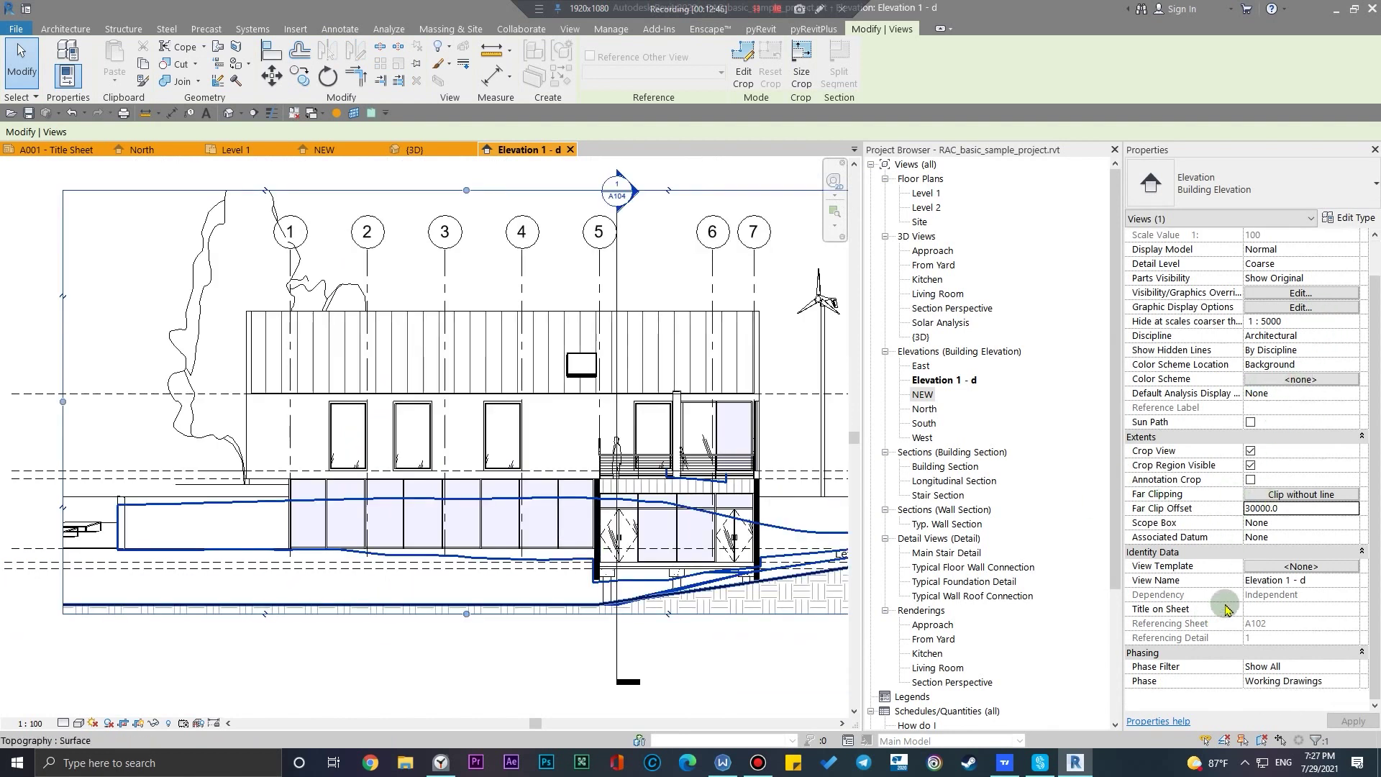
pyautogui.click(562, 671)
pyautogui.moveTo(561, 671); pyautogui.dragTo(447, 647, button='middle')
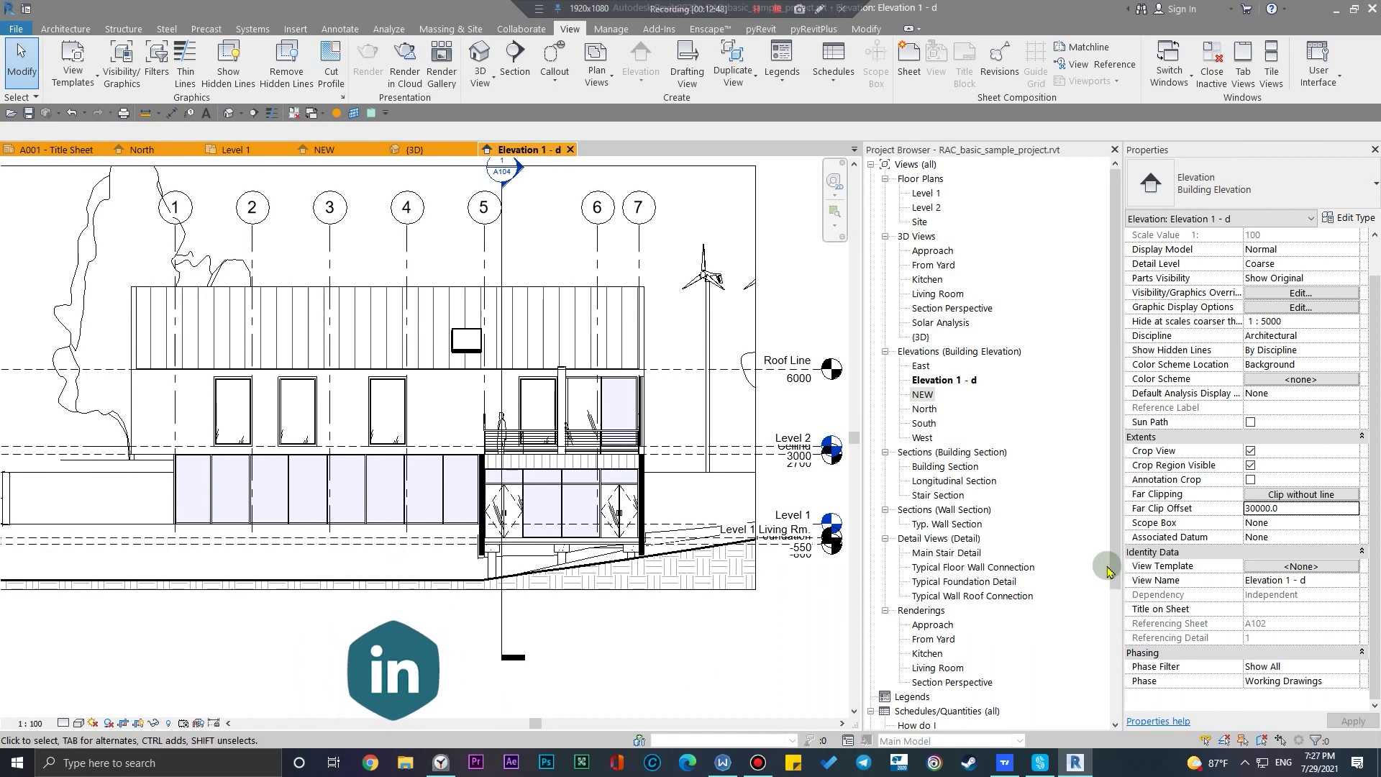
# Assign the ELV view template to the new elevation and check the resulting graphics around the building and windows
pyautogui.click(1267, 568)
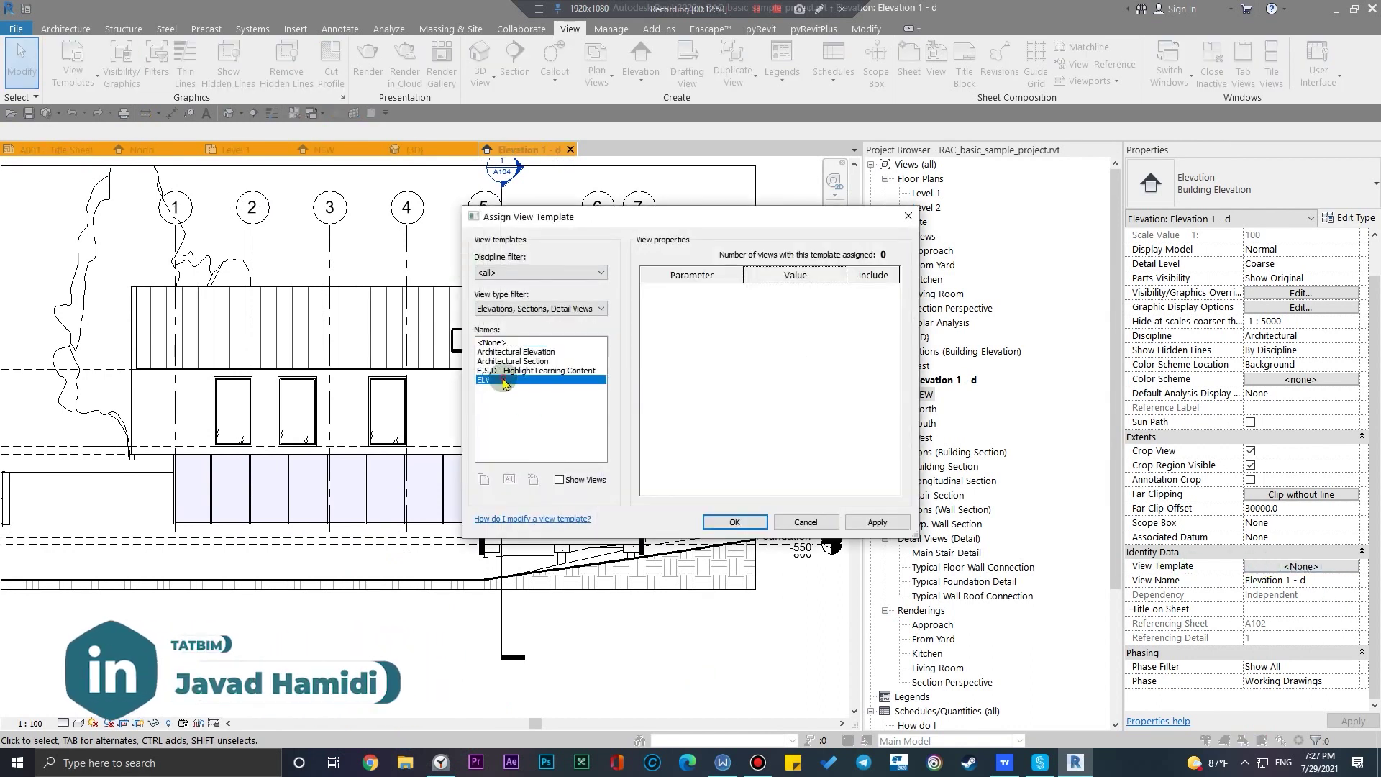
pyautogui.click(734, 521)
pyautogui.scroll(-3, 604, 660)
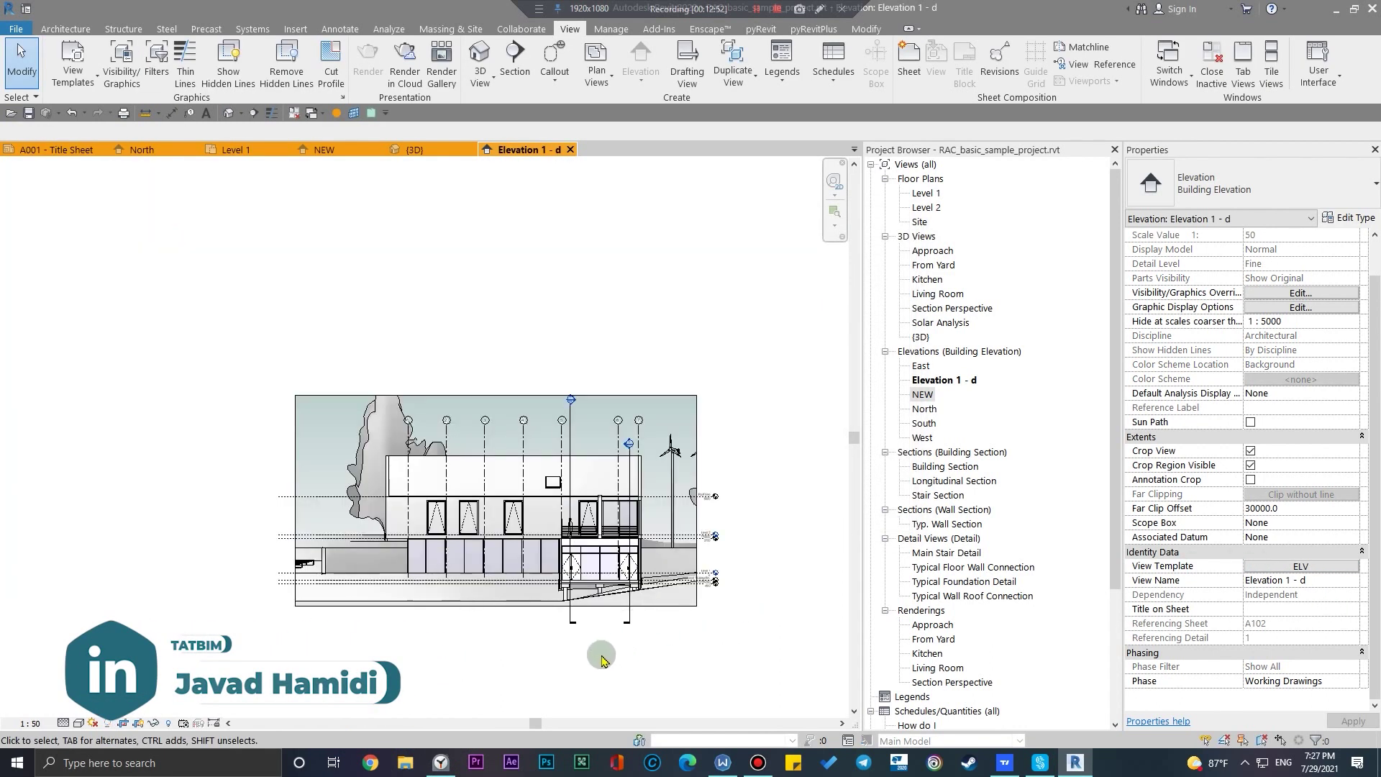
pyautogui.scroll(3, 497, 489)
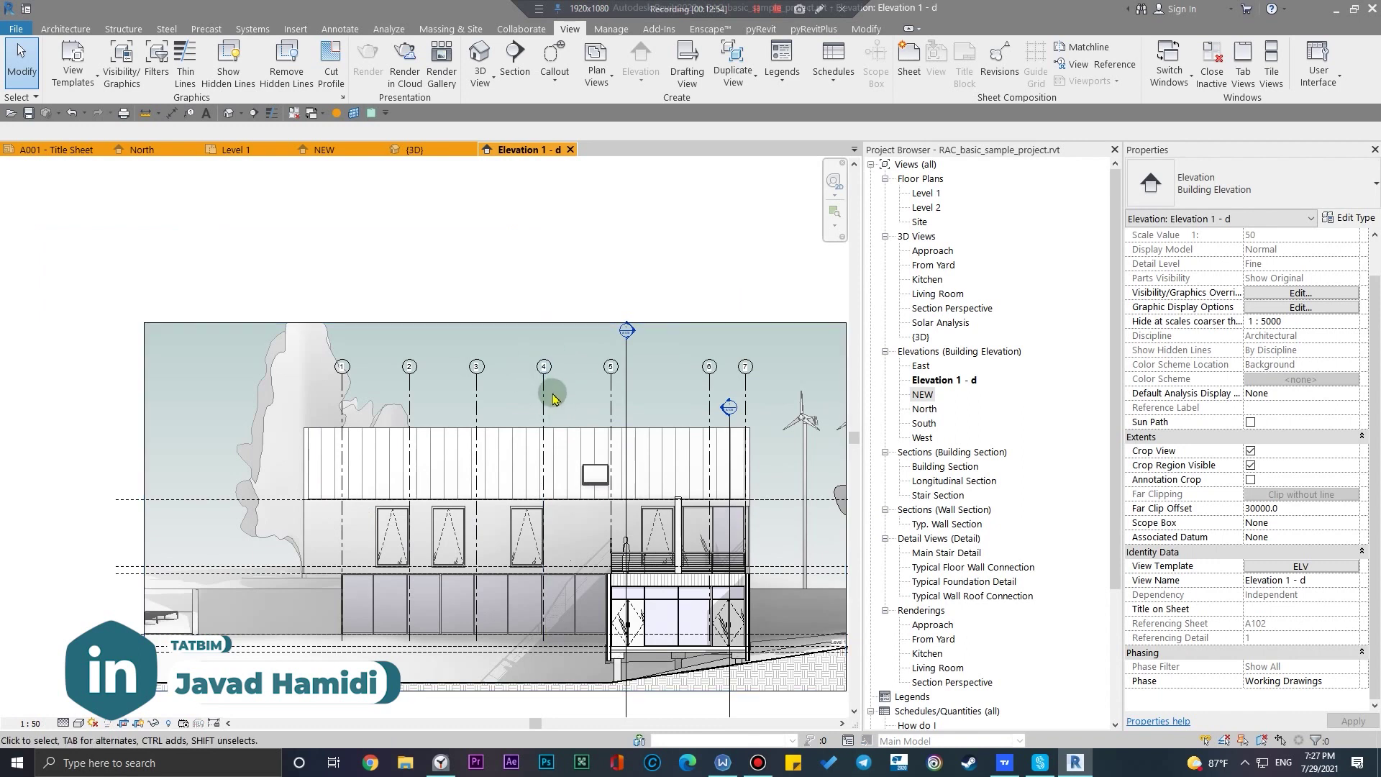
pyautogui.moveTo(598, 410); pyautogui.dragTo(489, 367, button='middle')
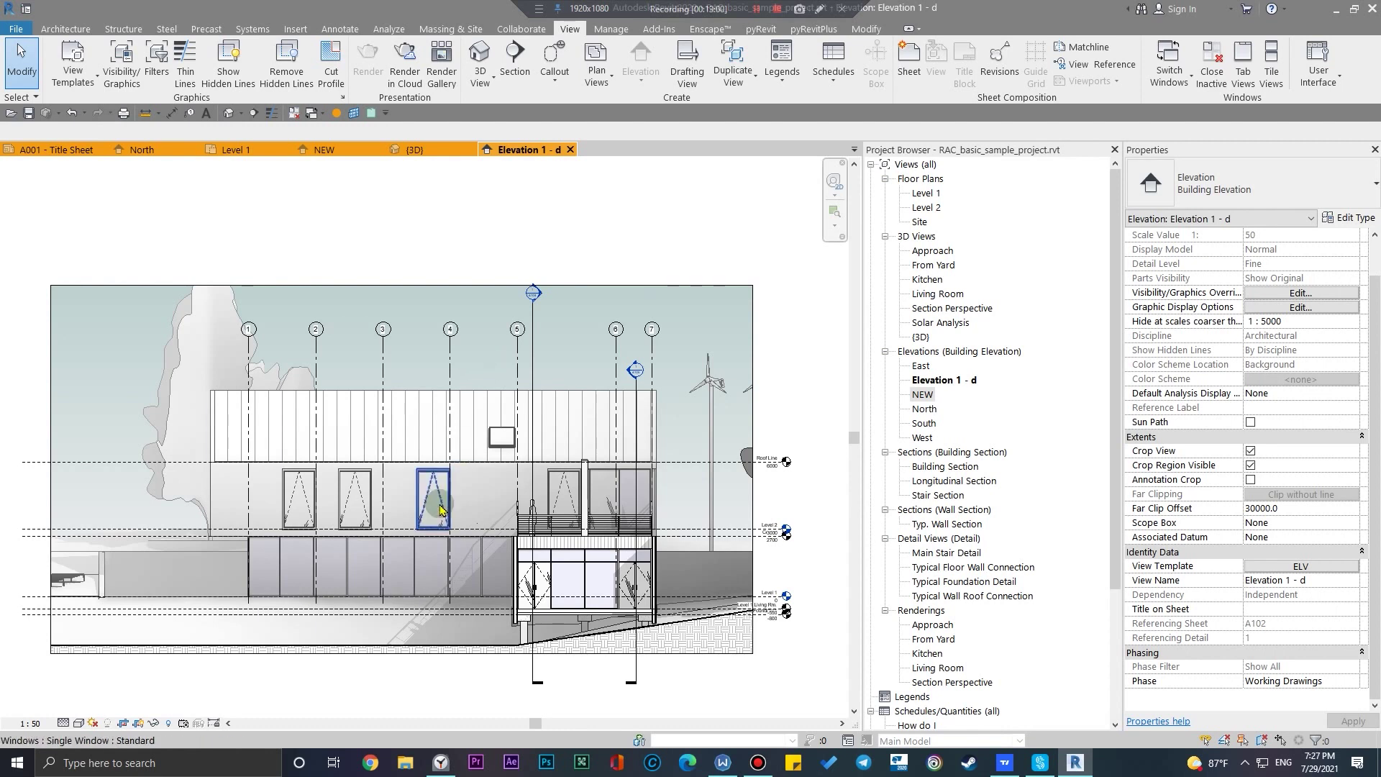
pyautogui.scroll(6, 489, 367)
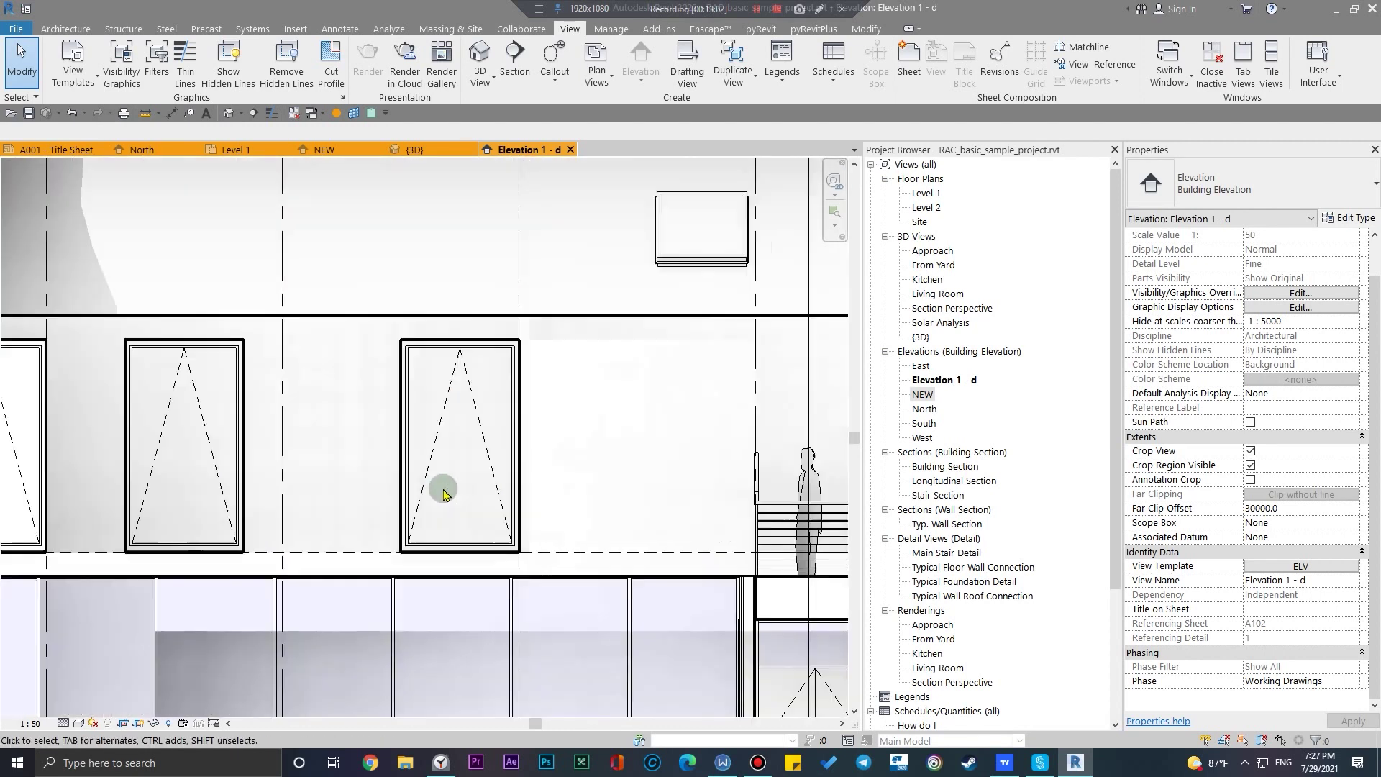